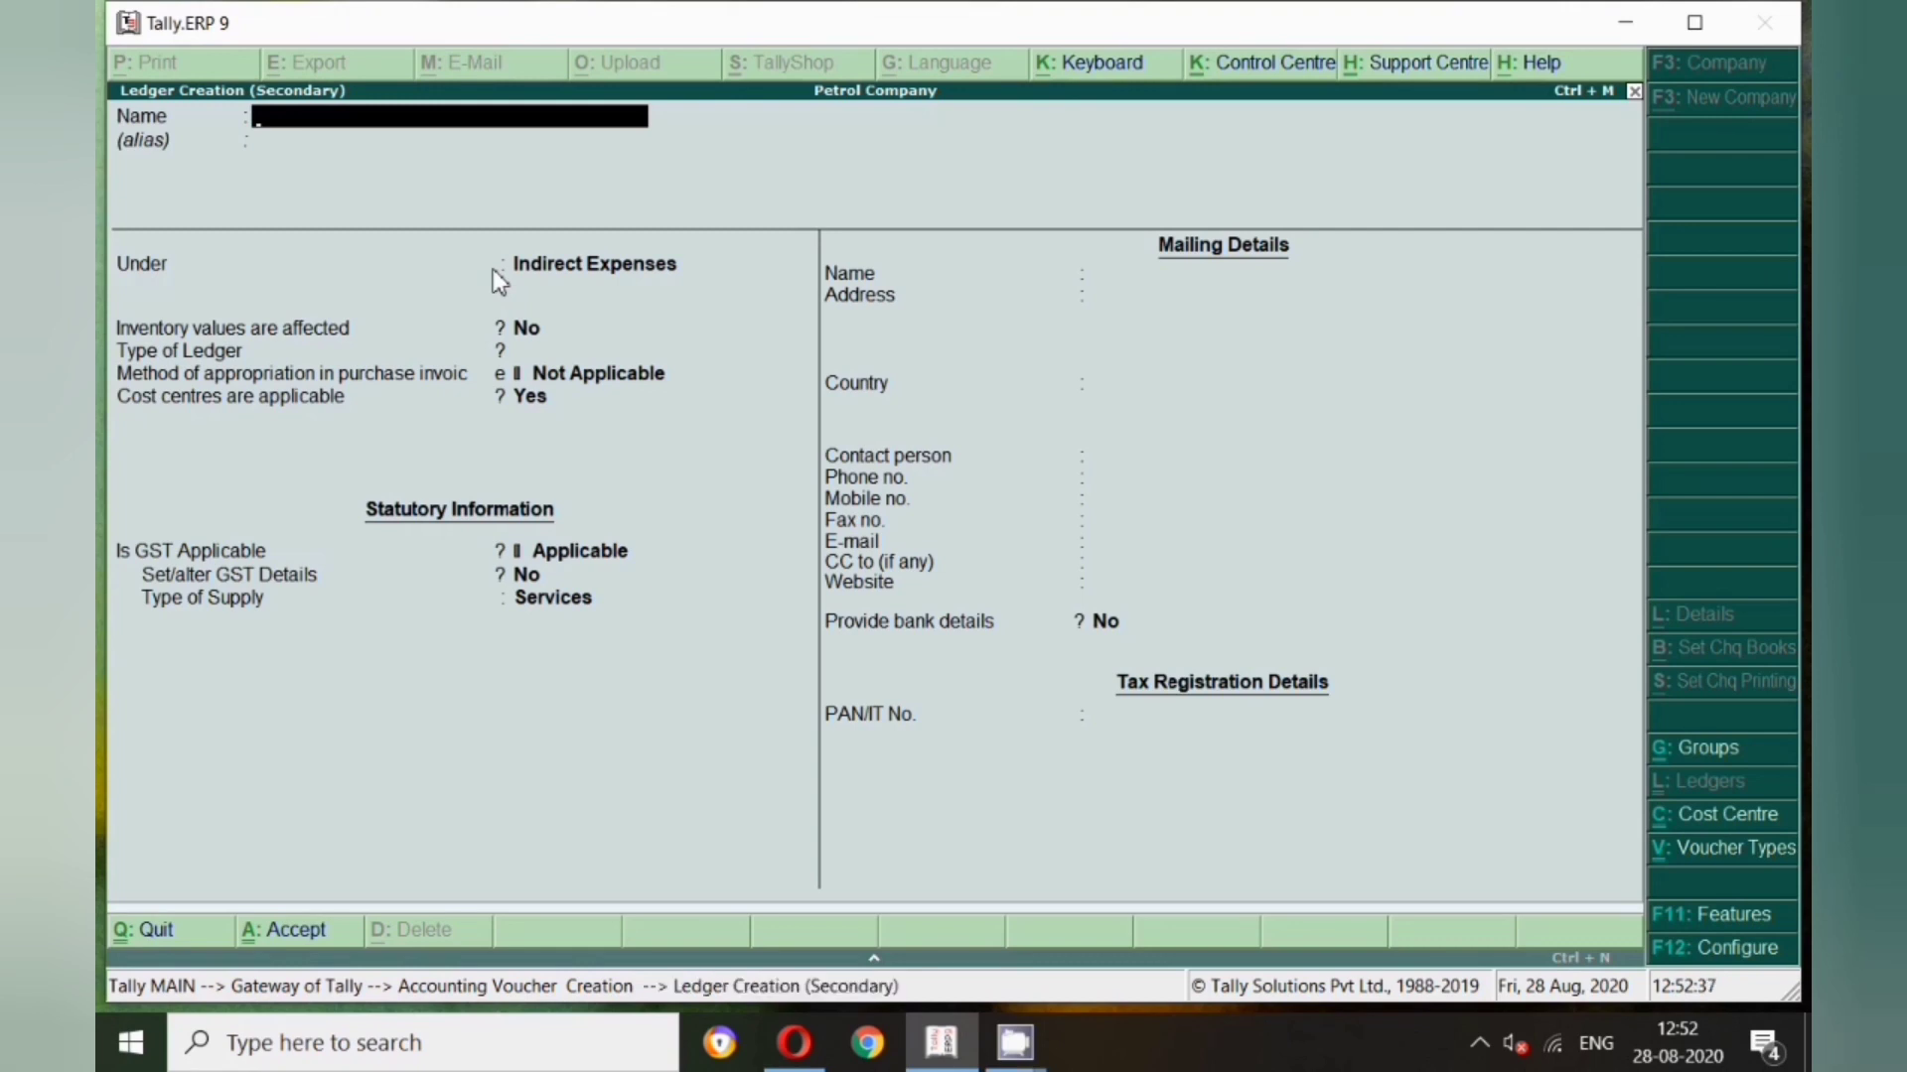
# Name the new ledger Salary A/c, keep it under Indirect Expenses, and set its ledger type to Not Applicable
pyautogui.write('Salary A/c')
pyautogui.press('Return')
pyautogui.press('Return')
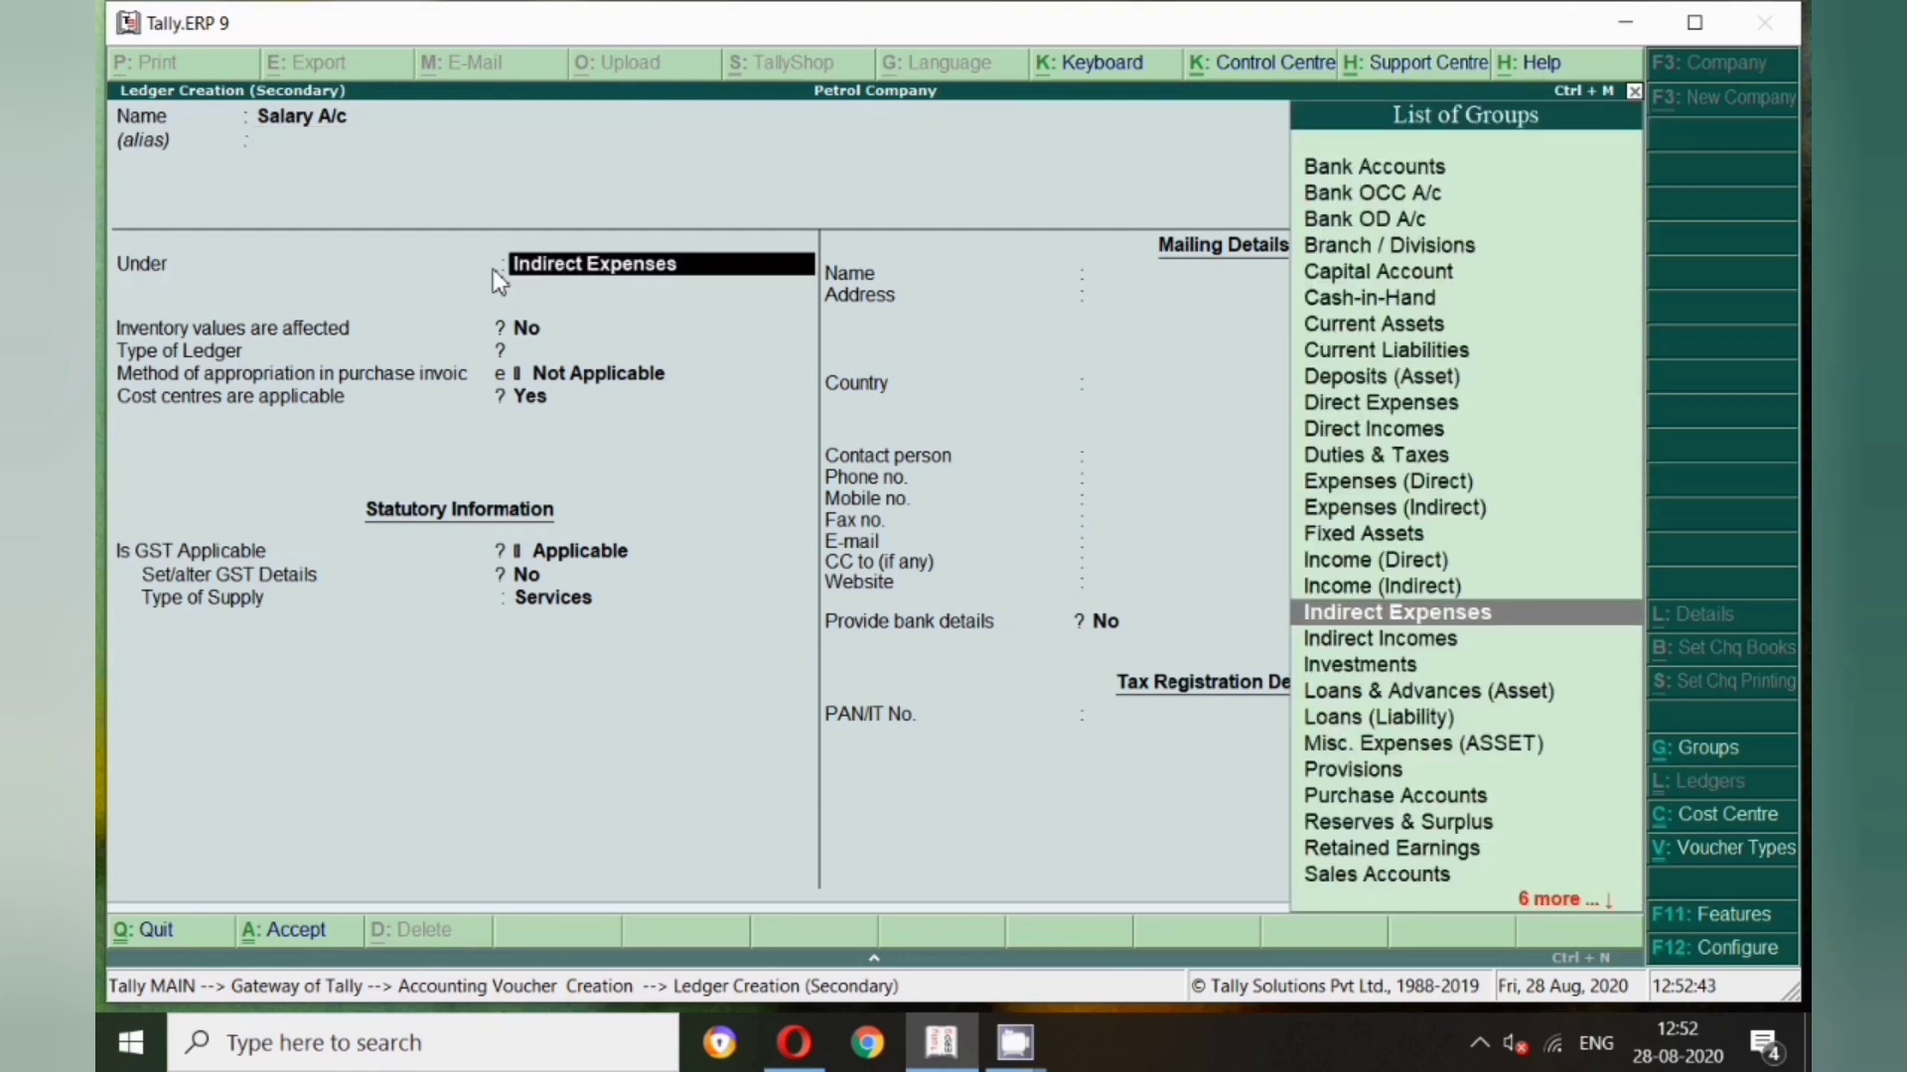
pyautogui.press('Return')
pyautogui.press('Return')
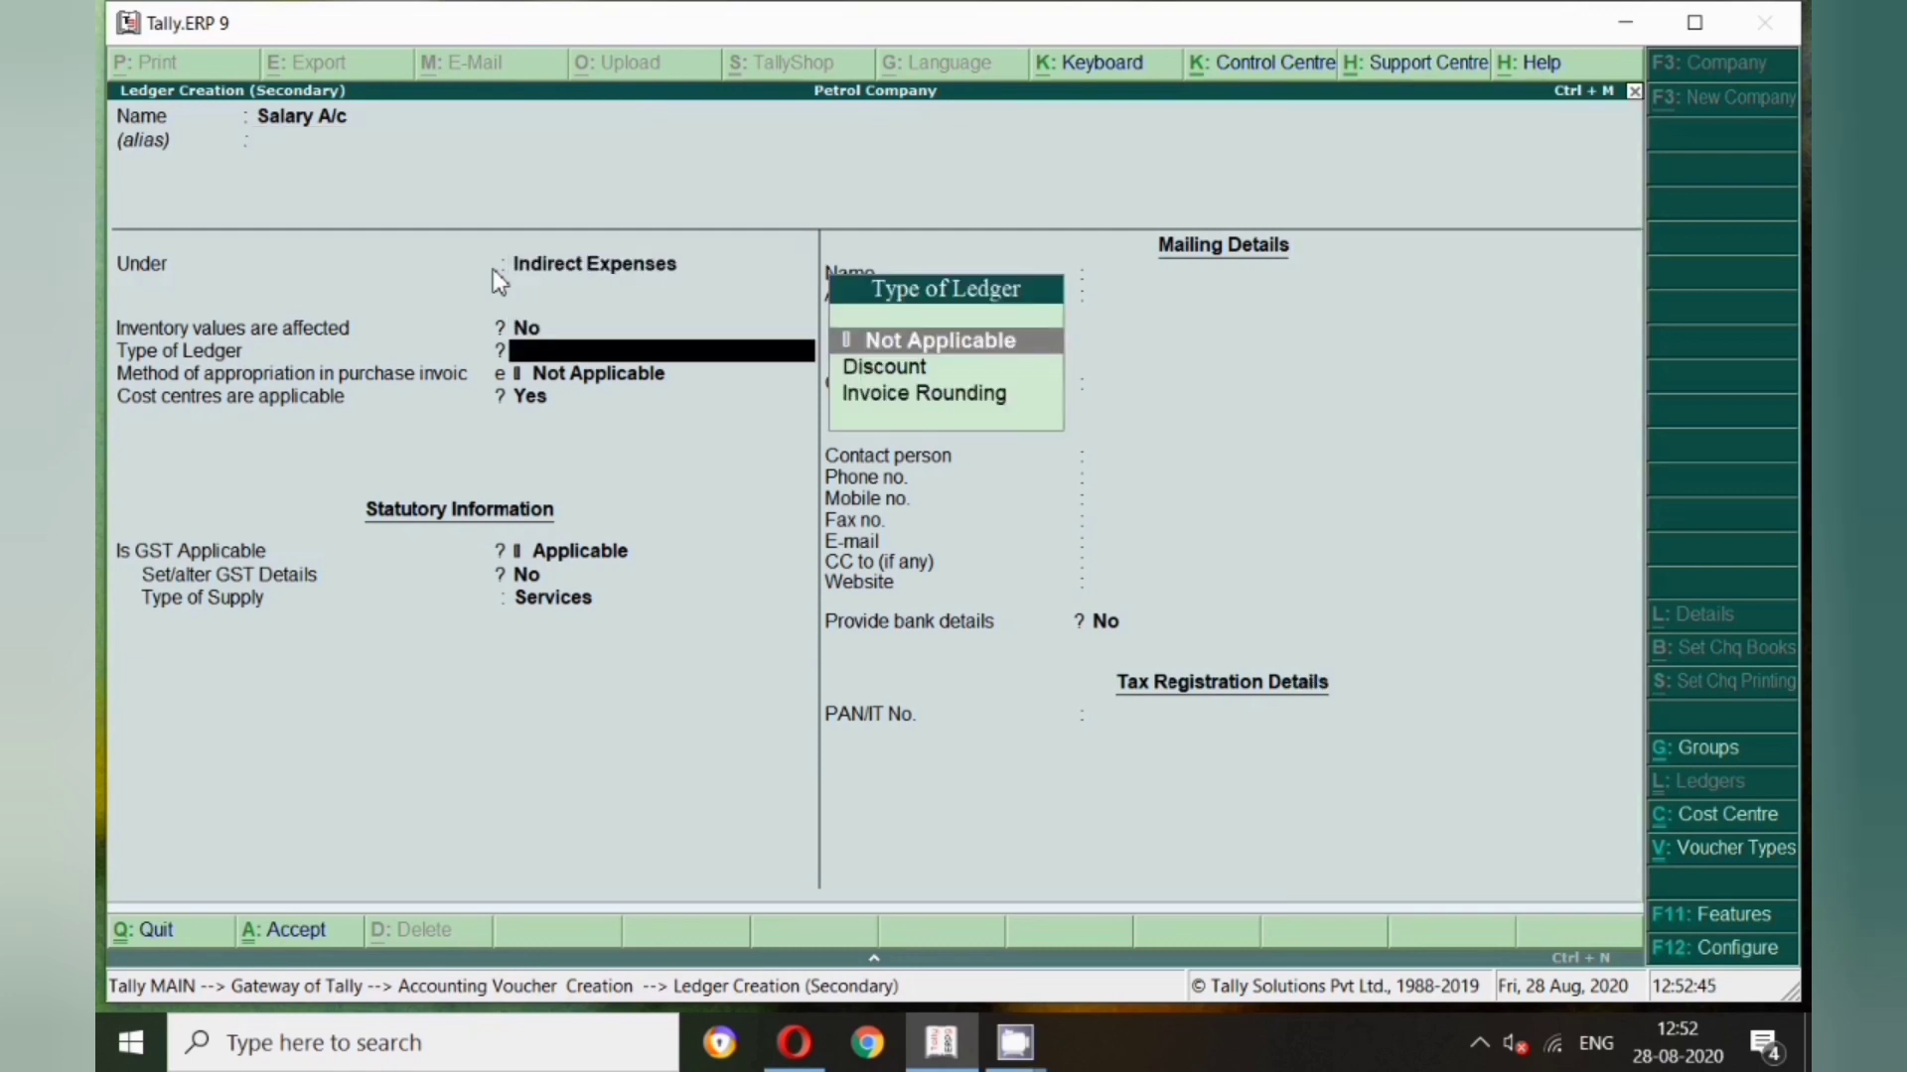
pyautogui.press('Return')
pyautogui.press('Return')
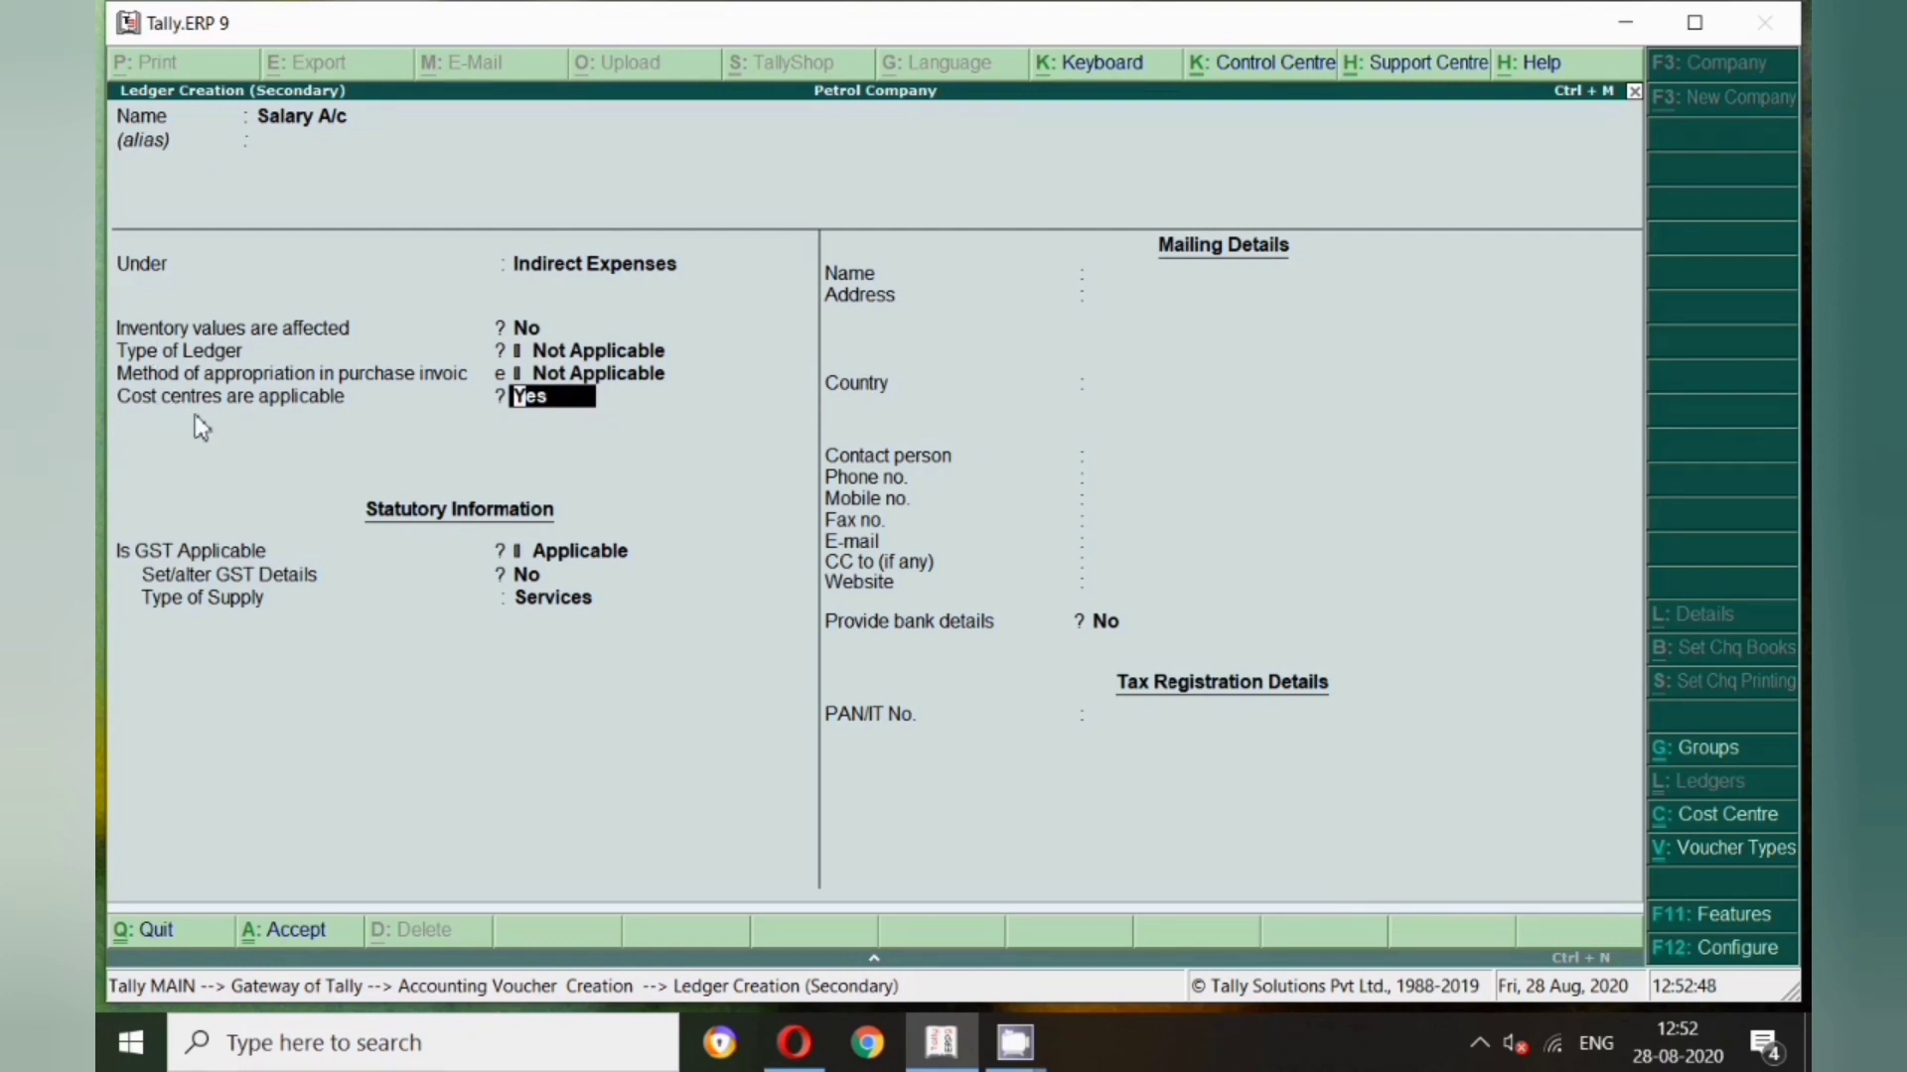
# Keep cost centres applicable and the default GST settings for Salary A/c, and save the ledger
pyautogui.press('Return')
pyautogui.press('Return')
pyautogui.press('Return')
pyautogui.press('Return')
pyautogui.press('Return')
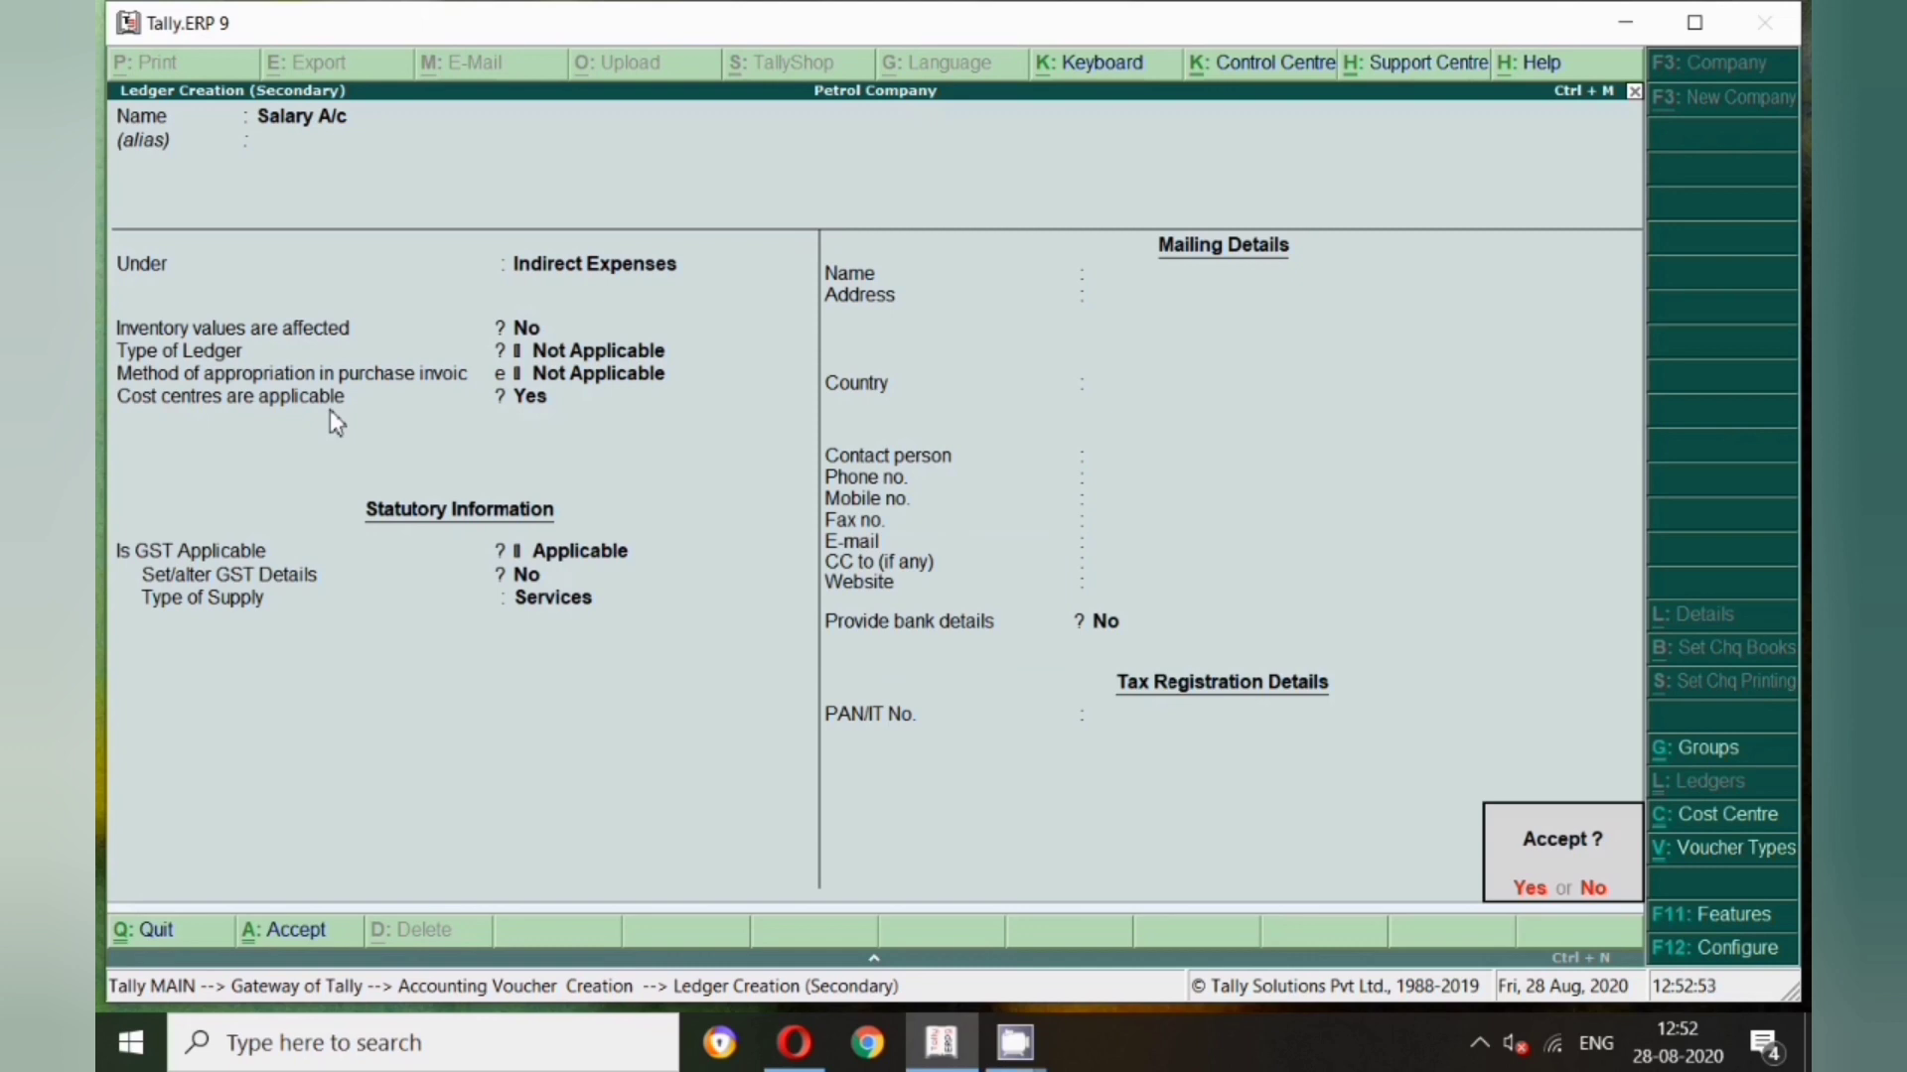
pyautogui.press('Return')
pyautogui.press('Return')
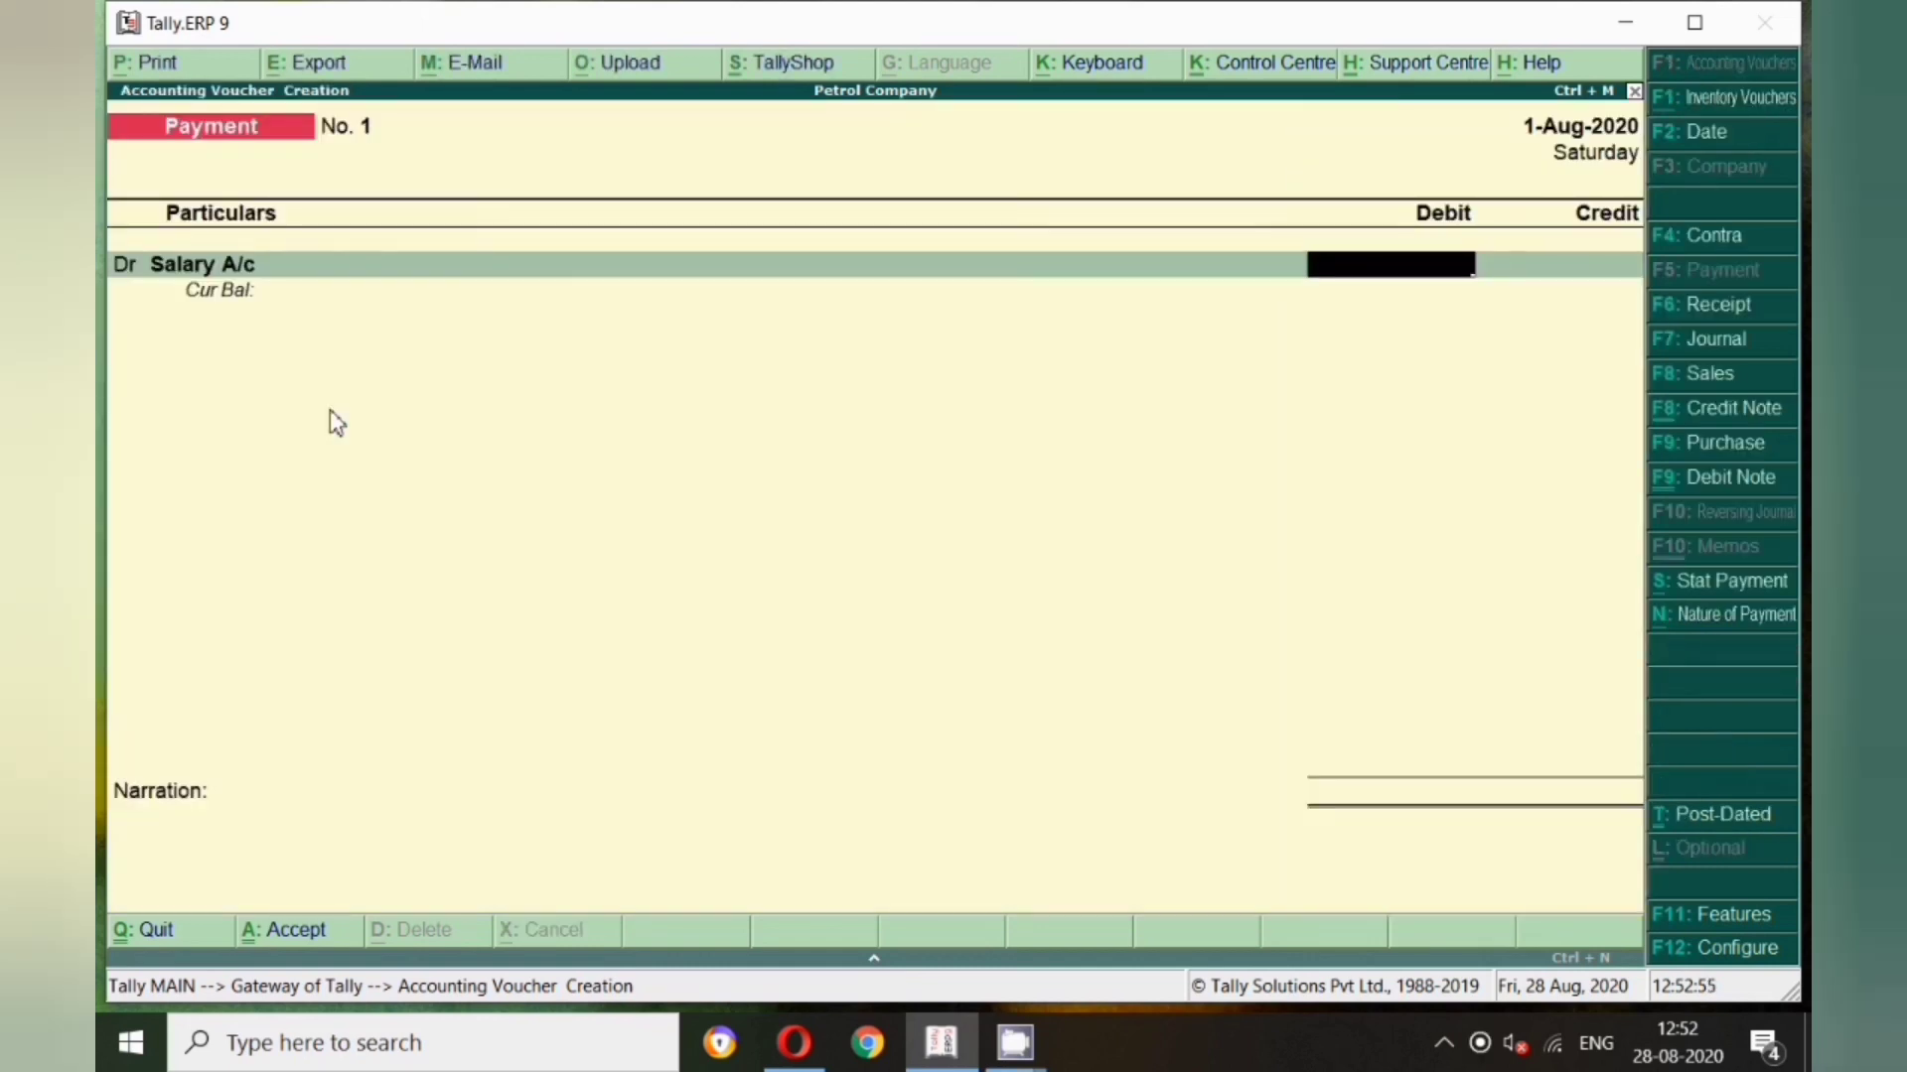
# Debit Salary A/c with 1,00,000 and start a new cost centre named after the first employee
pyautogui.write('1,00,000')
pyautogui.press('Return')
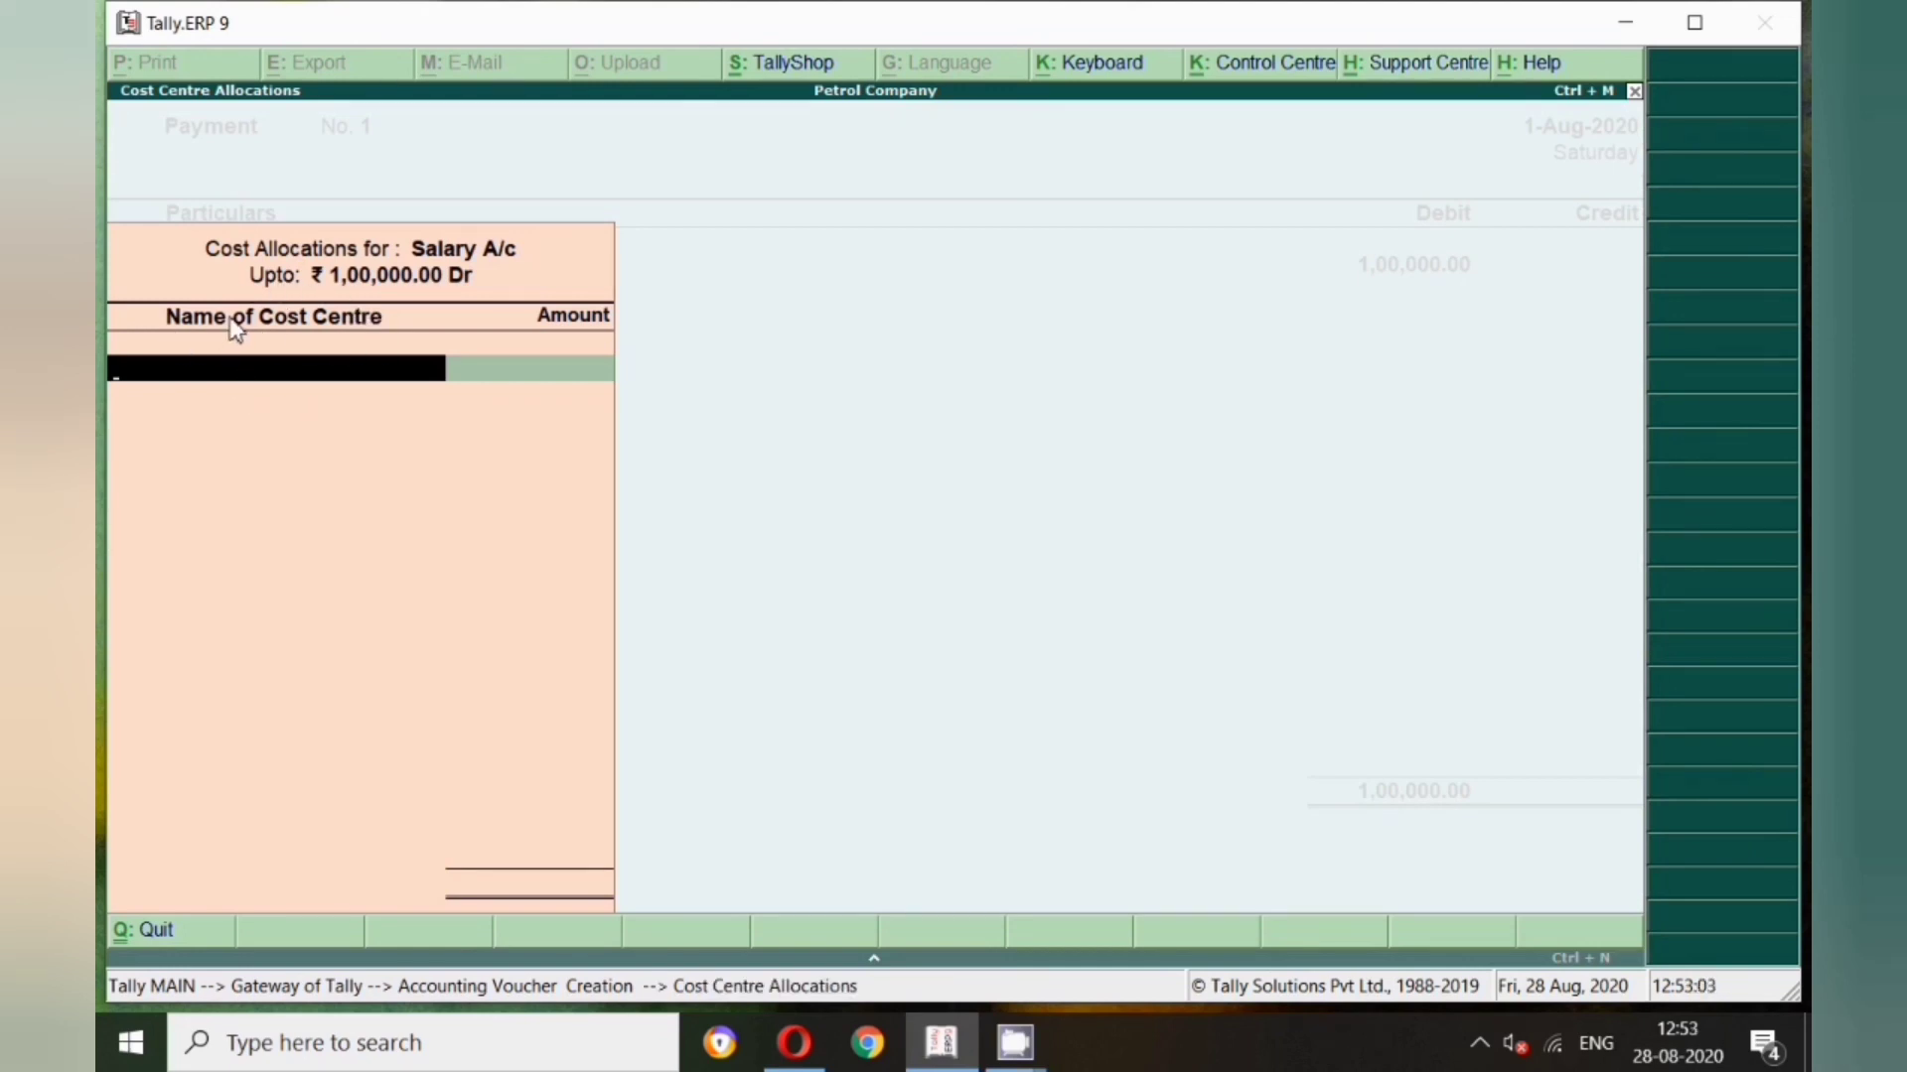
pyautogui.hotkey('alt', 'c')
pyautogui.write('Sunita')
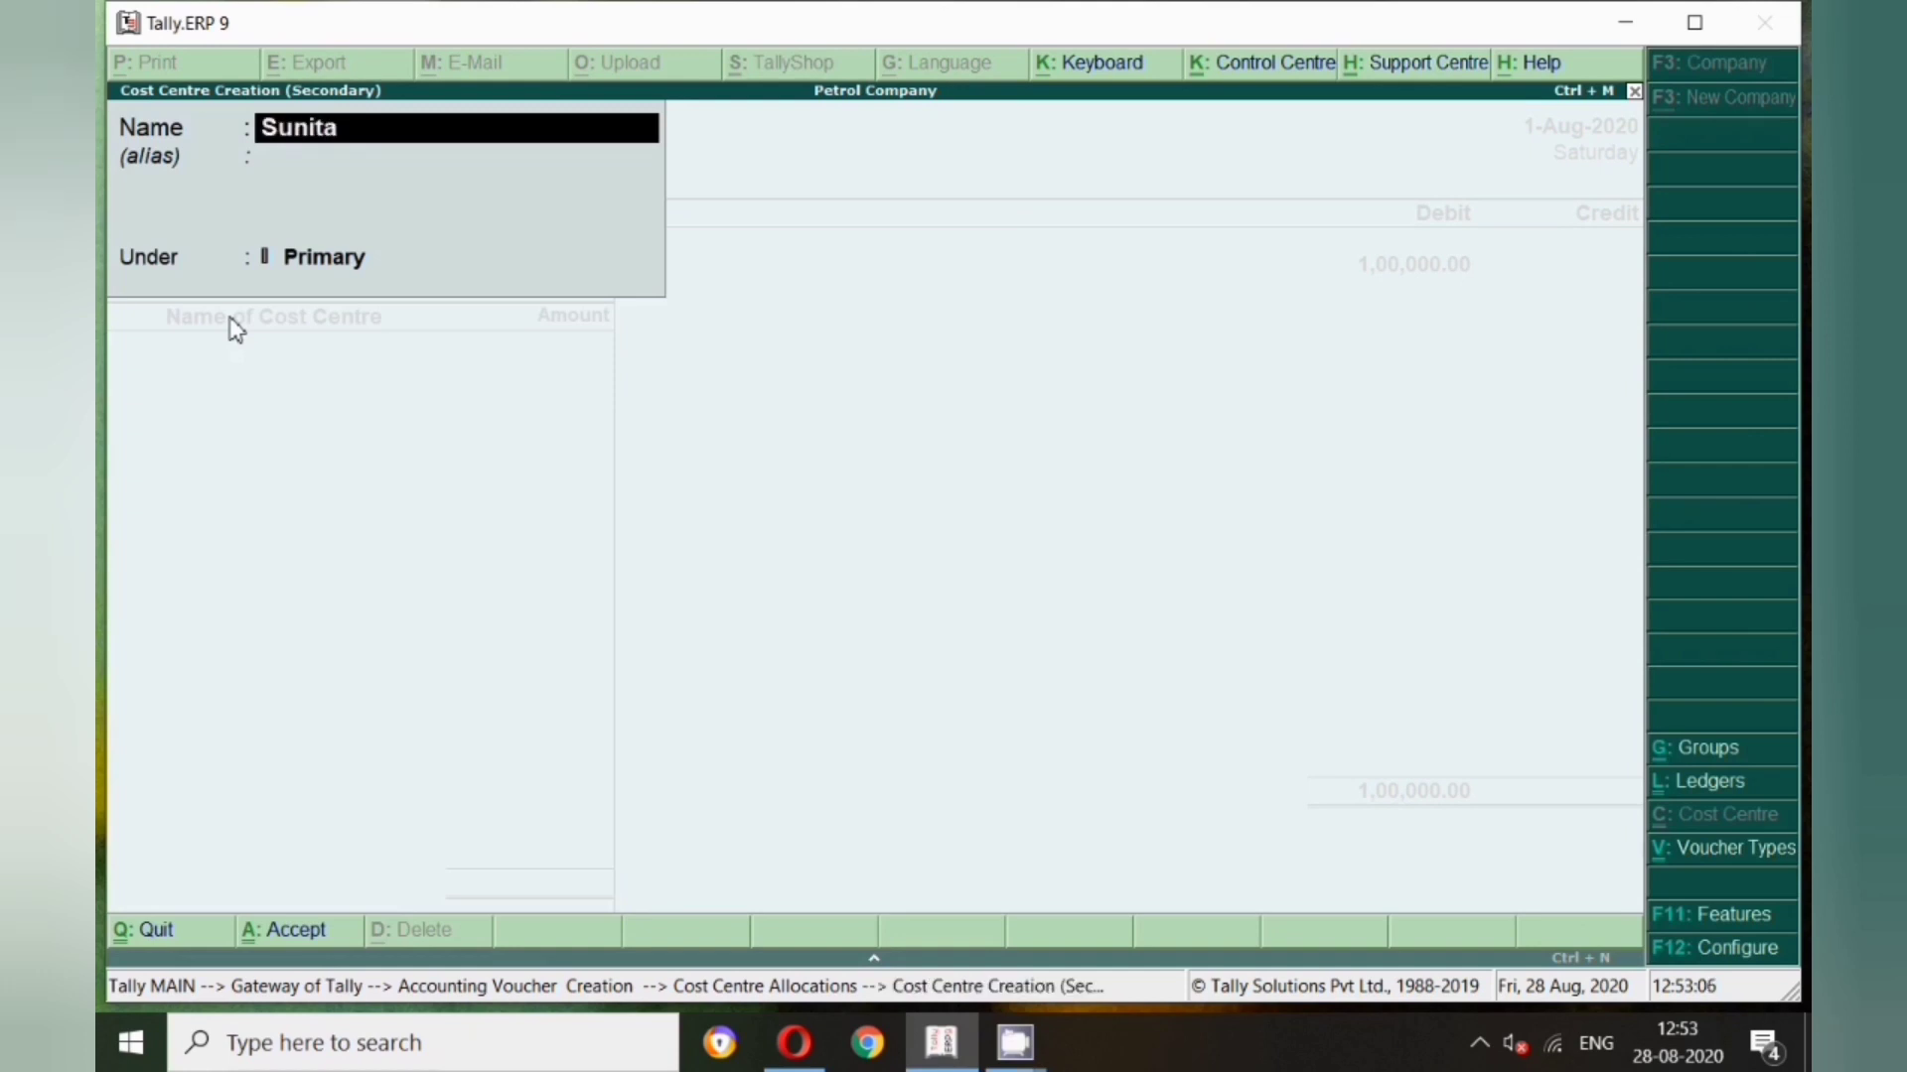
pyautogui.press('Return')
pyautogui.press('Return')
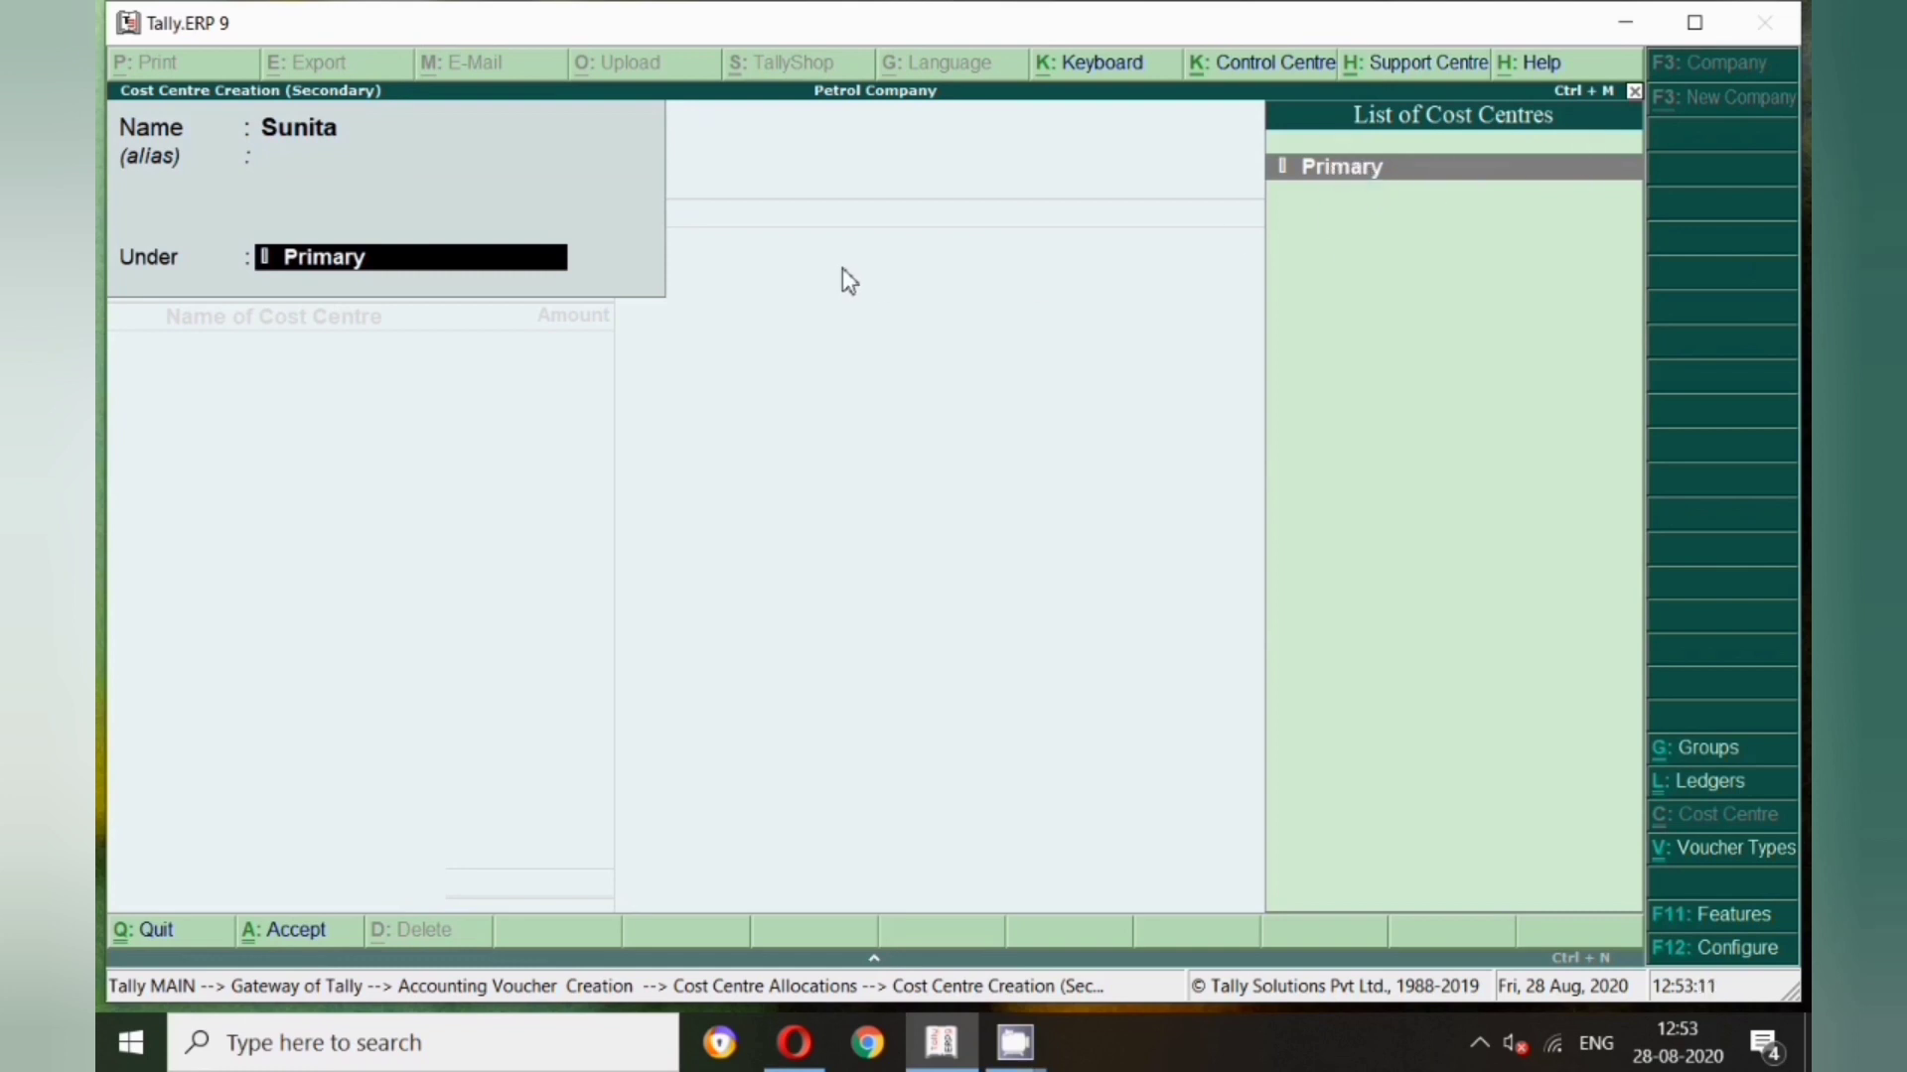
# Create a Sales Department cost centre under Primary as the parent of the first employee's cost centre
pyautogui.hotkey('ctrl', 'a')
pyautogui.write('Sales Dea')
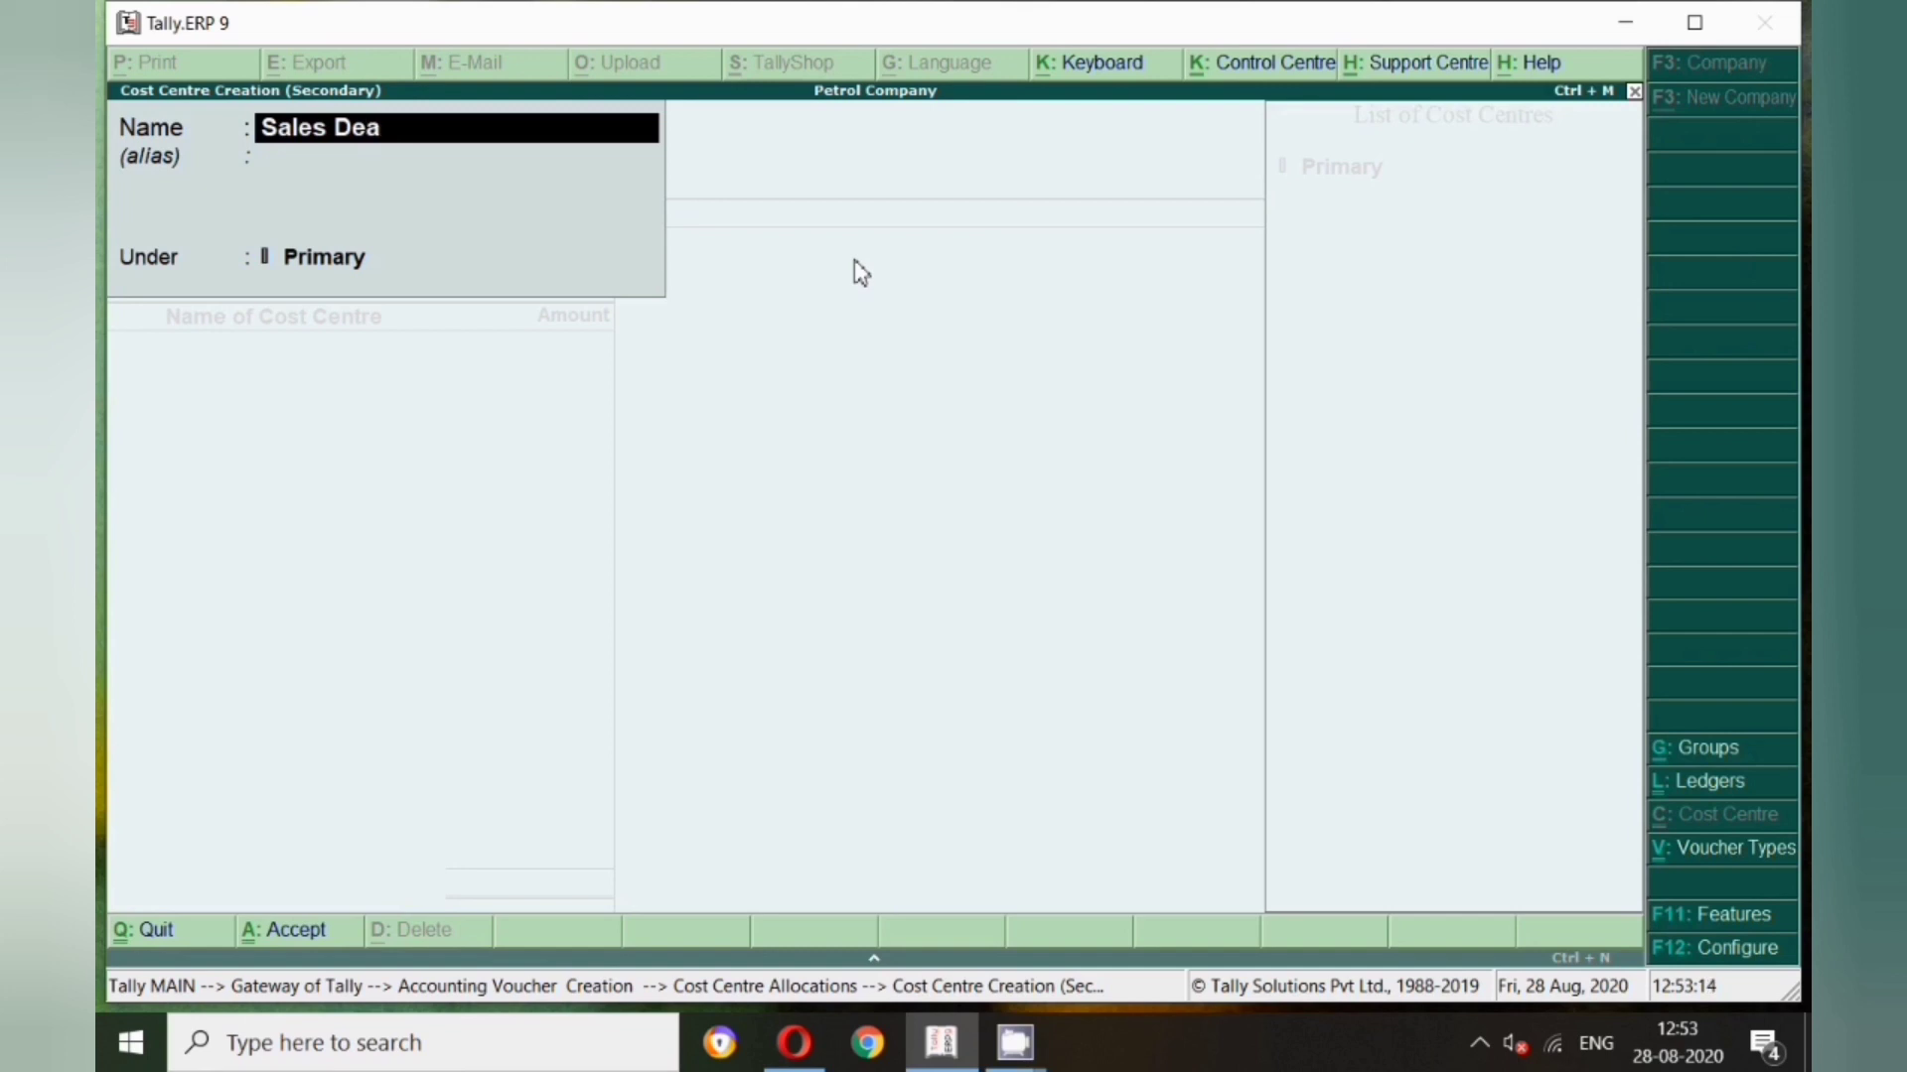
pyautogui.press('BackSpace')
pyautogui.write('partment')
pyautogui.press('Return')
pyautogui.press('Return')
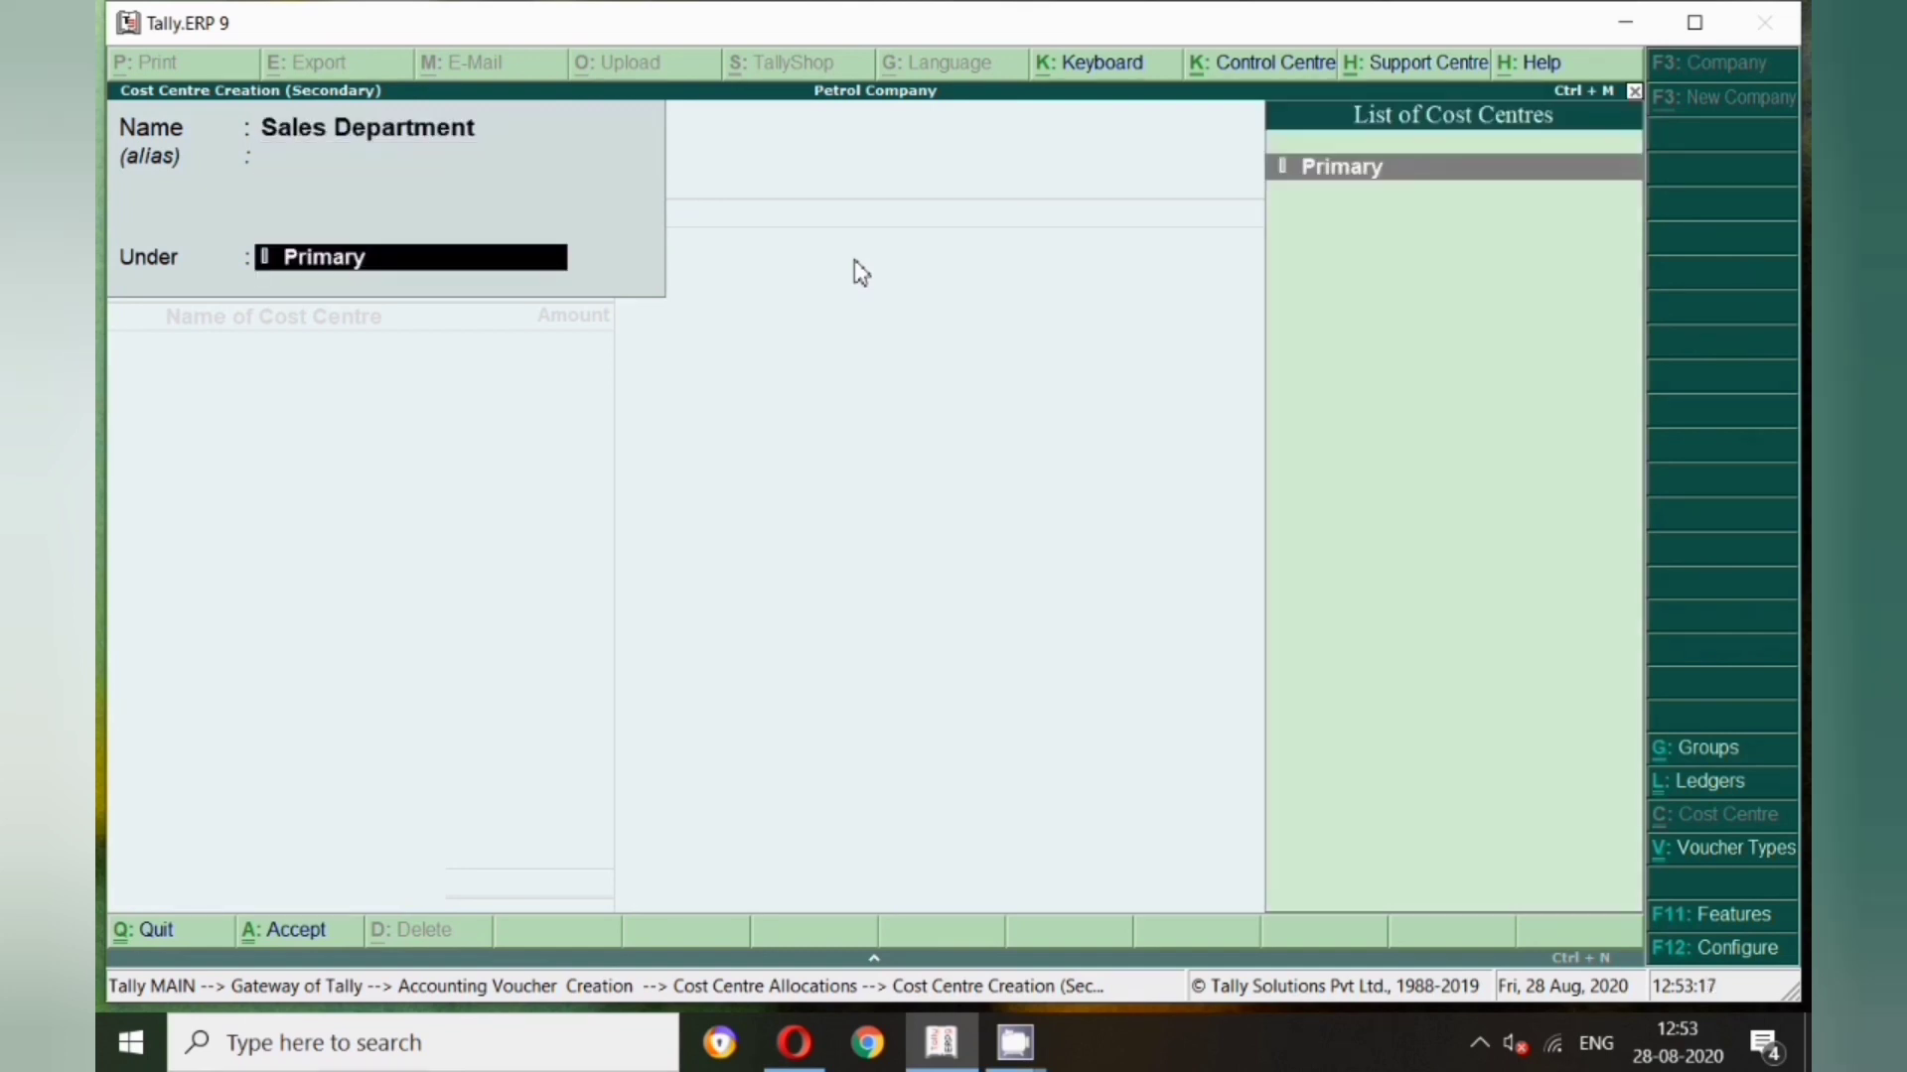
pyautogui.press('Return')
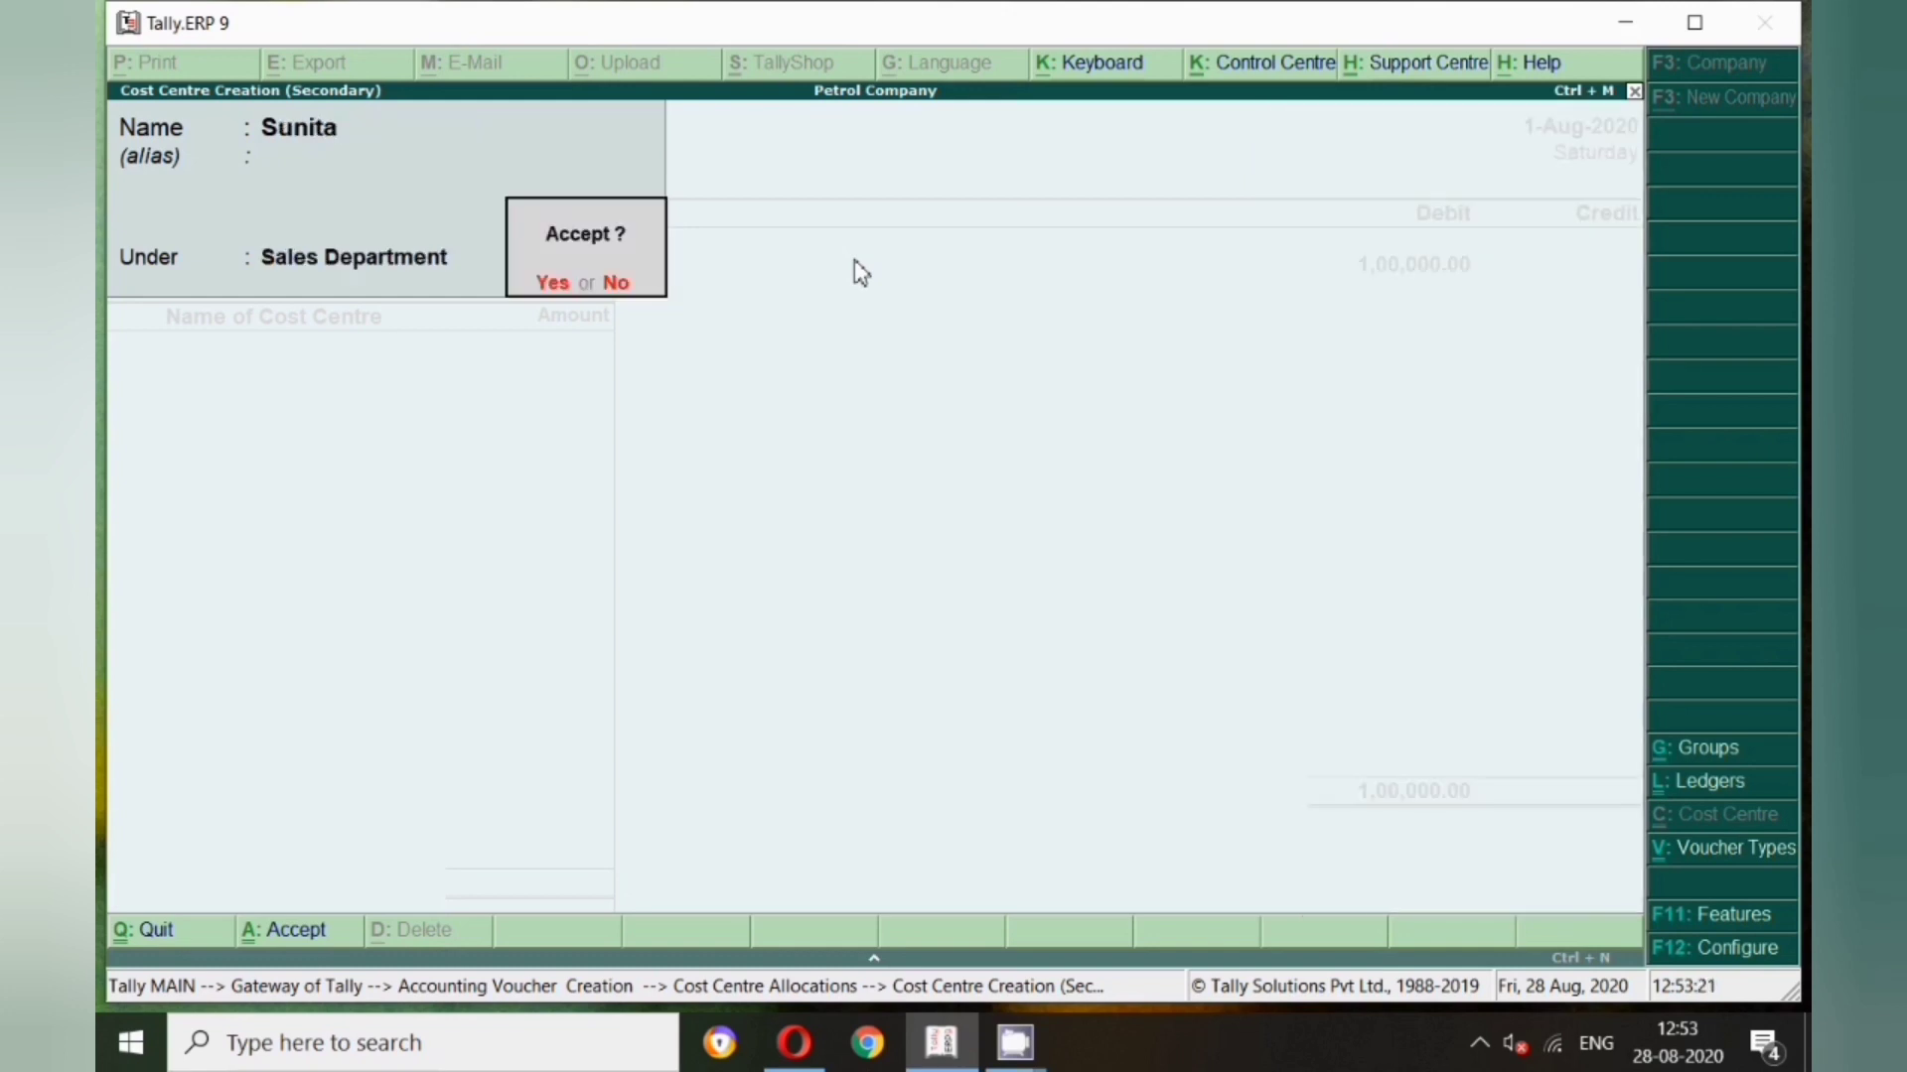
# Save the first employee's cost centre under Sales Department and allocate 20,000 of the salary to it
pyautogui.press('Return')
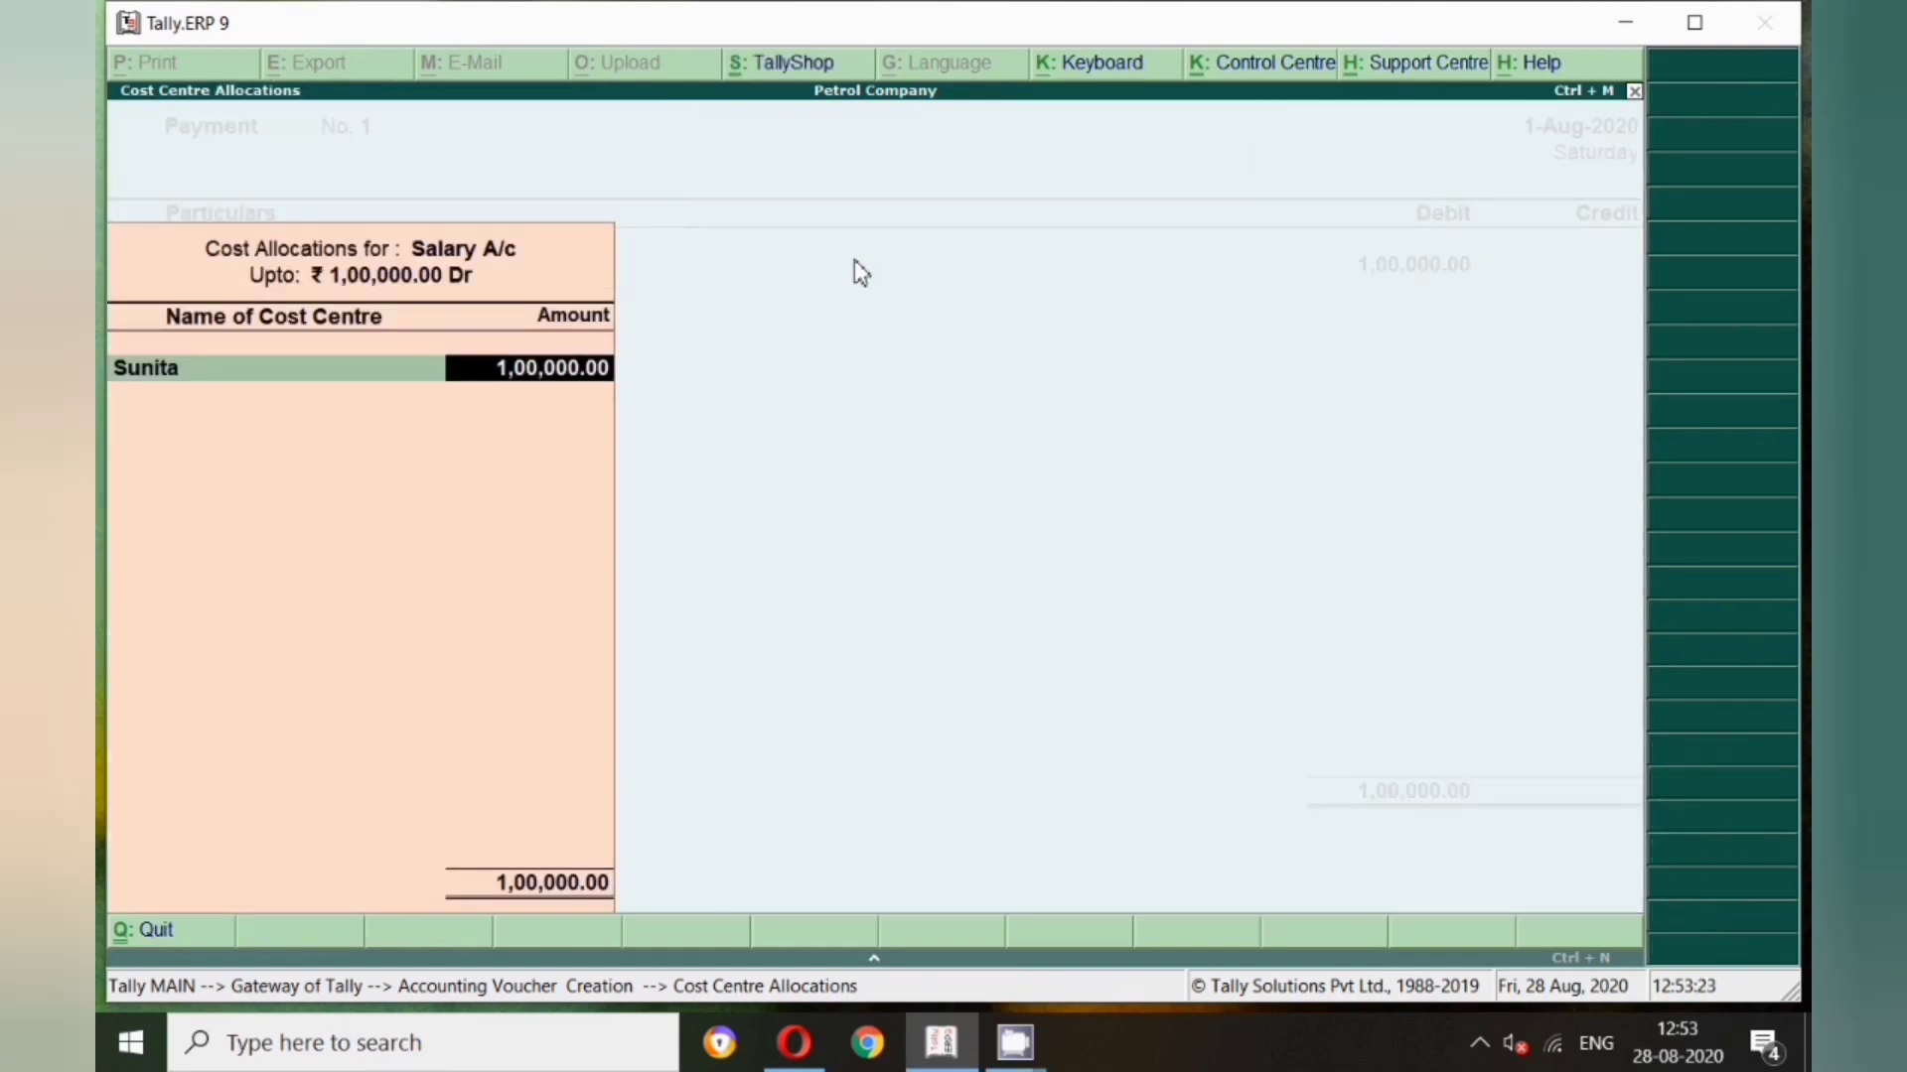
pyautogui.write('20,000')
pyautogui.press('Return')
# Create a cost centre for the second employee under Sales Department and allocate 20,000 to it
pyautogui.hotkey('alt', 'c')
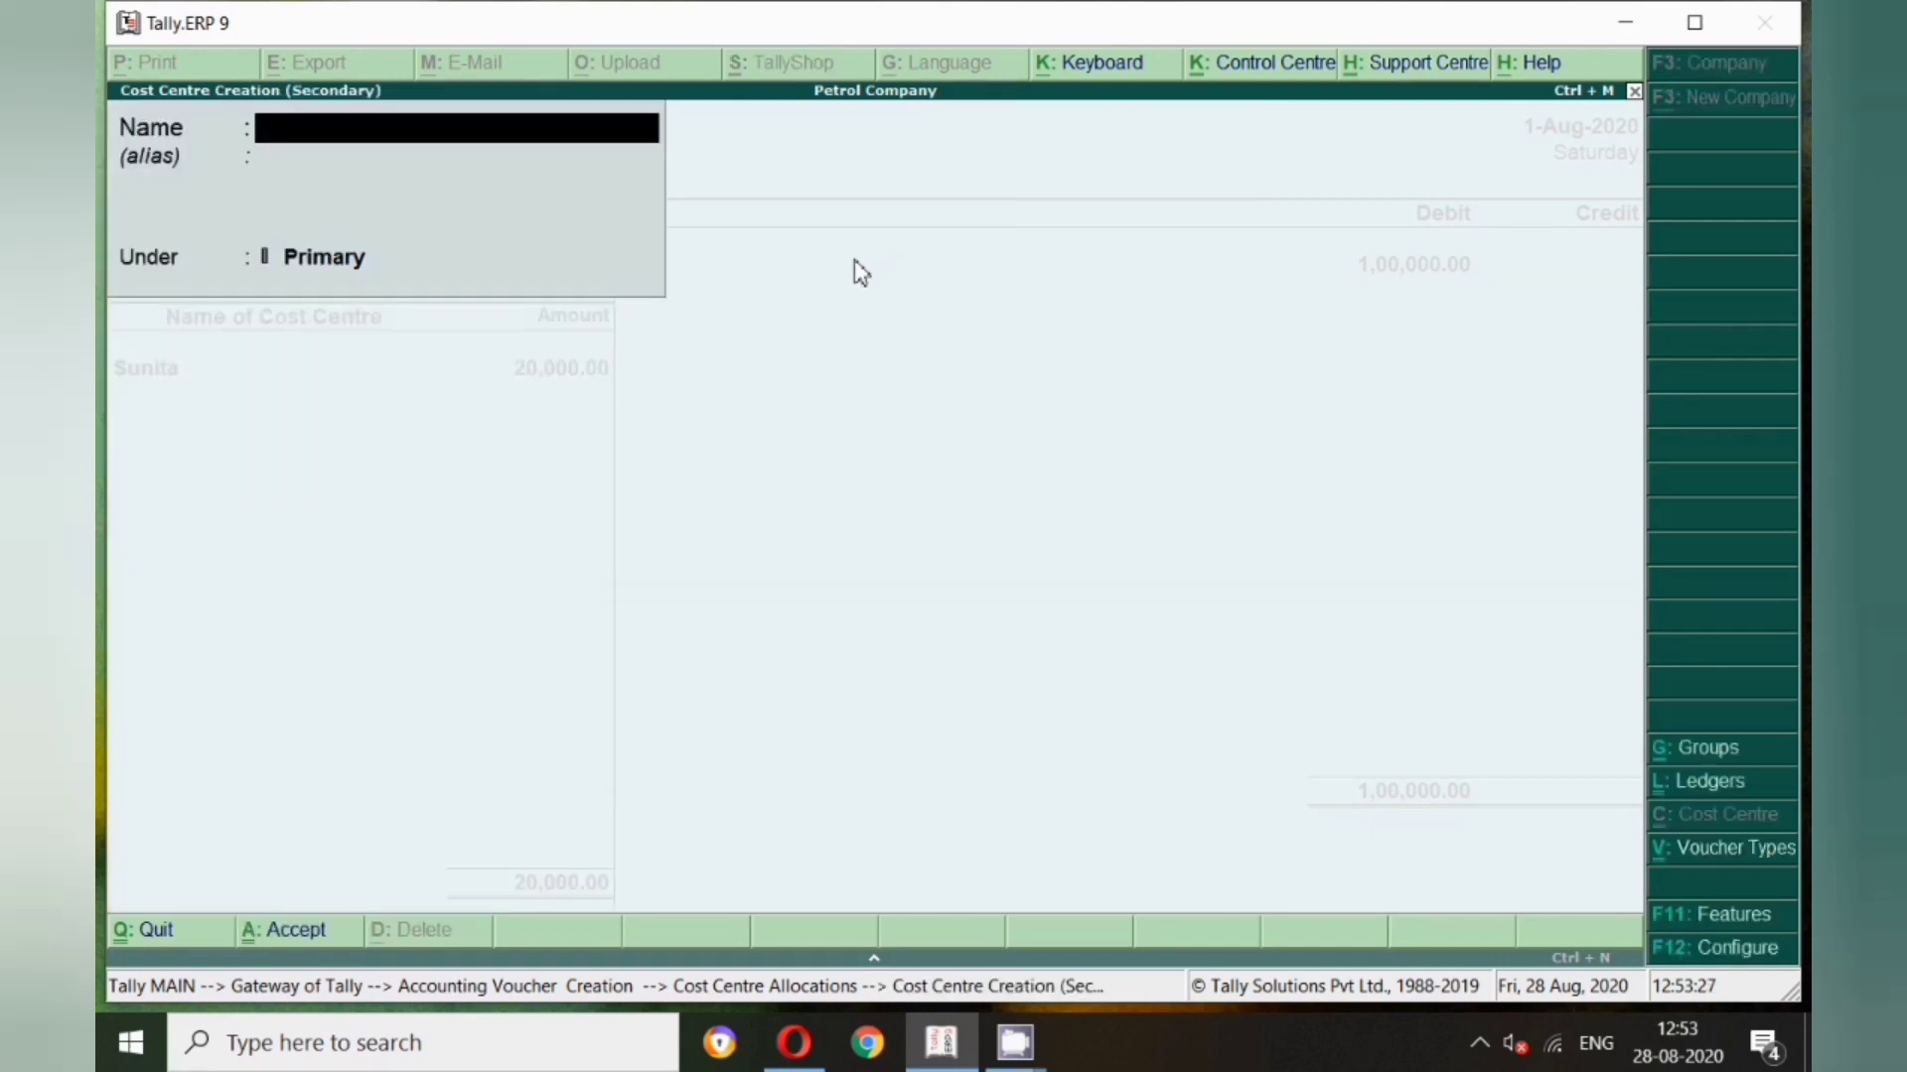
pyautogui.write('Kavita')
pyautogui.press('Return')
pyautogui.press('Return')
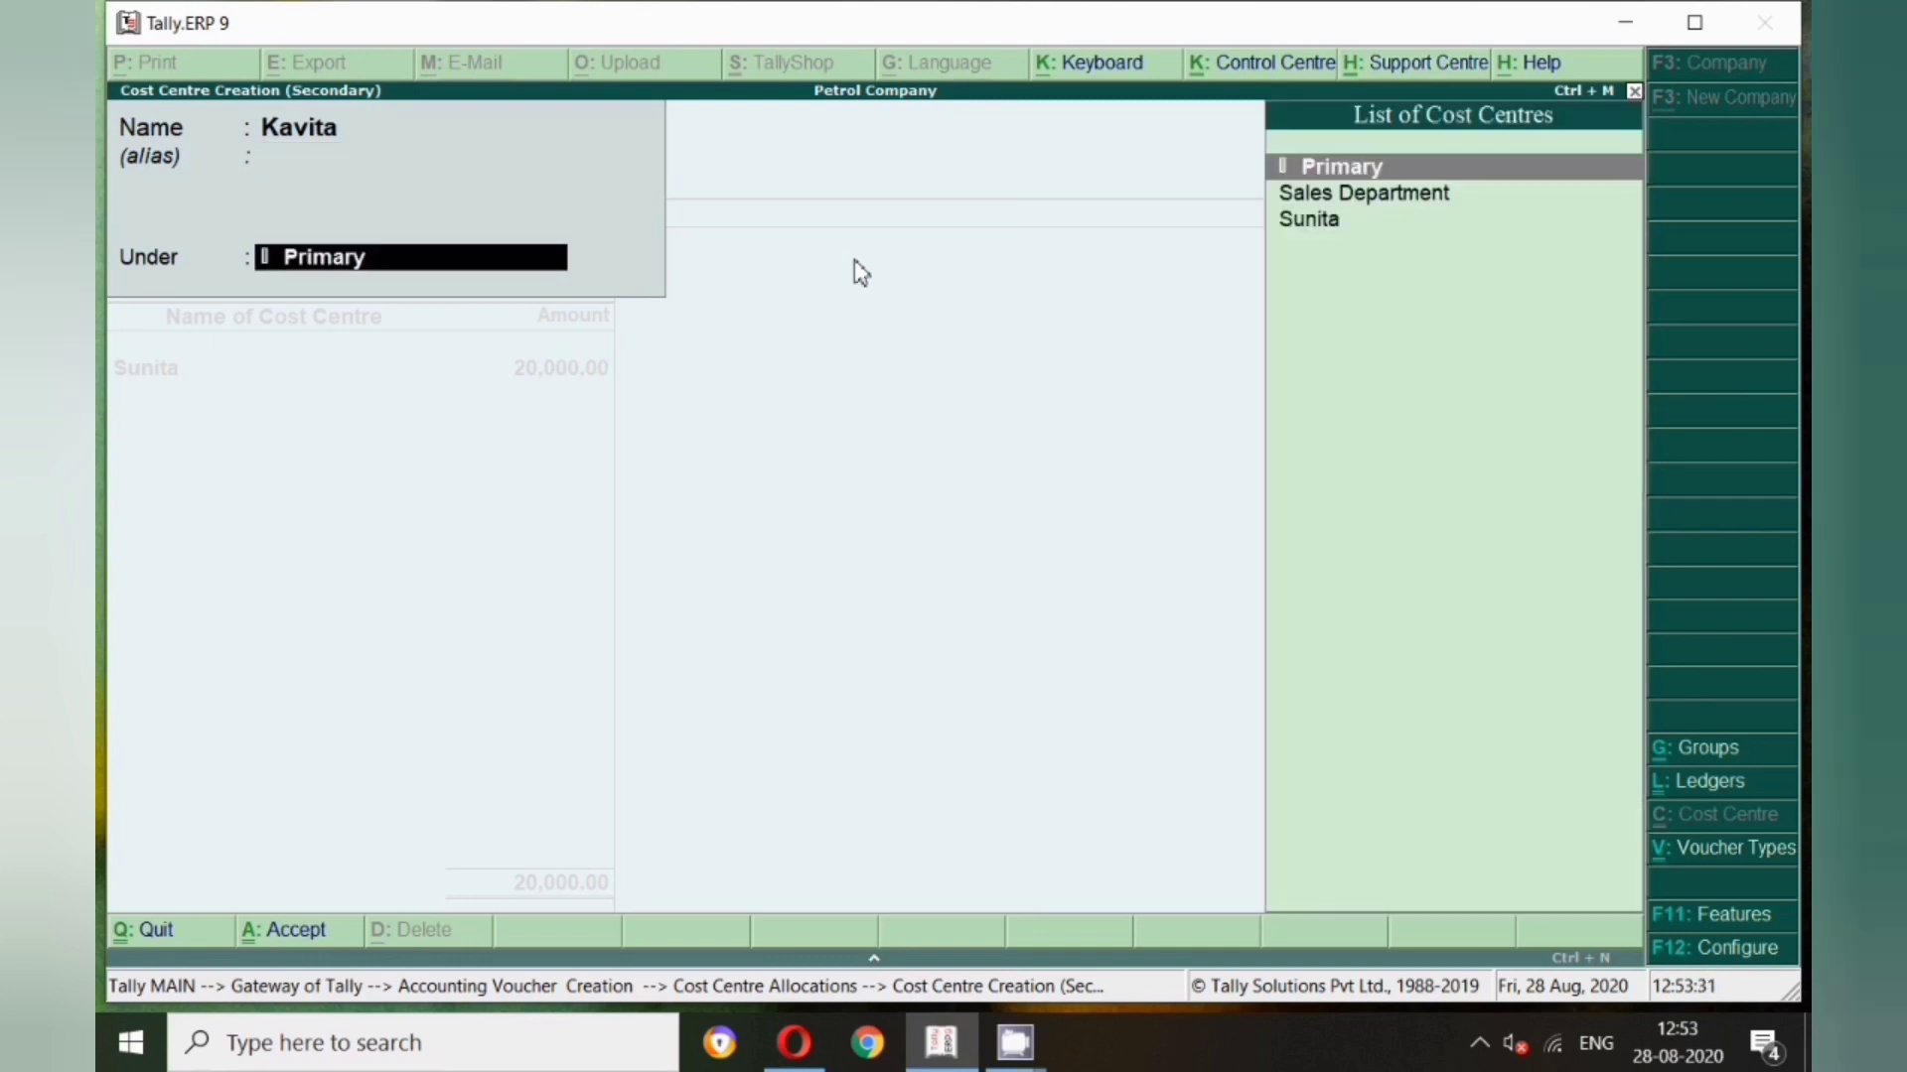
pyautogui.press('Down')
pyautogui.press('Return')
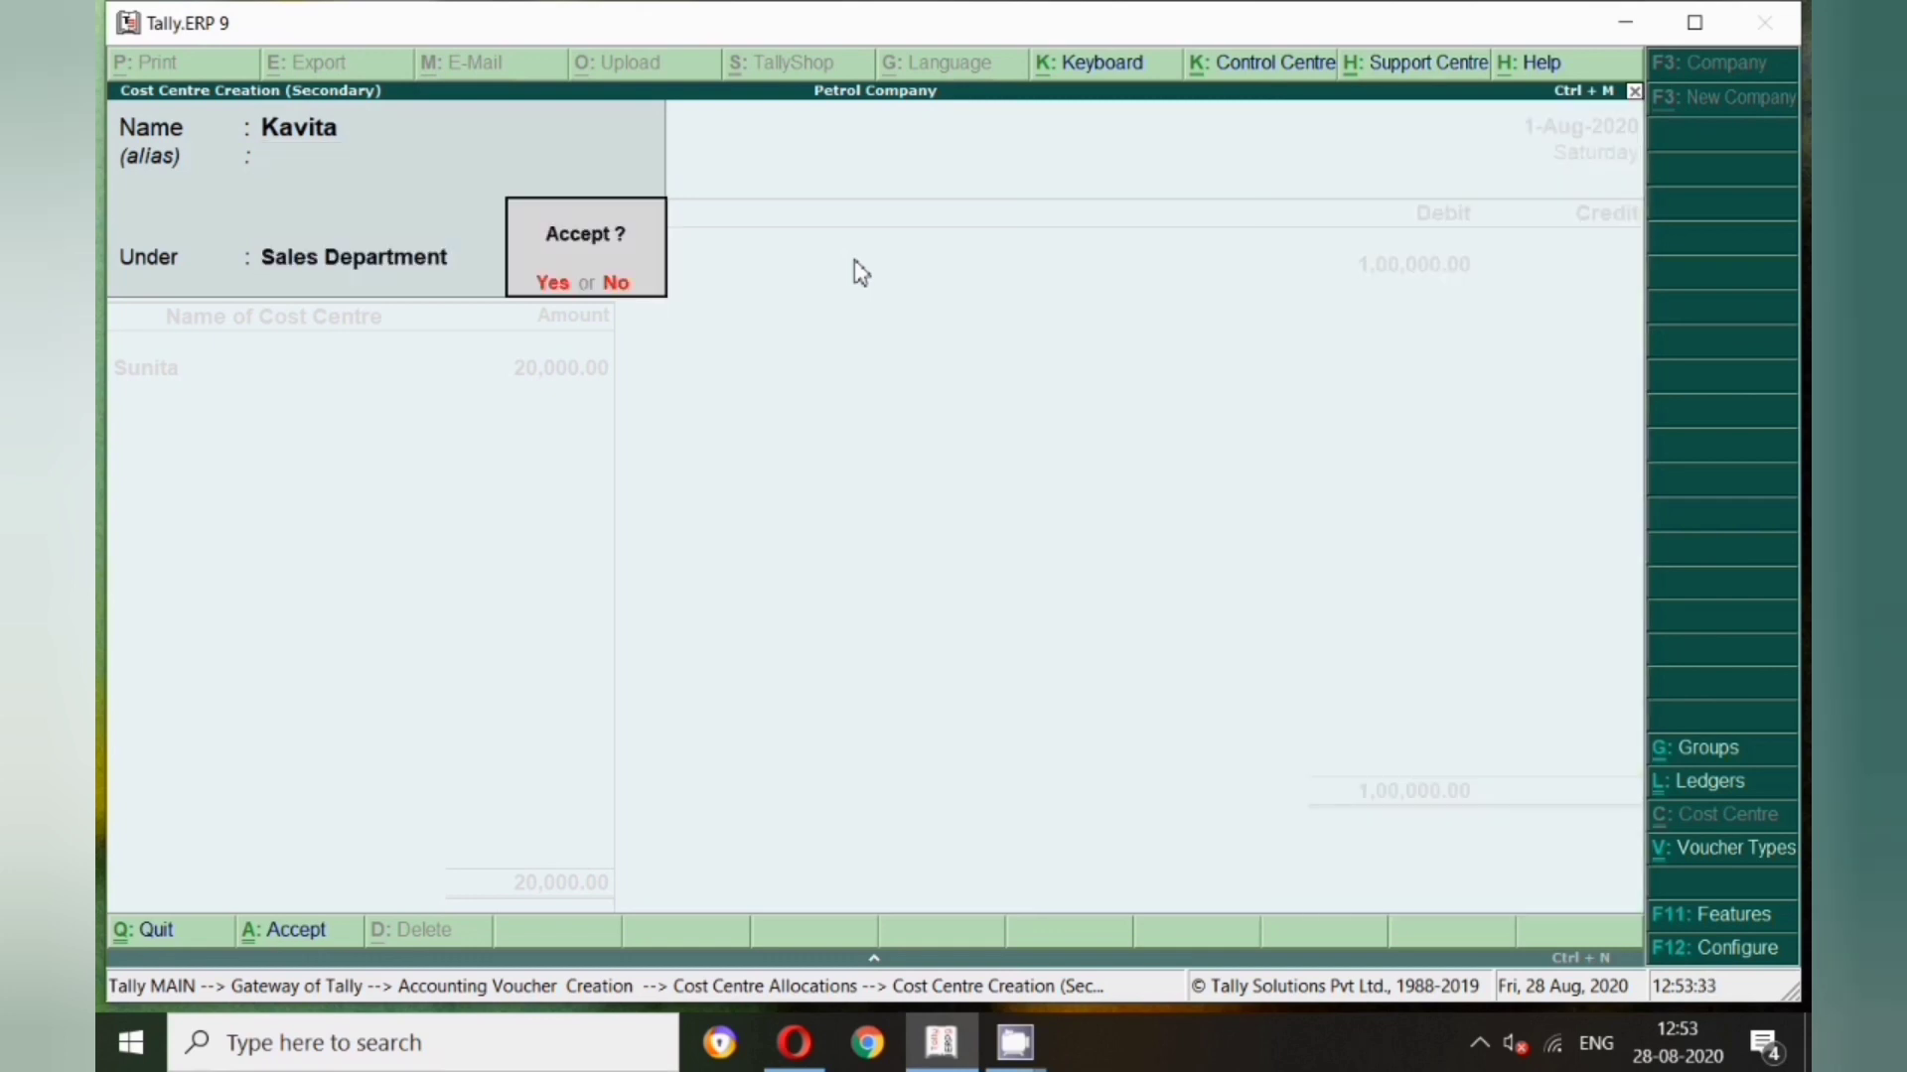
pyautogui.press('Return')
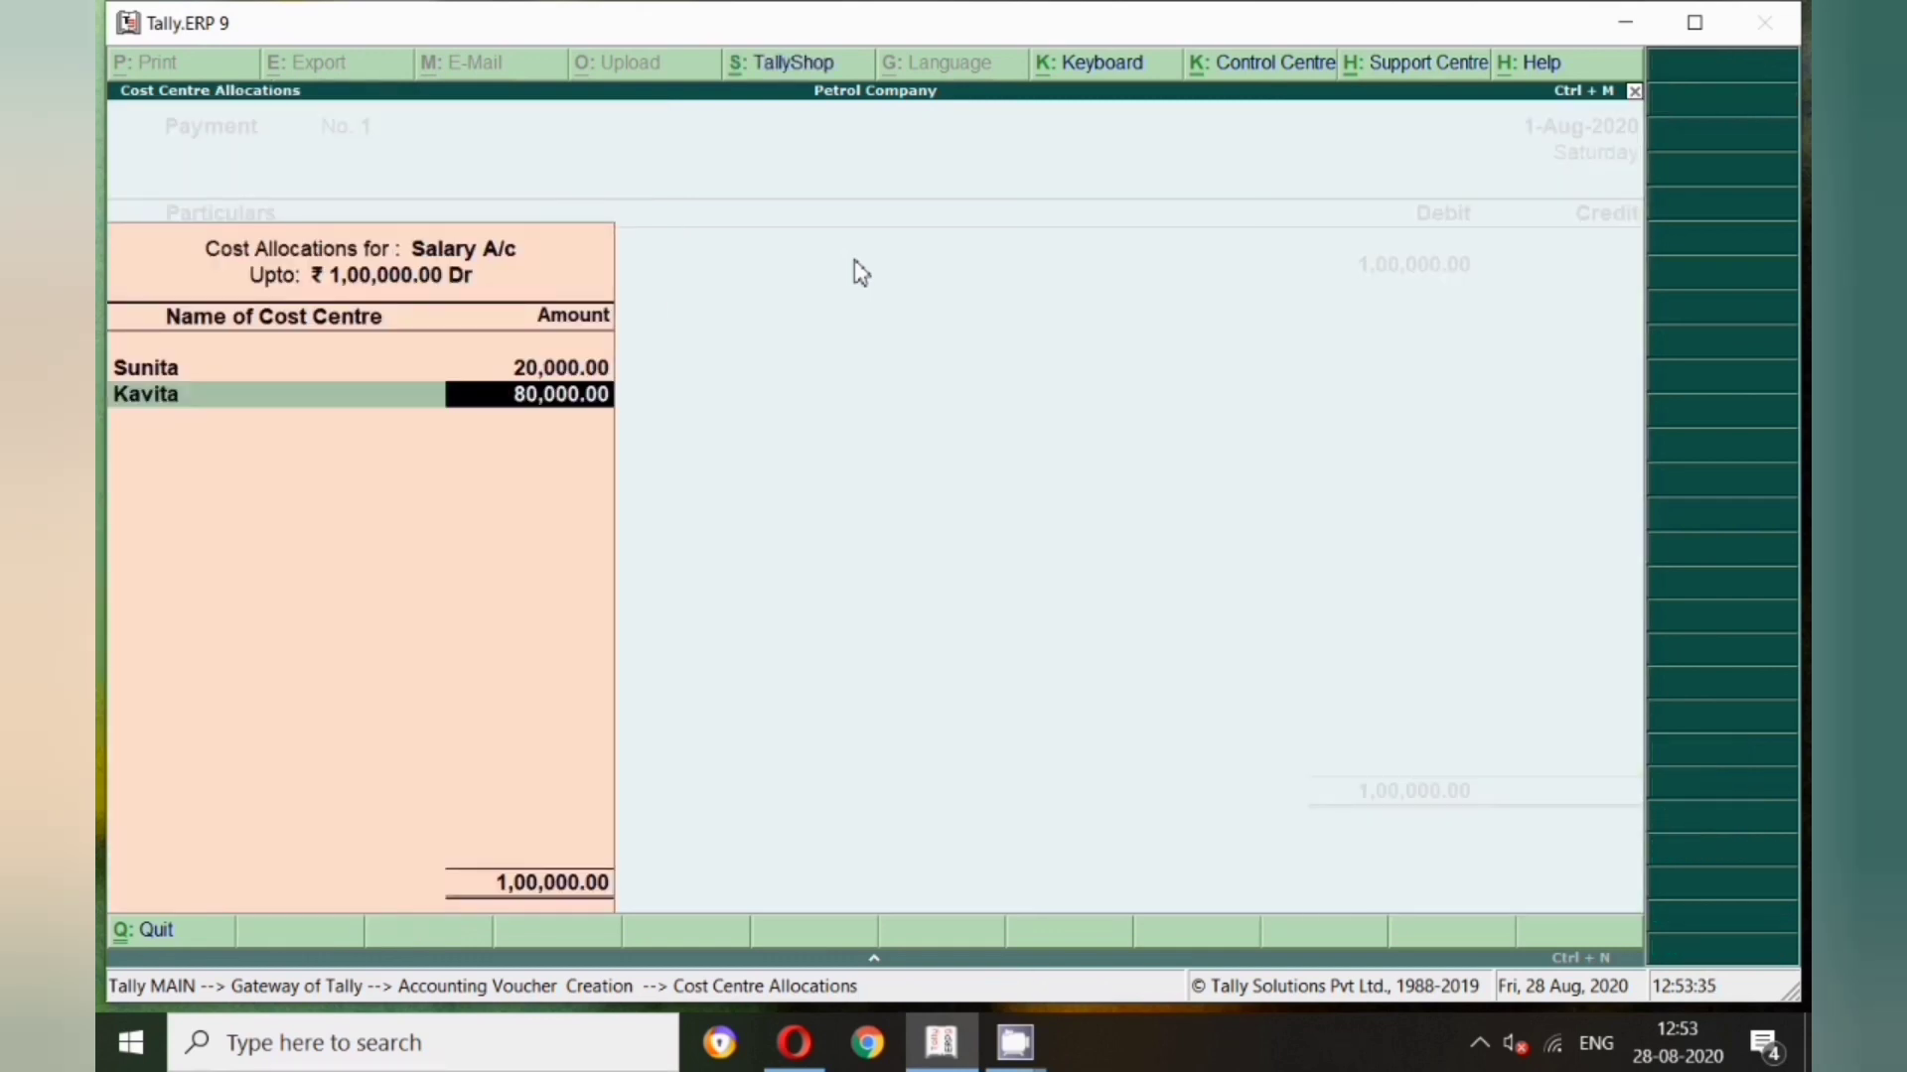
pyautogui.write('20000')
pyautogui.press('Return')
# Create a cost centre for the third employee under Sales Department and allocate 20,000 to it
pyautogui.hotkey('alt', 'c')
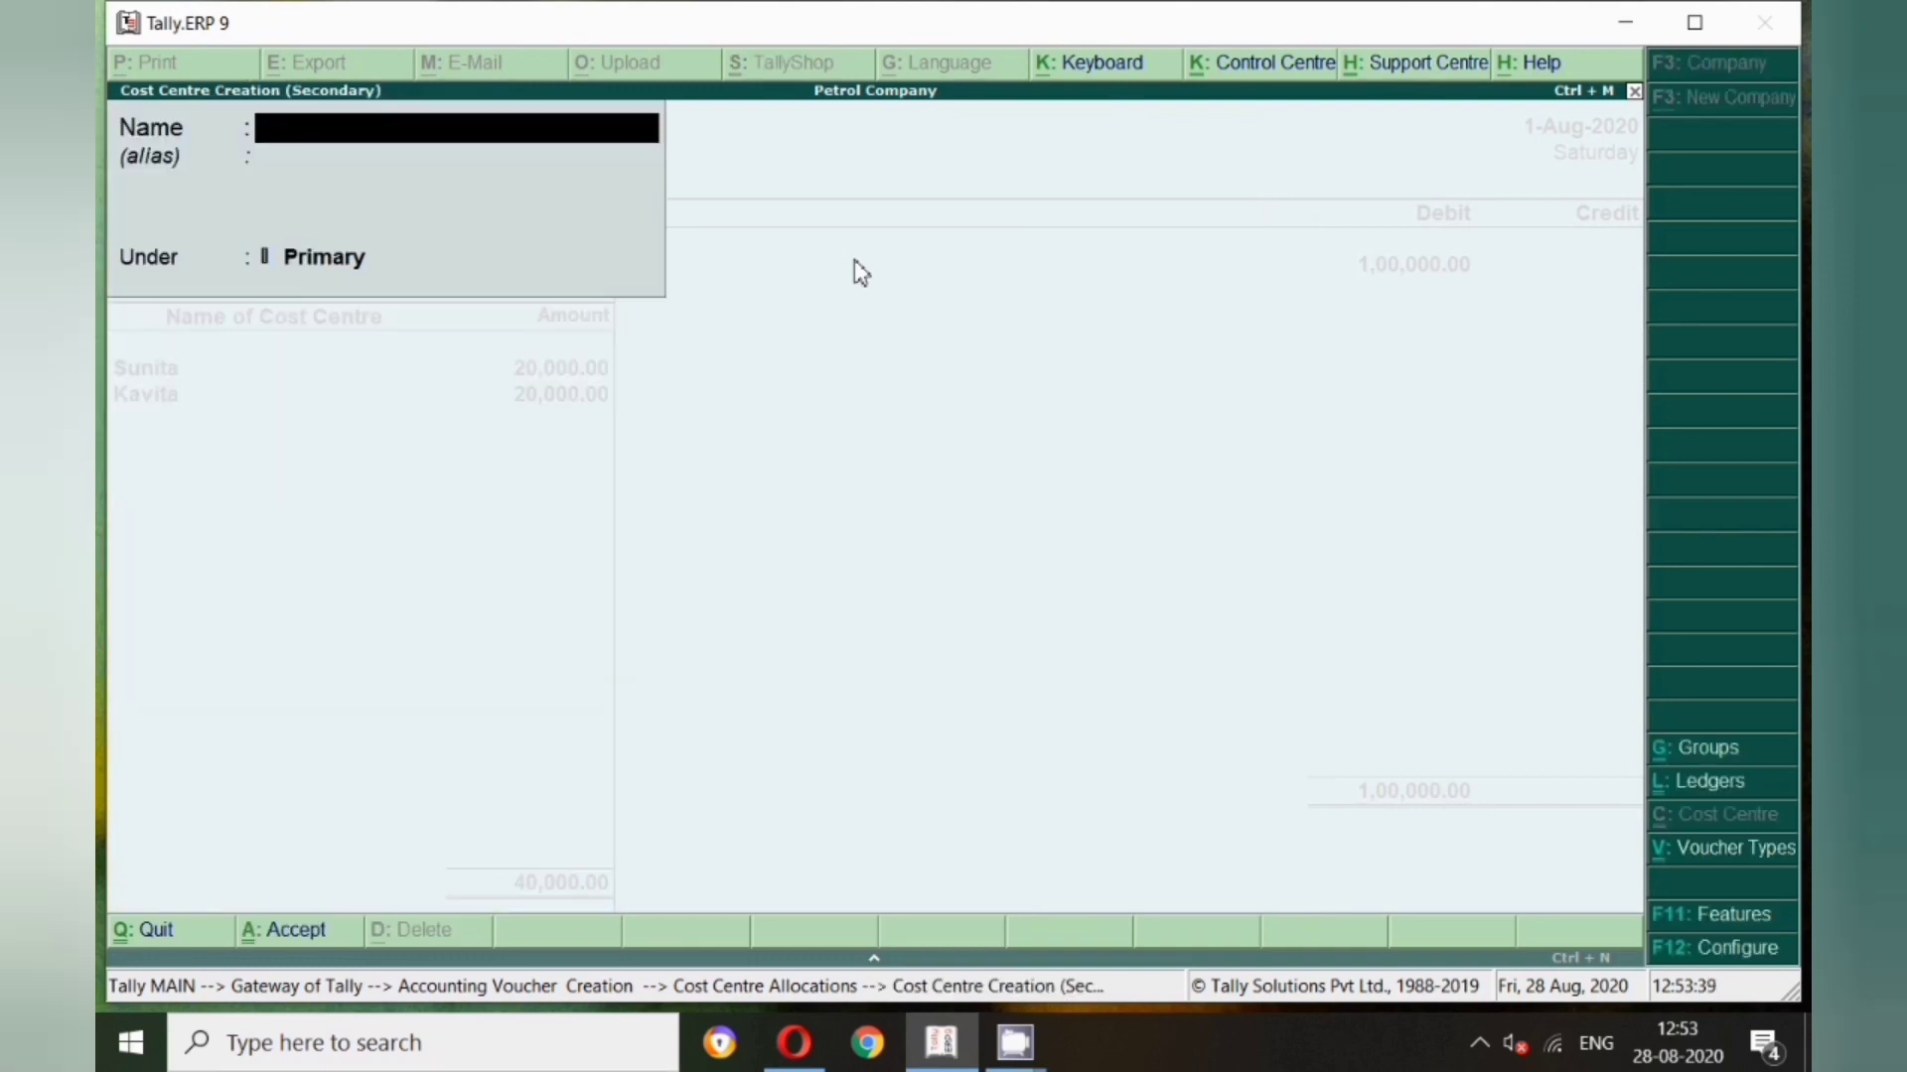
pyautogui.write('Praveen')
pyautogui.press('Return')
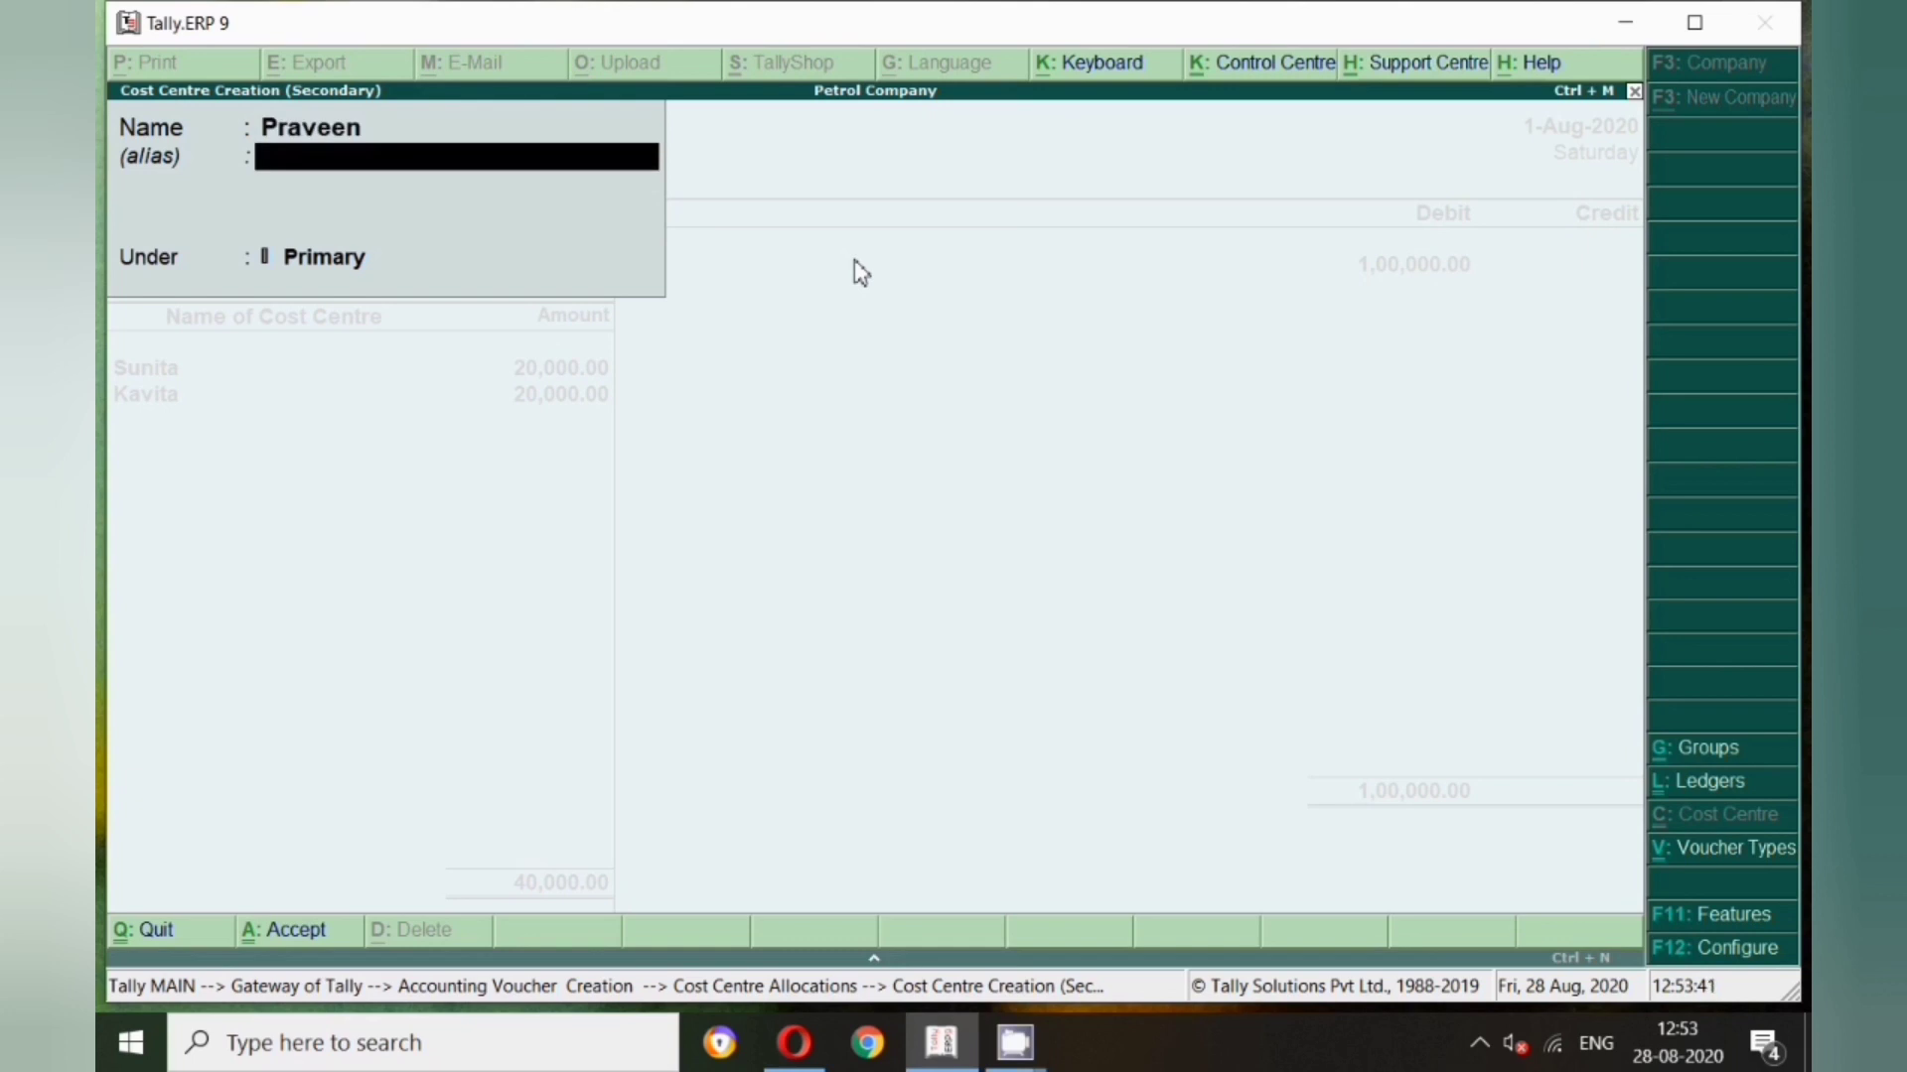
pyautogui.press('Return')
pyautogui.press('Down')
pyautogui.press('Down')
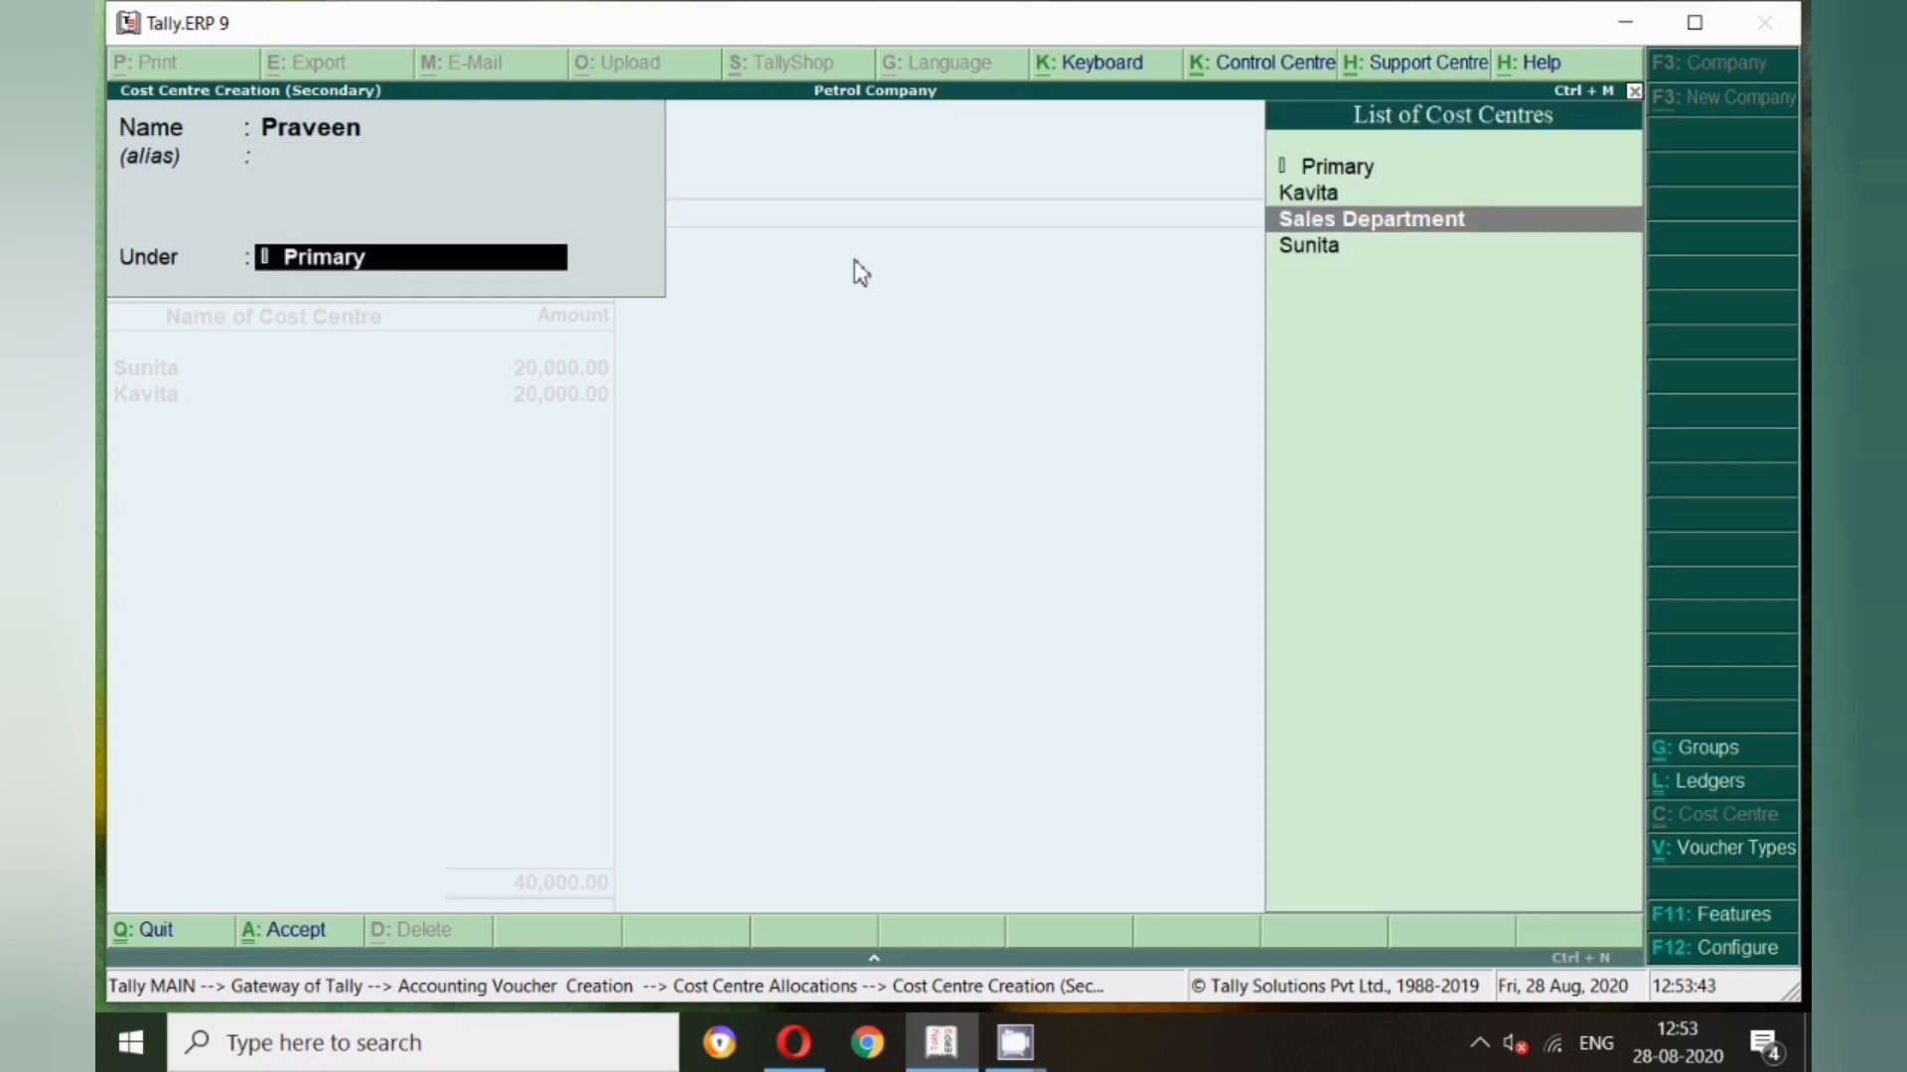
pyautogui.press('Return')
pyautogui.press('Return')
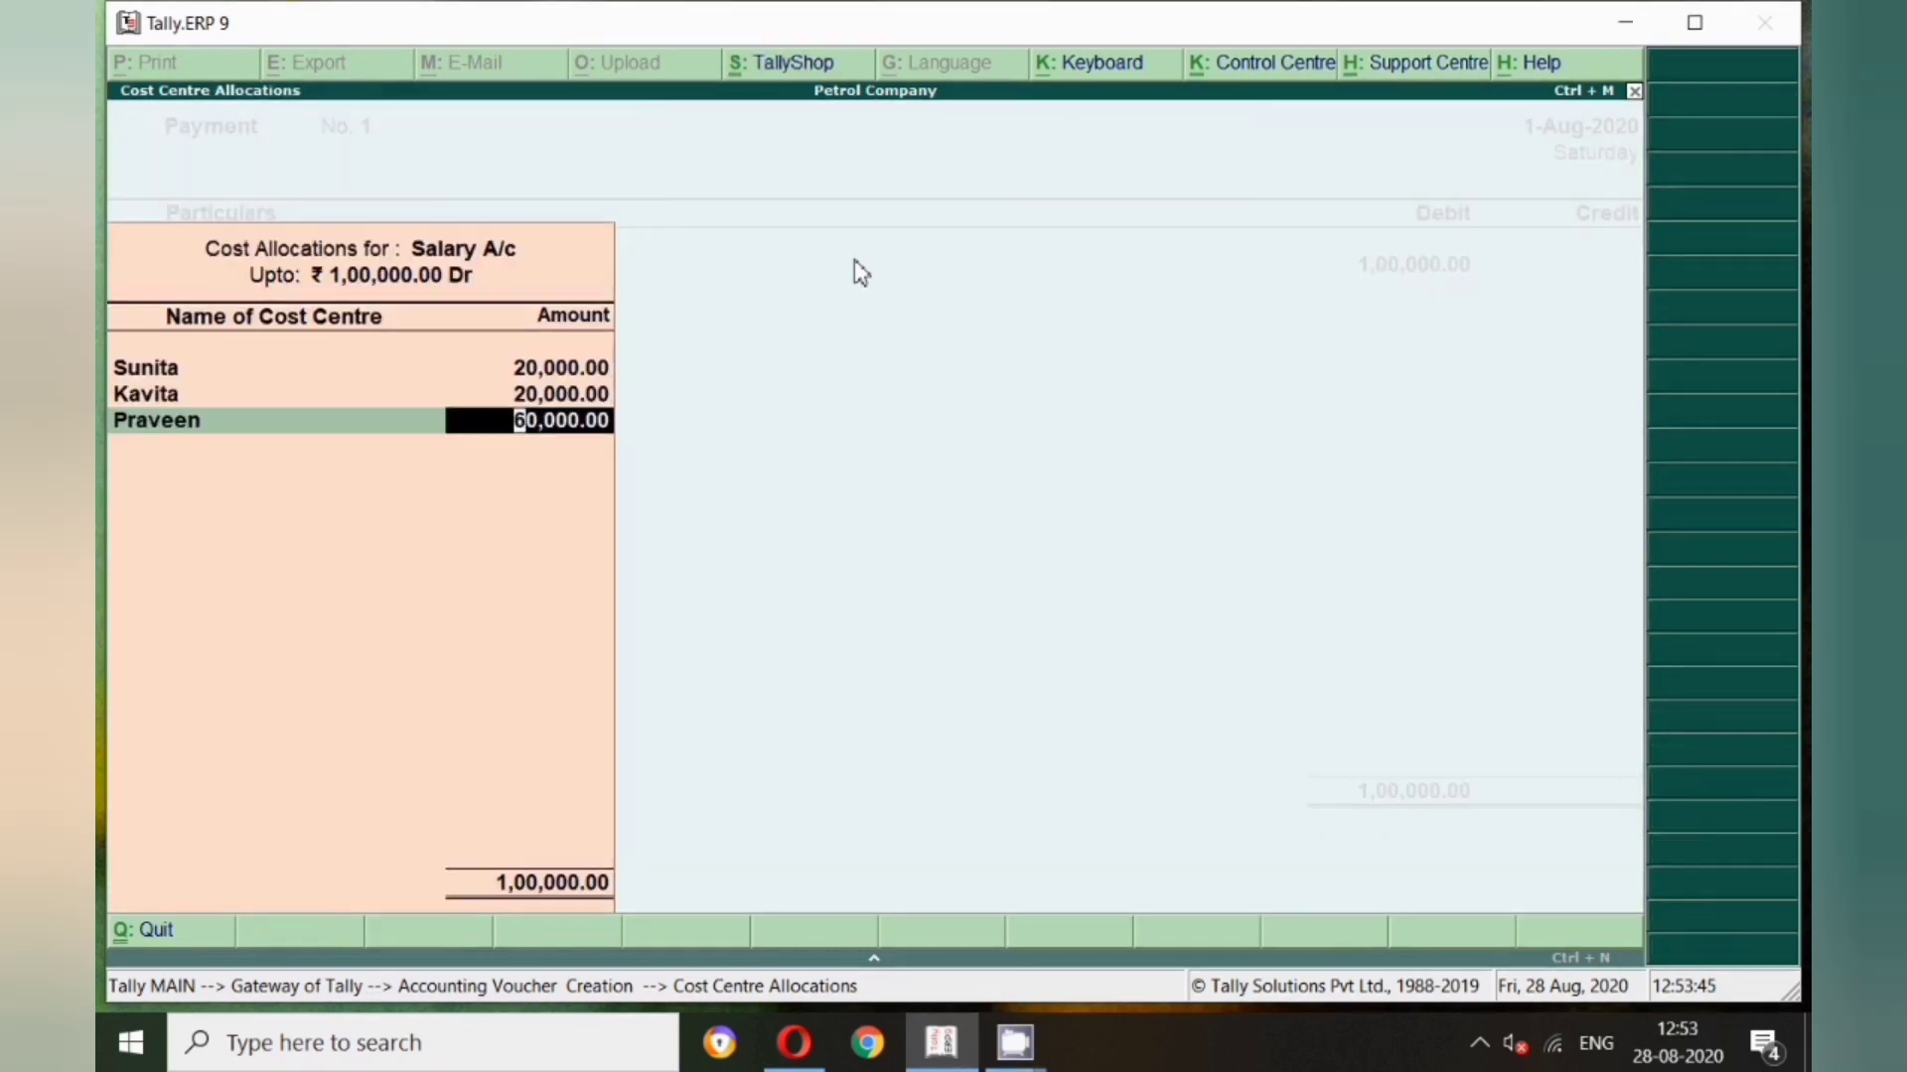
pyautogui.write('20,0')
pyautogui.write('00')
pyautogui.press('Return')
# Create a cost centre for the fourth employee under Sales Department and allocate 20,000 to it
pyautogui.hotkey('alt', 'c')
pyautogui.write('Kisor')
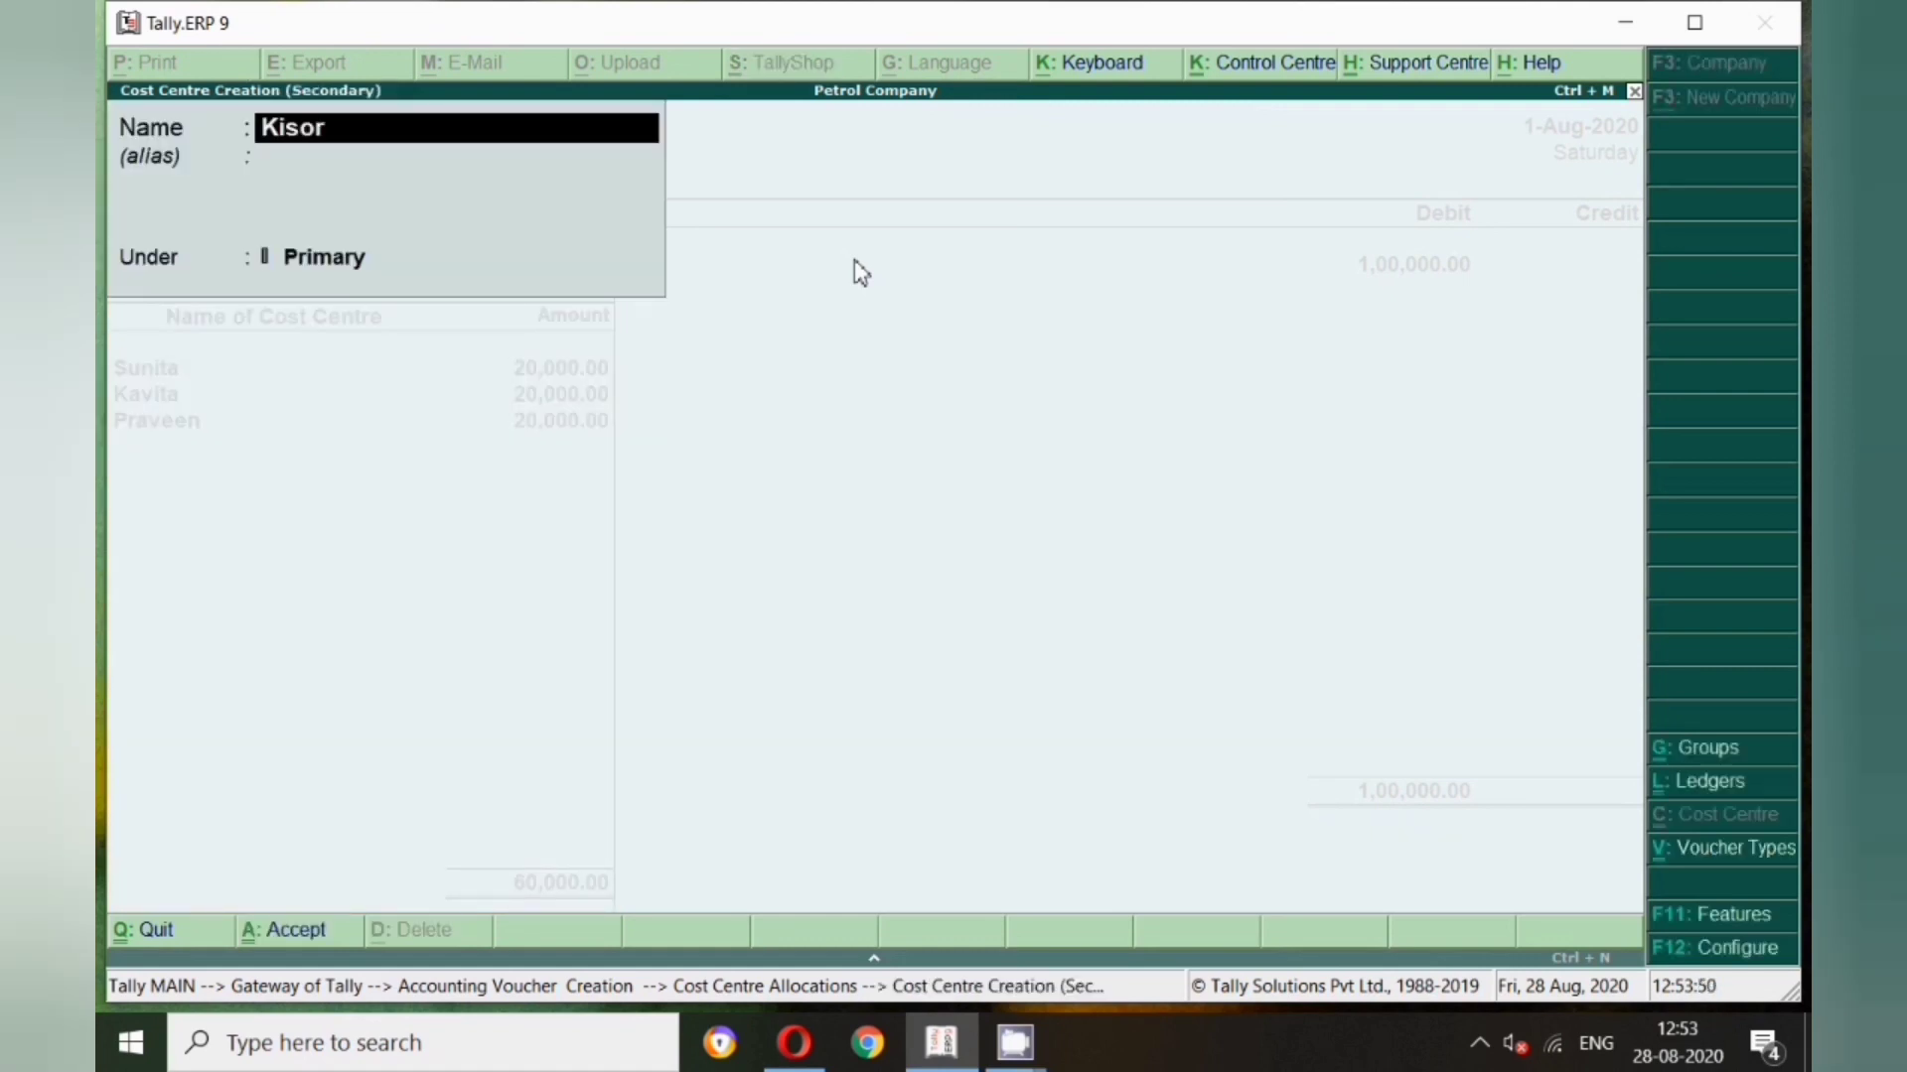
pyautogui.press('Return')
pyautogui.press('Return')
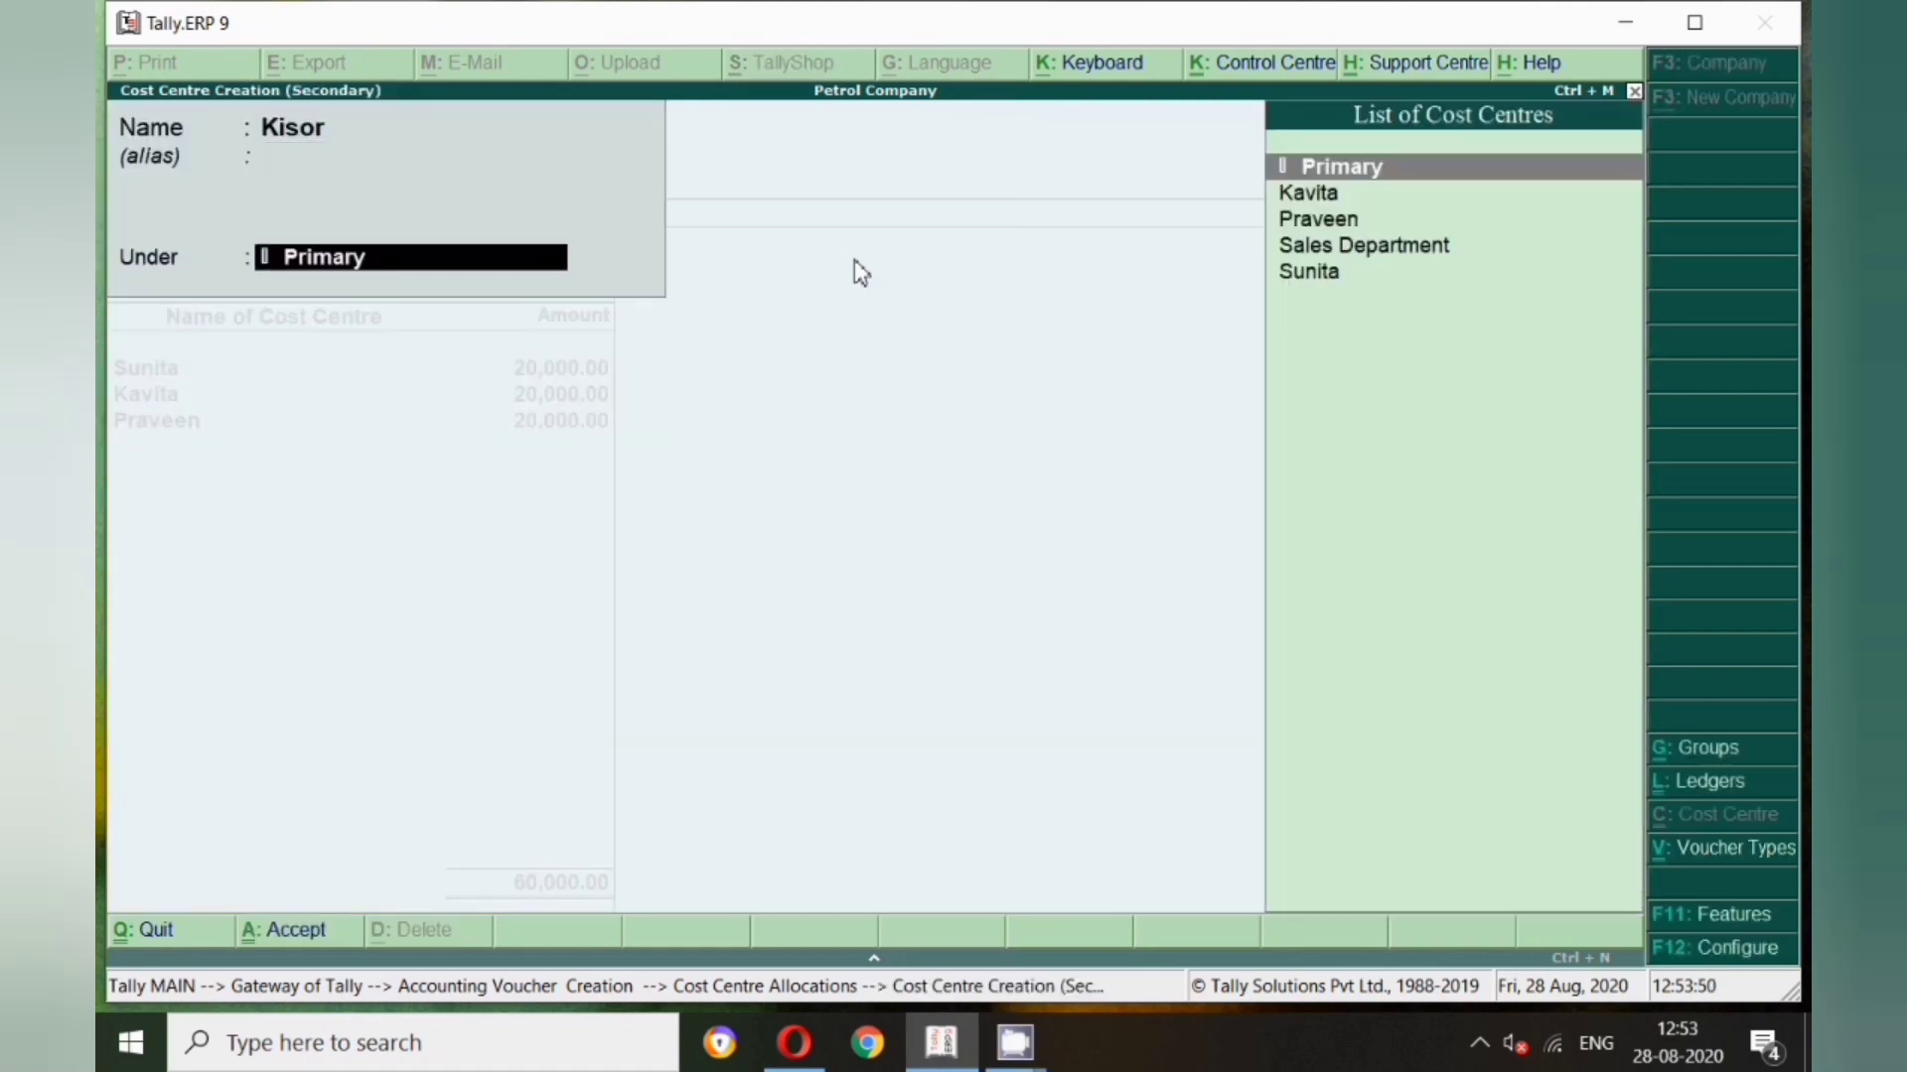
pyautogui.press('Down')
pyautogui.press('Down')
pyautogui.press('Down')
pyautogui.press('Return')
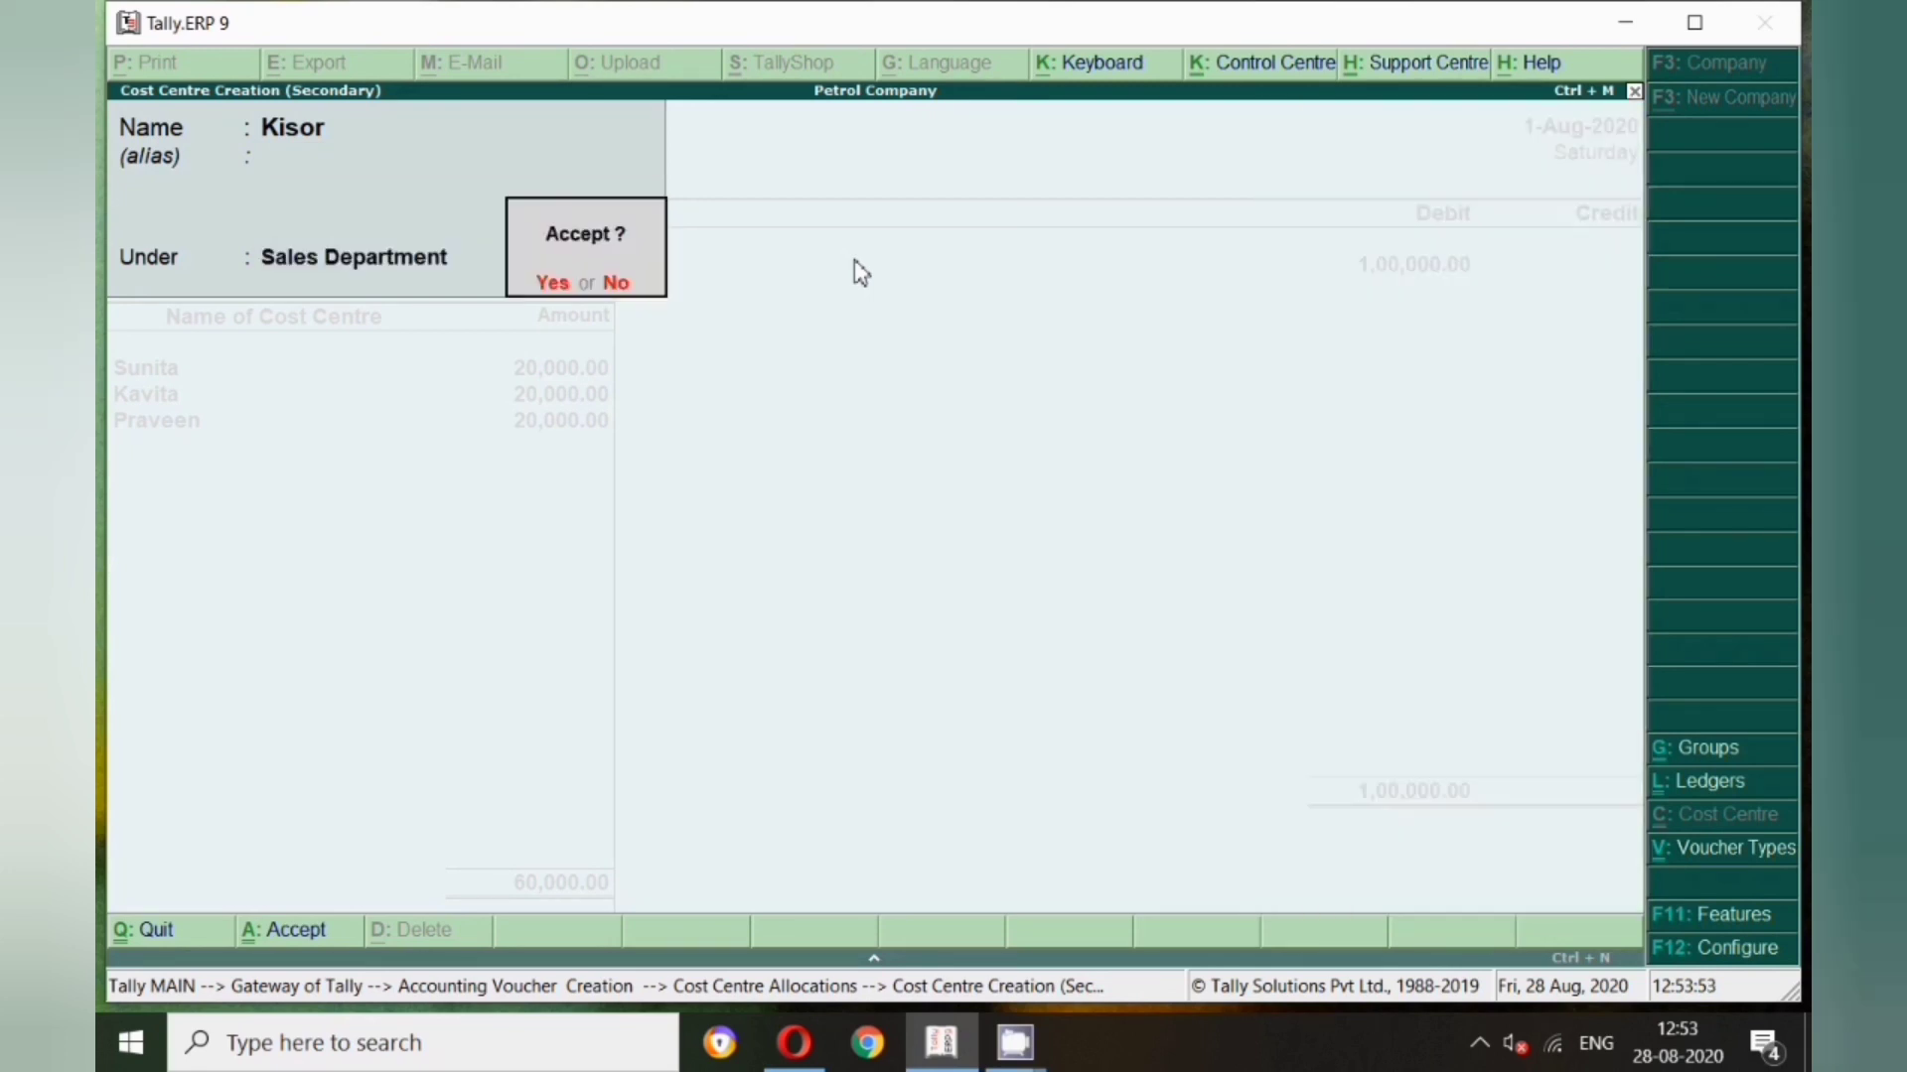
pyautogui.write('y')
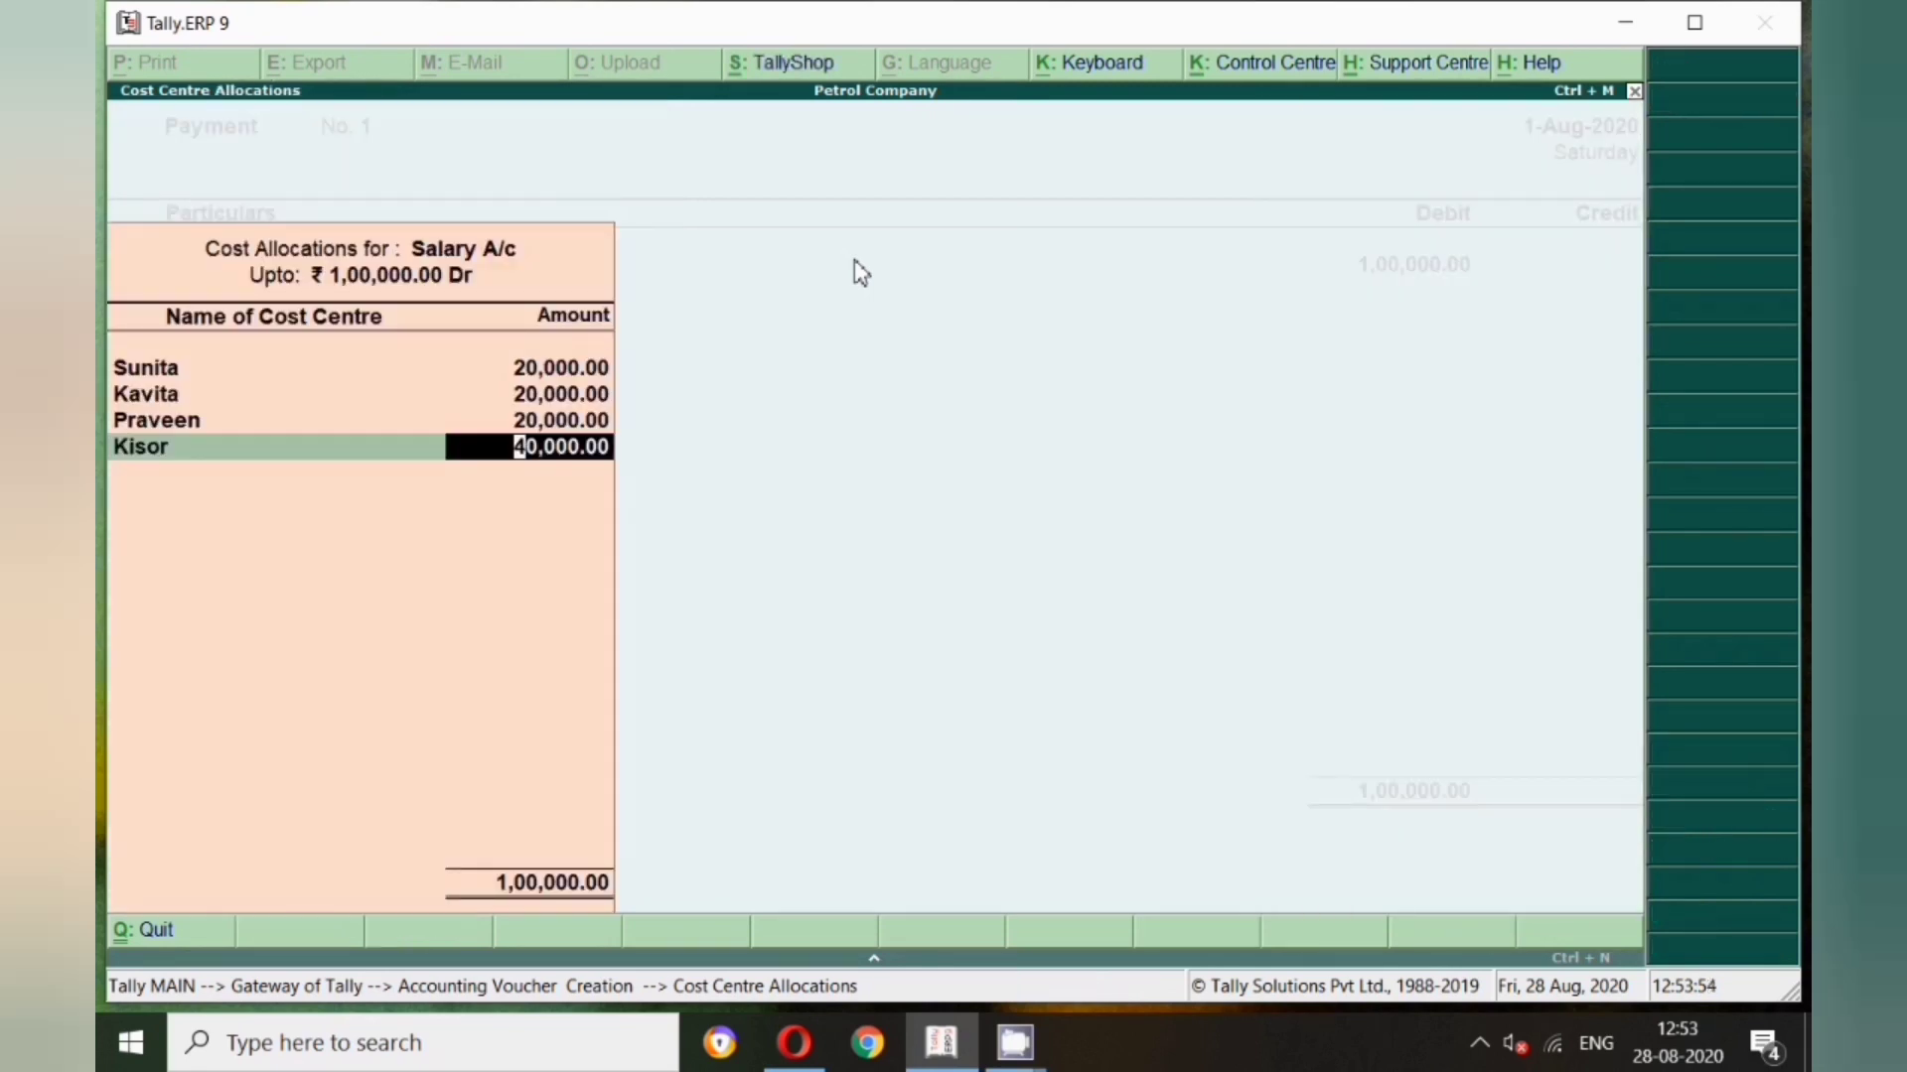
pyautogui.write('20000')
pyautogui.press('Return')
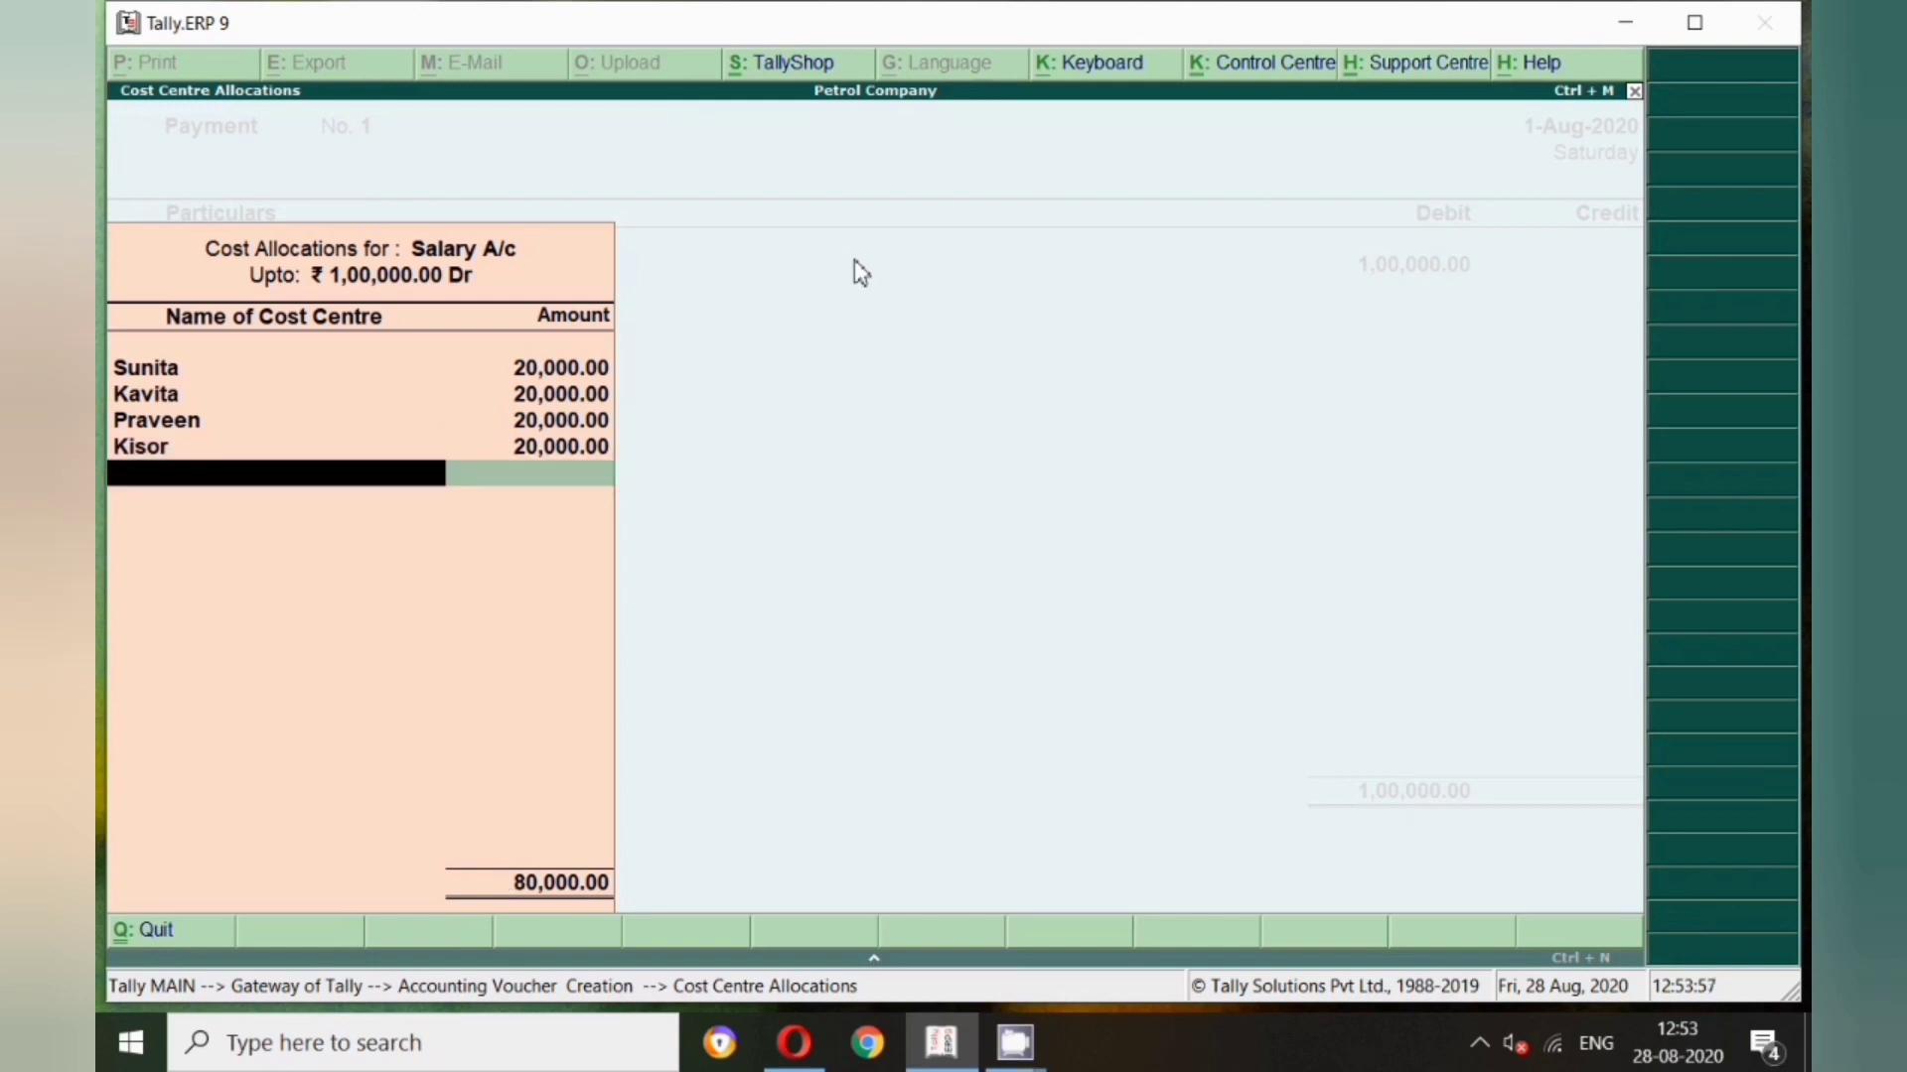
# Create a cost centre for the fifth employee under Sales Department and allocate the remaining 20,000 to it
pyautogui.hotkey('alt', 'c')
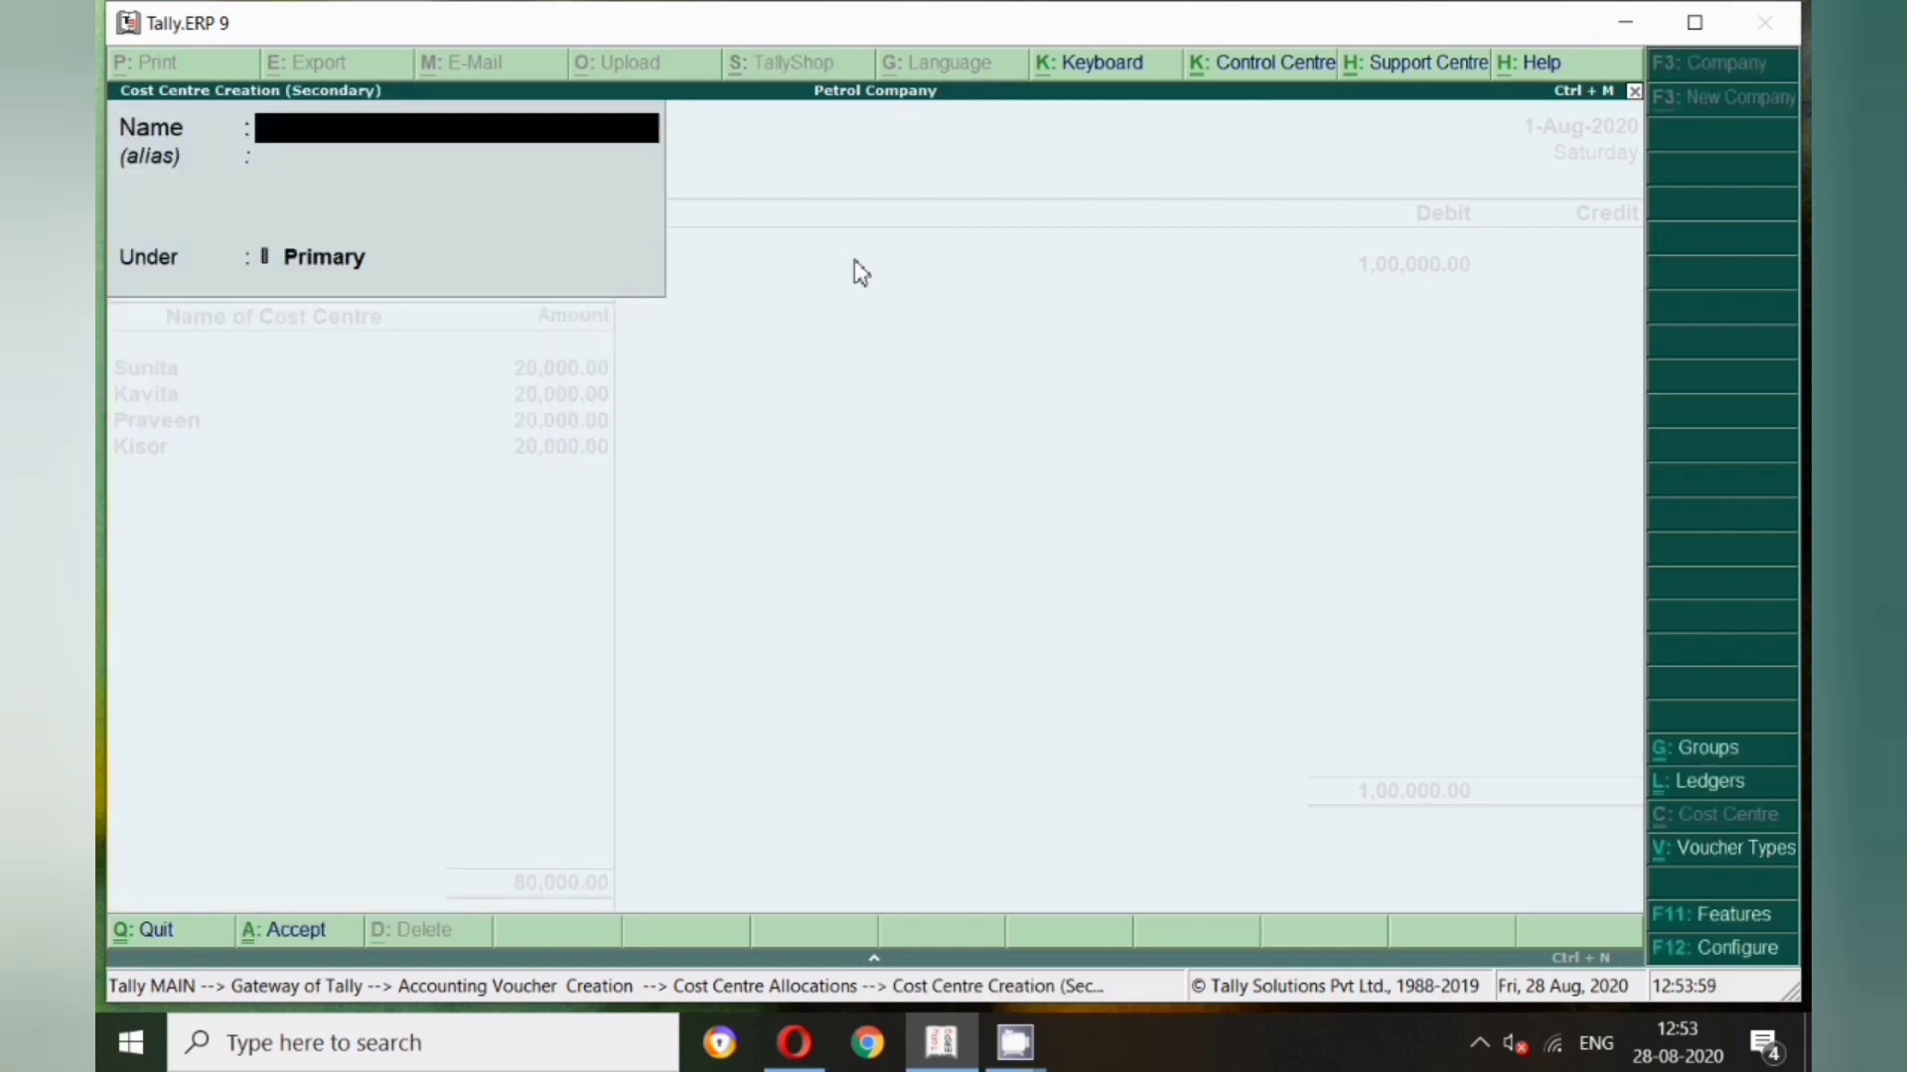
pyautogui.write('Manita')
pyautogui.press('Return')
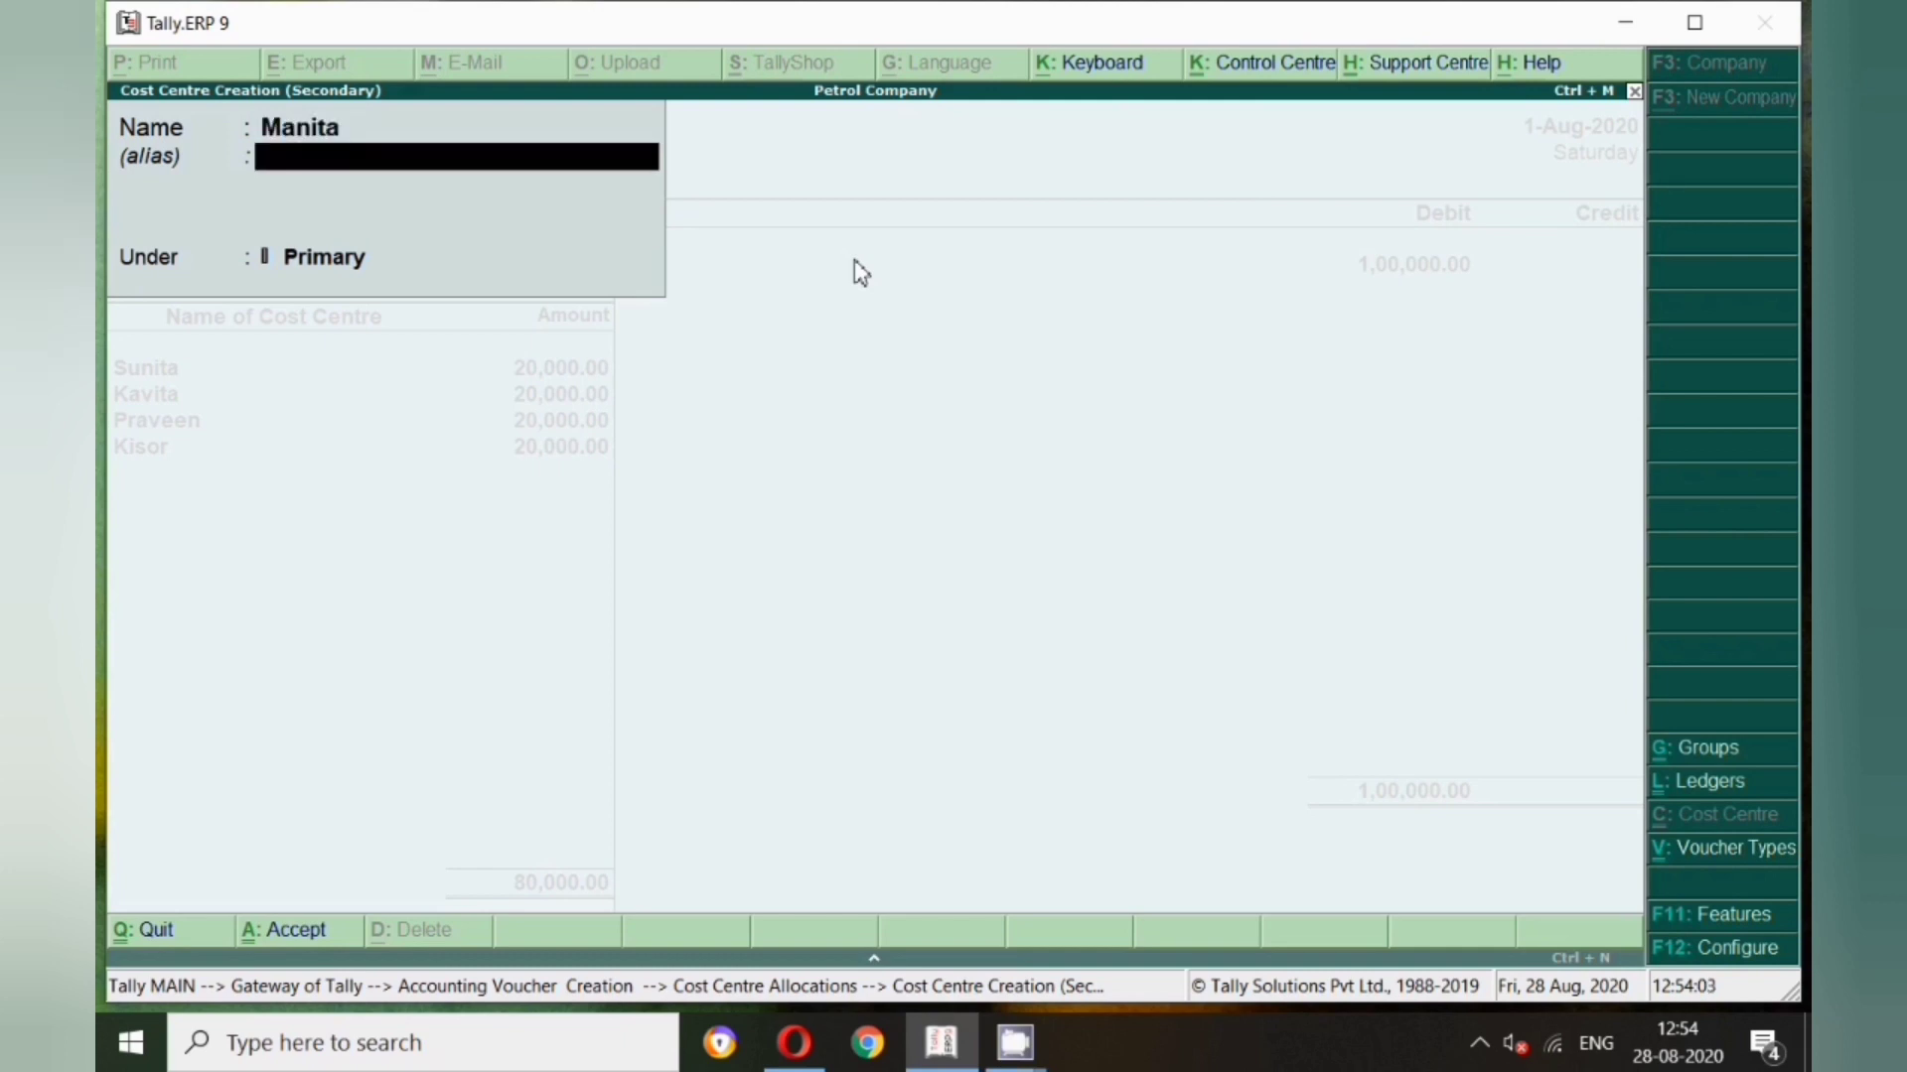
pyautogui.press('Return')
pyautogui.press('Down')
pyautogui.press('Down')
pyautogui.press('Down')
pyautogui.press('Down')
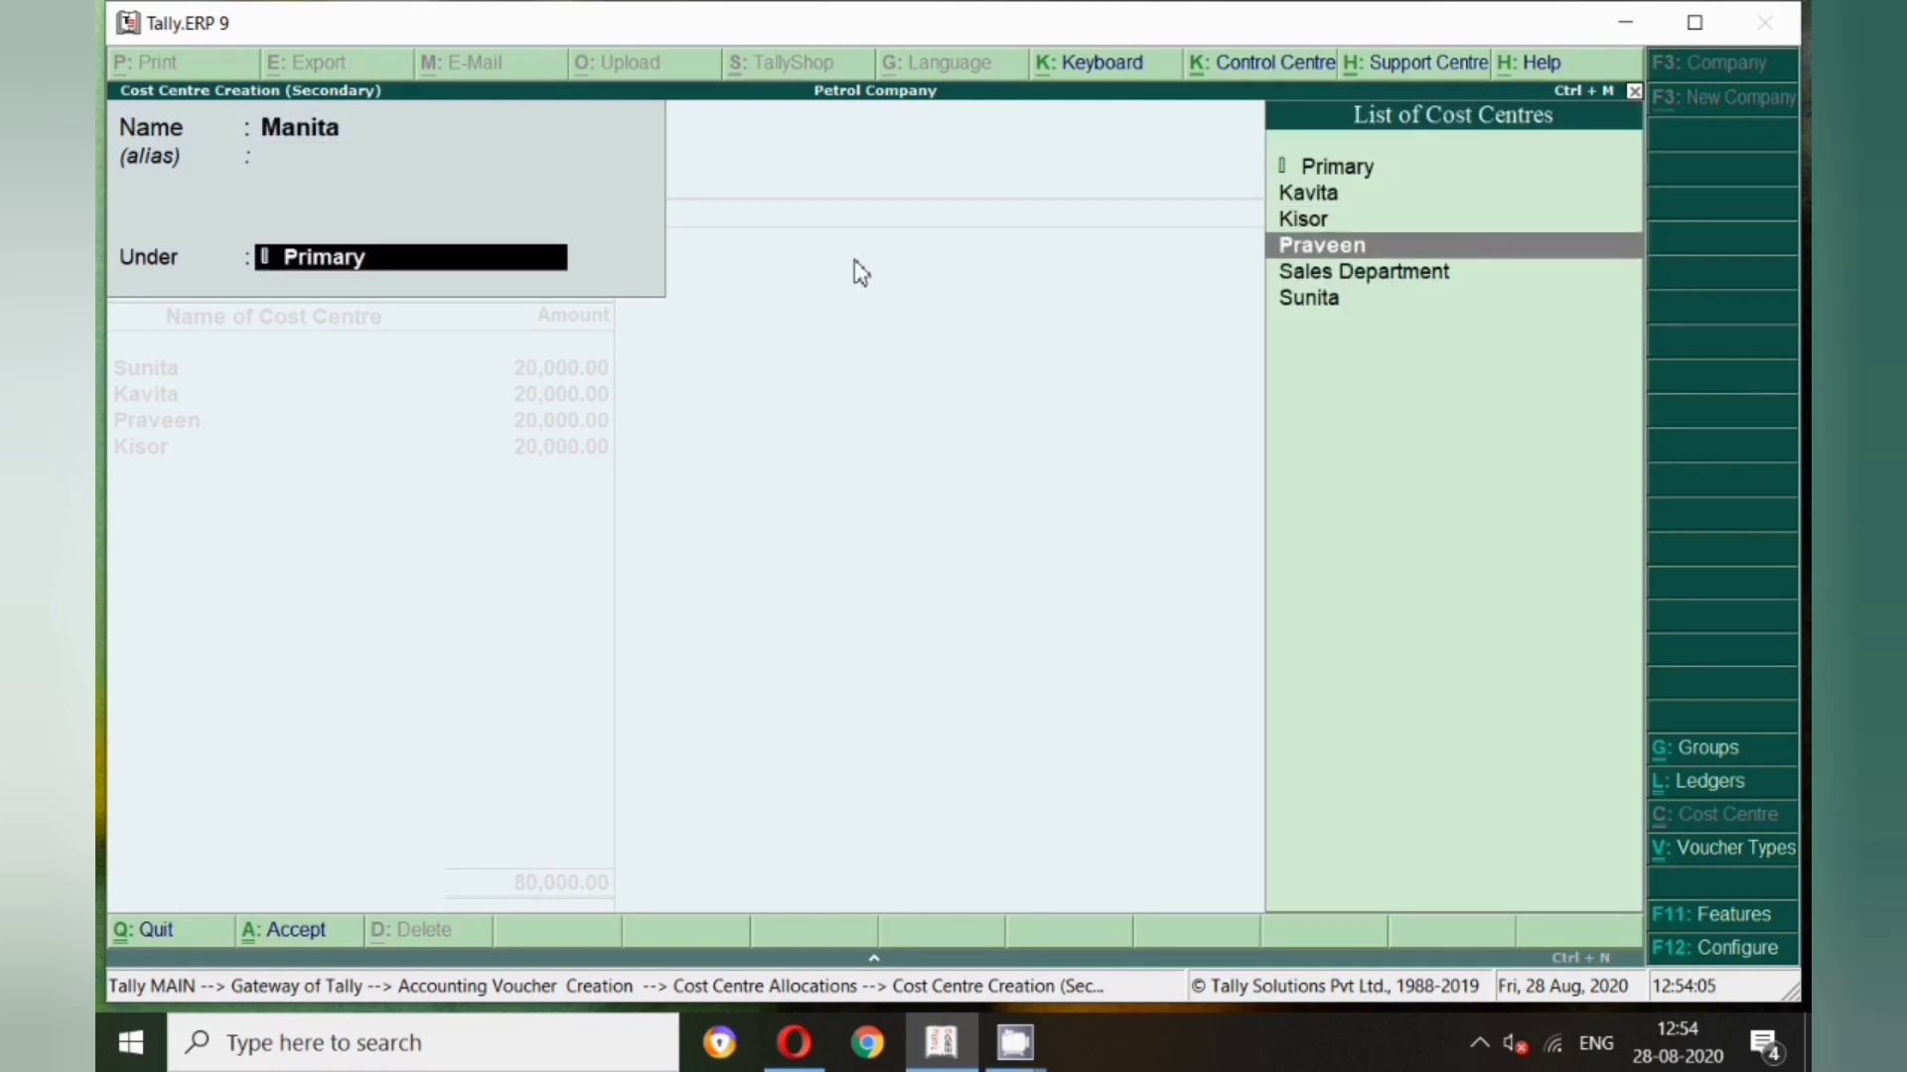
pyautogui.press('Return')
pyautogui.press('Return')
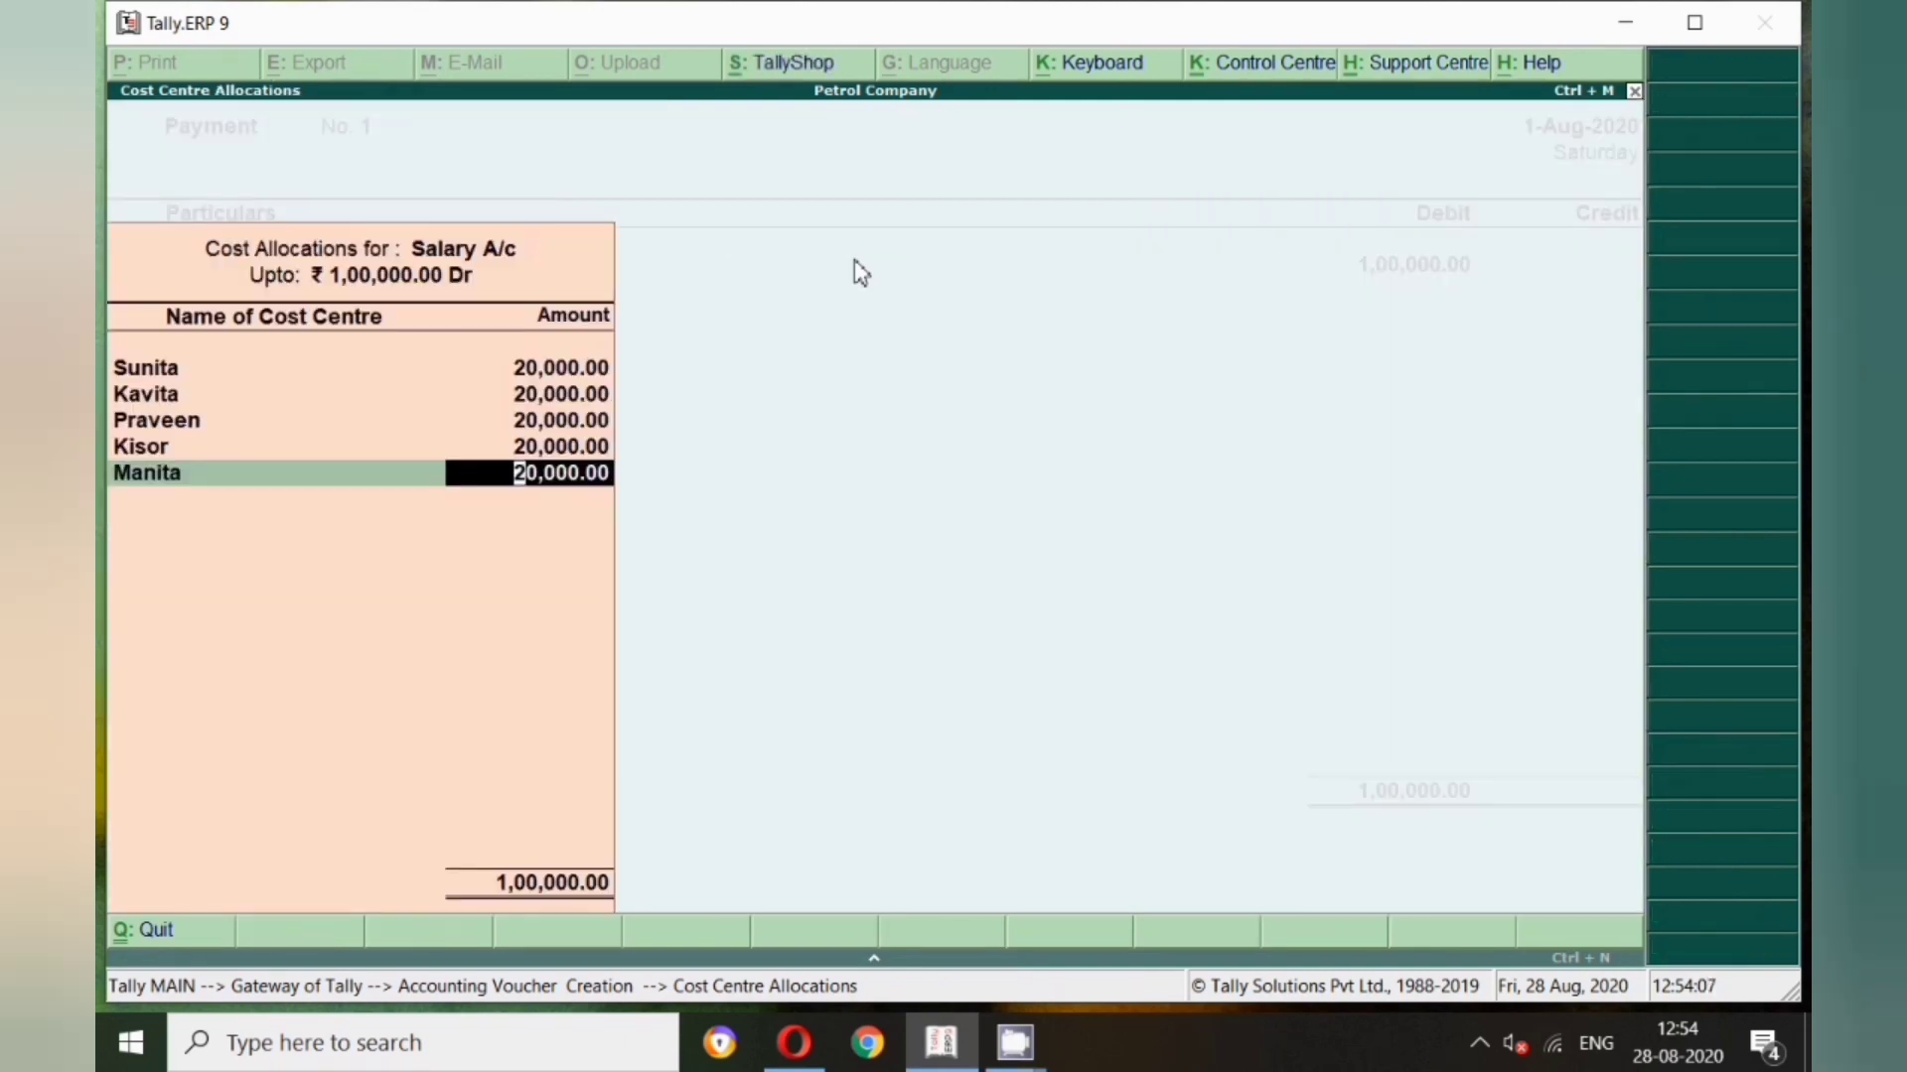
pyautogui.press('Return')
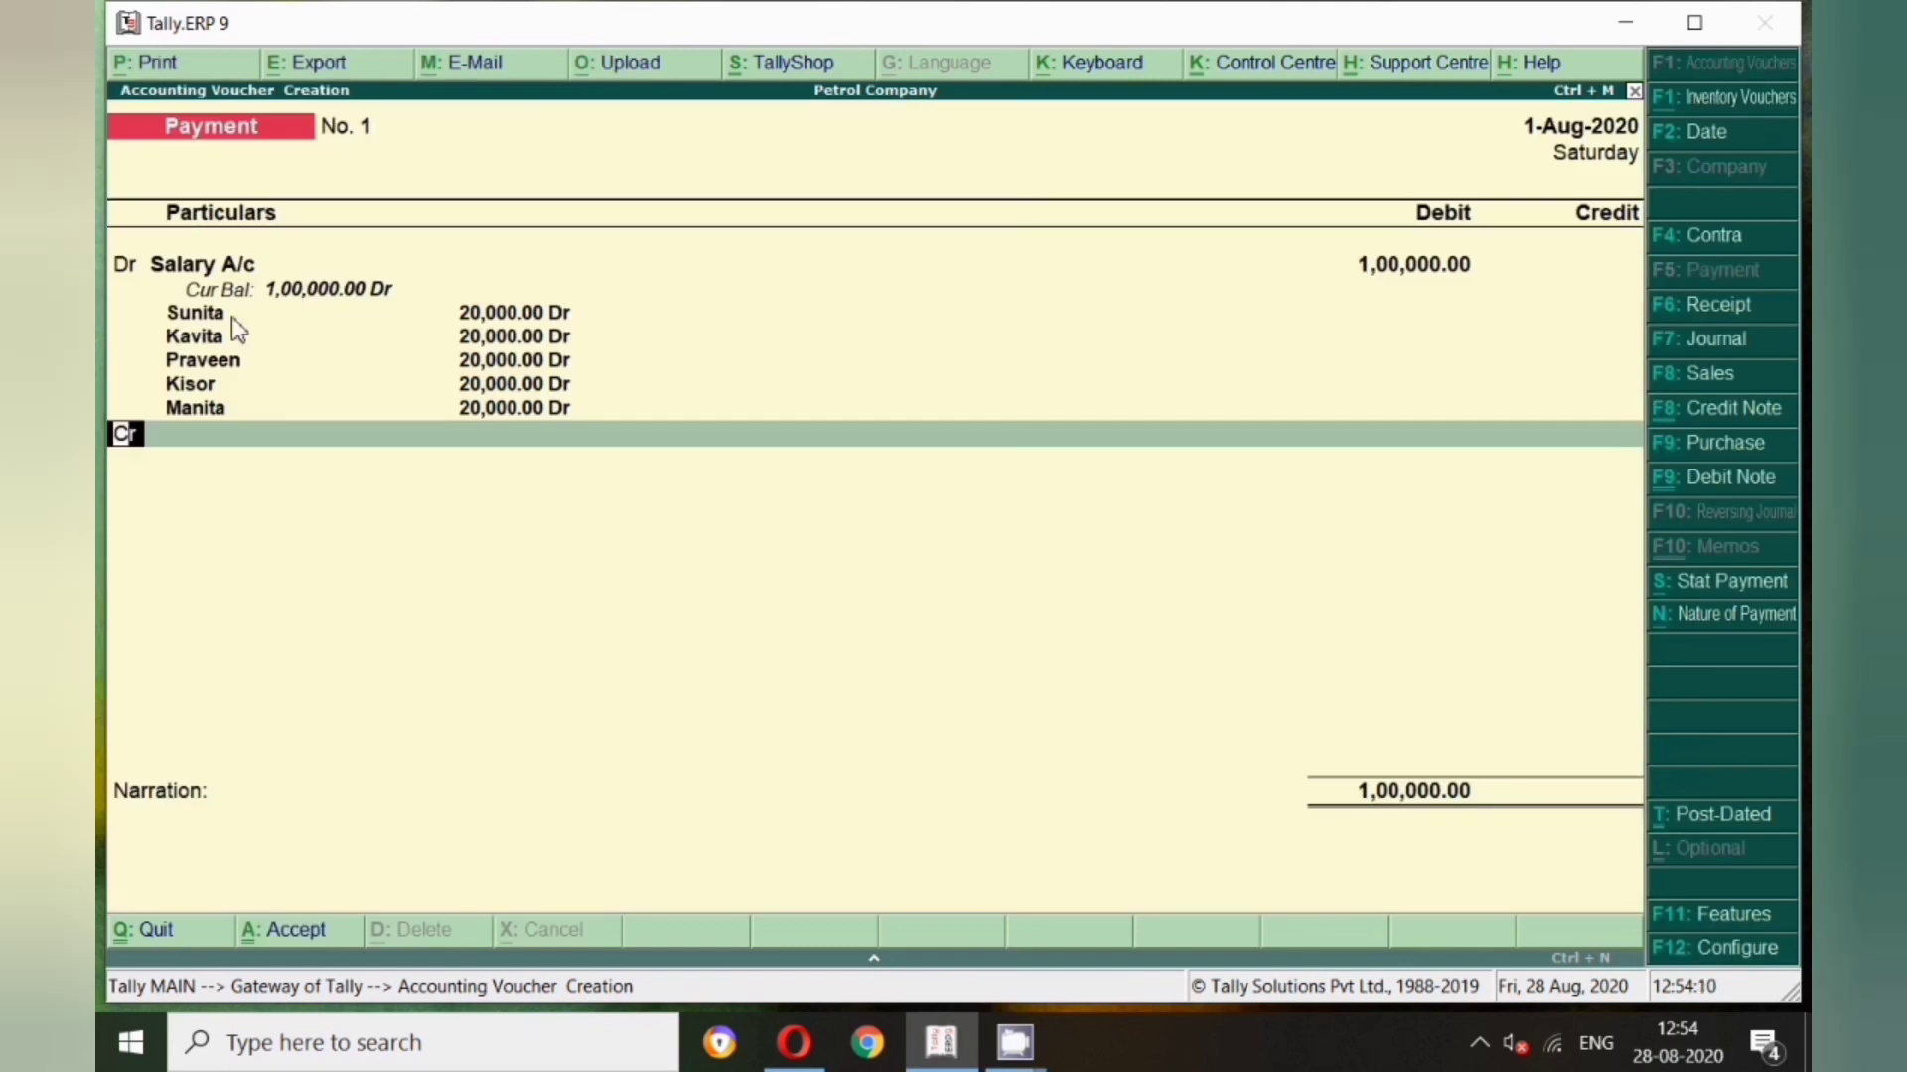
# Review each employee's cost centre allocation under Salary A/c in the payment voucher
pyautogui.click(340, 316)
pyautogui.click(221, 343)
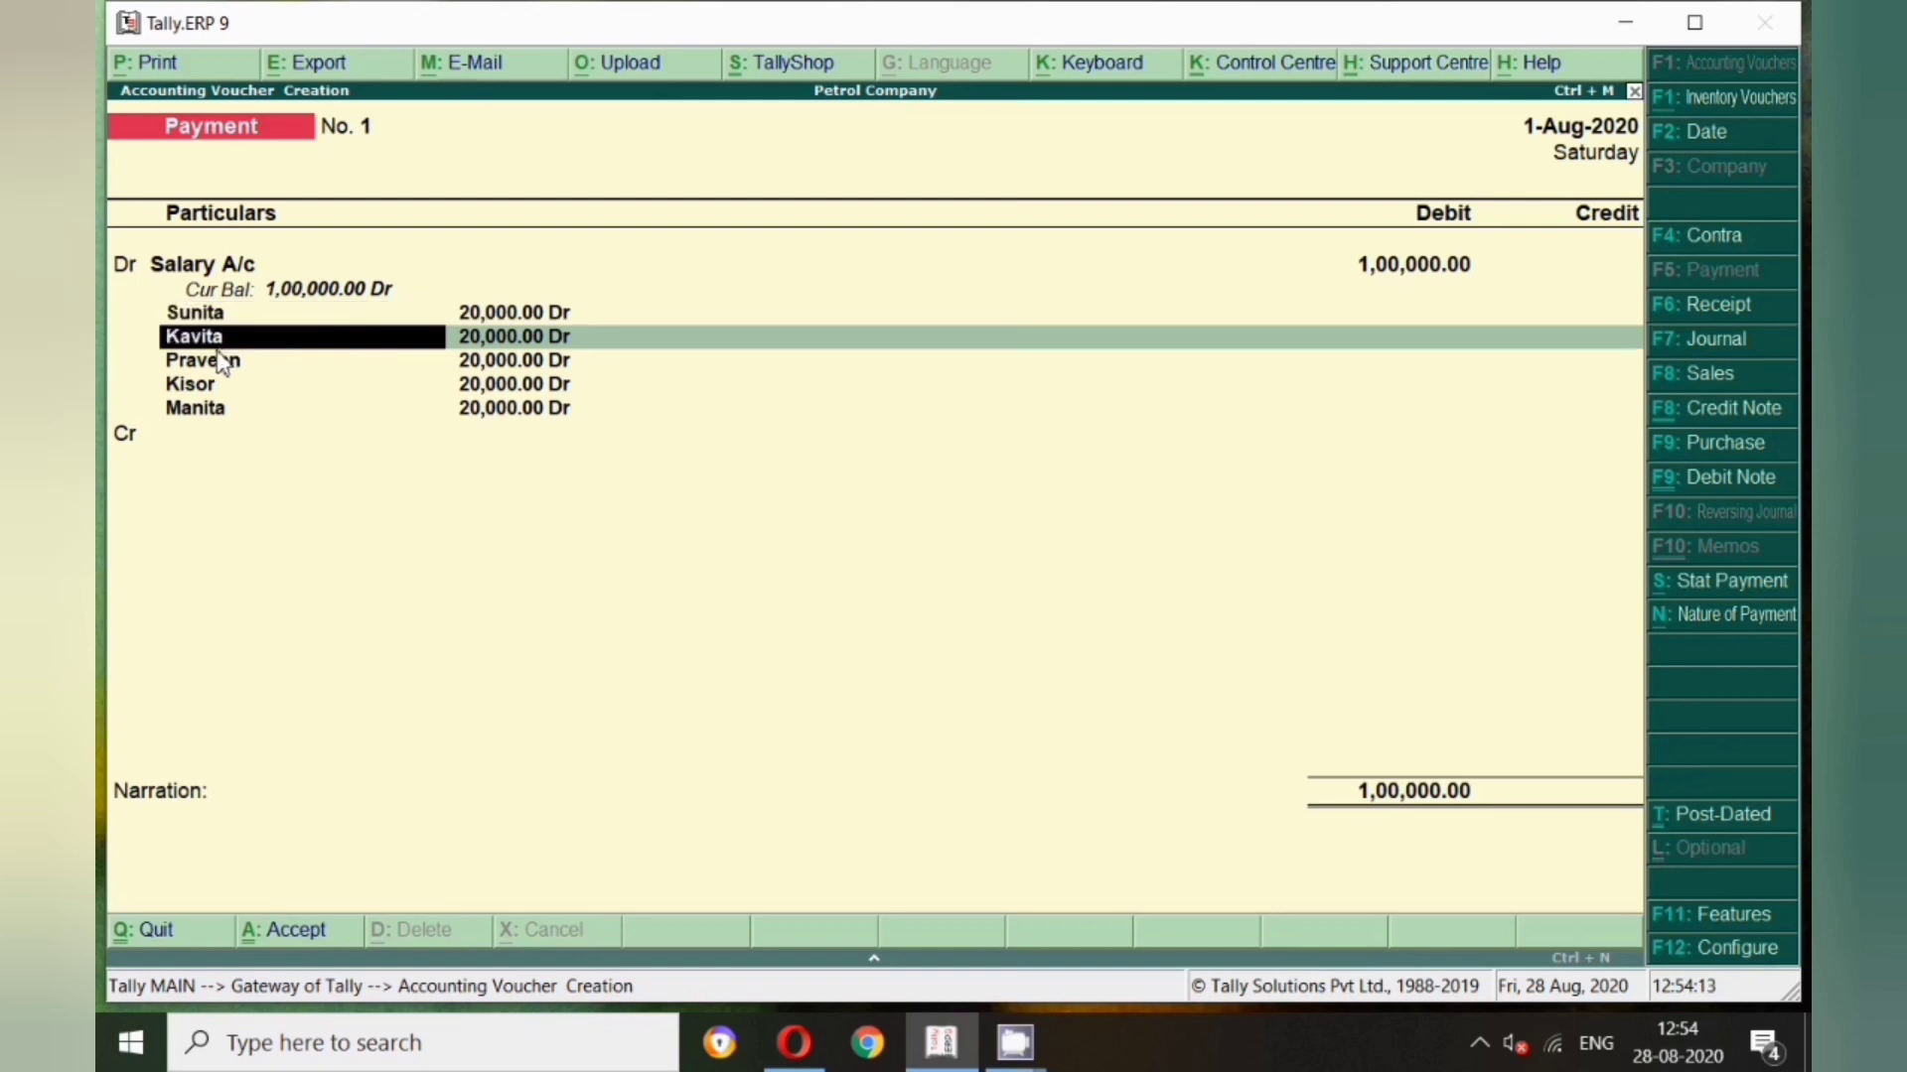
pyautogui.click(216, 365)
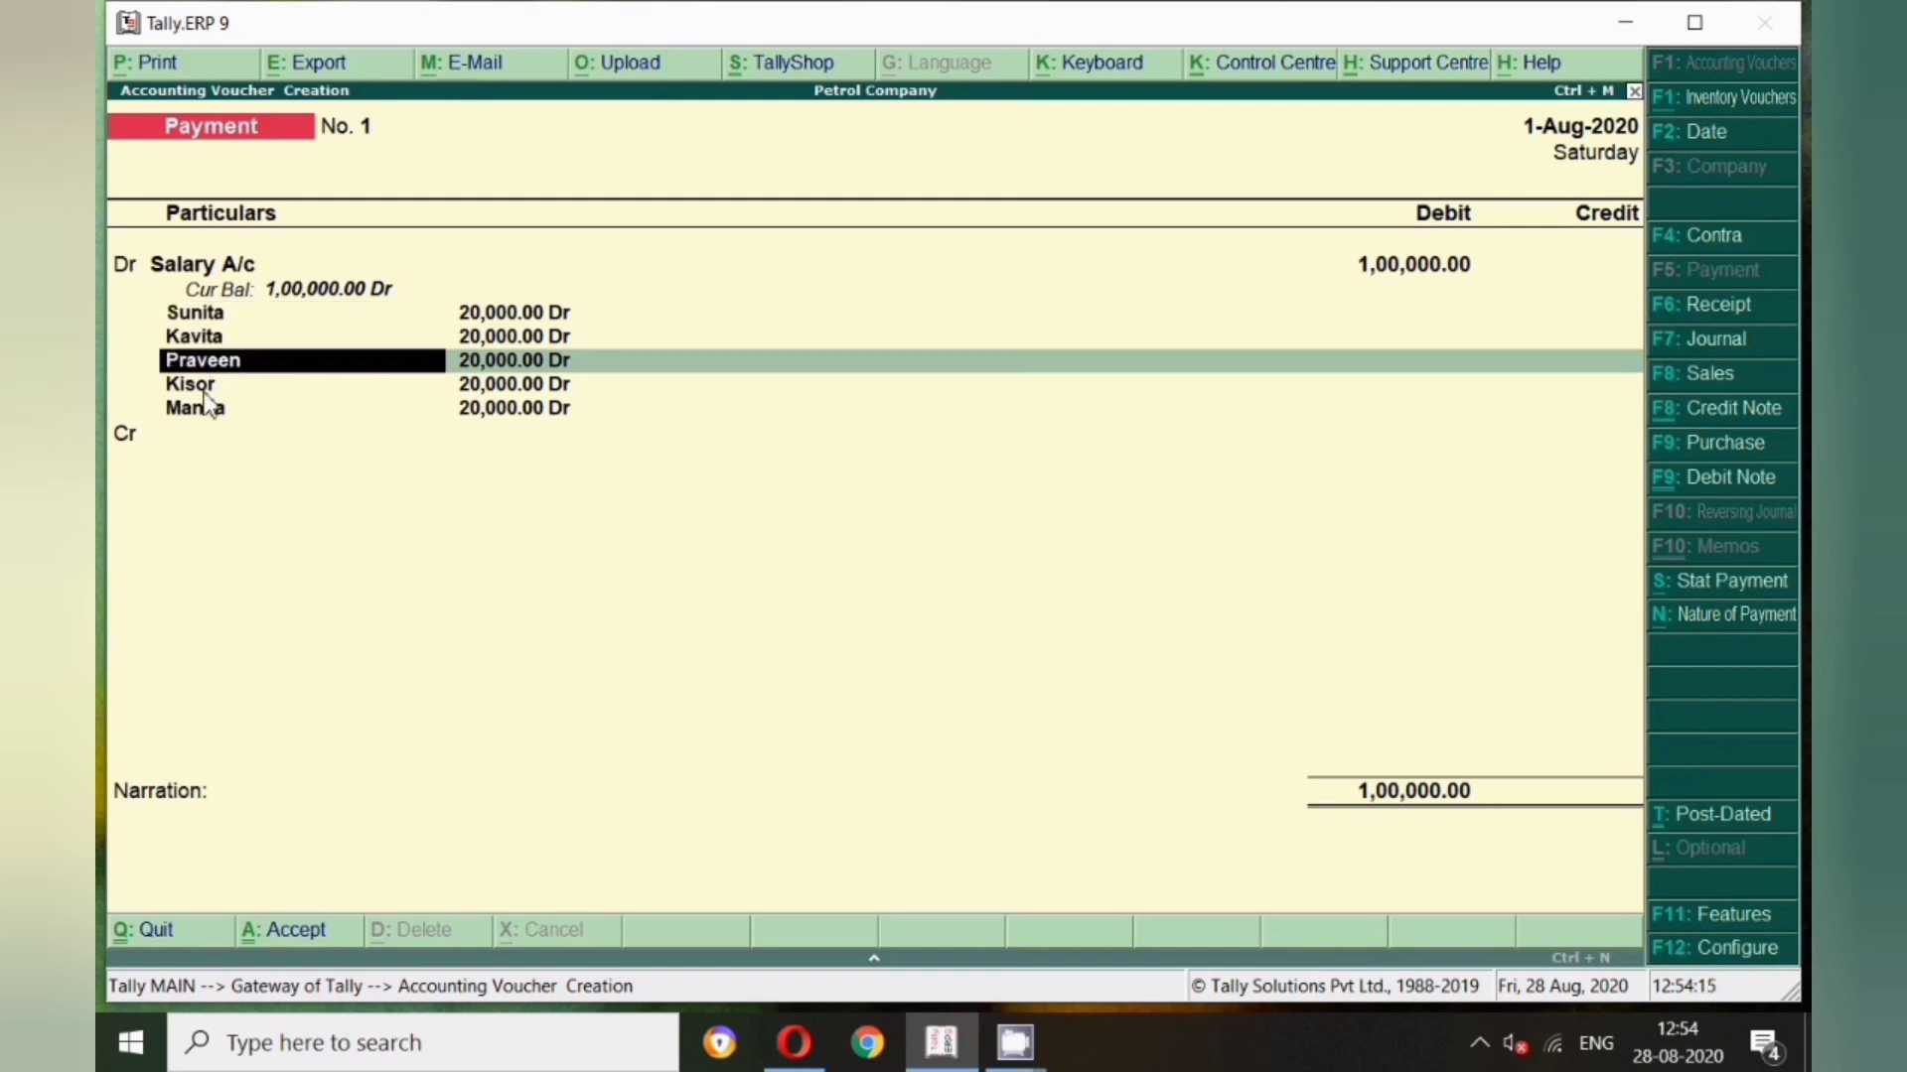
pyautogui.click(203, 392)
pyautogui.click(206, 413)
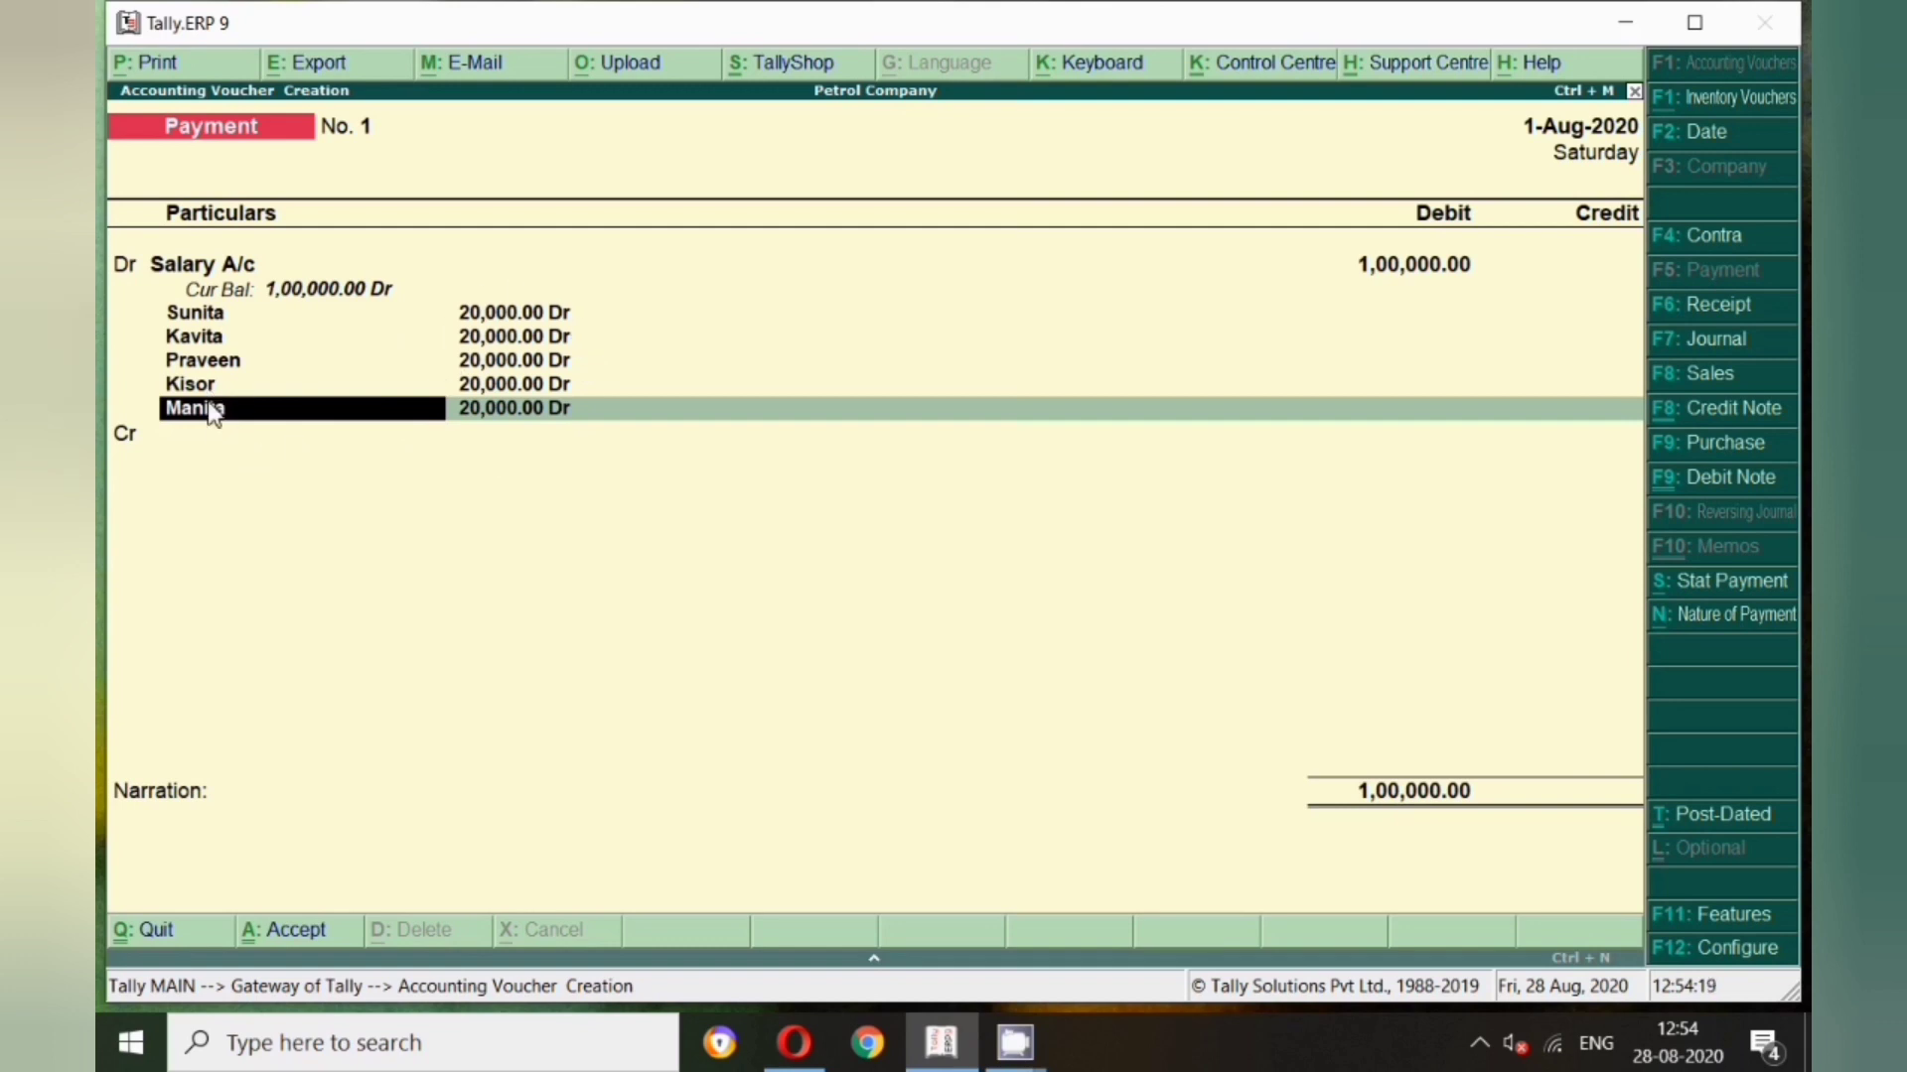
# Create a bank ledger named Sbi under Bank Accounts for the payment voucher's credit entry, keeping the default ledger details
pyautogui.press('Return')
pyautogui.press('Return')
pyautogui.press('Return')
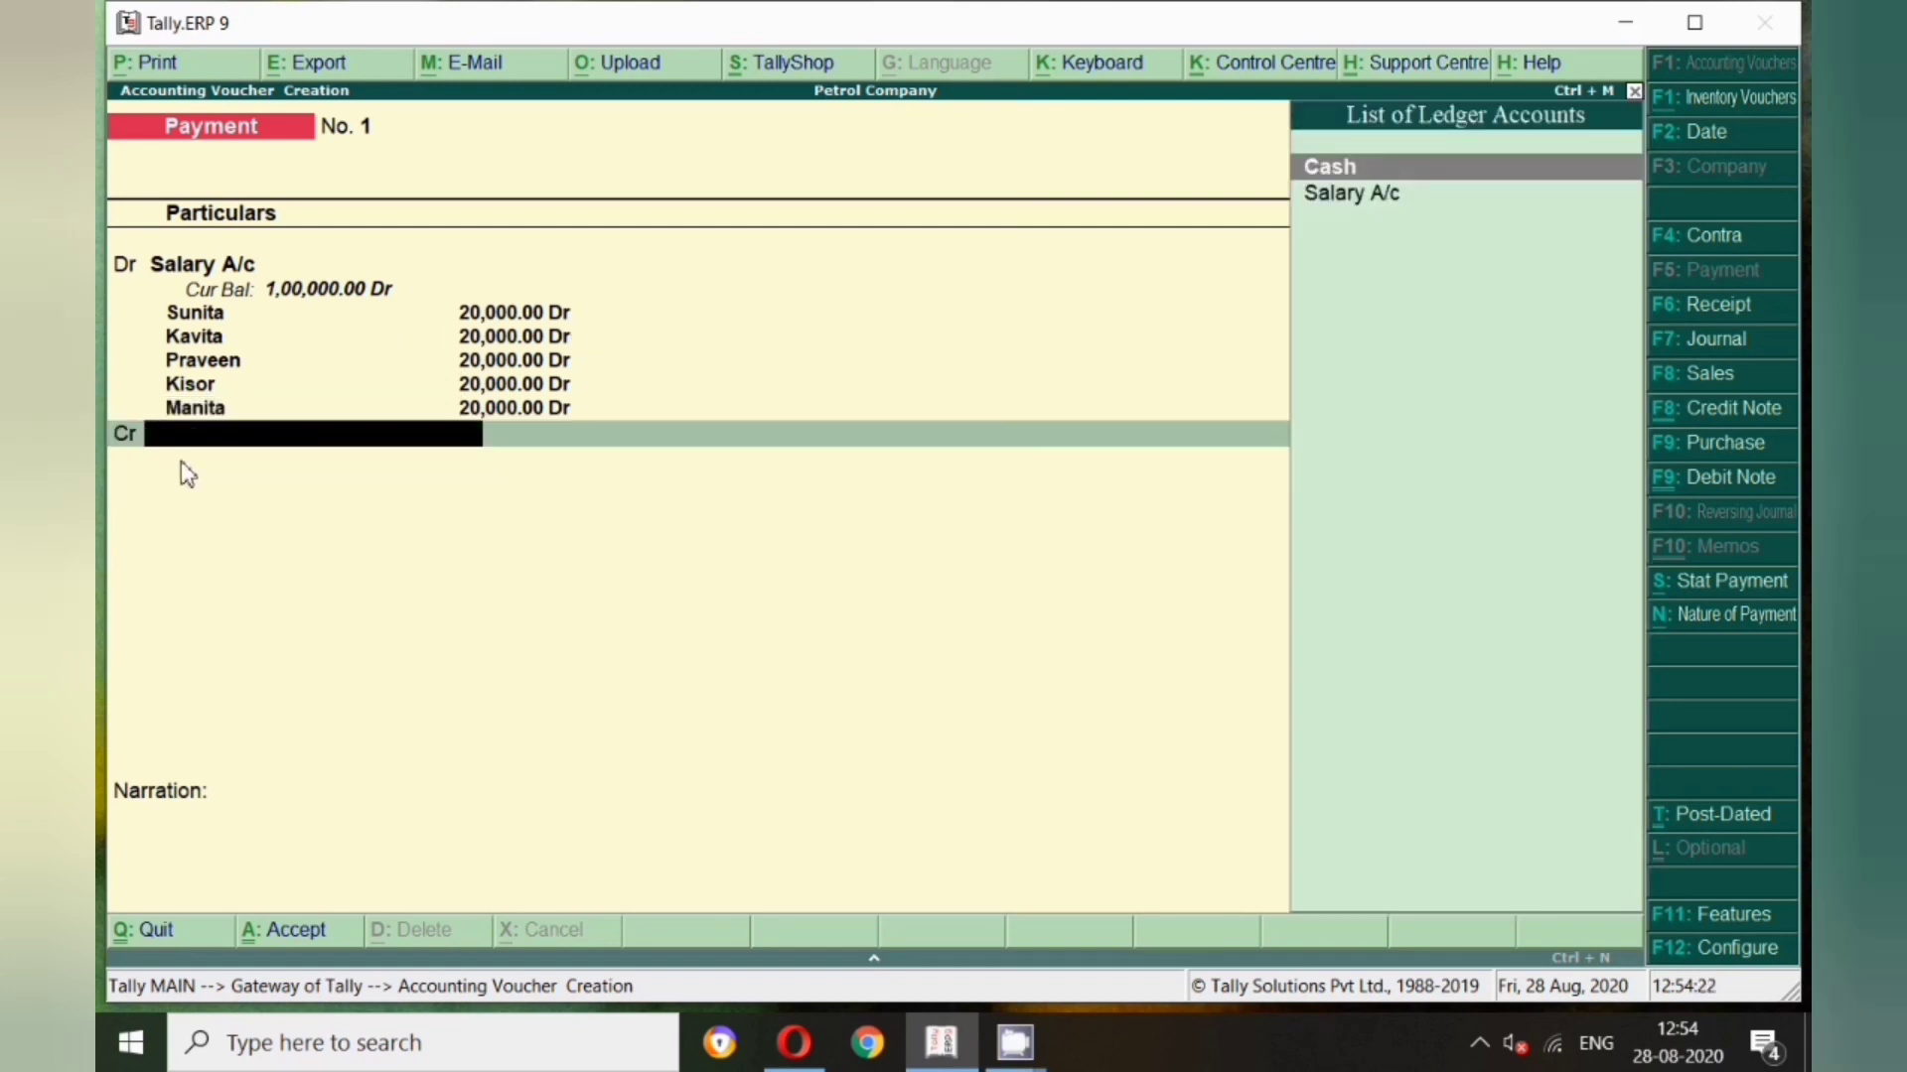
pyautogui.write('s')
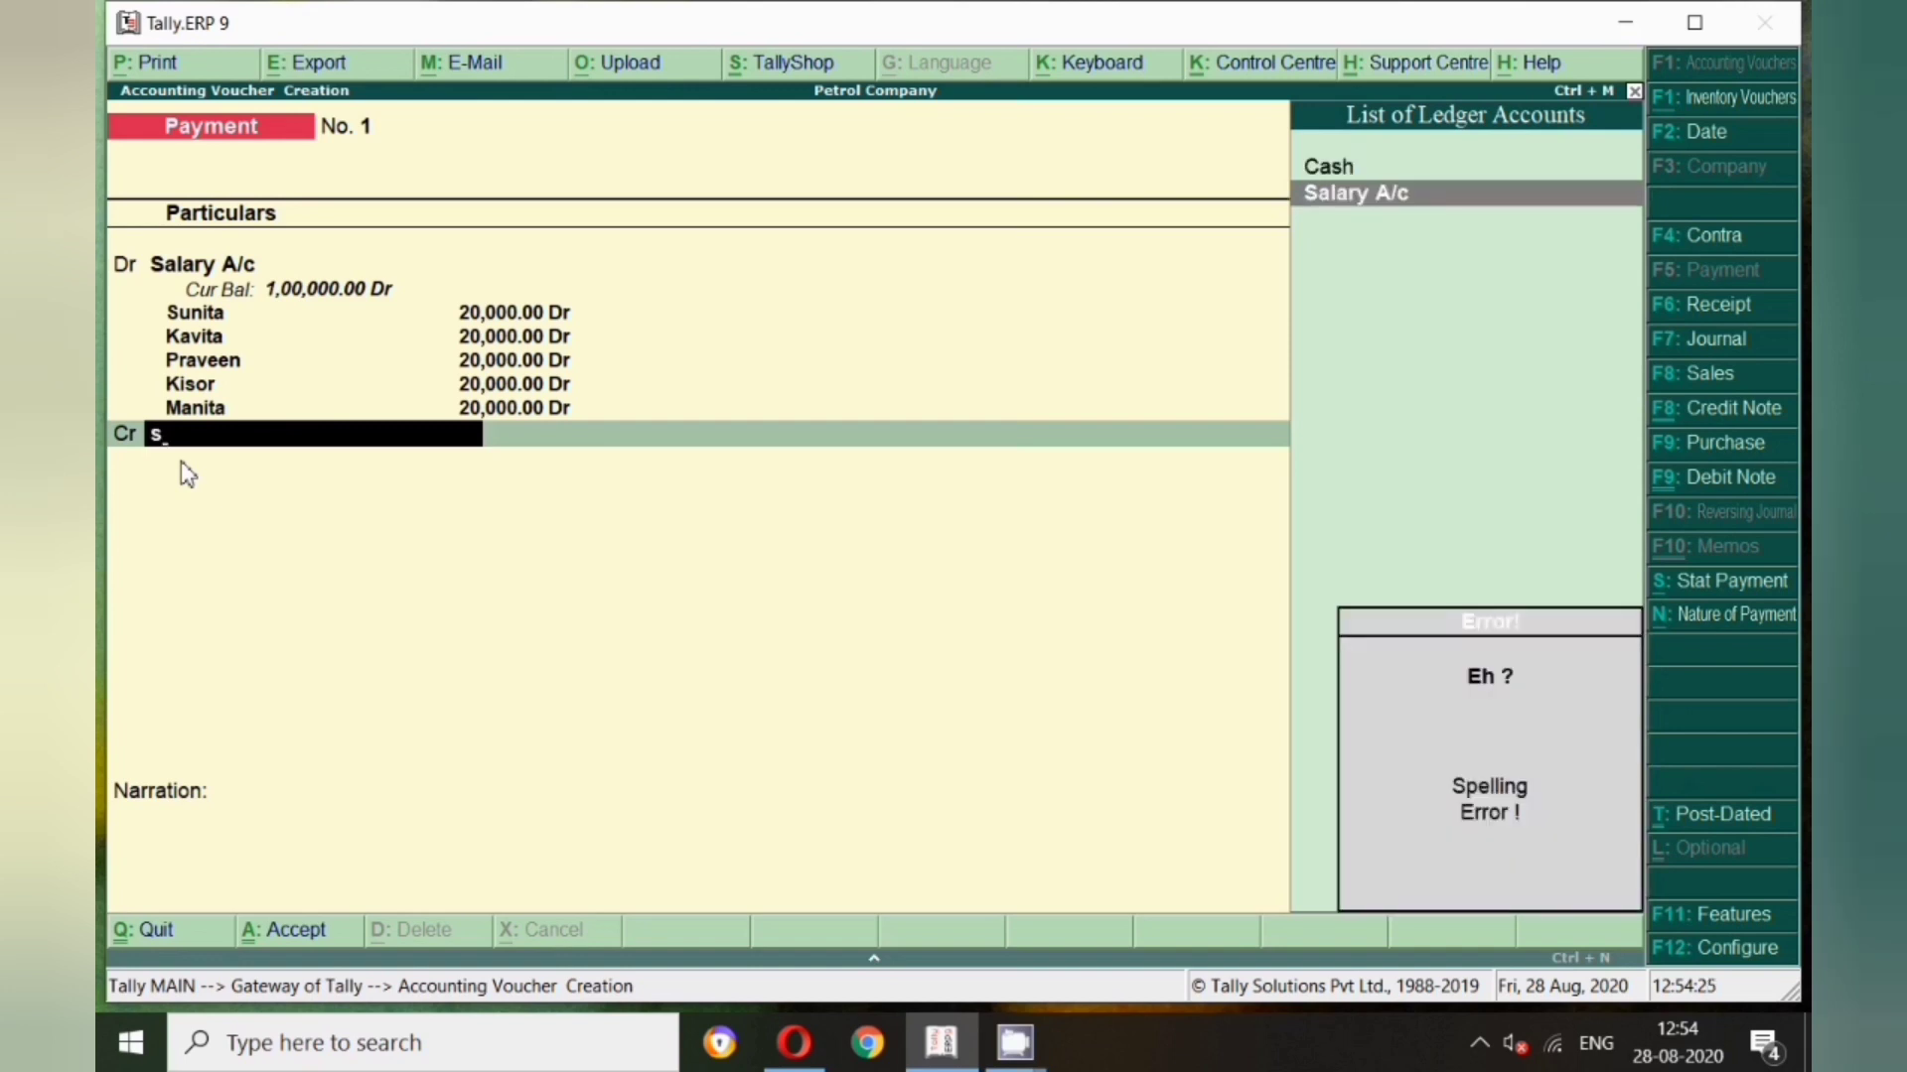
pyautogui.hotkey('alt', 'c')
pyautogui.write('Sbi')
pyautogui.press('Return')
pyautogui.press('Return')
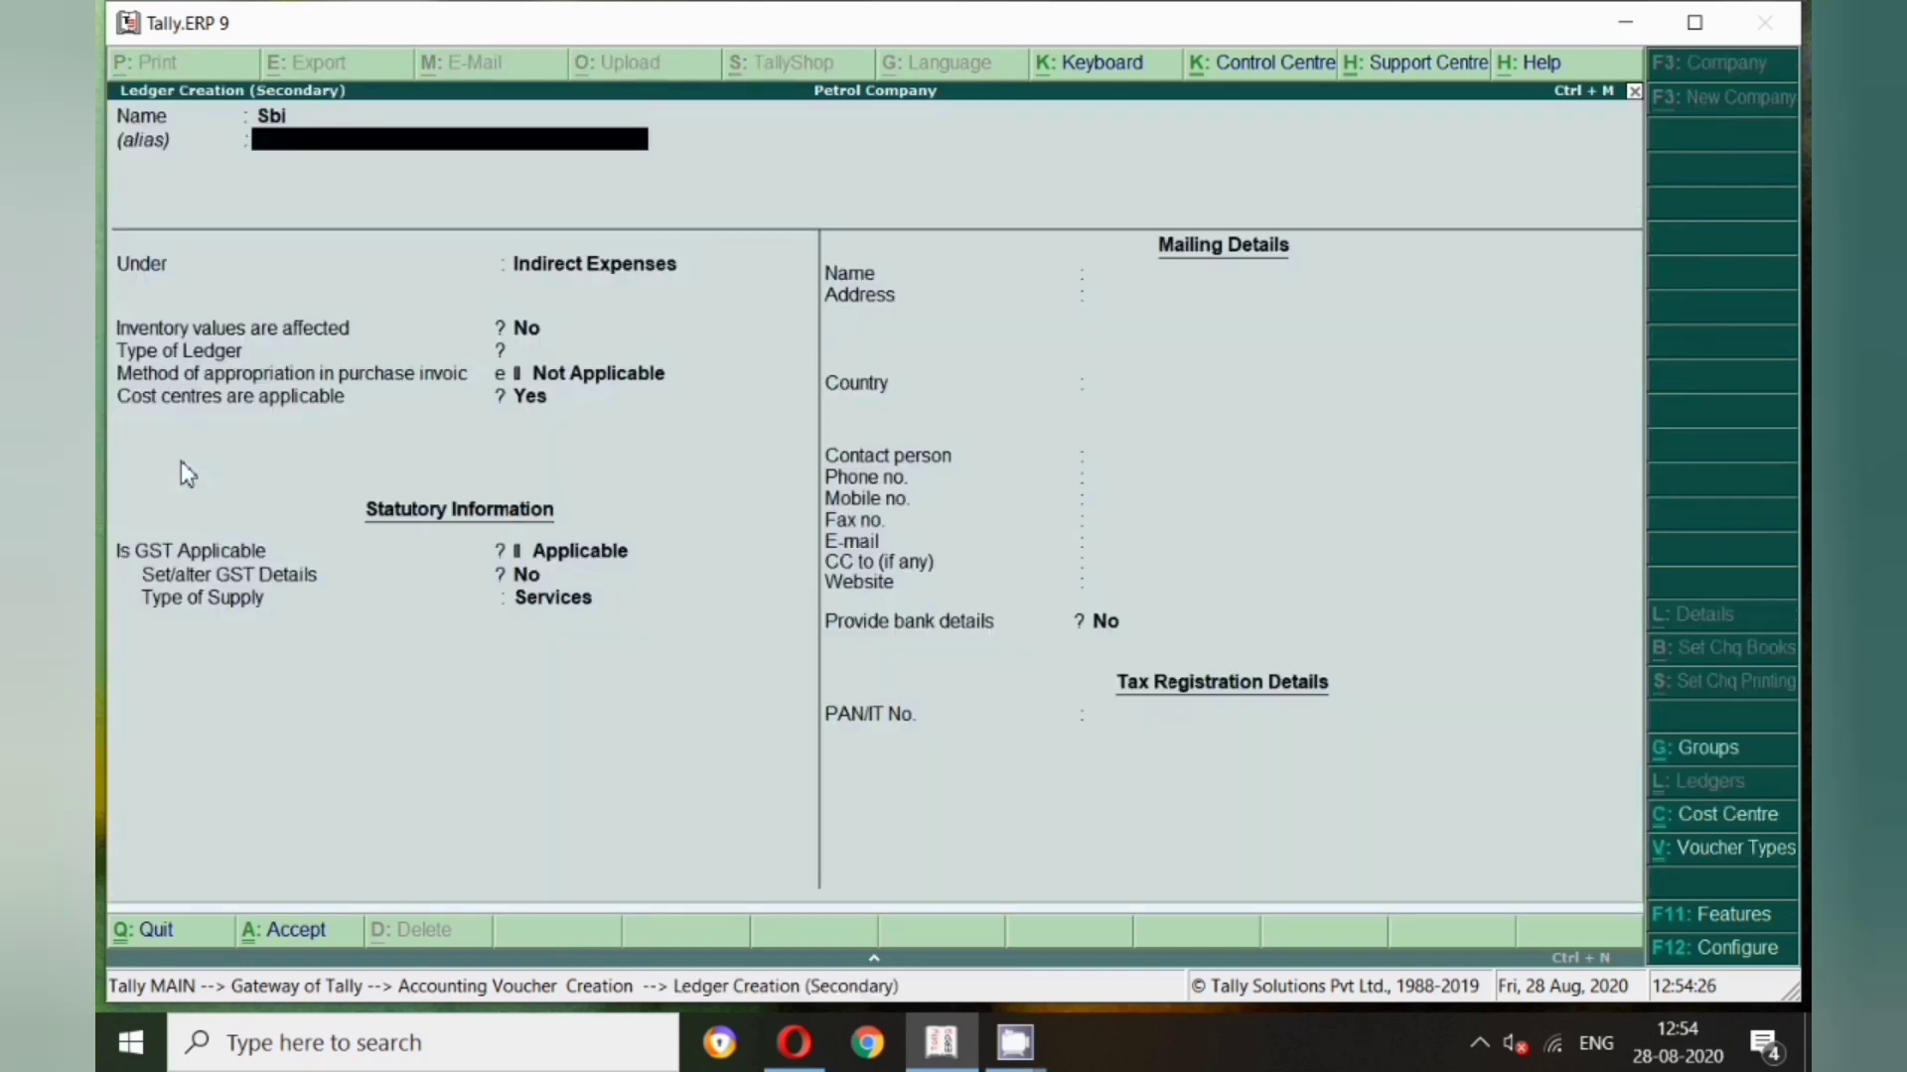
pyautogui.write('Bank')
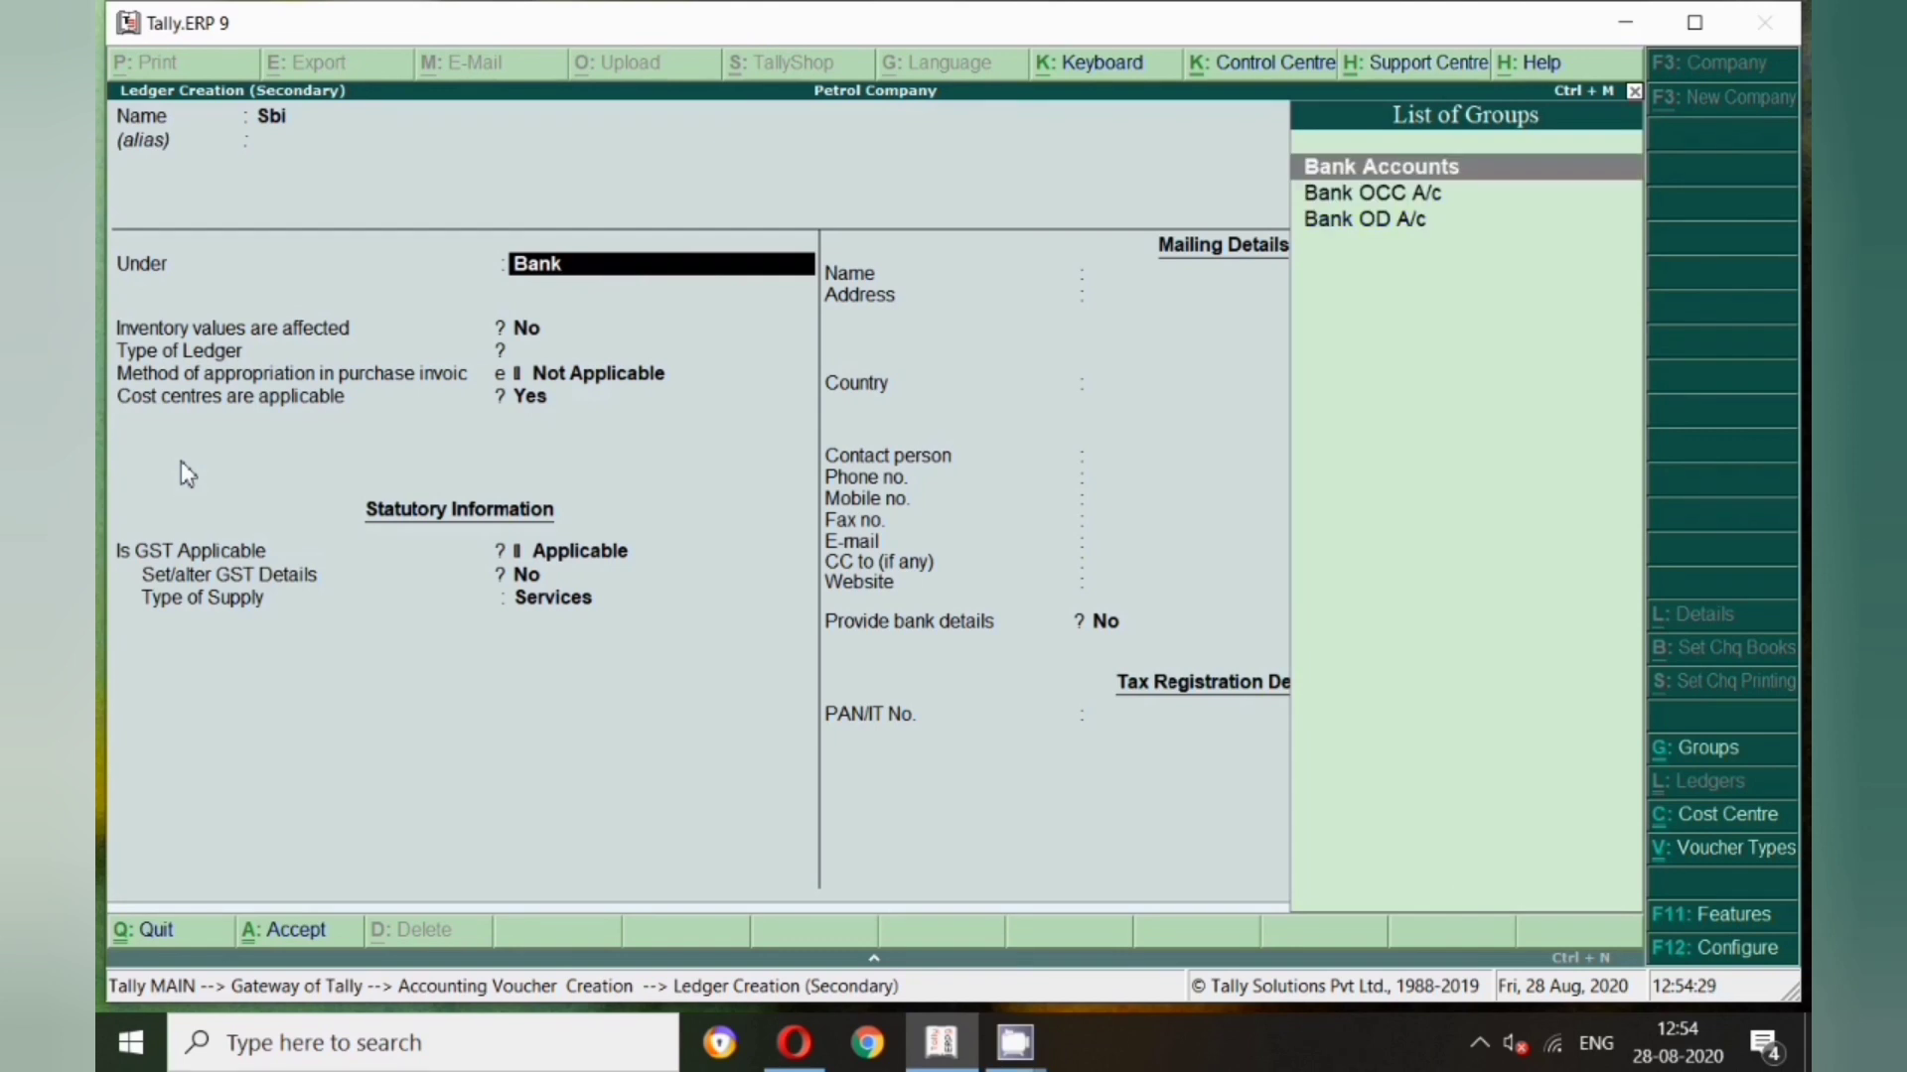
pyautogui.press('Return')
pyautogui.press('Return')
pyautogui.press('Return')
pyautogui.press('Return')
pyautogui.press('Return')
pyautogui.press('Return')
pyautogui.press('Return')
pyautogui.press('Return')
pyautogui.press('Return')
pyautogui.press('Return')
pyautogui.press('Return')
pyautogui.press('Return')
pyautogui.press('Return')
pyautogui.press('Return')
pyautogui.press('Return')
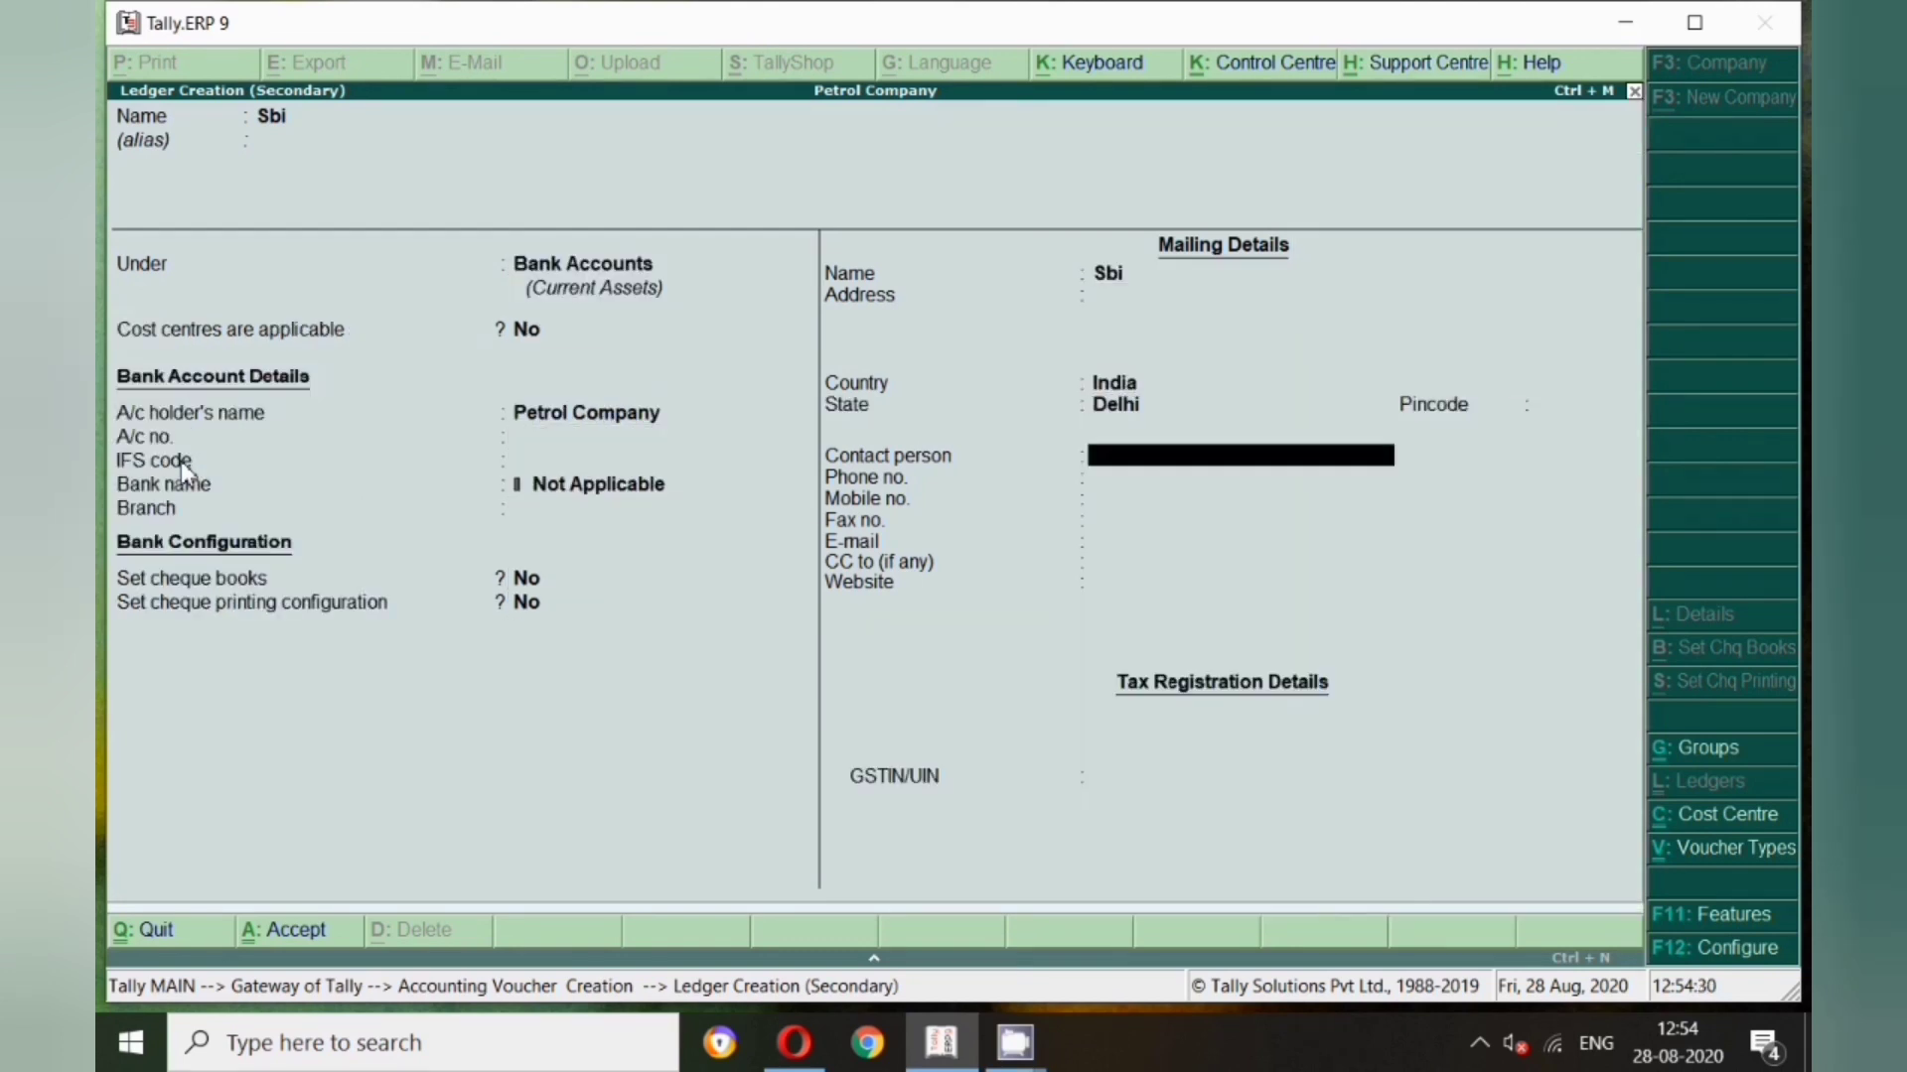
pyautogui.press('Return')
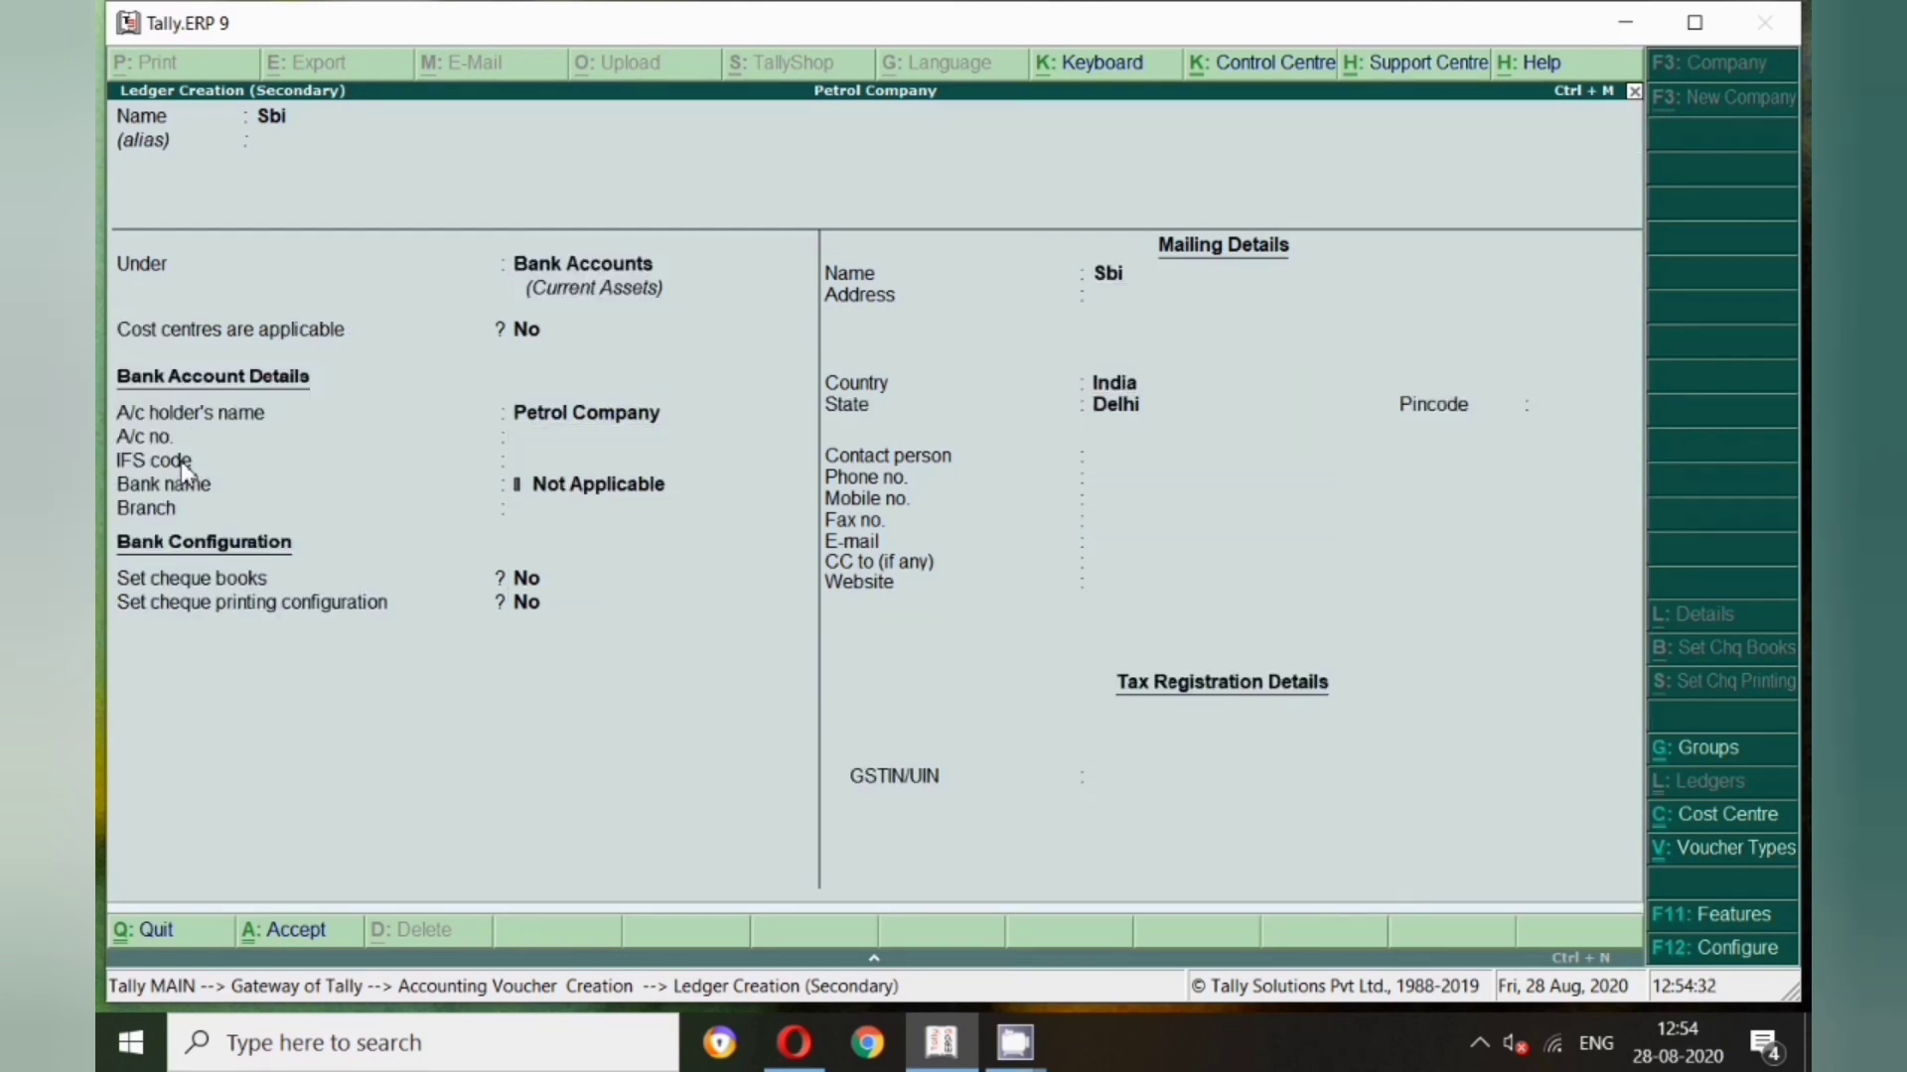
pyautogui.press('Return')
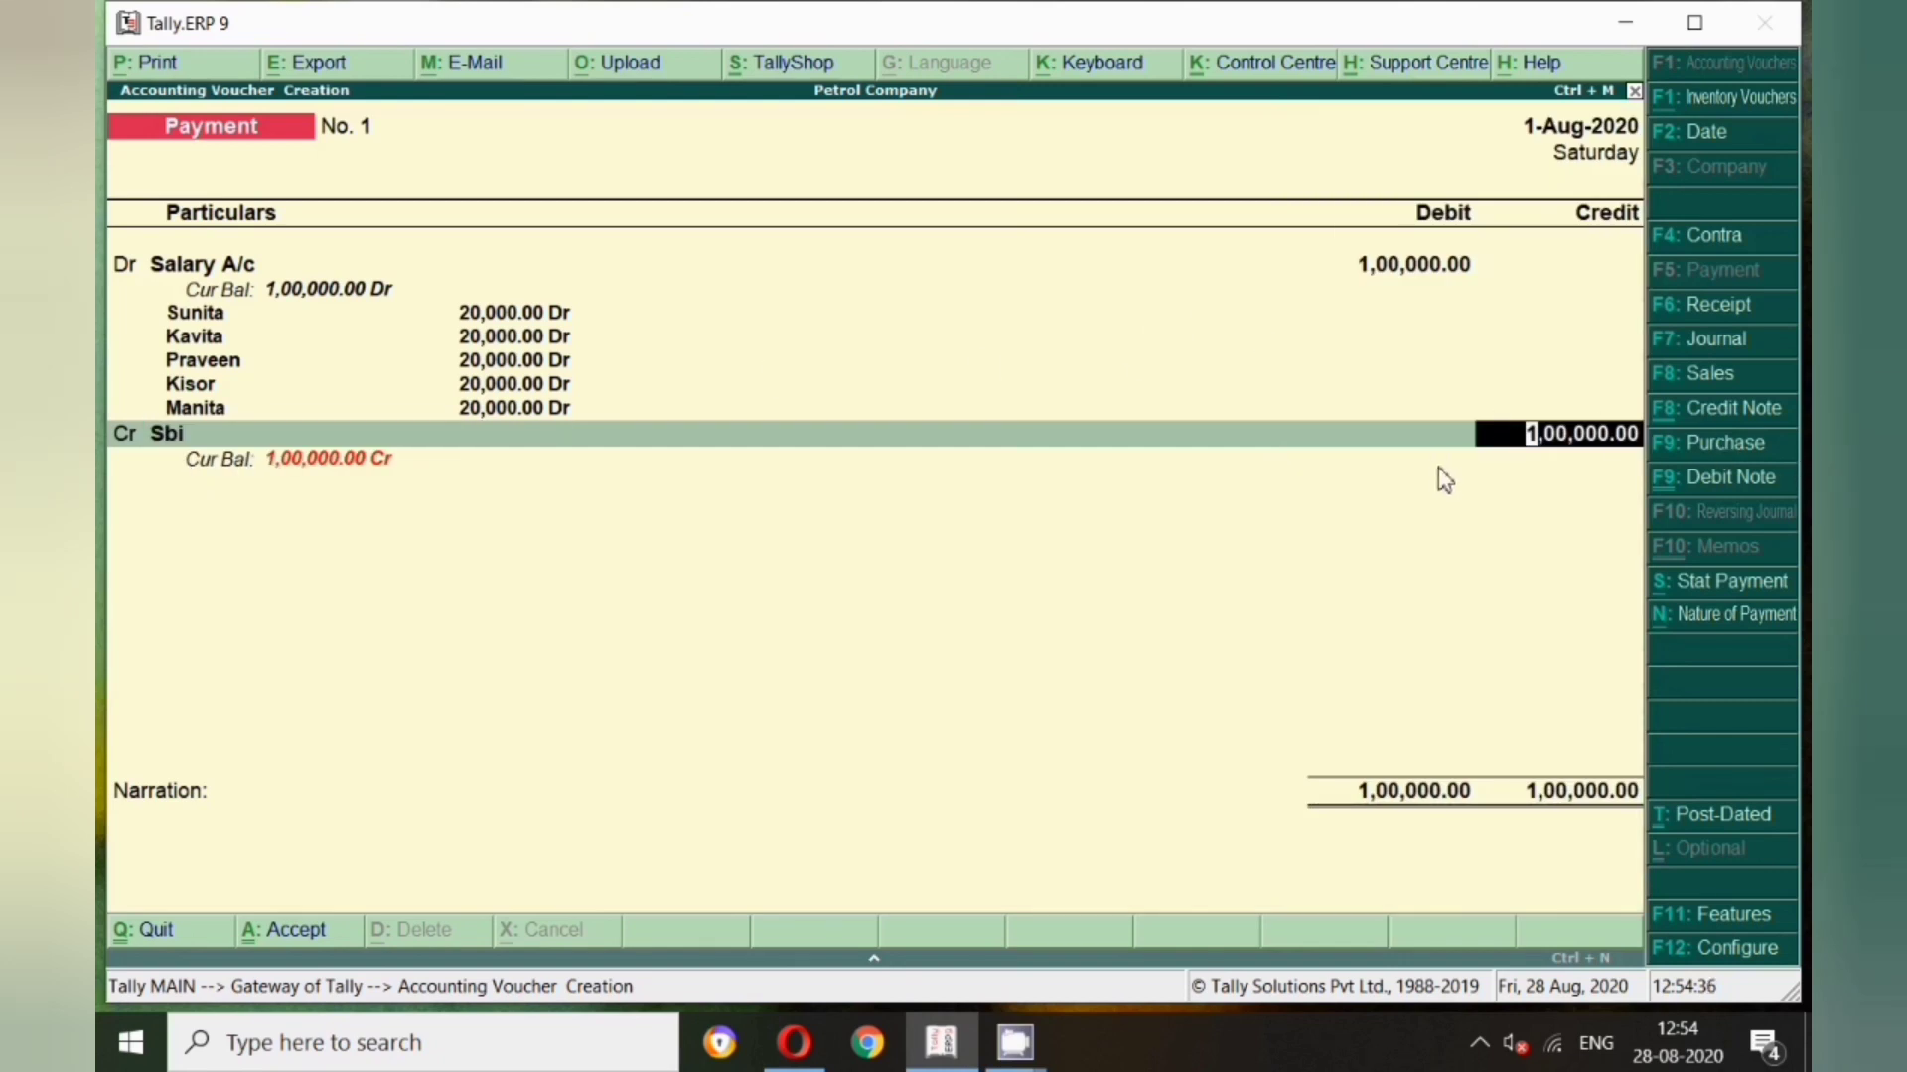
# Credit Sbi with 1,00,000 as a cheque transaction without an instrument number, save the payment voucher and leave voucher entry
pyautogui.press('Return')
pyautogui.press('Return')
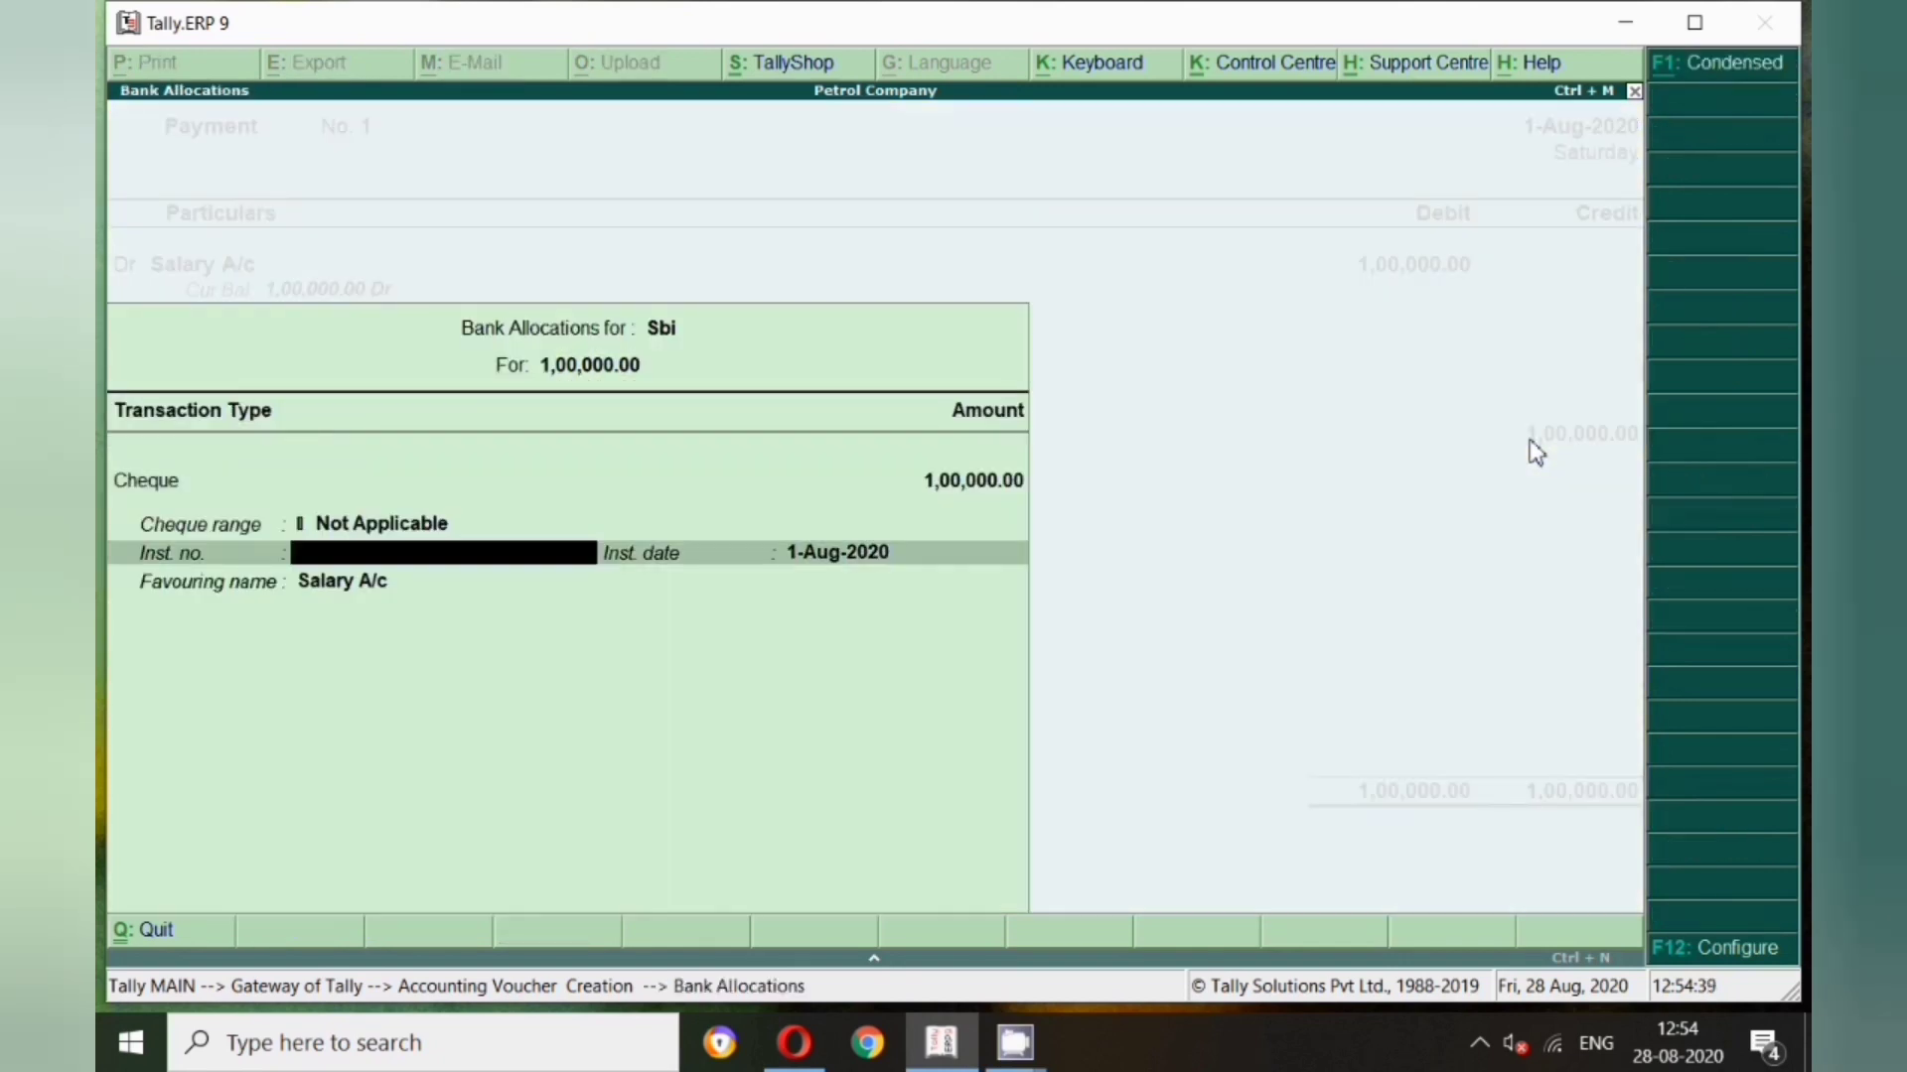
pyautogui.press('Return')
pyautogui.press('Return')
pyautogui.press('Return')
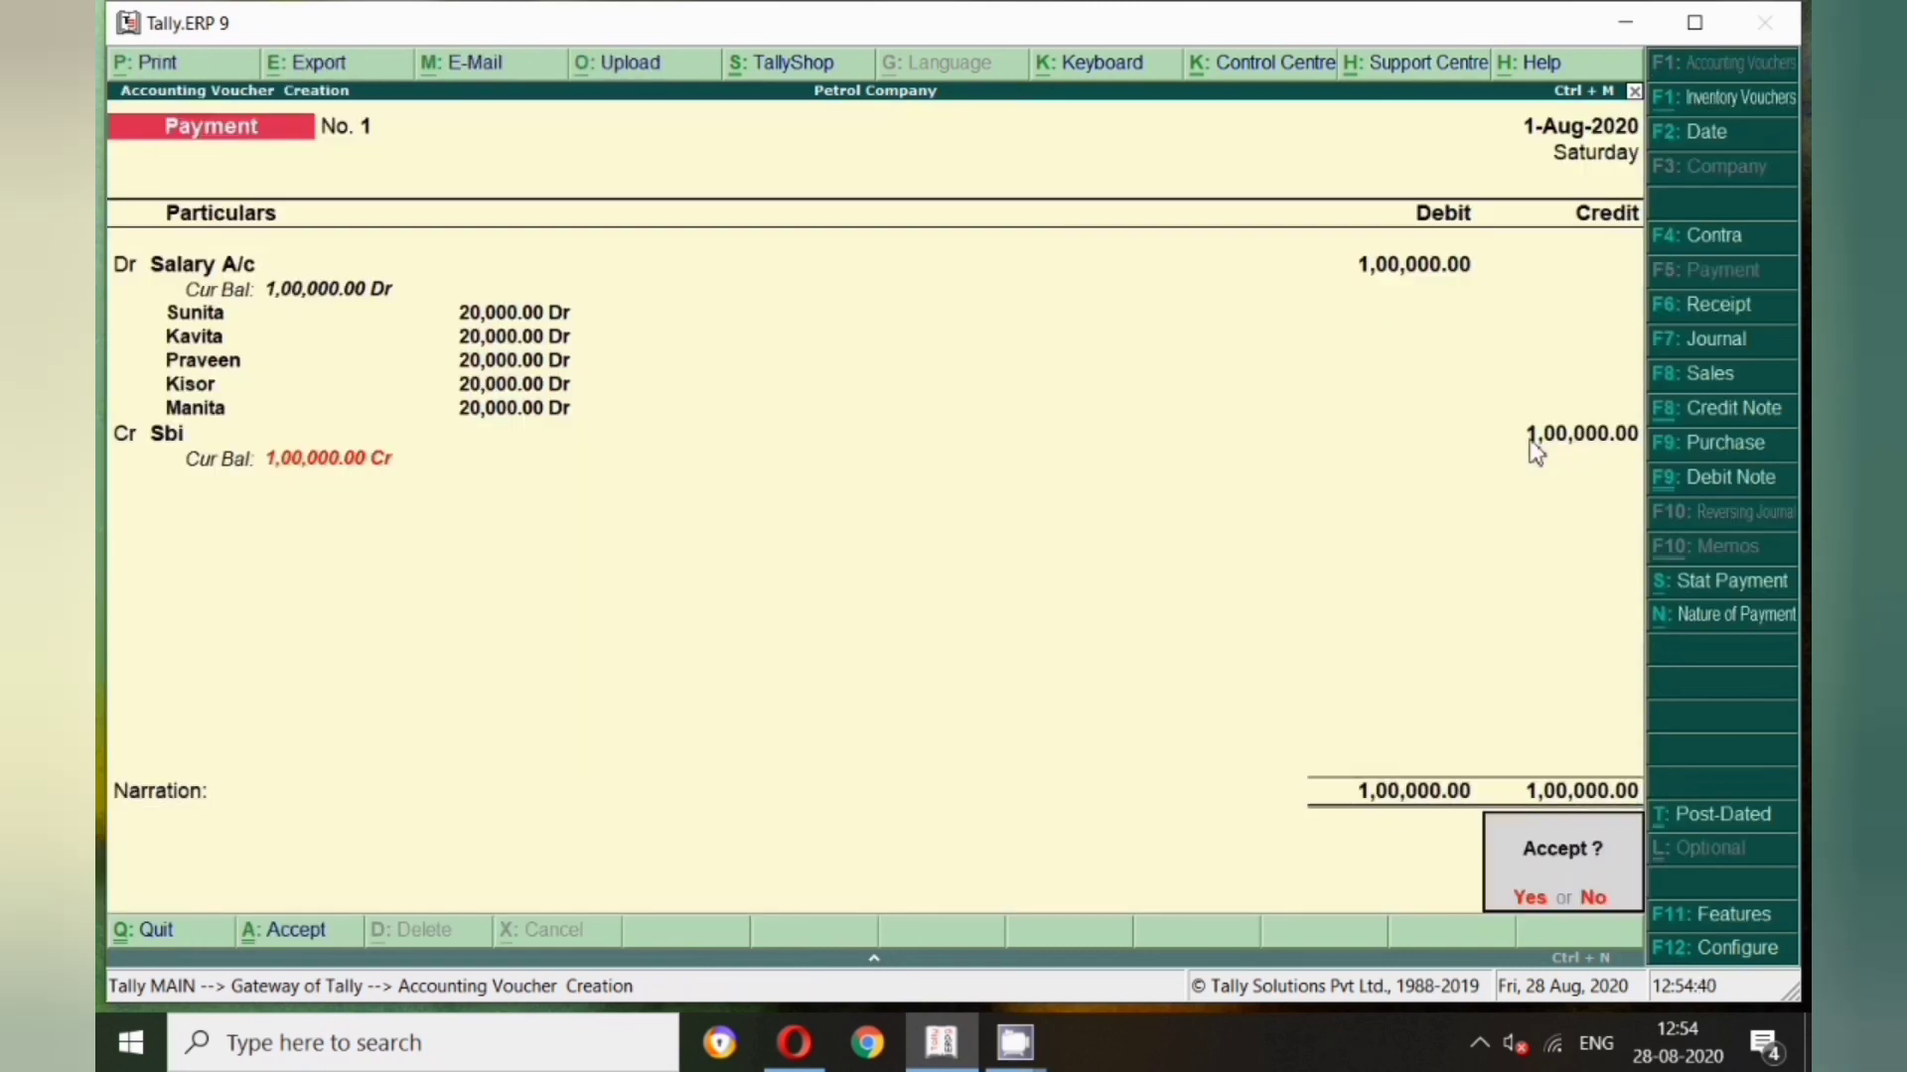
pyautogui.press('Return')
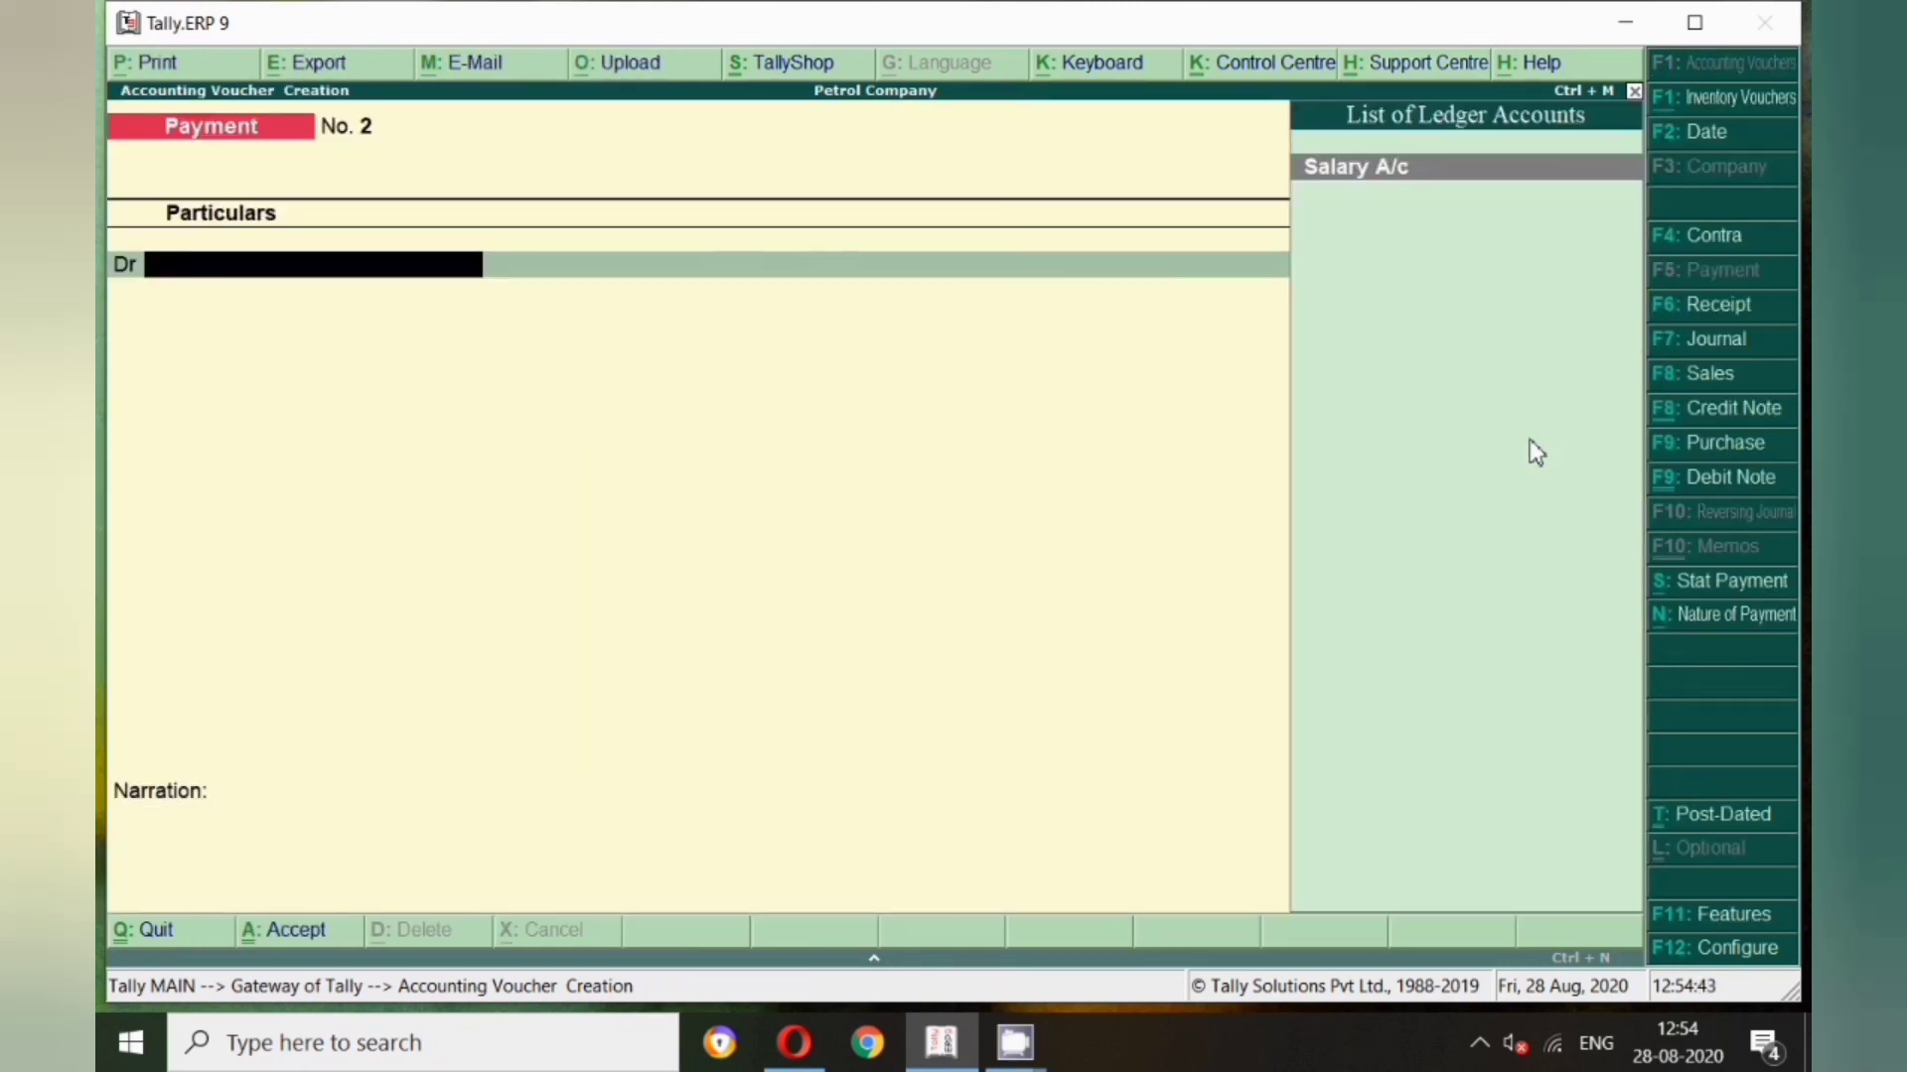
pyautogui.press('Escape')
pyautogui.press('Return')
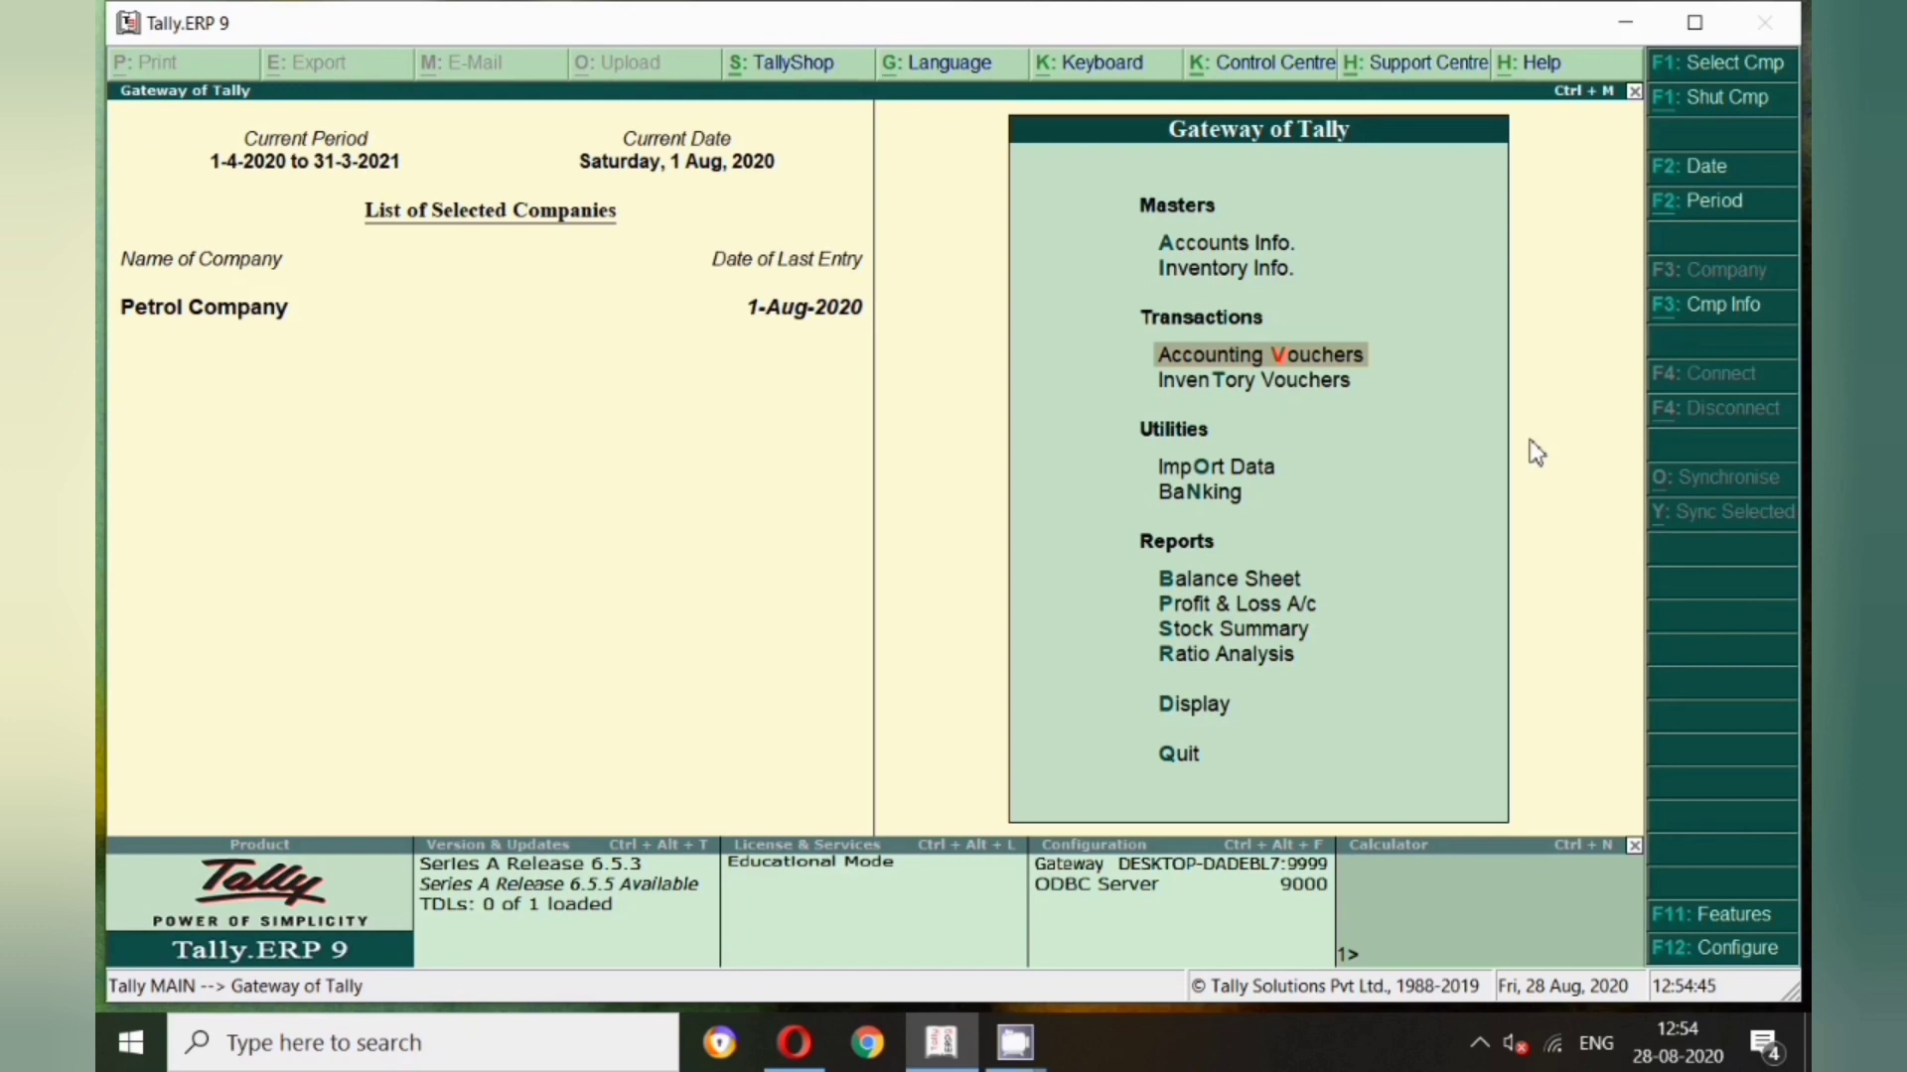
# Examine the Profit & Loss A/c and the ledger breakdown of Indirect Expenses
pyautogui.click(1238, 608)
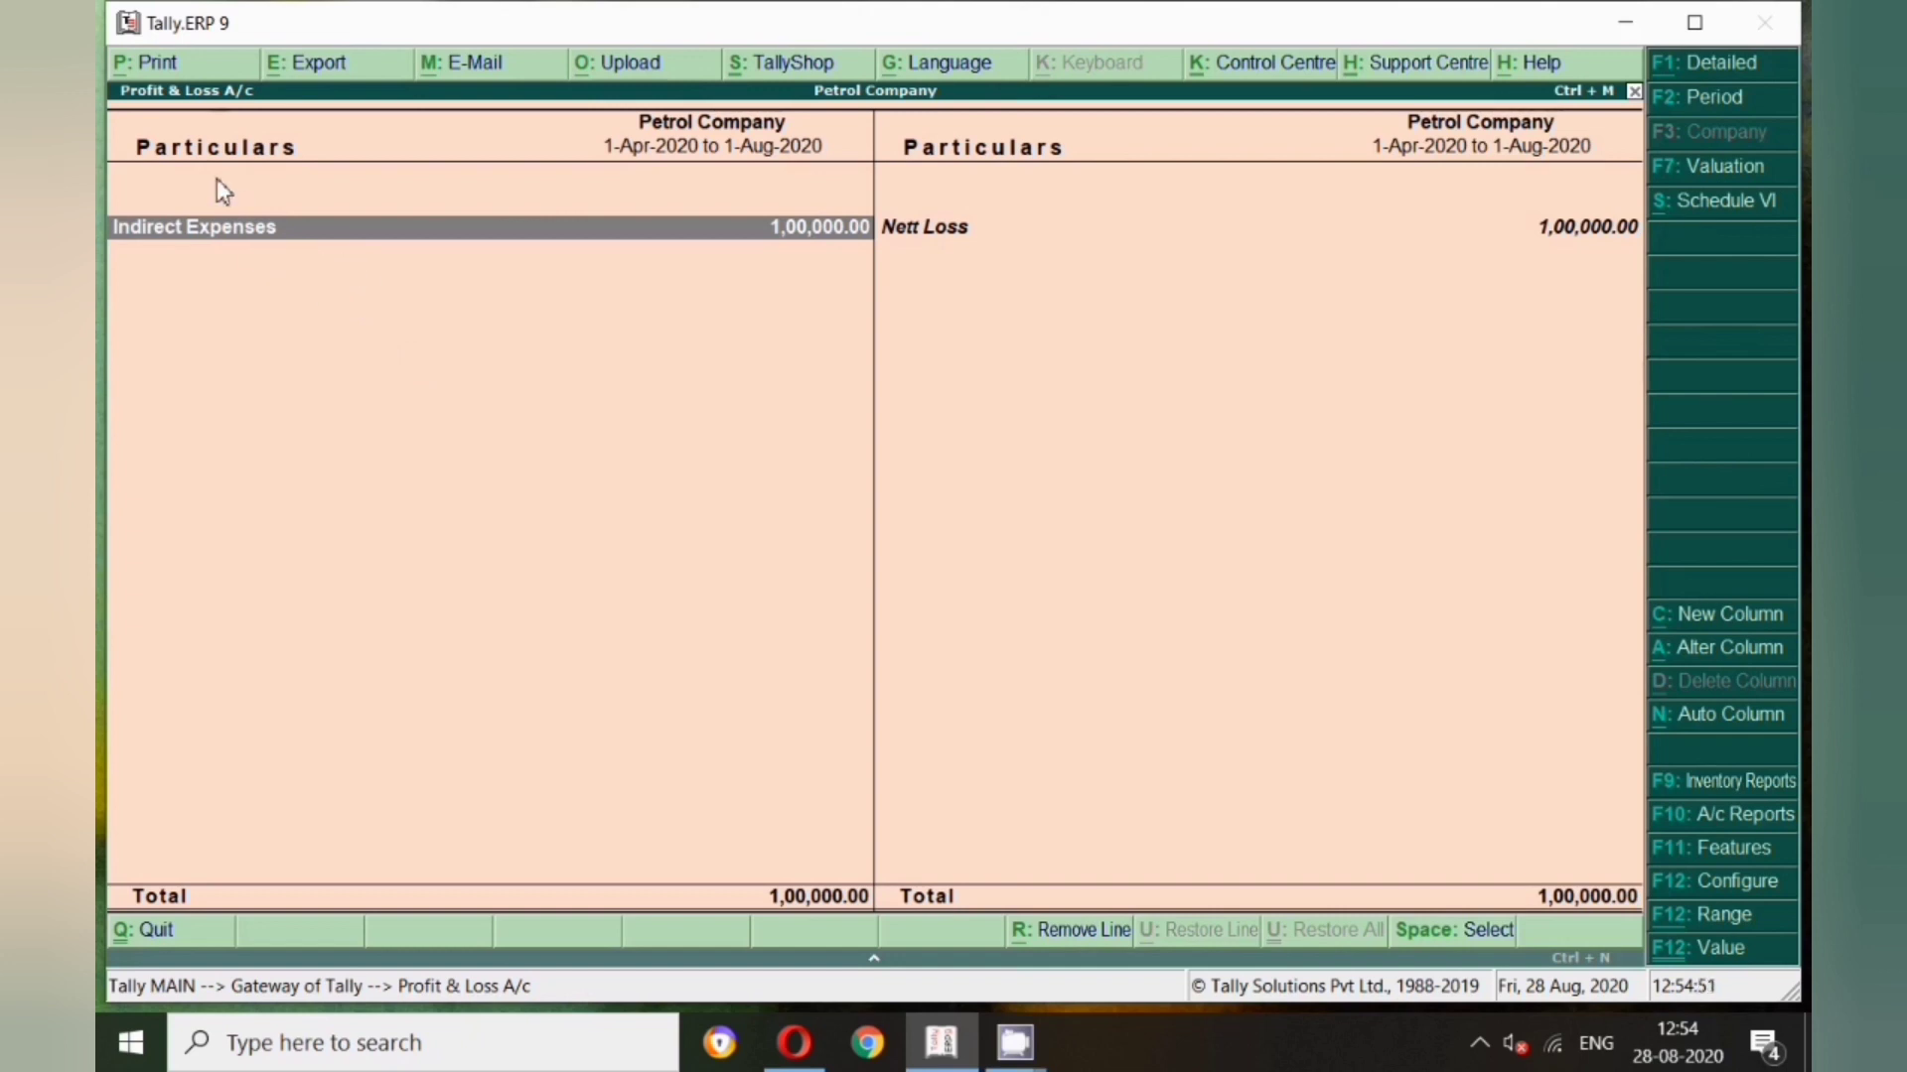
pyautogui.press('Return')
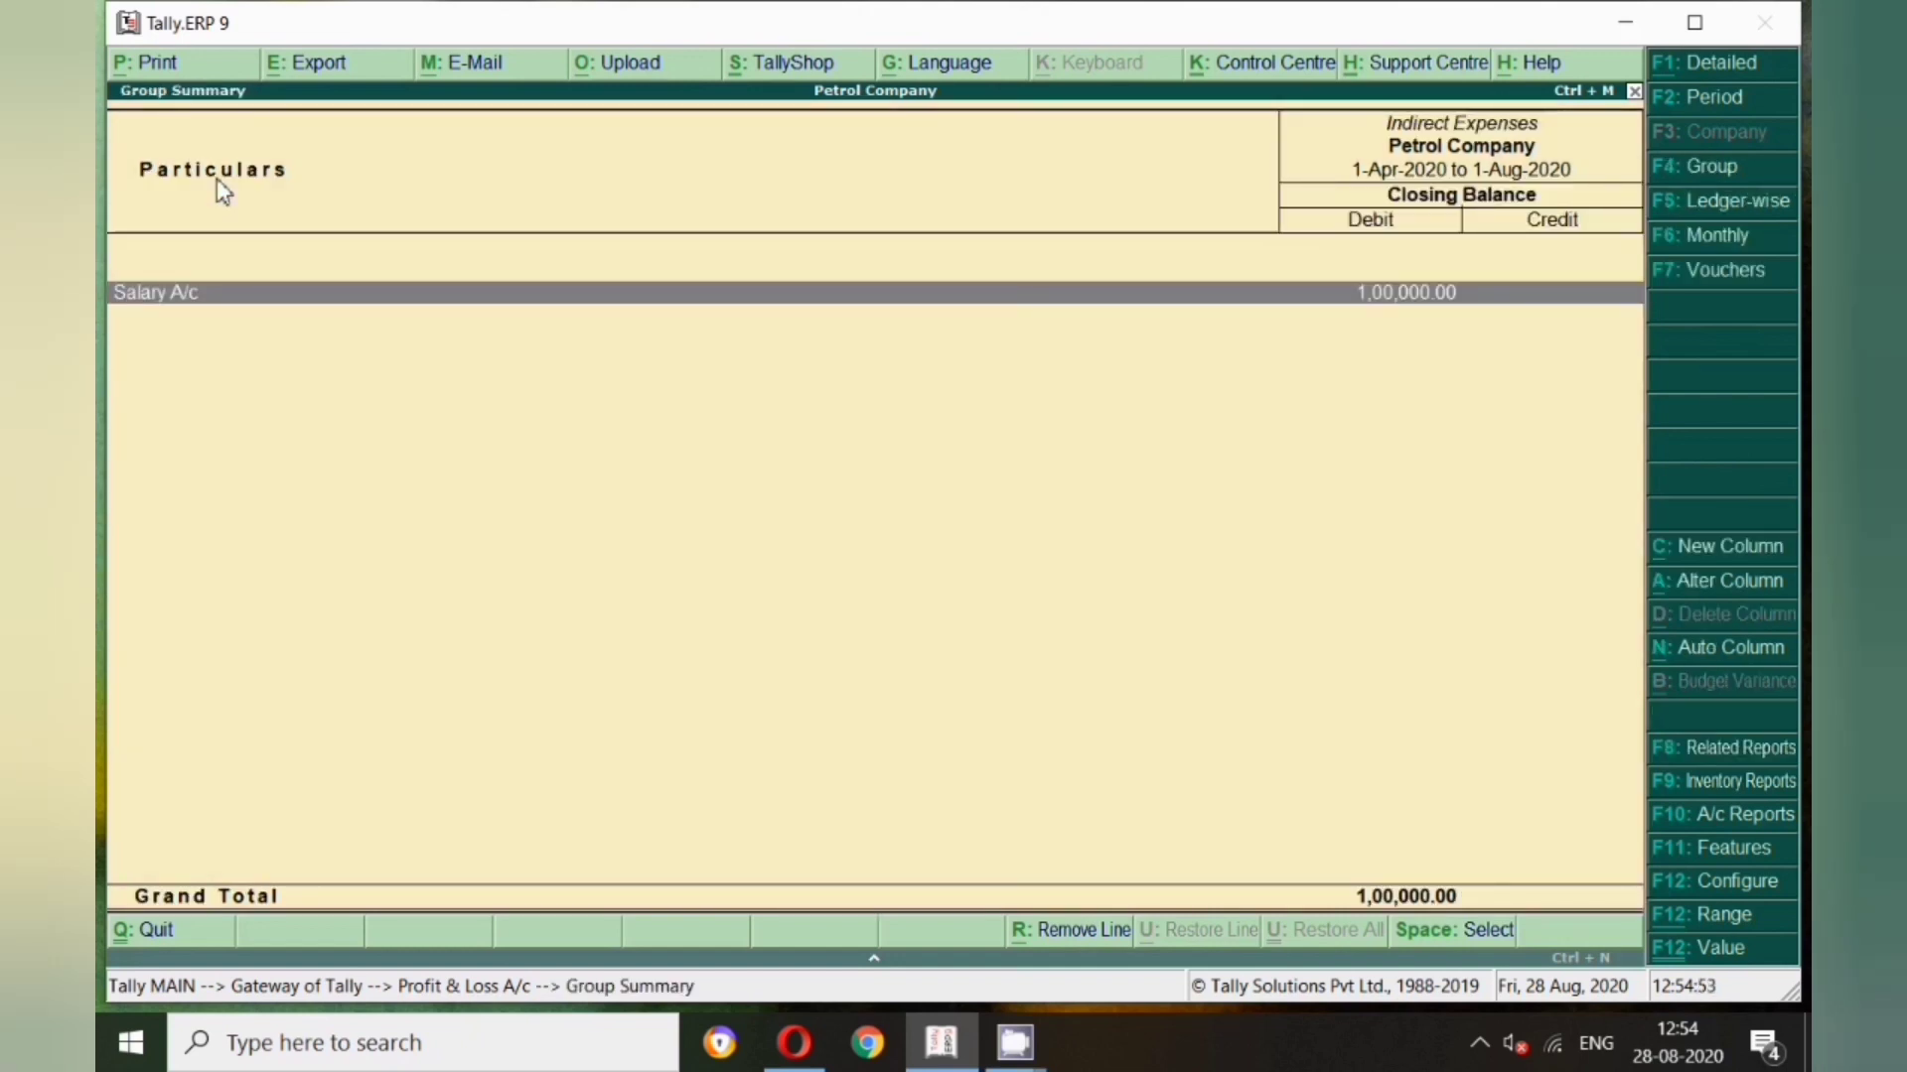
pyautogui.click(129, 290)
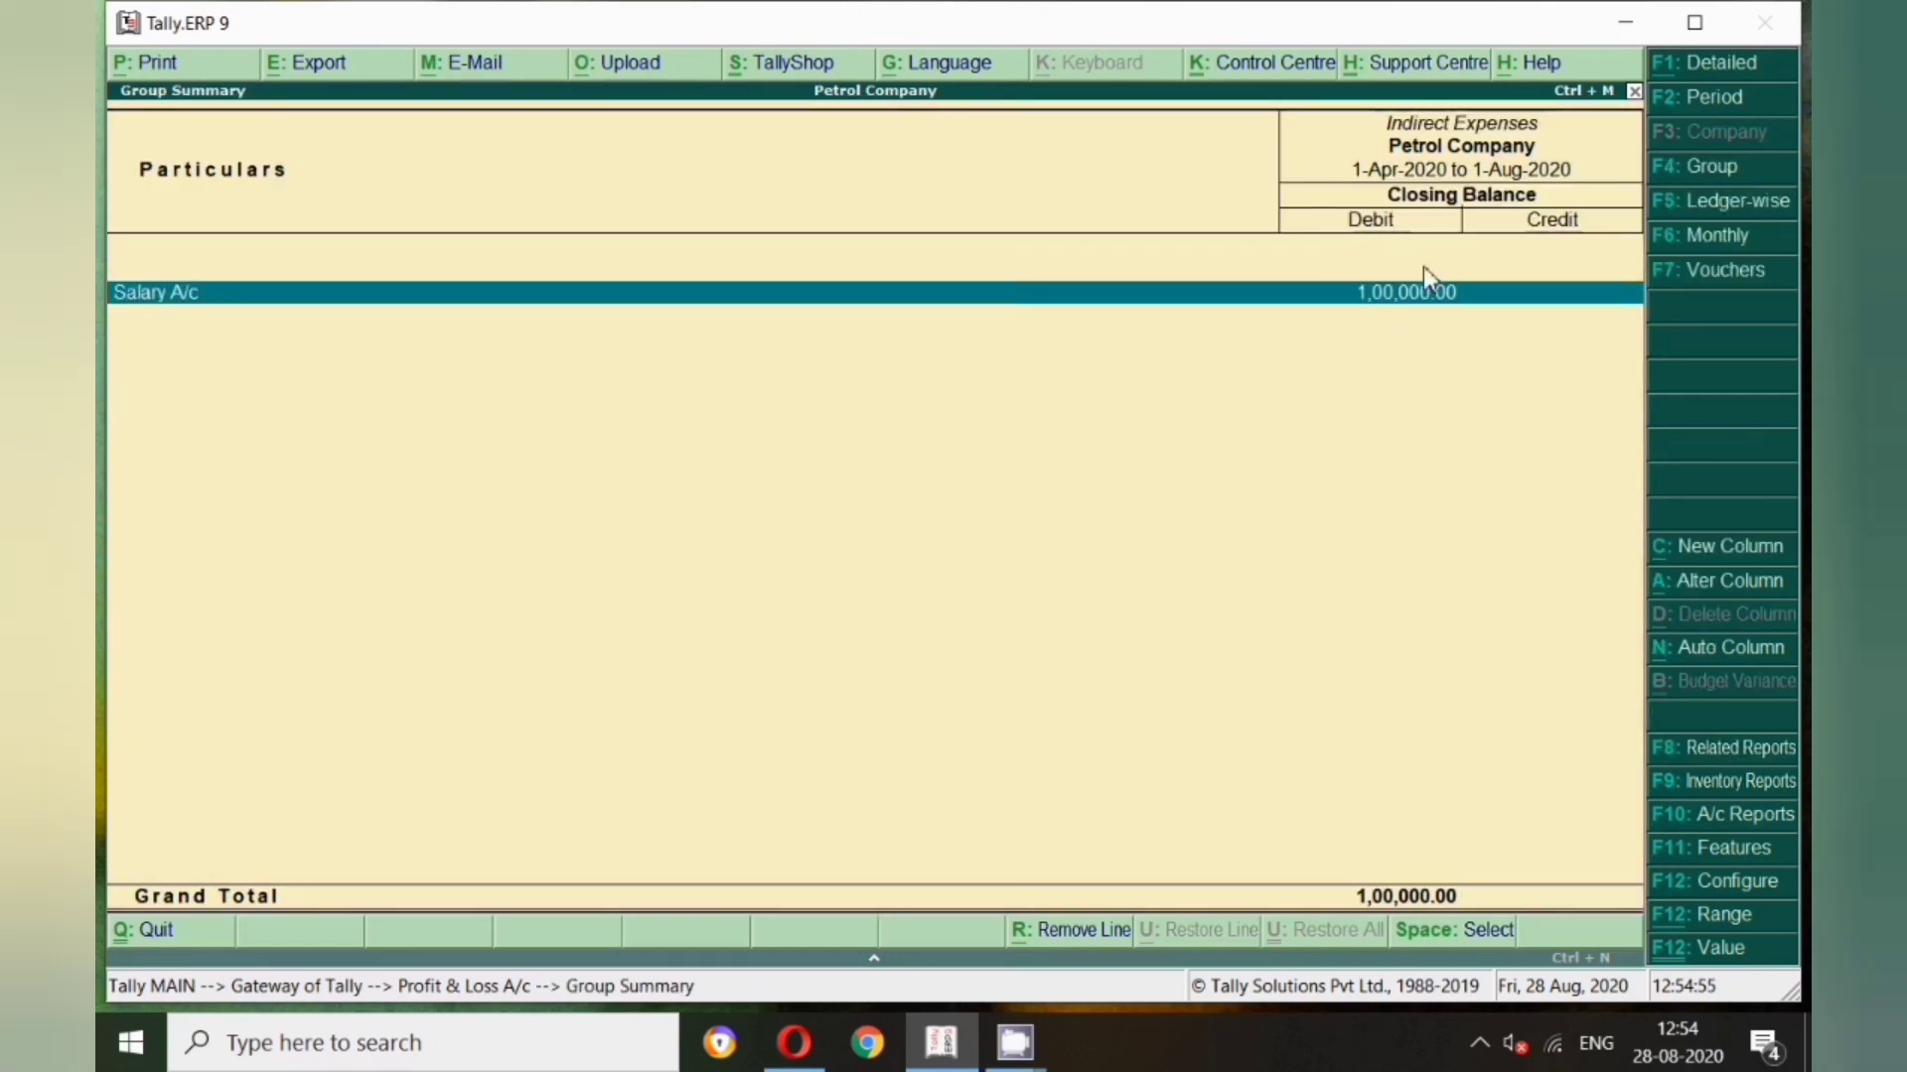
pyautogui.press('Escape')
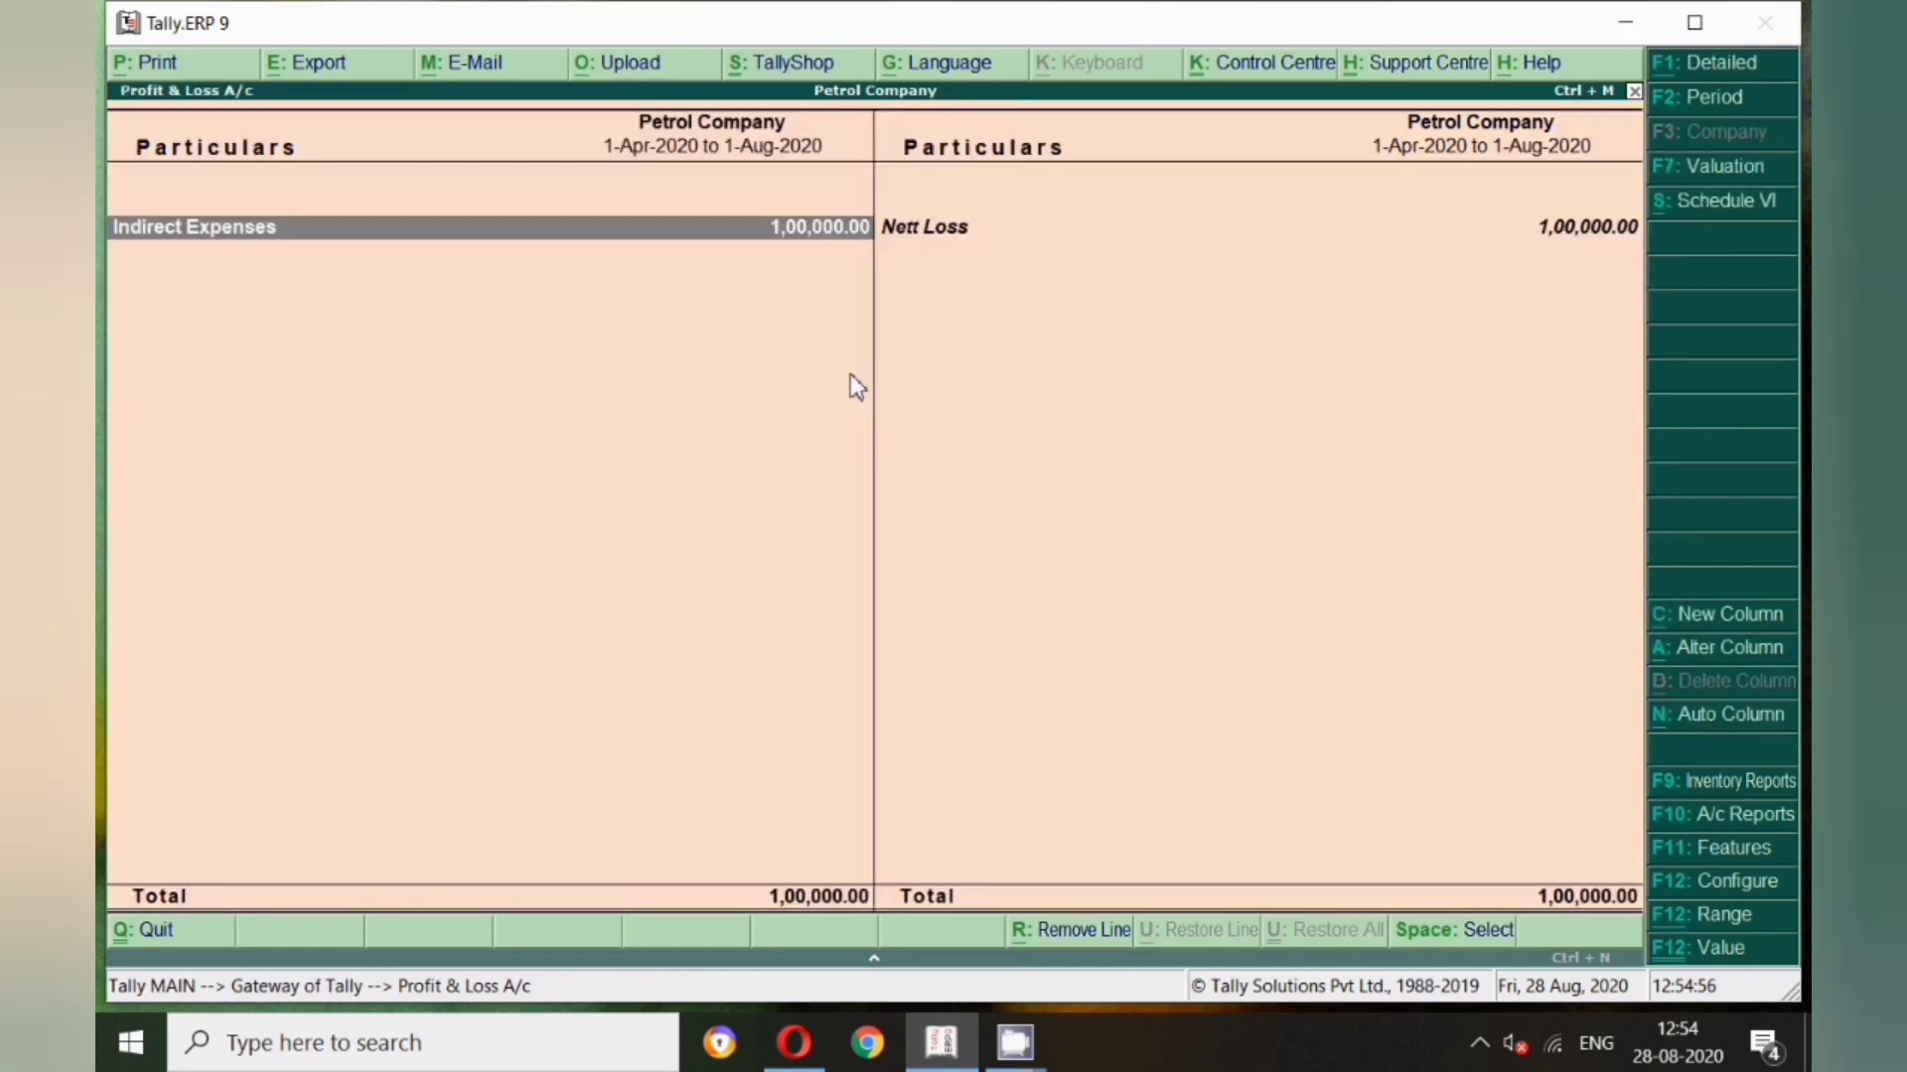
pyautogui.press('Escape')
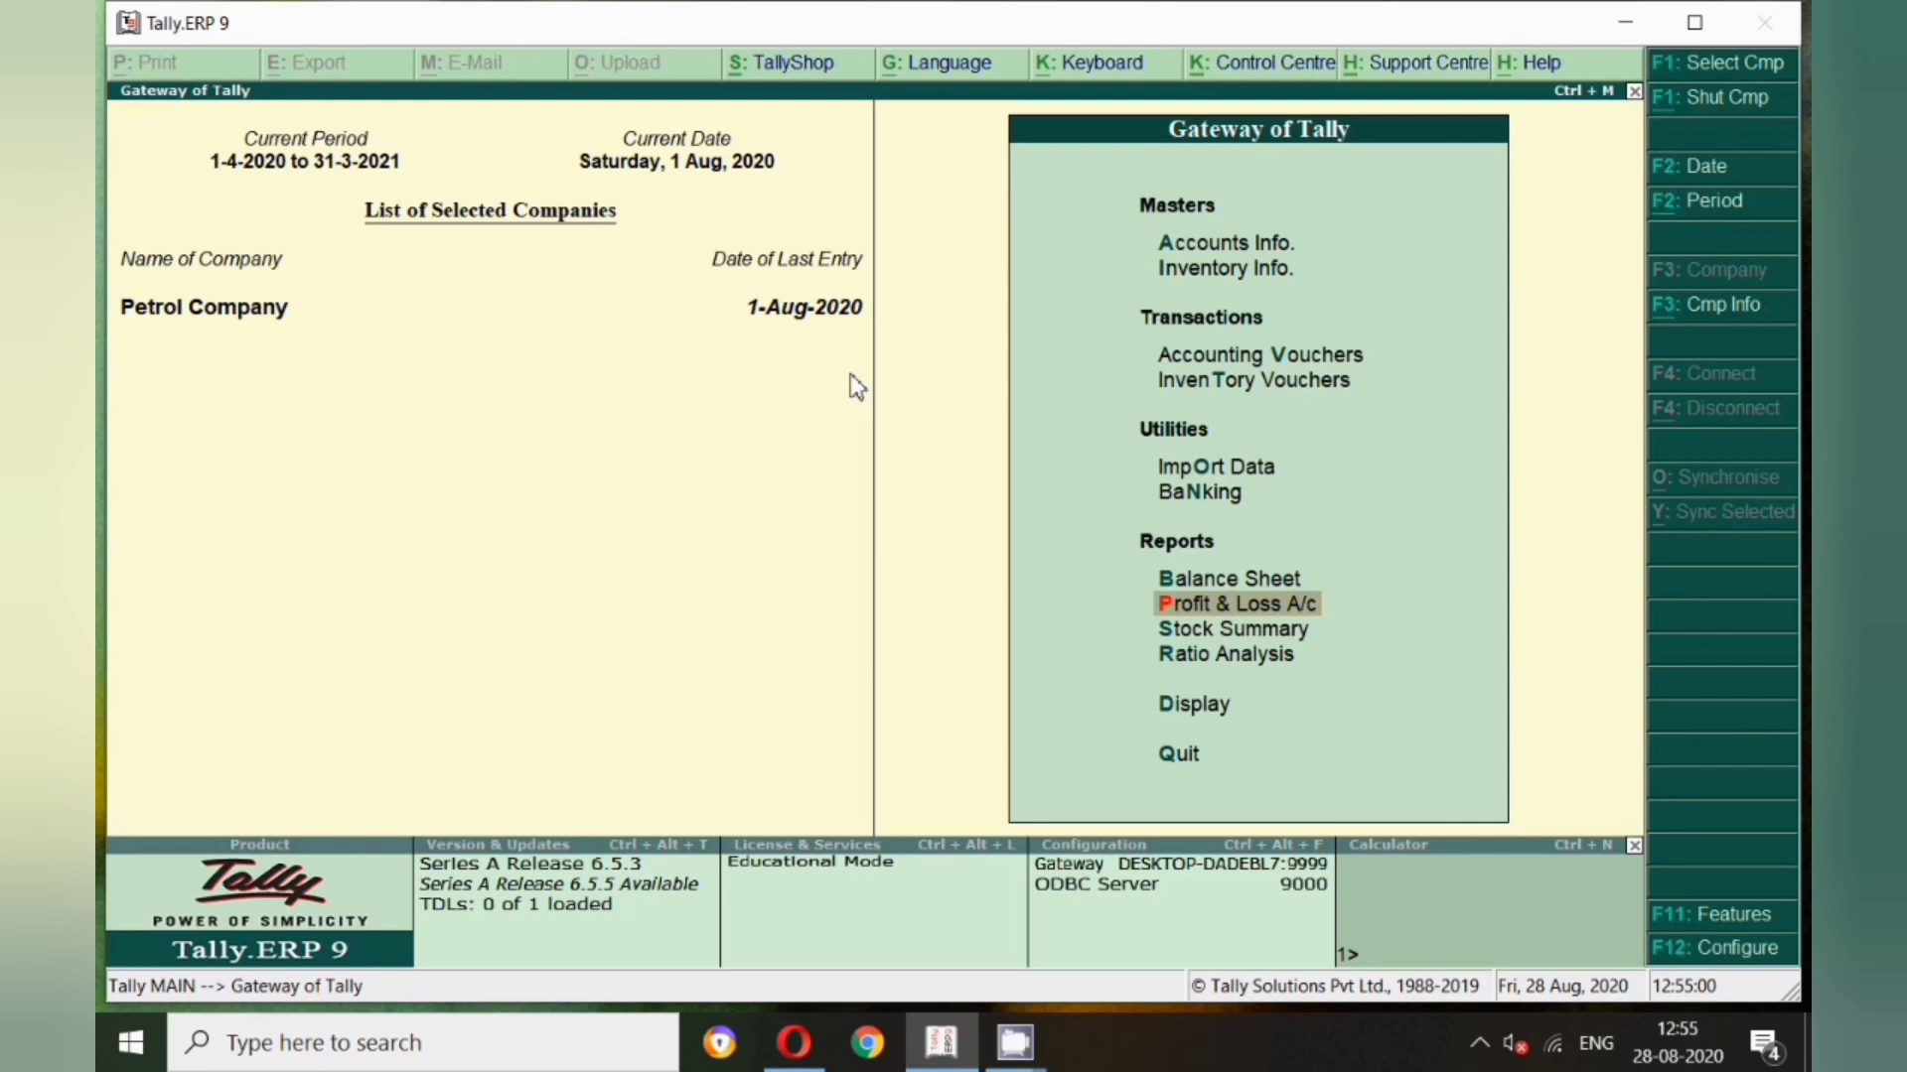
# Examine the cost centre ledger break-up of Salary A/c for the Sales Department and its employees
pyautogui.press('d')
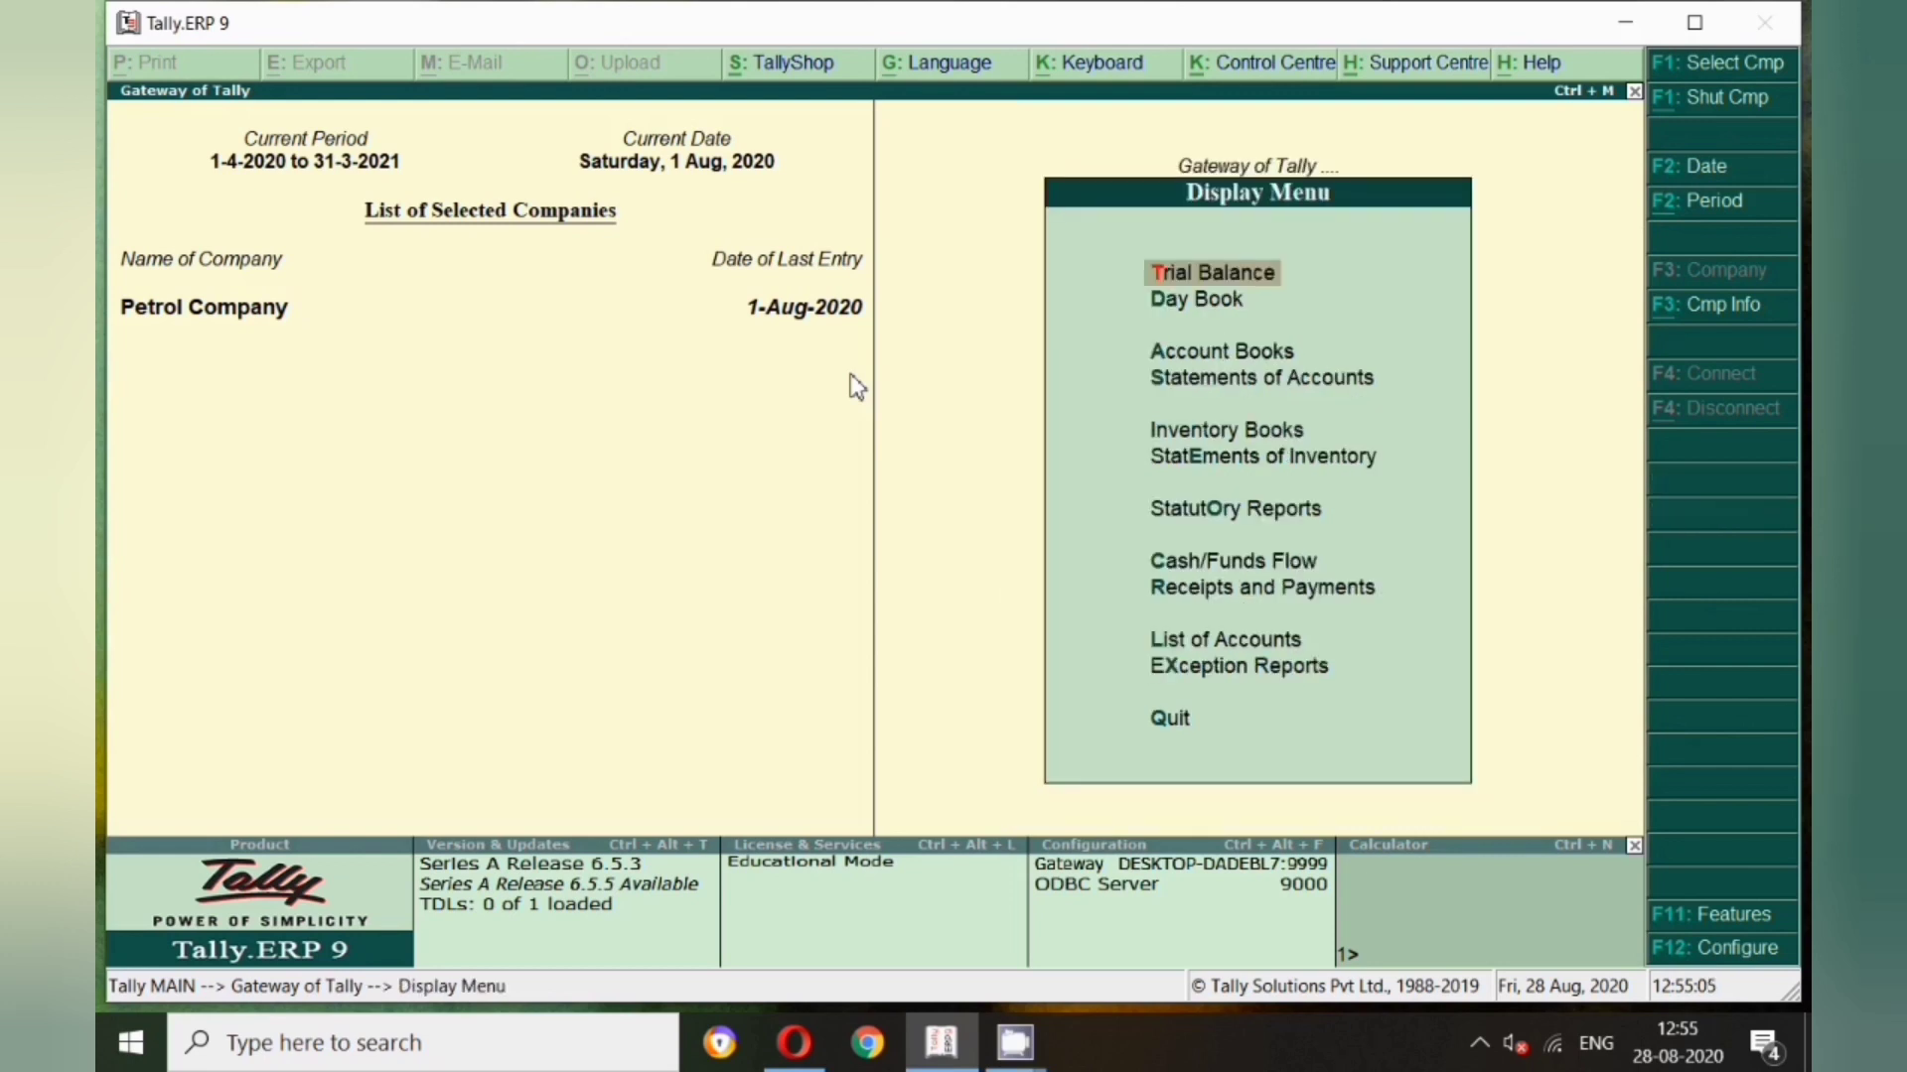
pyautogui.press('Down')
pyautogui.press('Down')
pyautogui.press('Down')
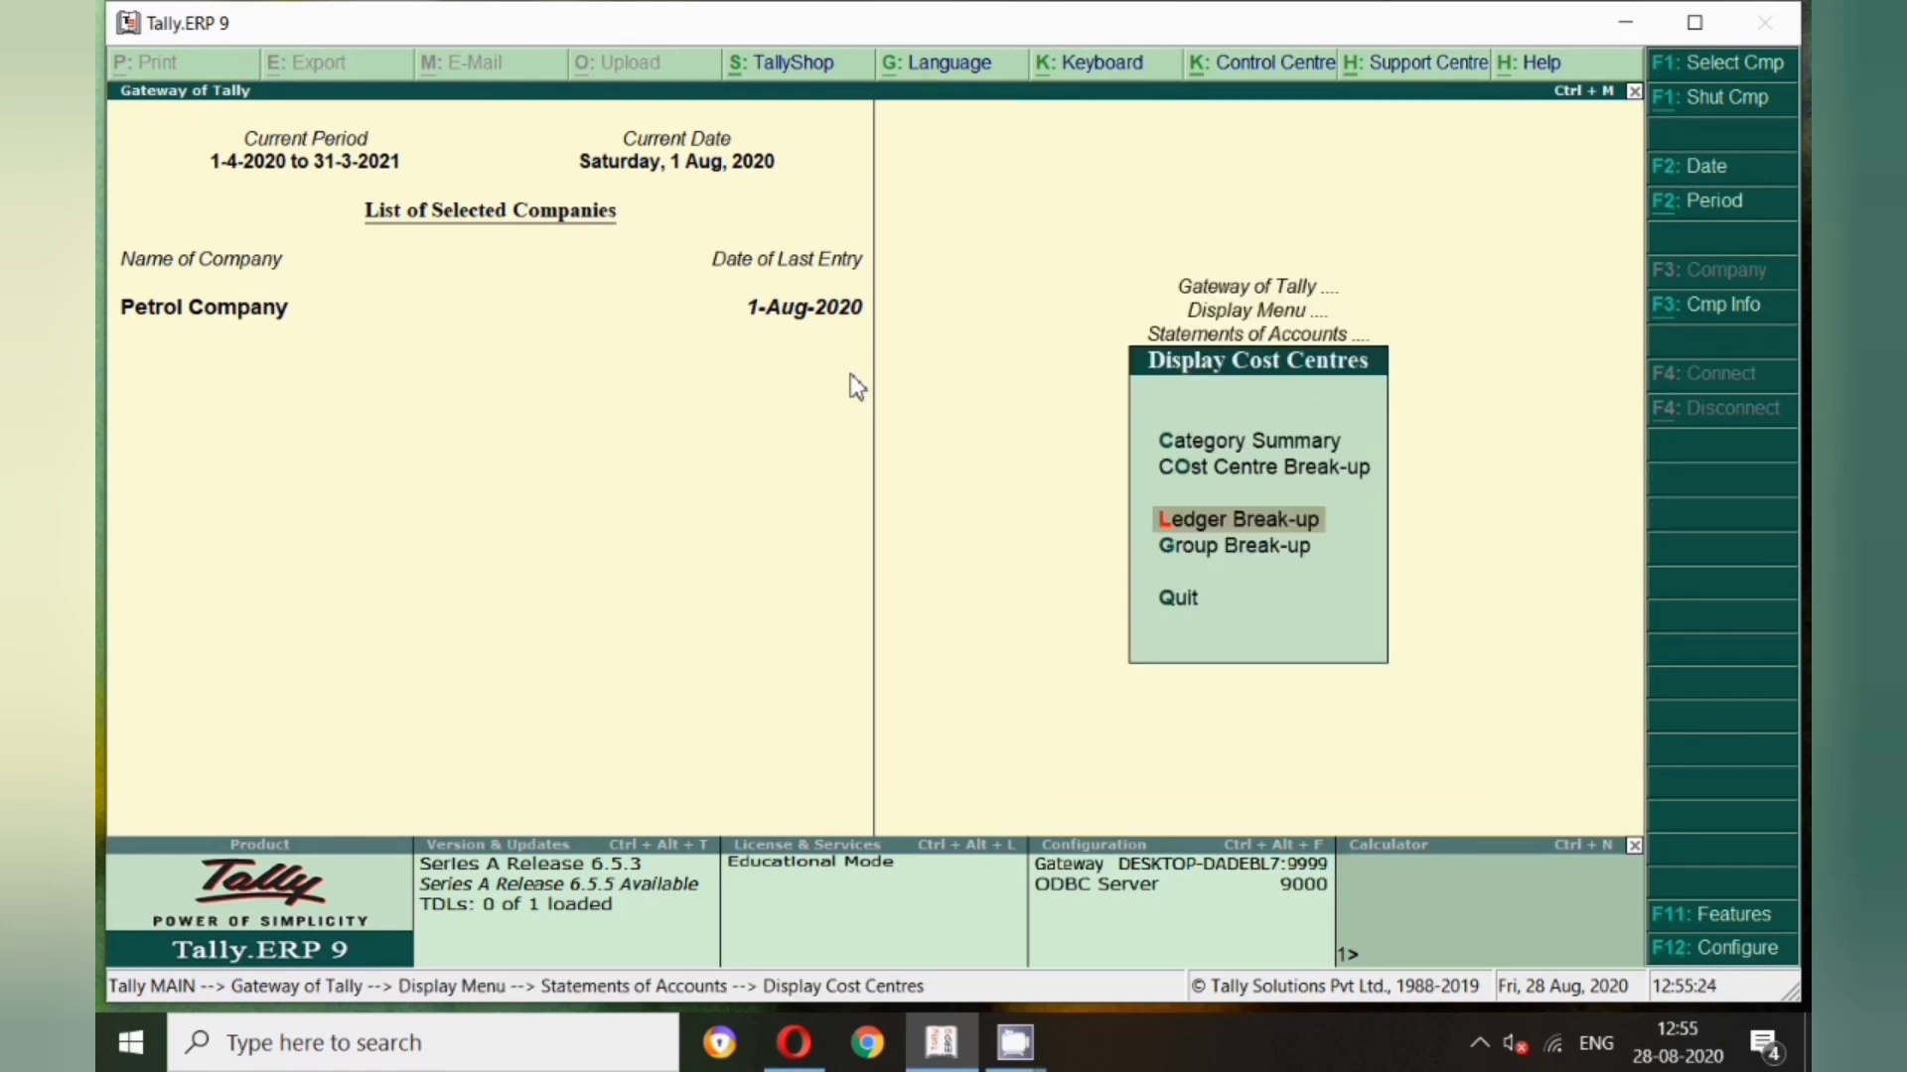
pyautogui.press('Return')
pyautogui.press('Escape')
pyautogui.press('Return')
pyautogui.press('Return')
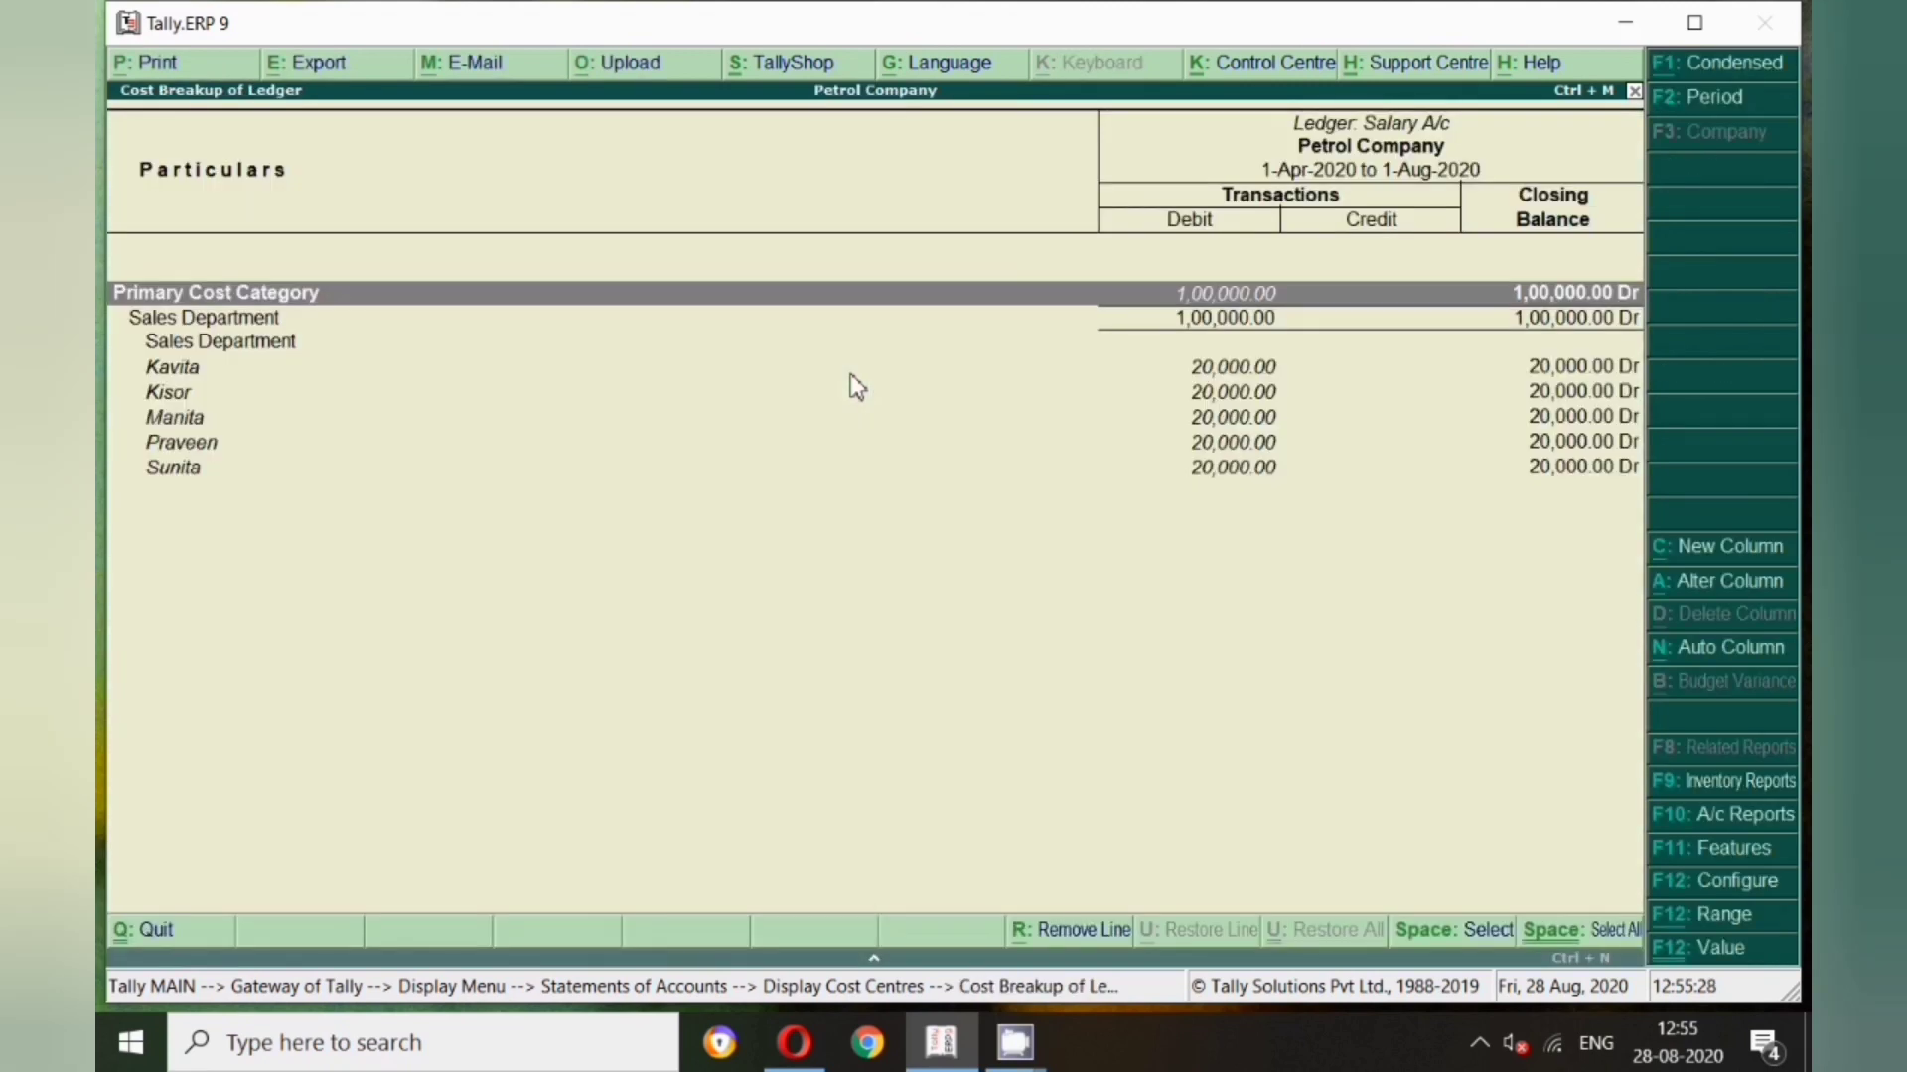
pyautogui.click(205, 320)
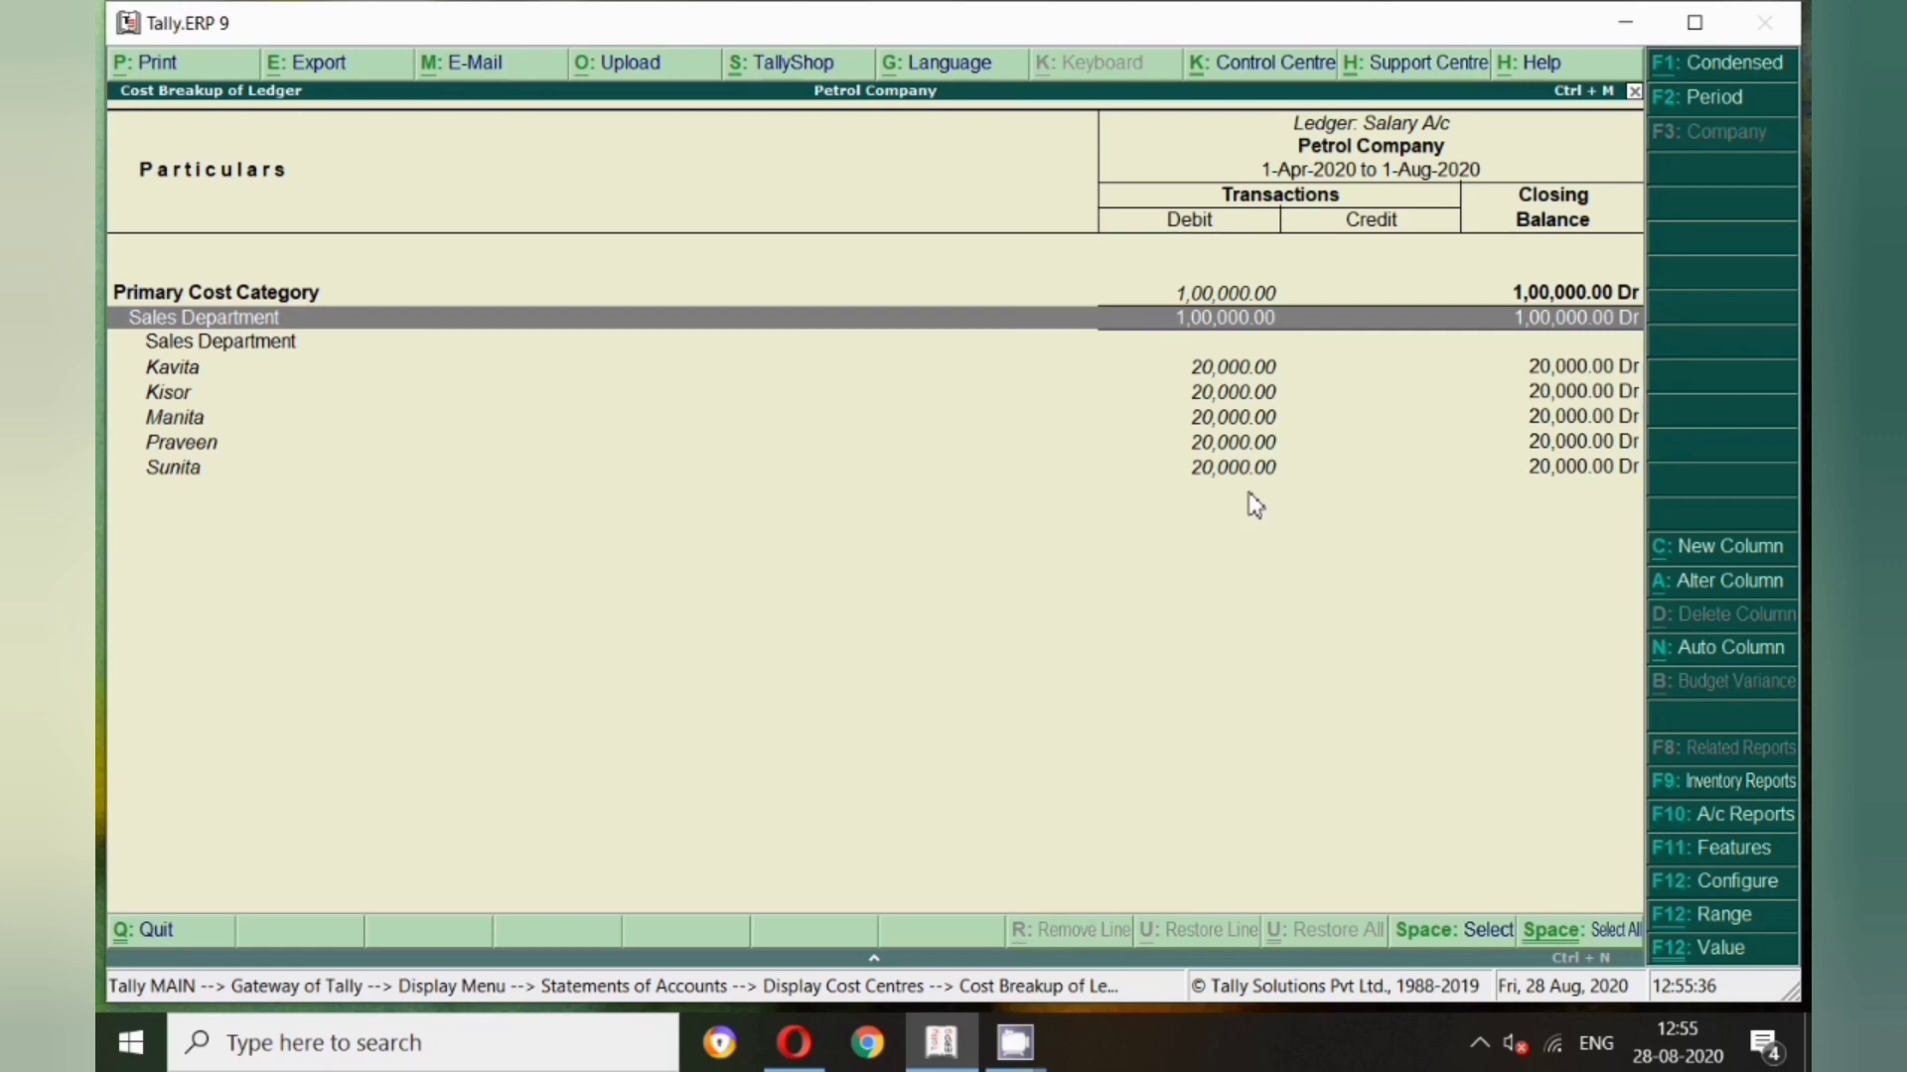
pyautogui.press('Escape')
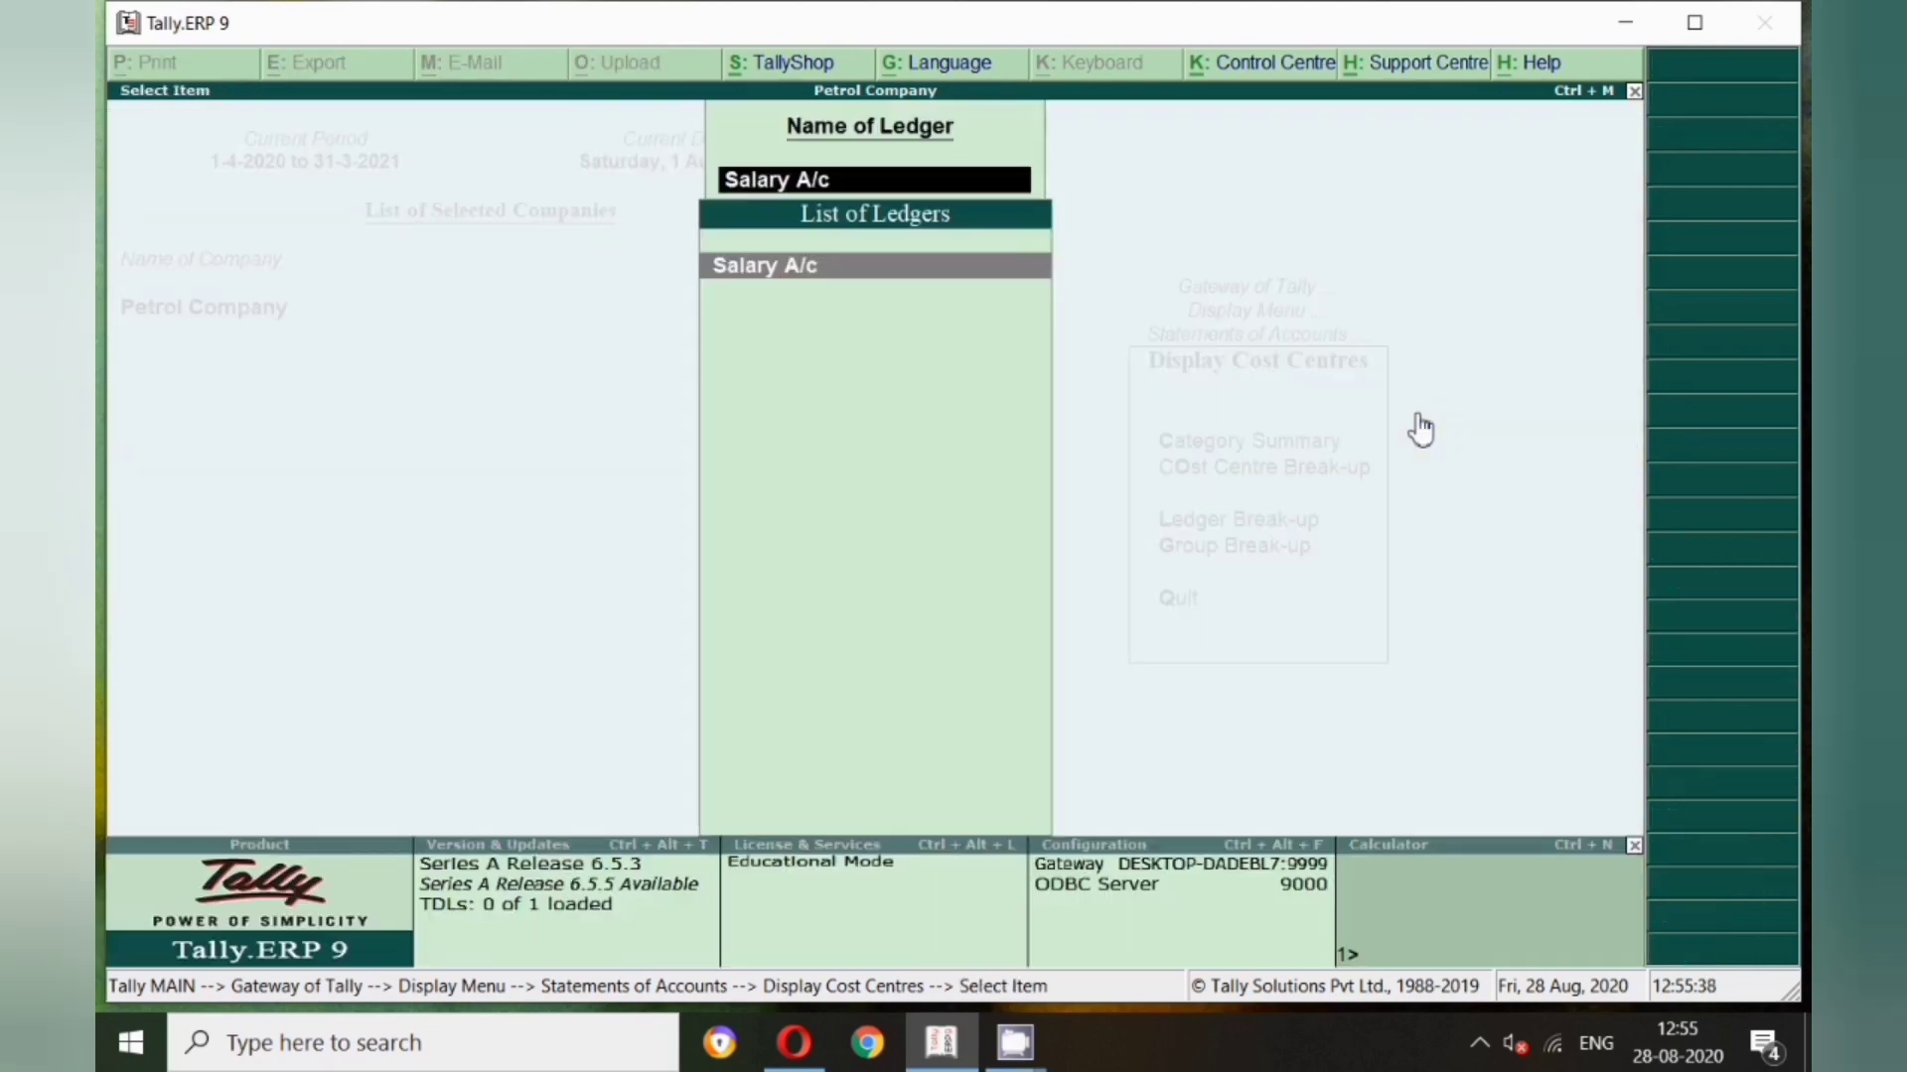
pyautogui.press('Escape')
pyautogui.press('Escape')
pyautogui.press('Escape')
pyautogui.press('Escape')
pyautogui.press('Escape')
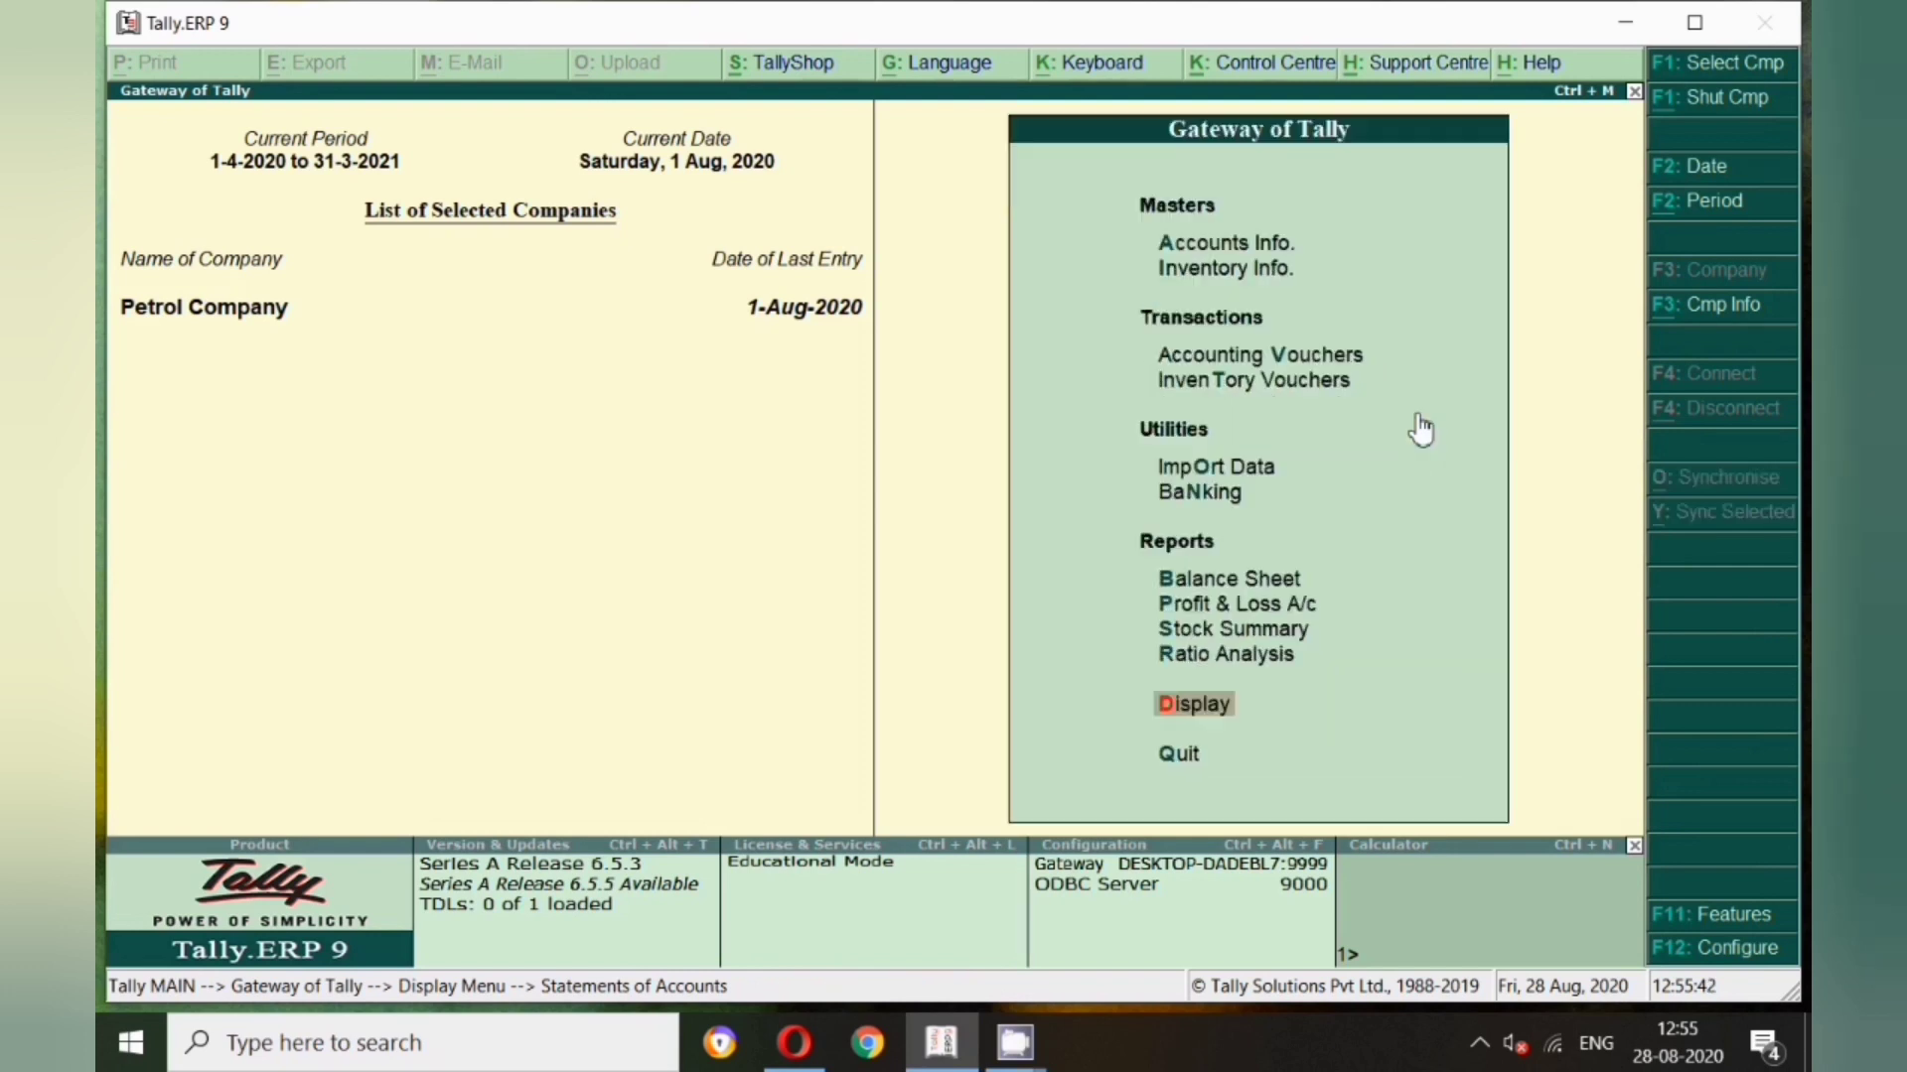
# Start a payment voucher dated 1-Jul-2020 and debit Salary A/c with 20,000
pyautogui.press('v')
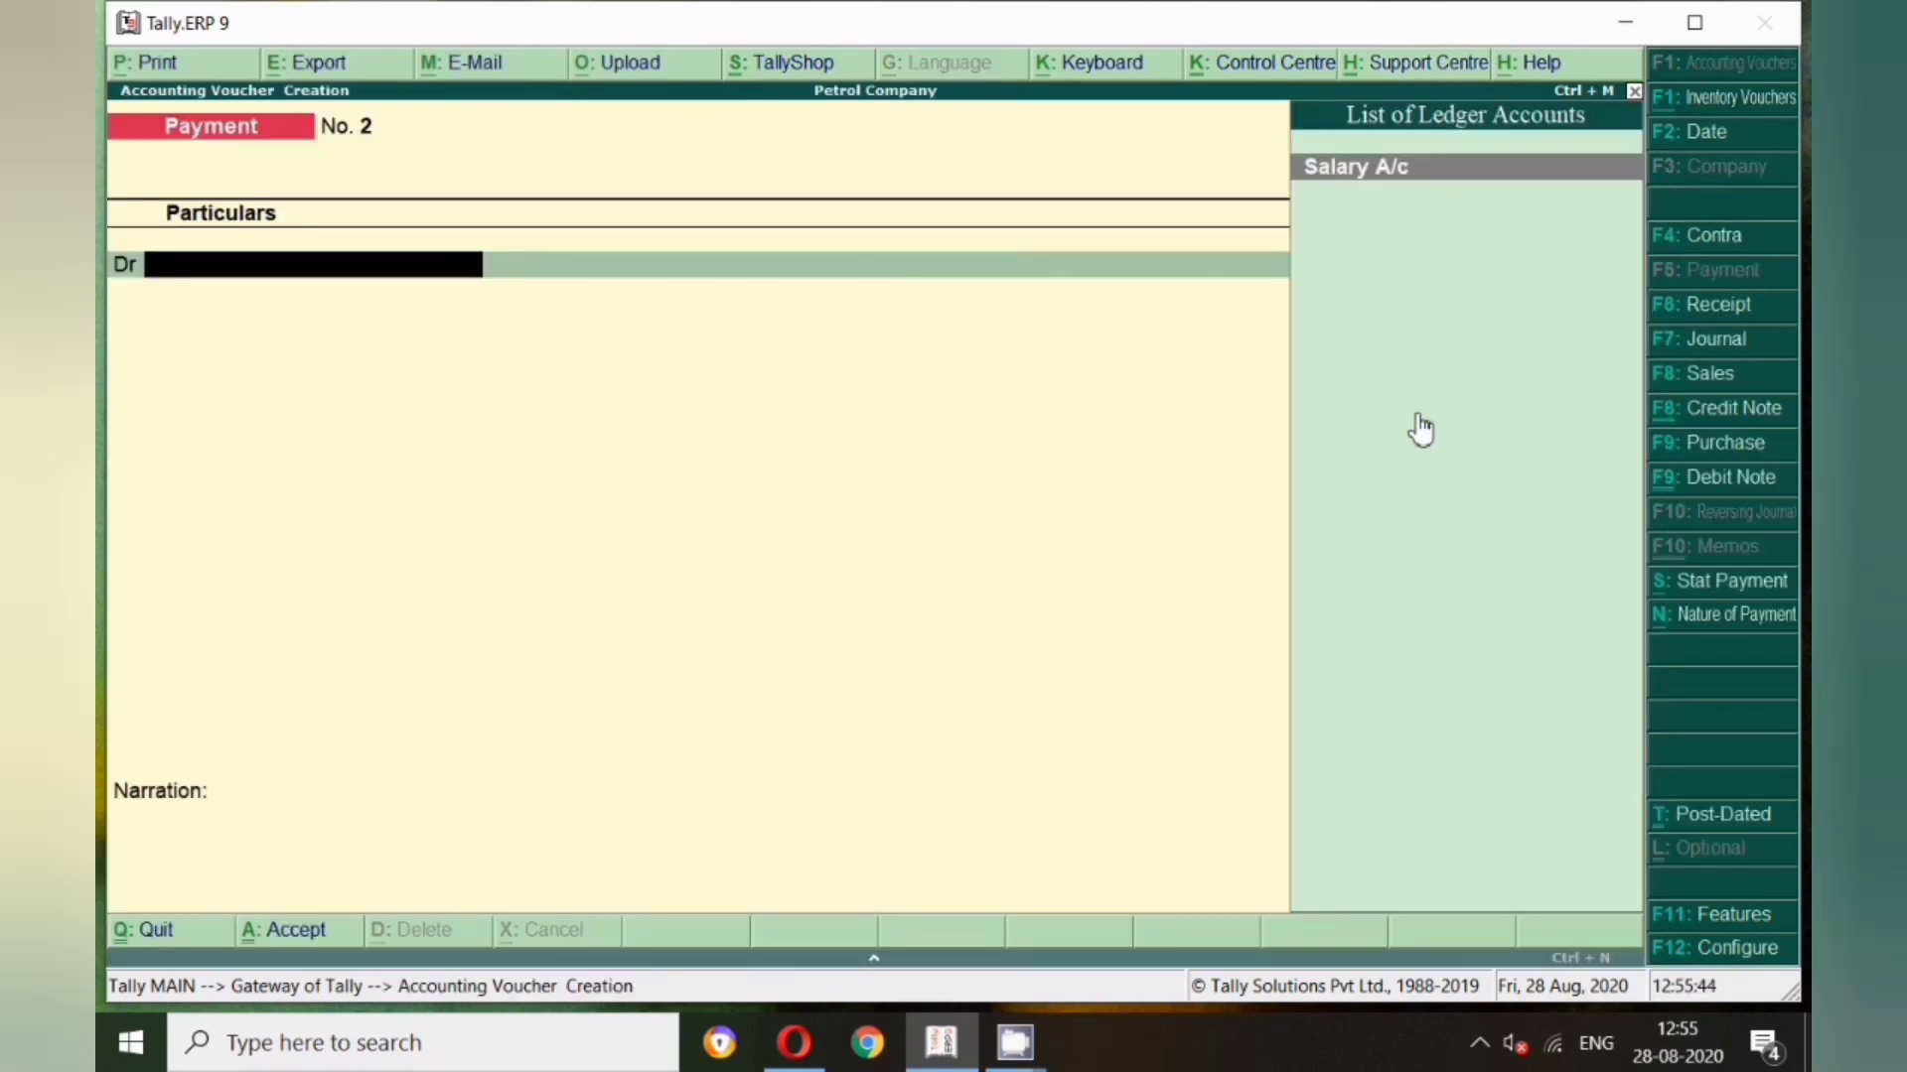
pyautogui.press('F2')
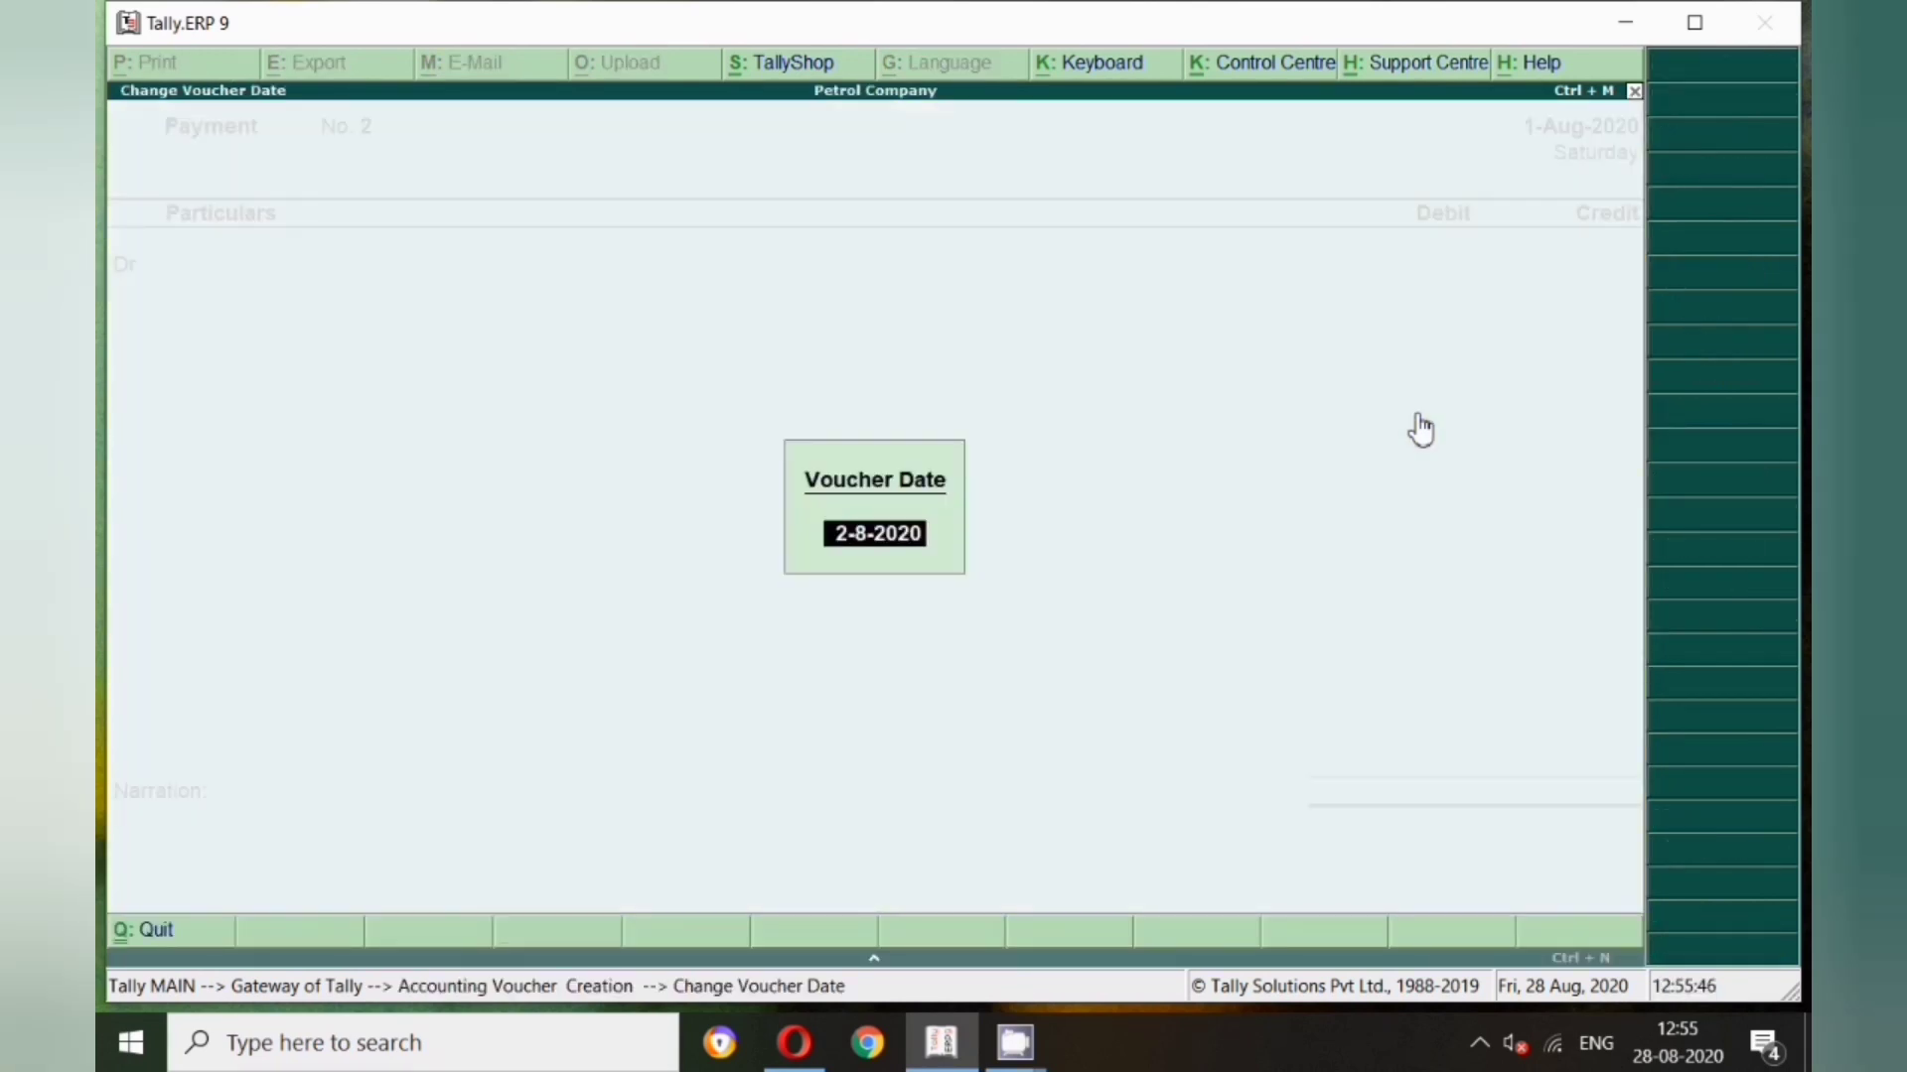
pyautogui.write('1.7')
pyautogui.press('Return')
pyautogui.write('Sal')
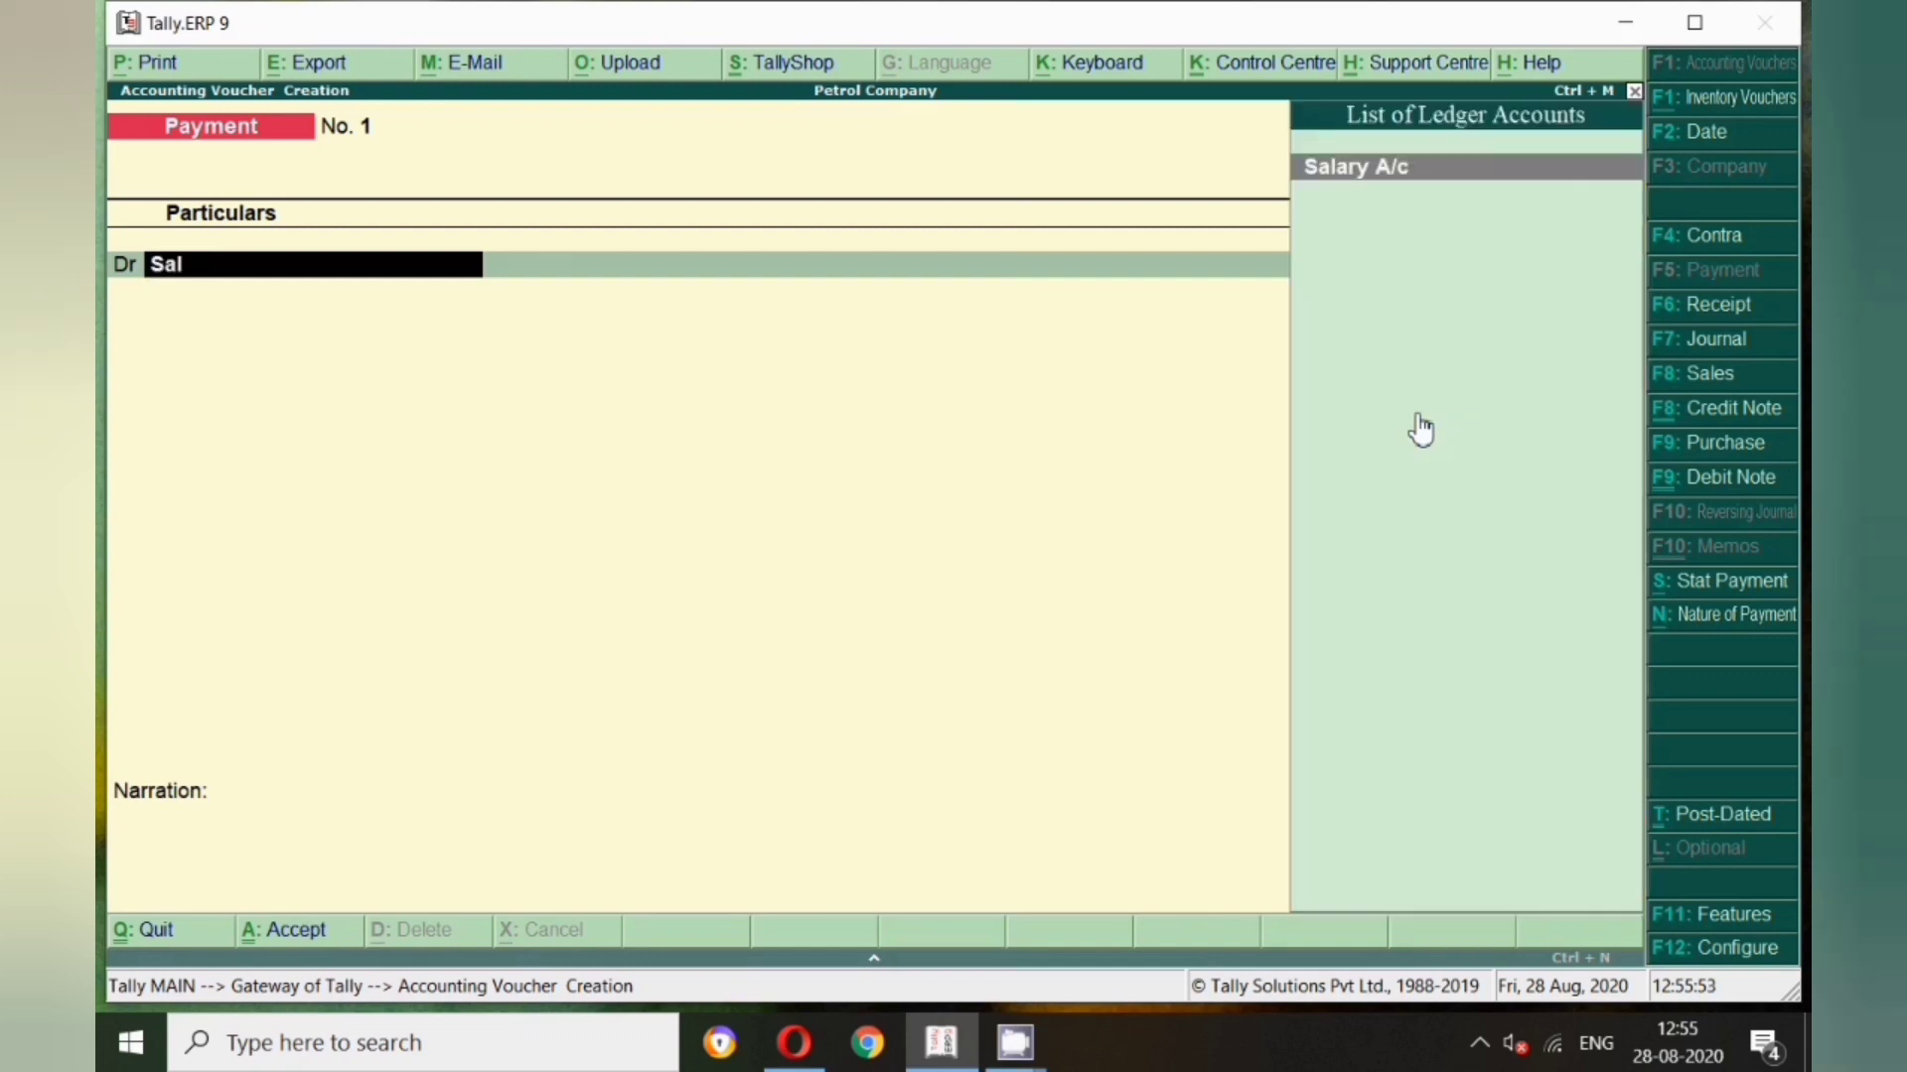
pyautogui.press('Return')
pyautogui.write('20000')
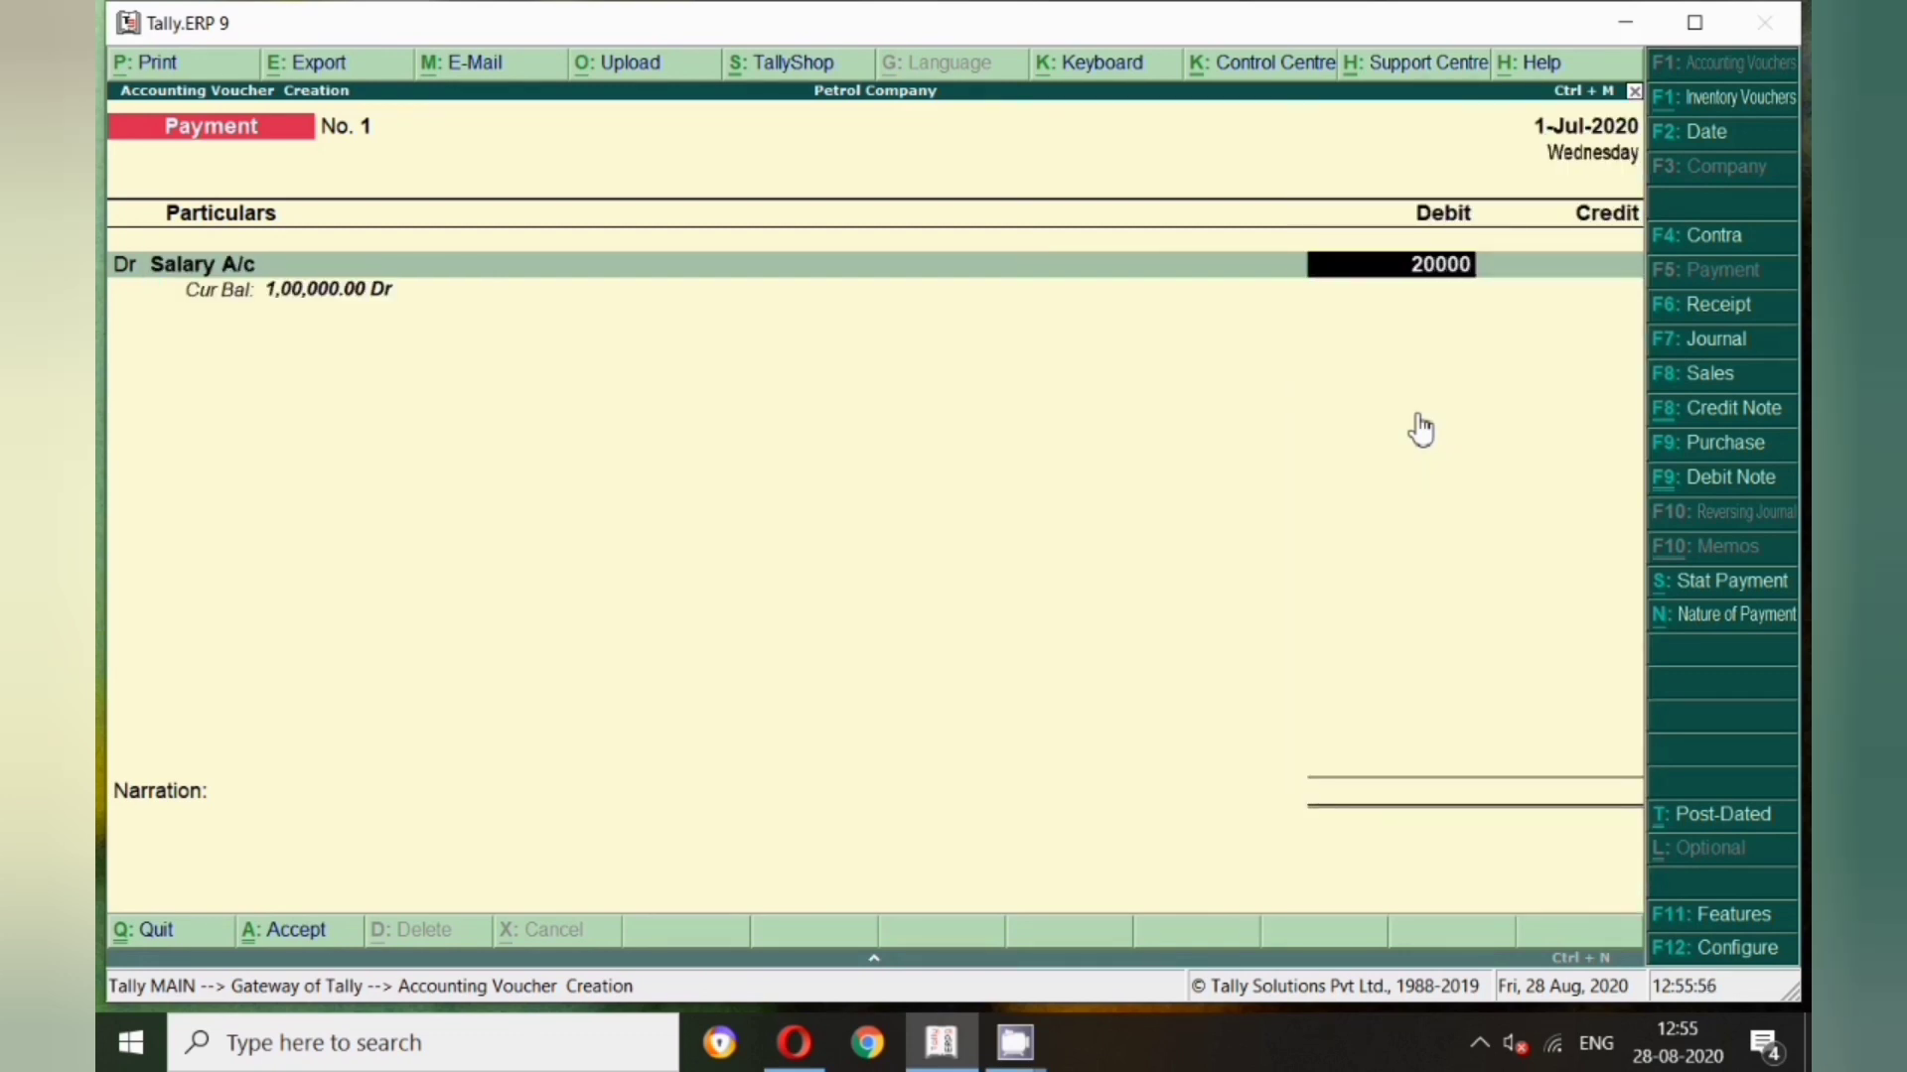
pyautogui.press('Return')
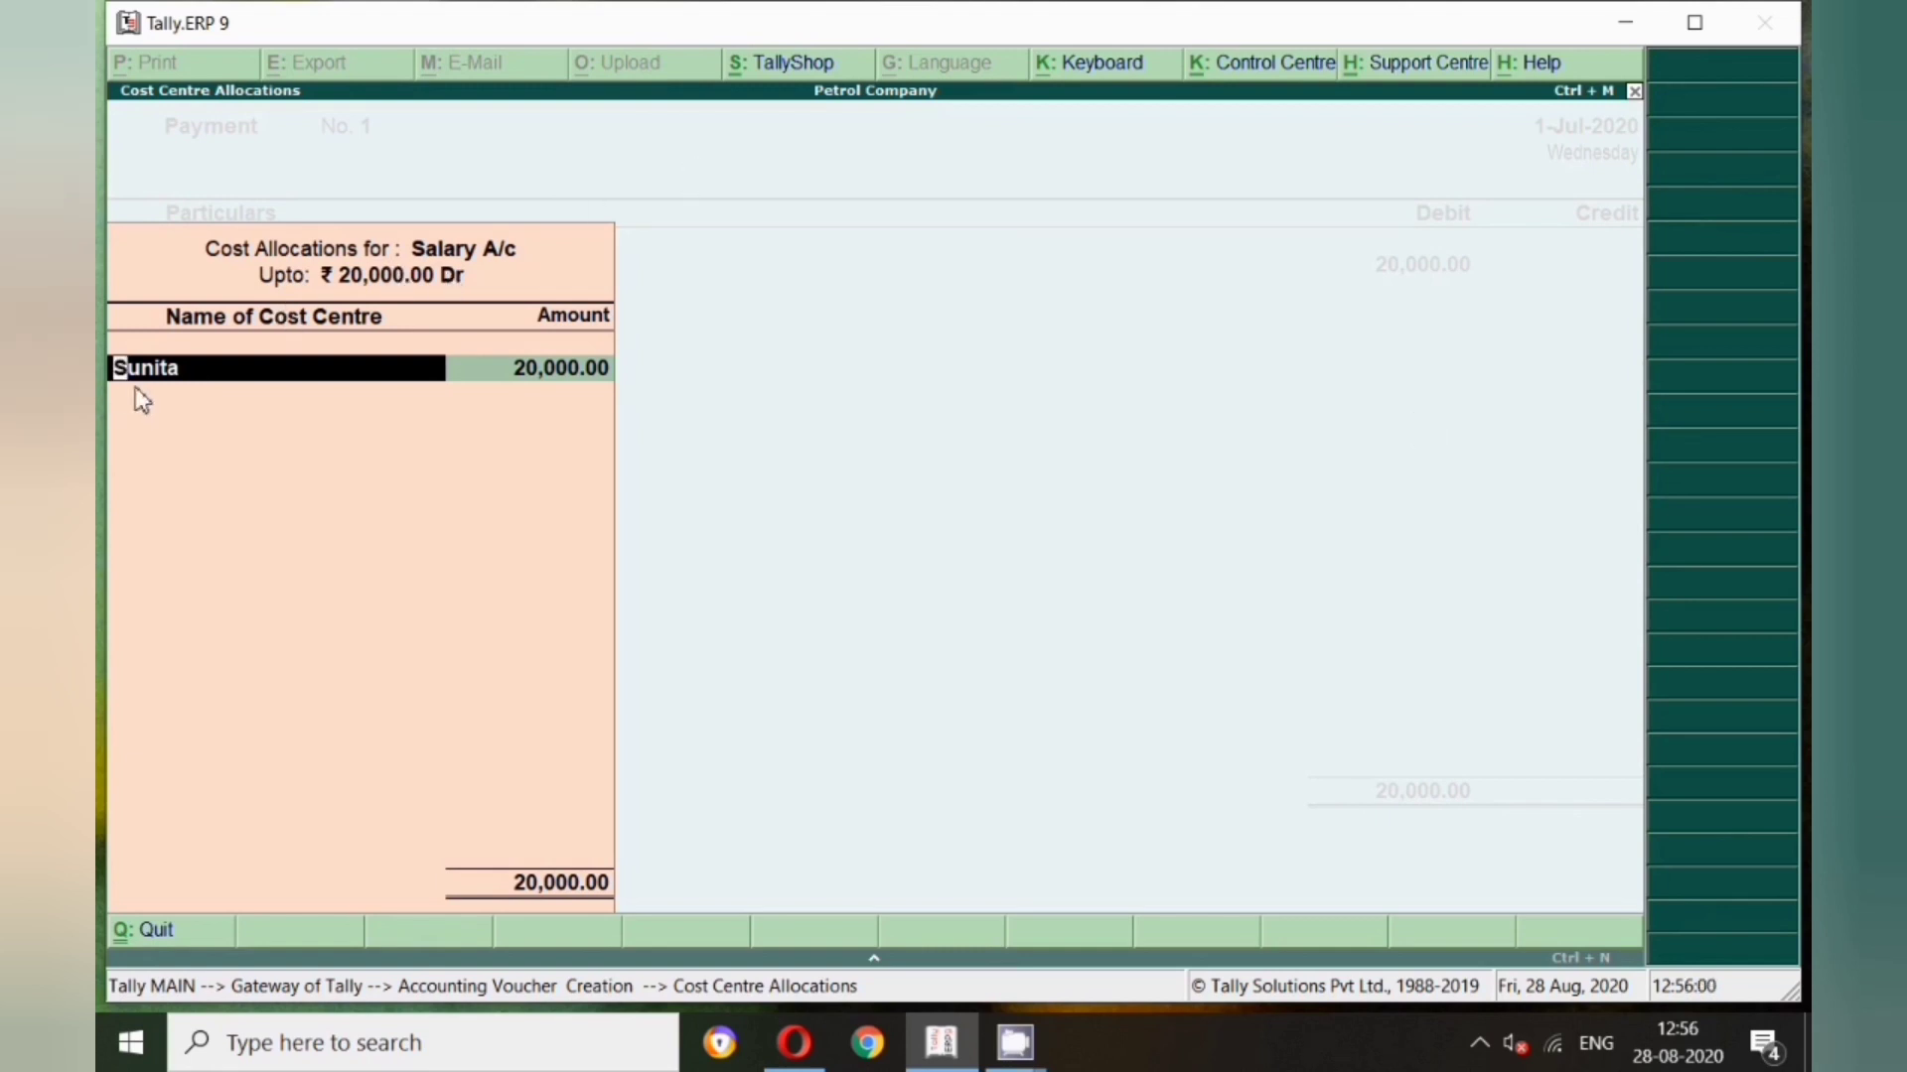
# Begin a new cost centre for another employee from the Salary A/c cost allocation, entering the employee's name without an alias
pyautogui.hotkey('alt', 'c')
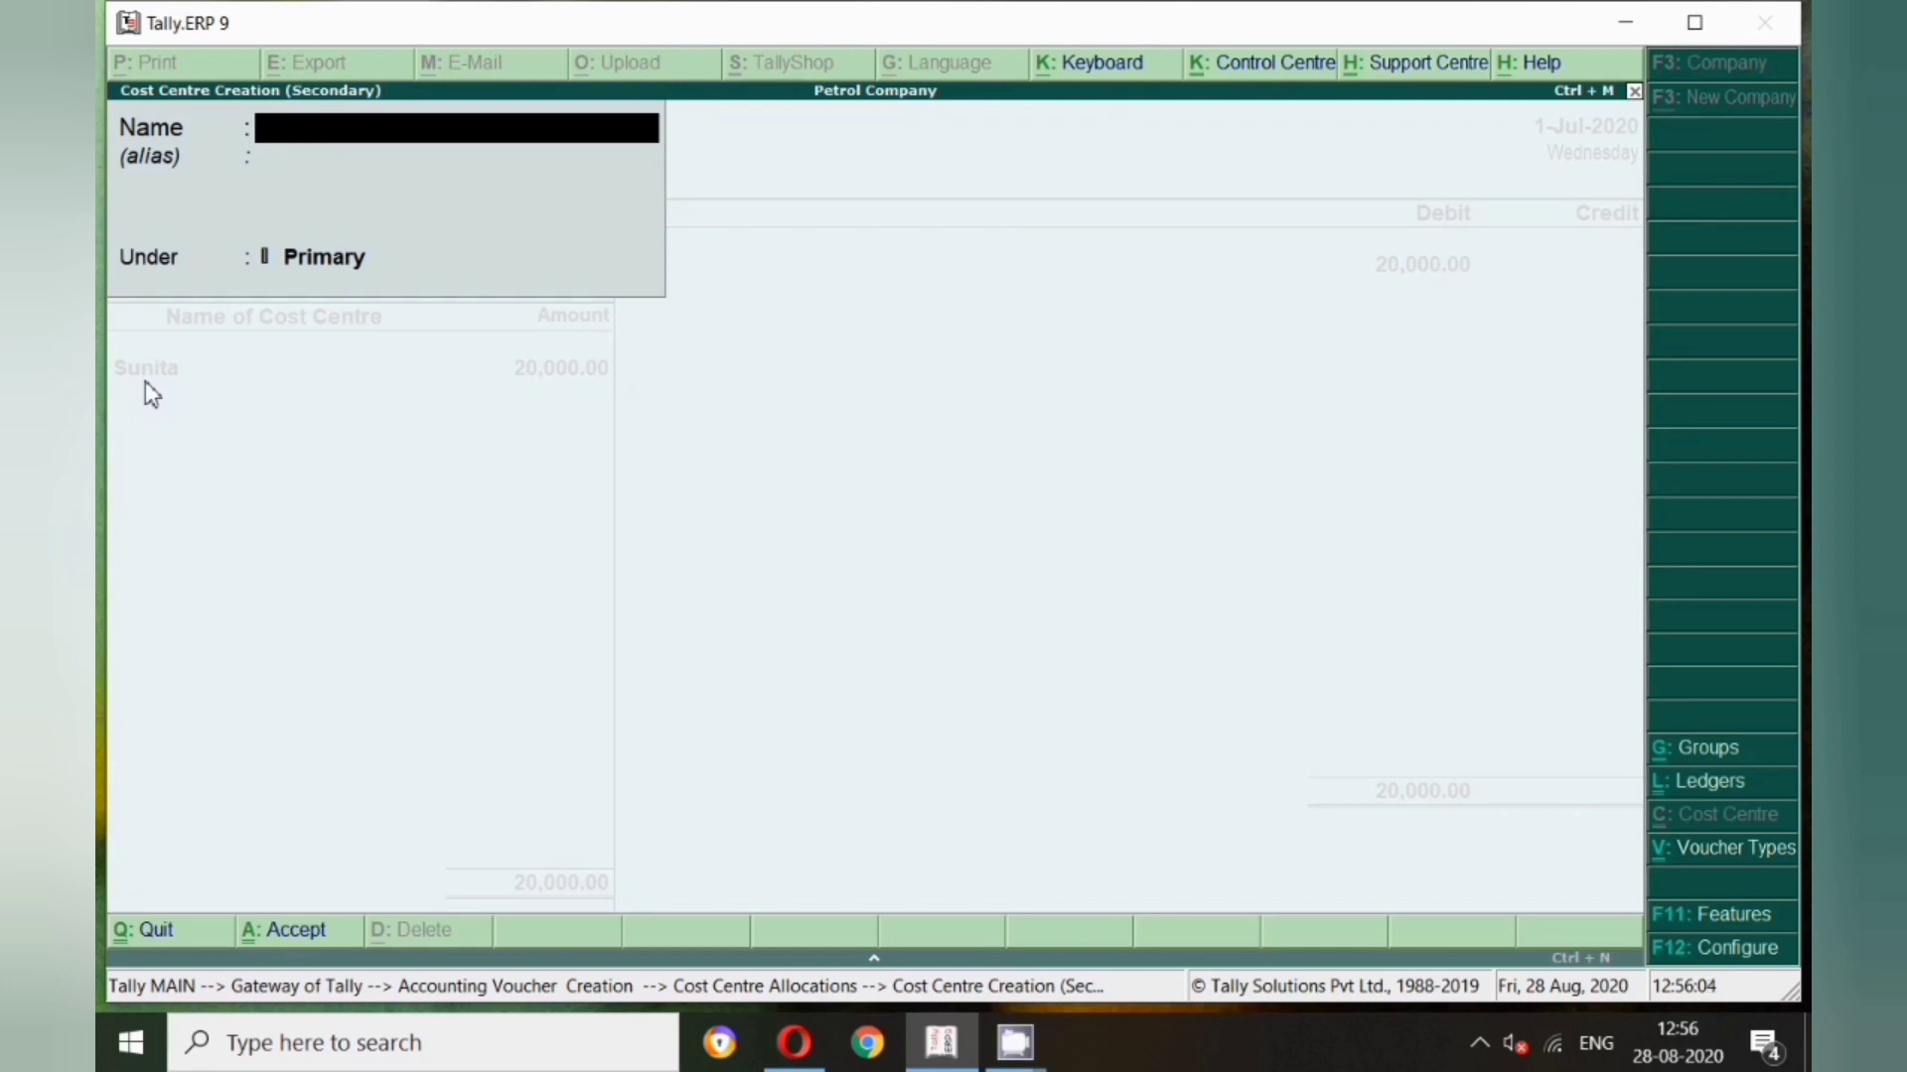
pyautogui.write('Sudhir')
pyautogui.press('Return')
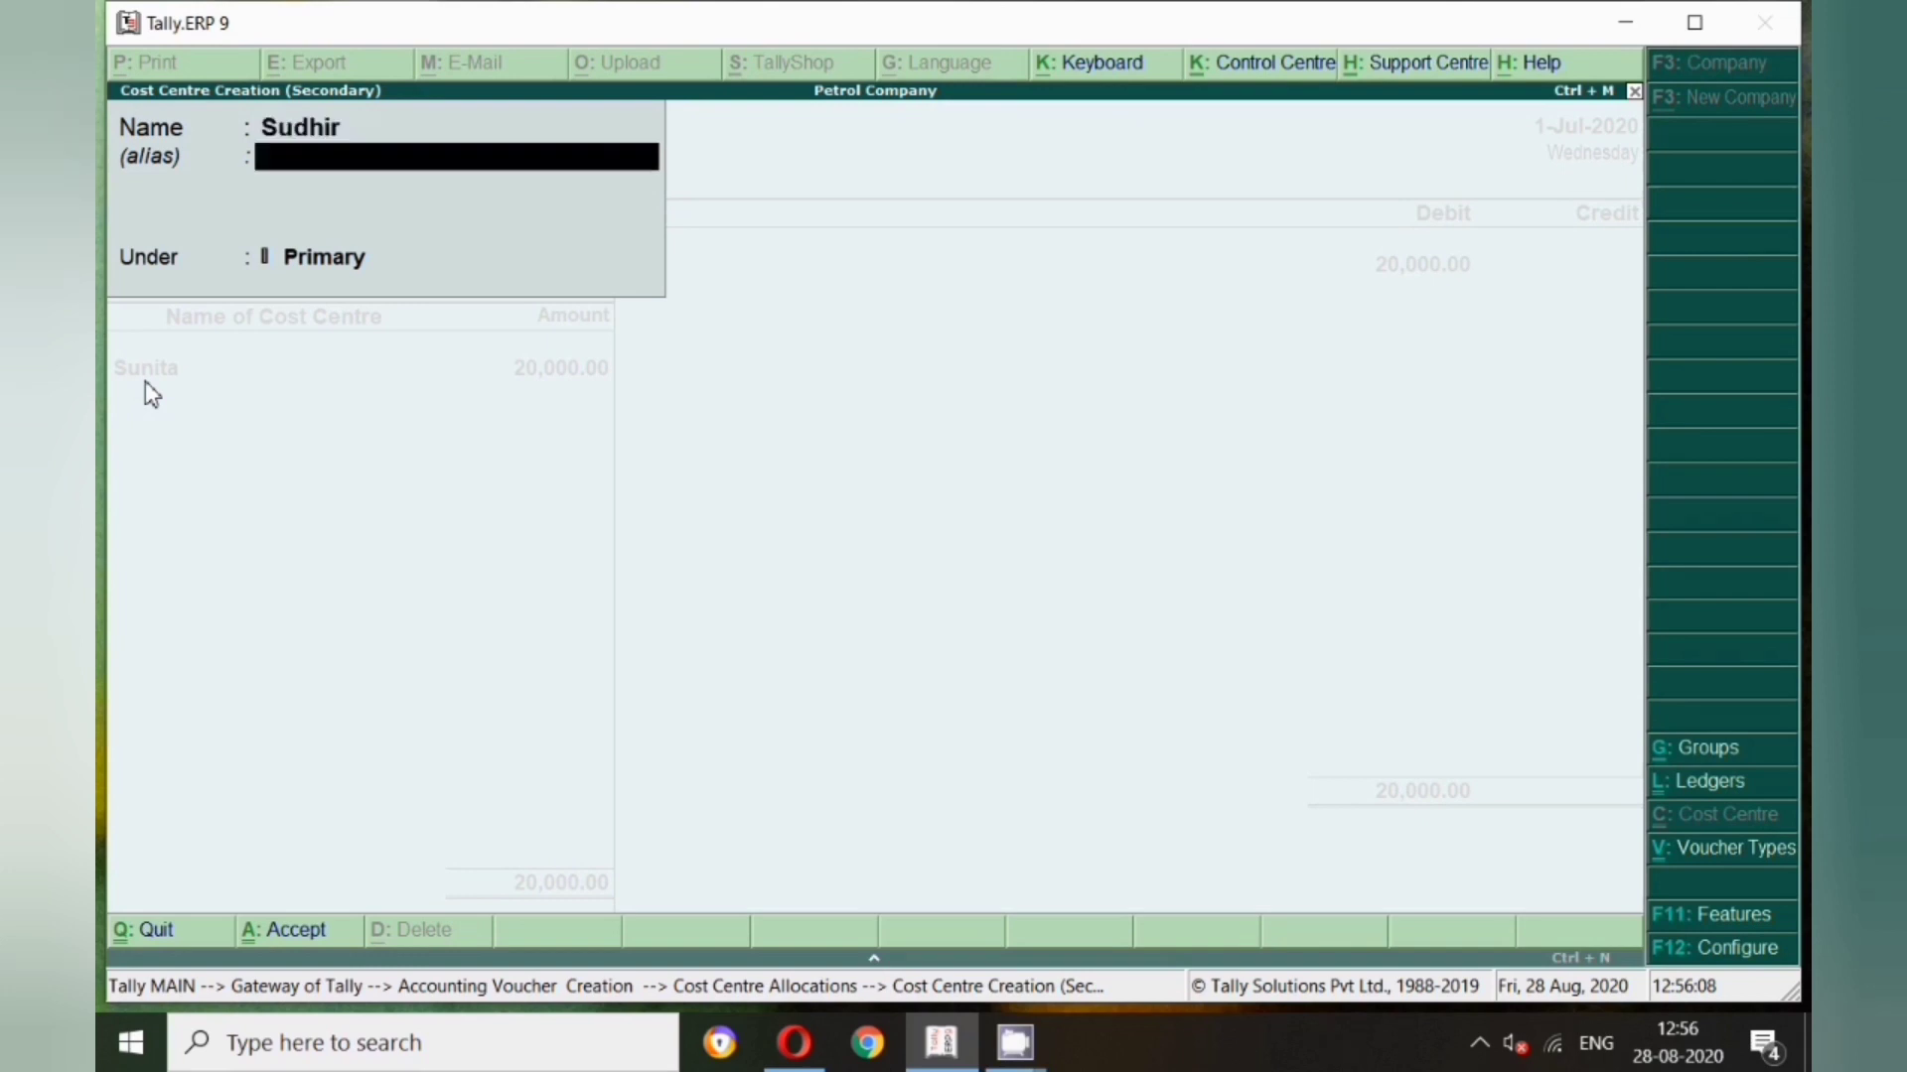
pyautogui.press('Return')
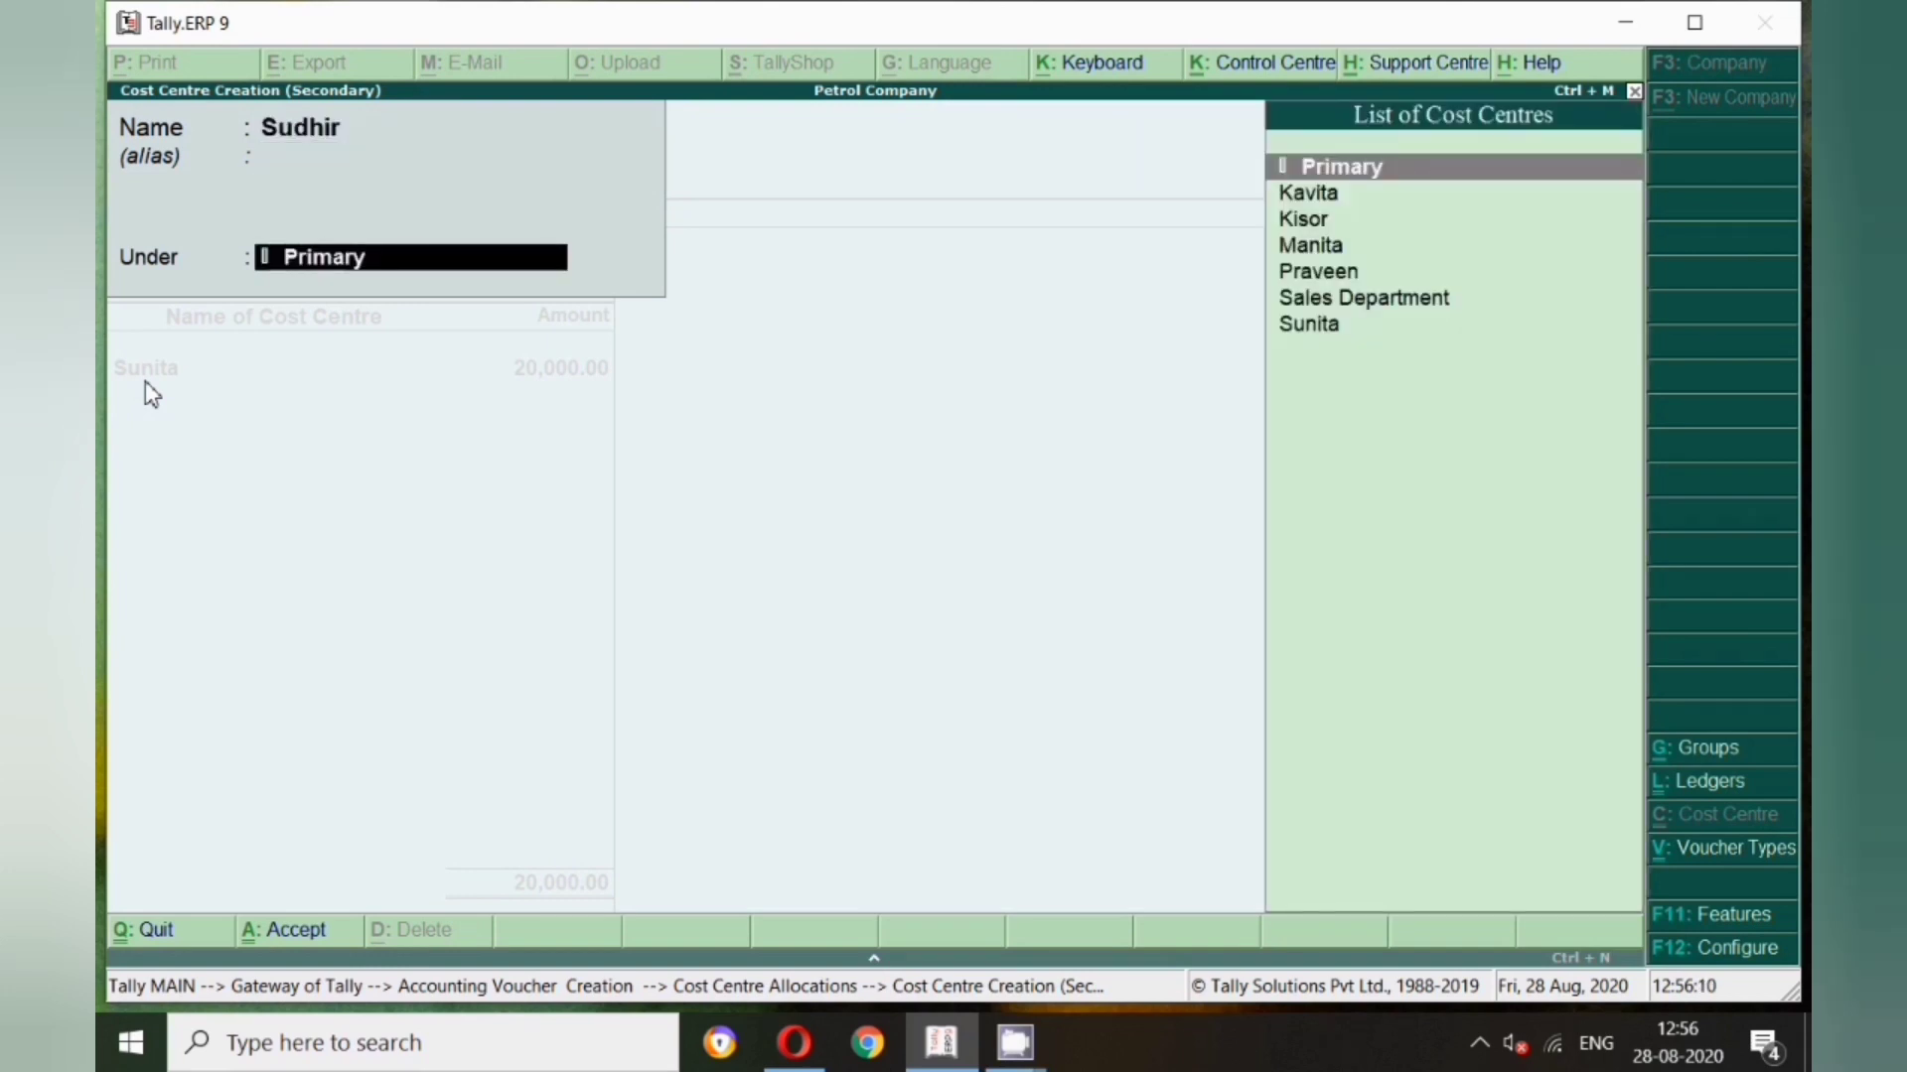
# Create an Accounts Department cost centre under Primary and save the employee's cost centre under it
pyautogui.press('Down')
pyautogui.press('Down')
pyautogui.press('Down')
pyautogui.press('Down')
pyautogui.press('Down')
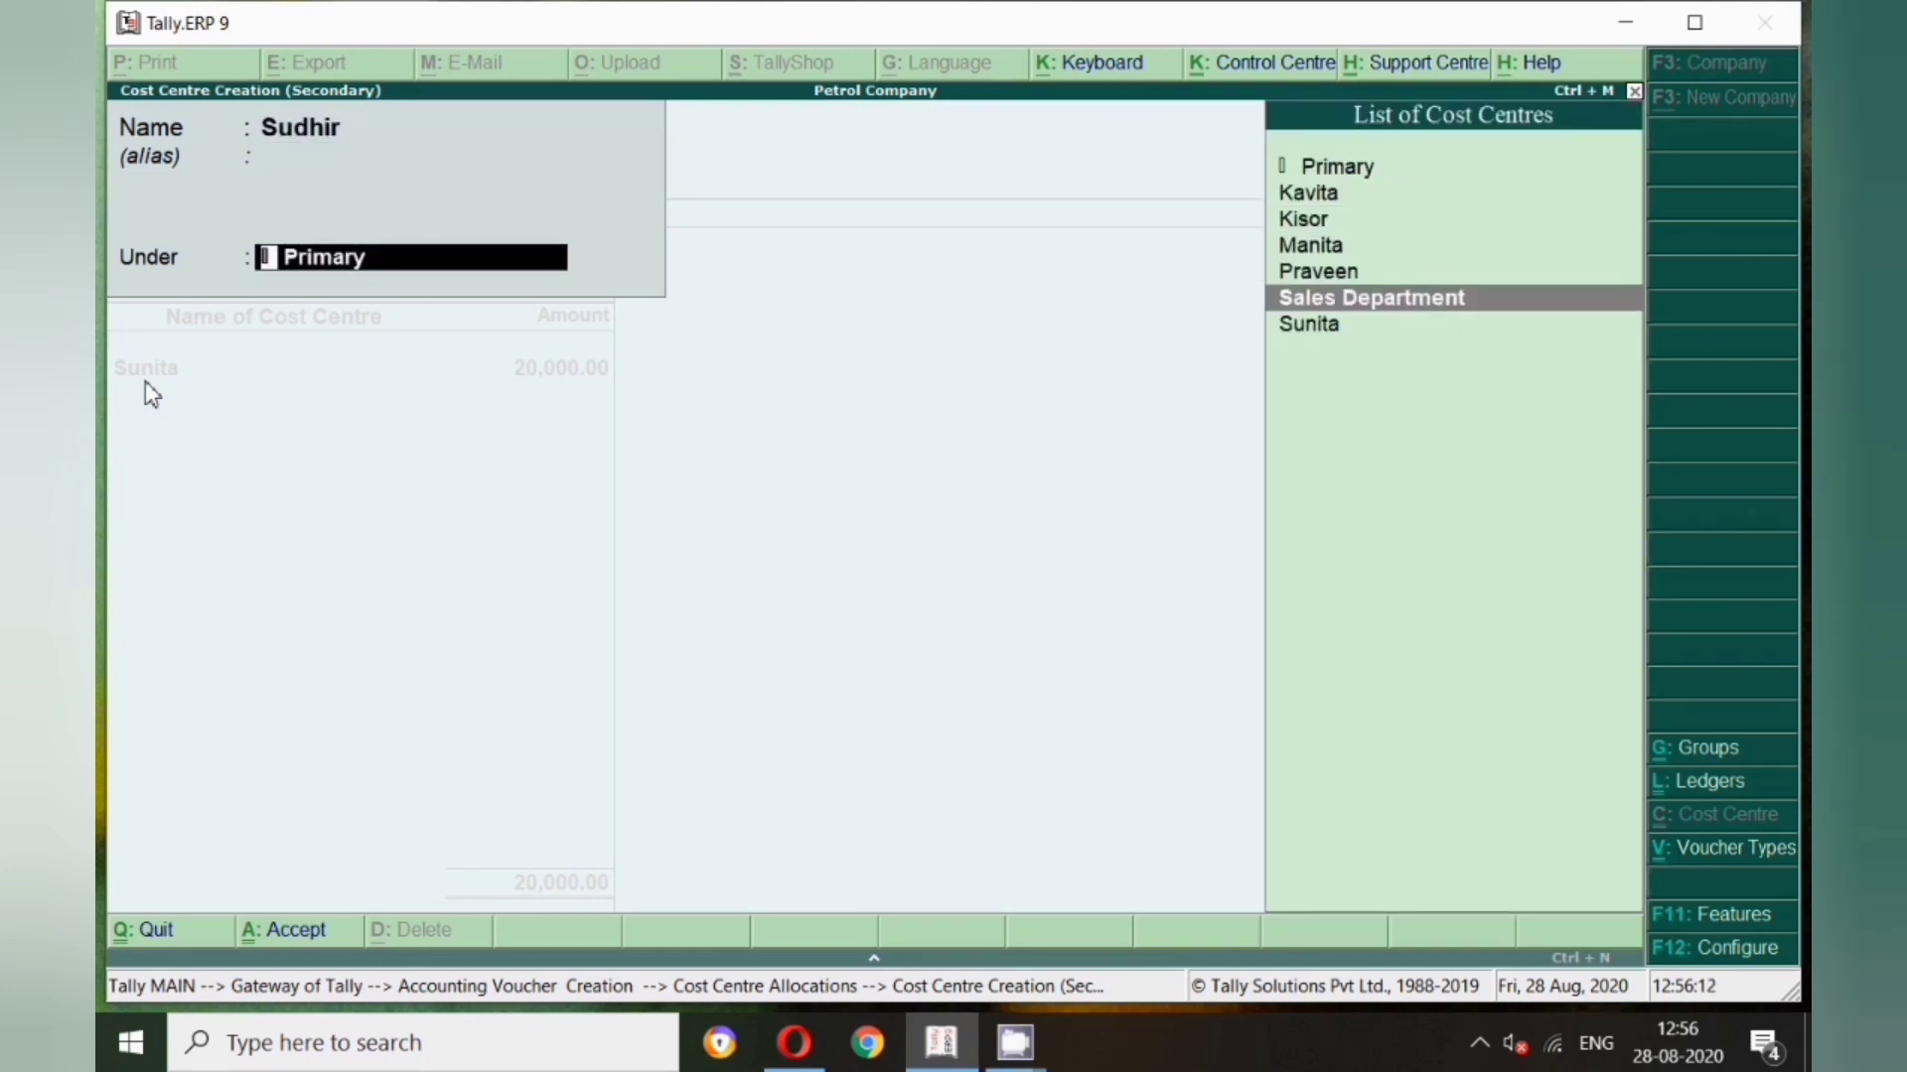
pyautogui.press('Return')
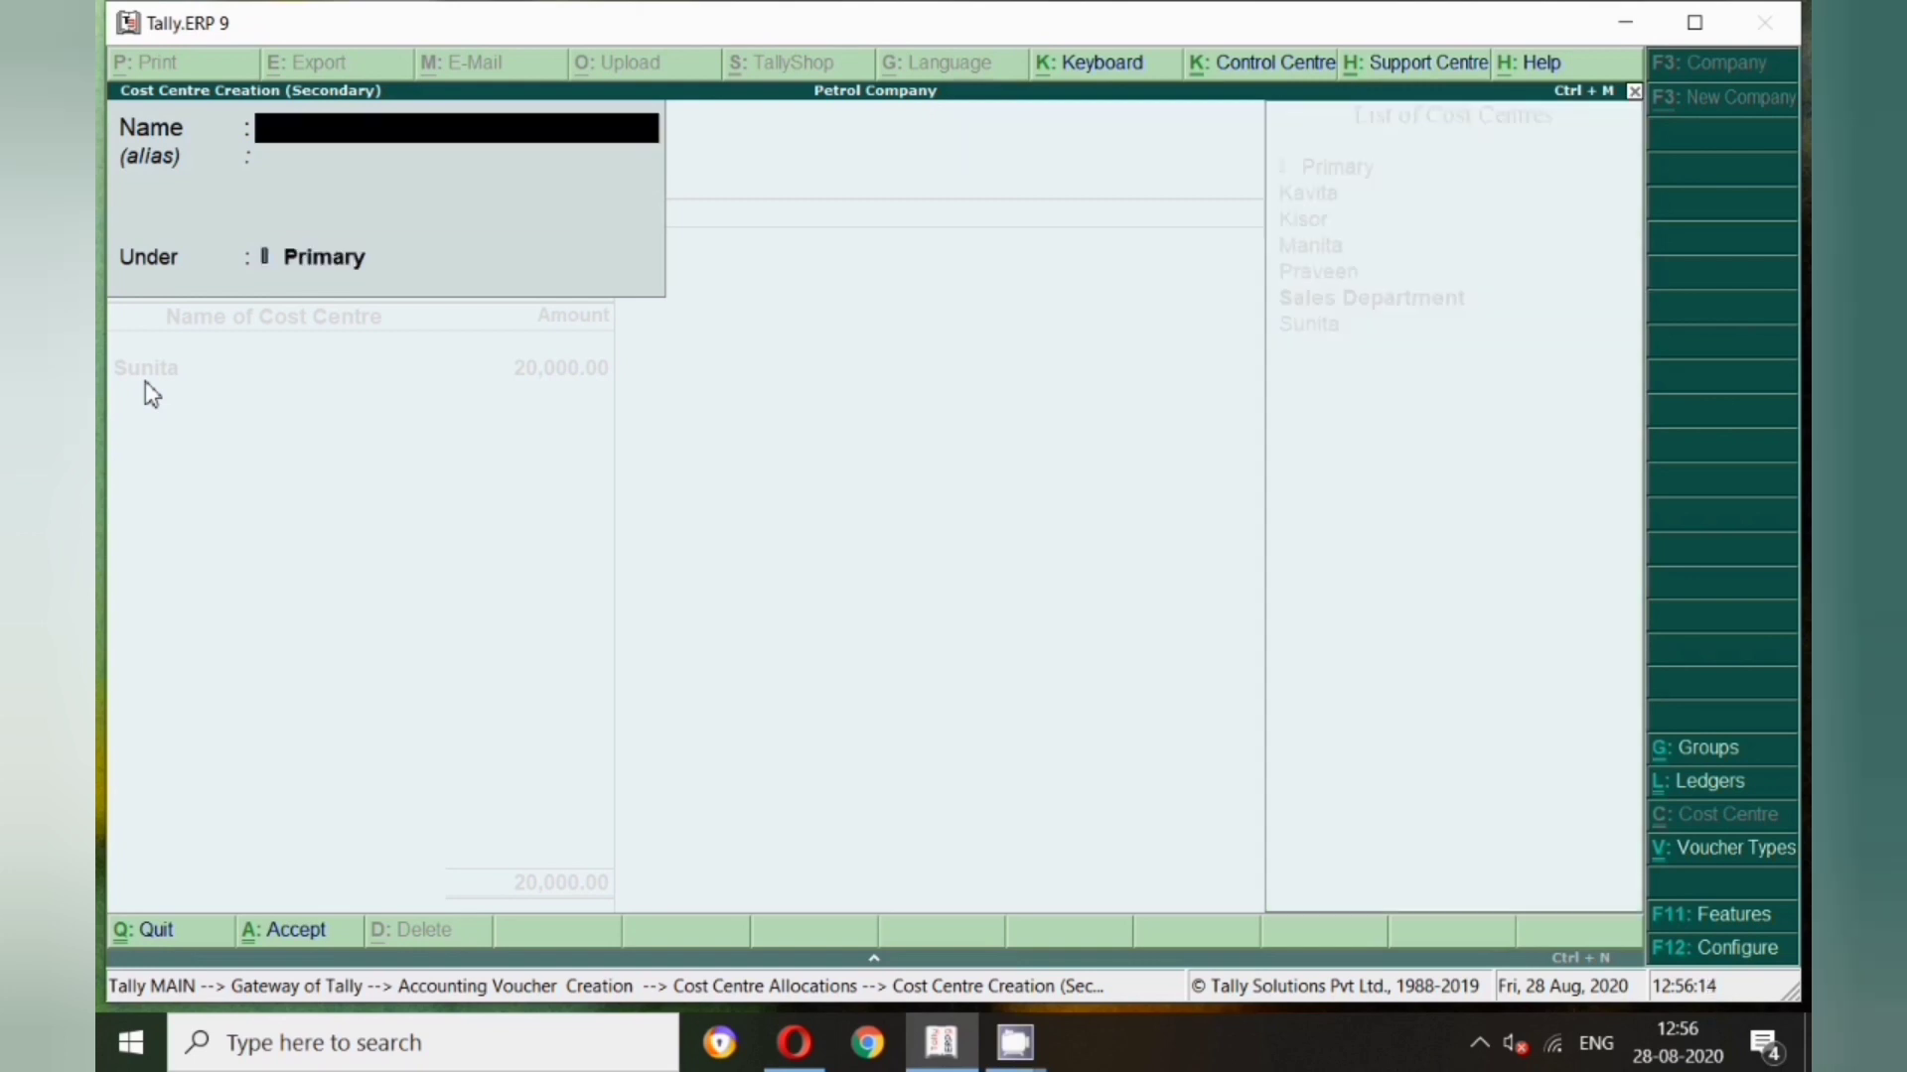
pyautogui.write('Accounts department')
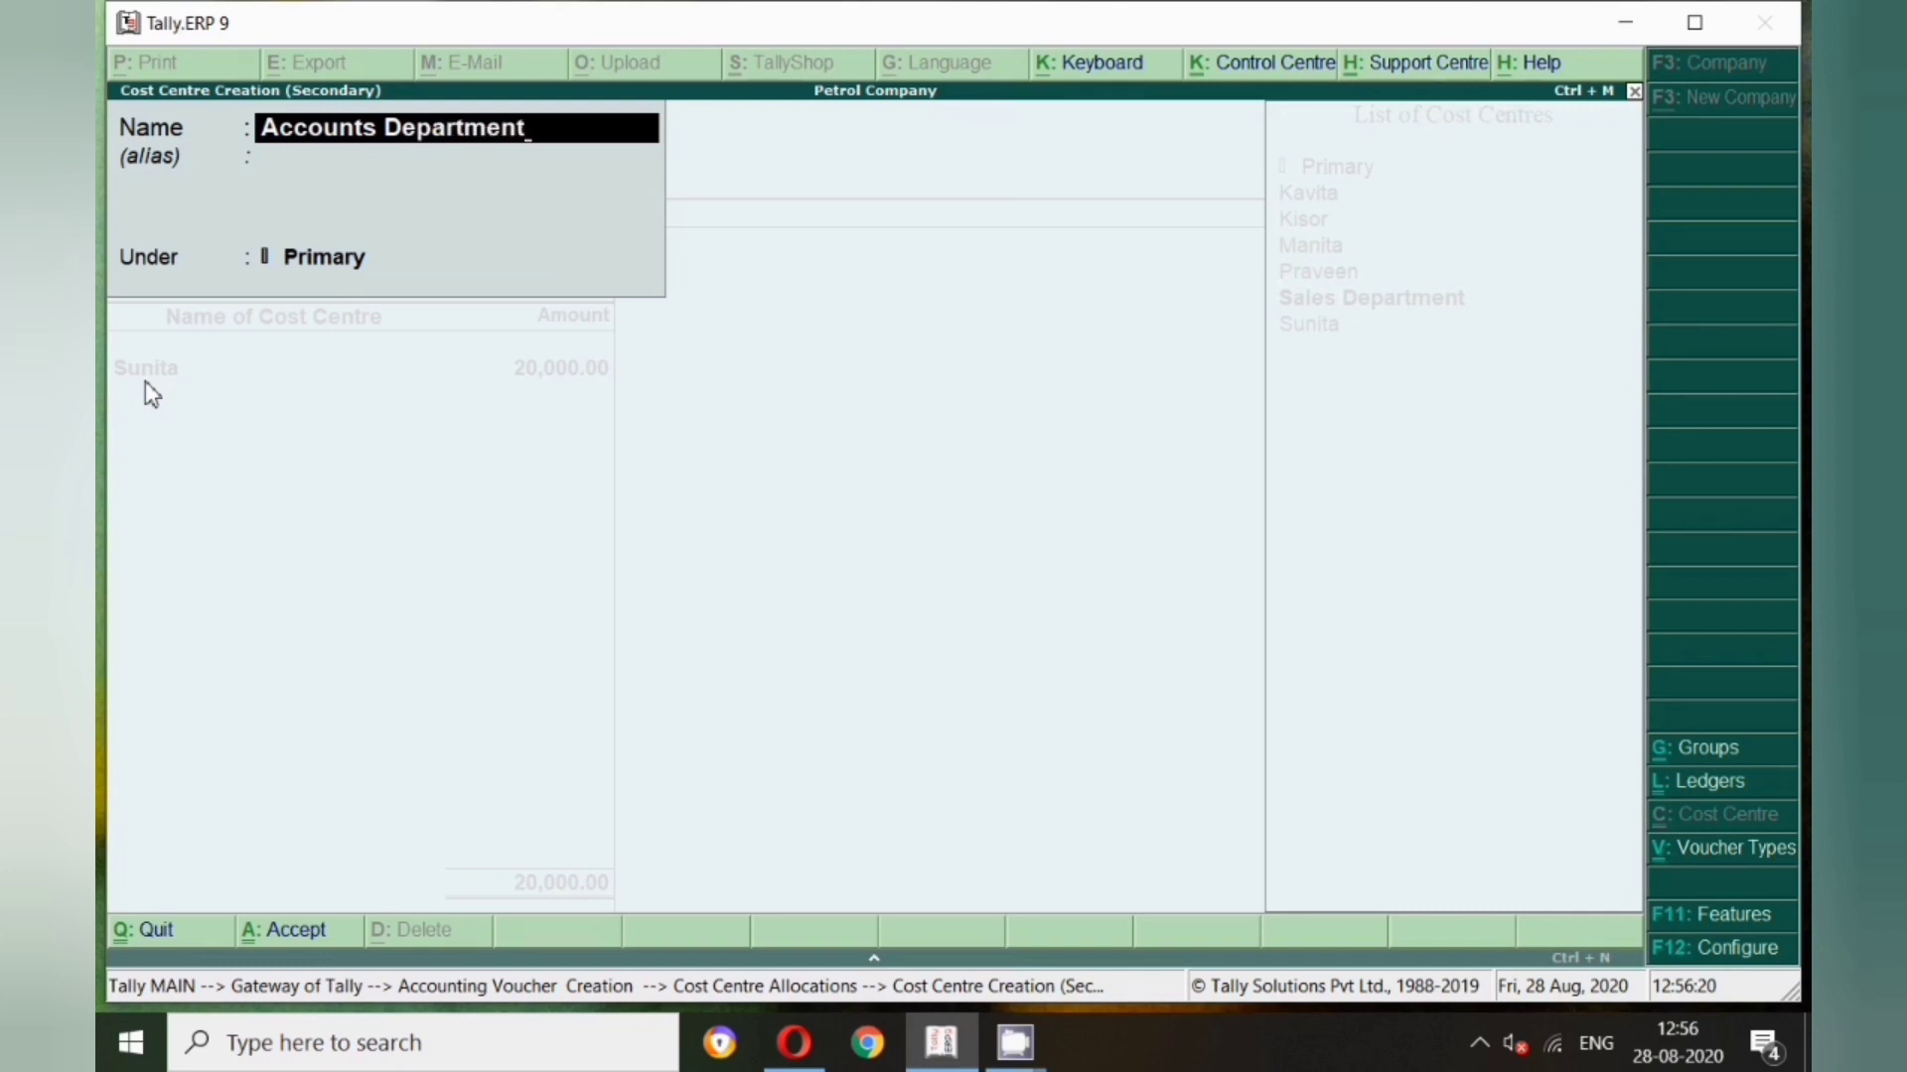
pyautogui.press('Return')
pyautogui.press('Return')
pyautogui.press('Return')
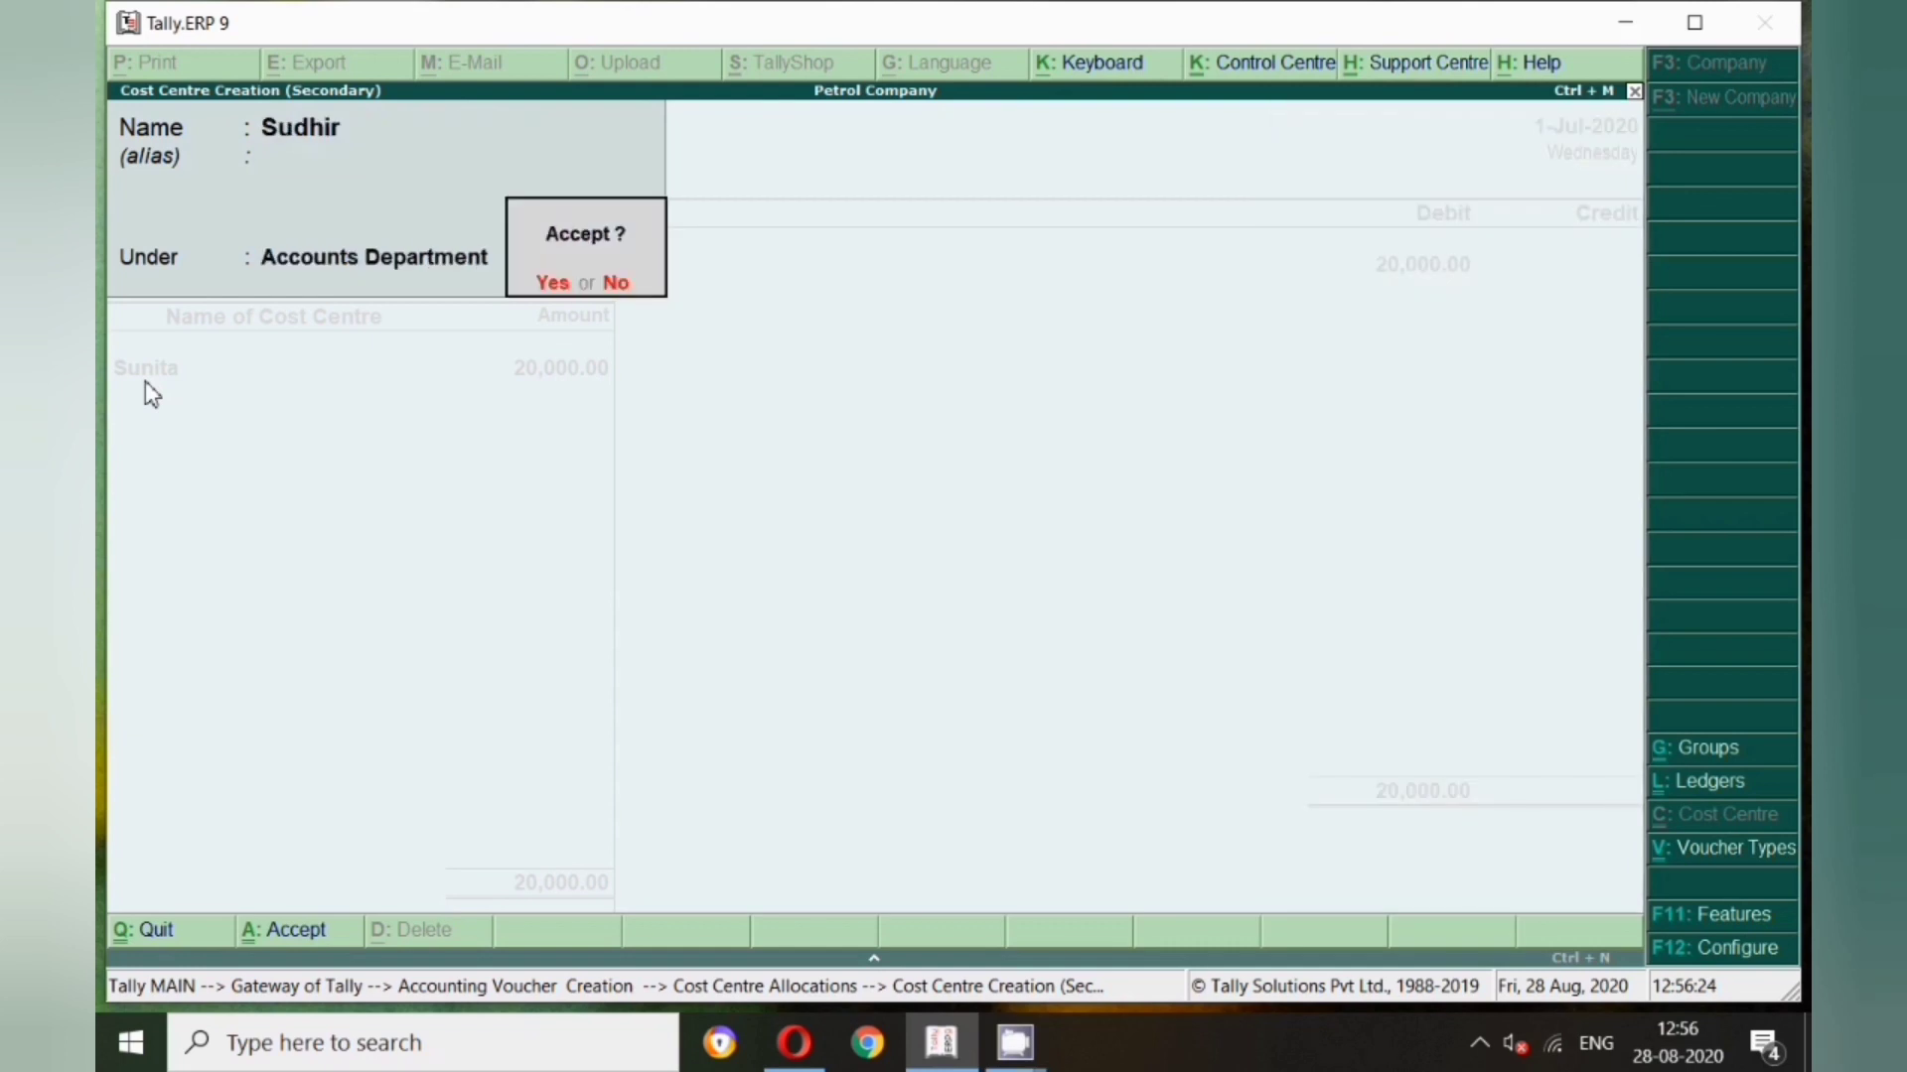
pyautogui.press('Return')
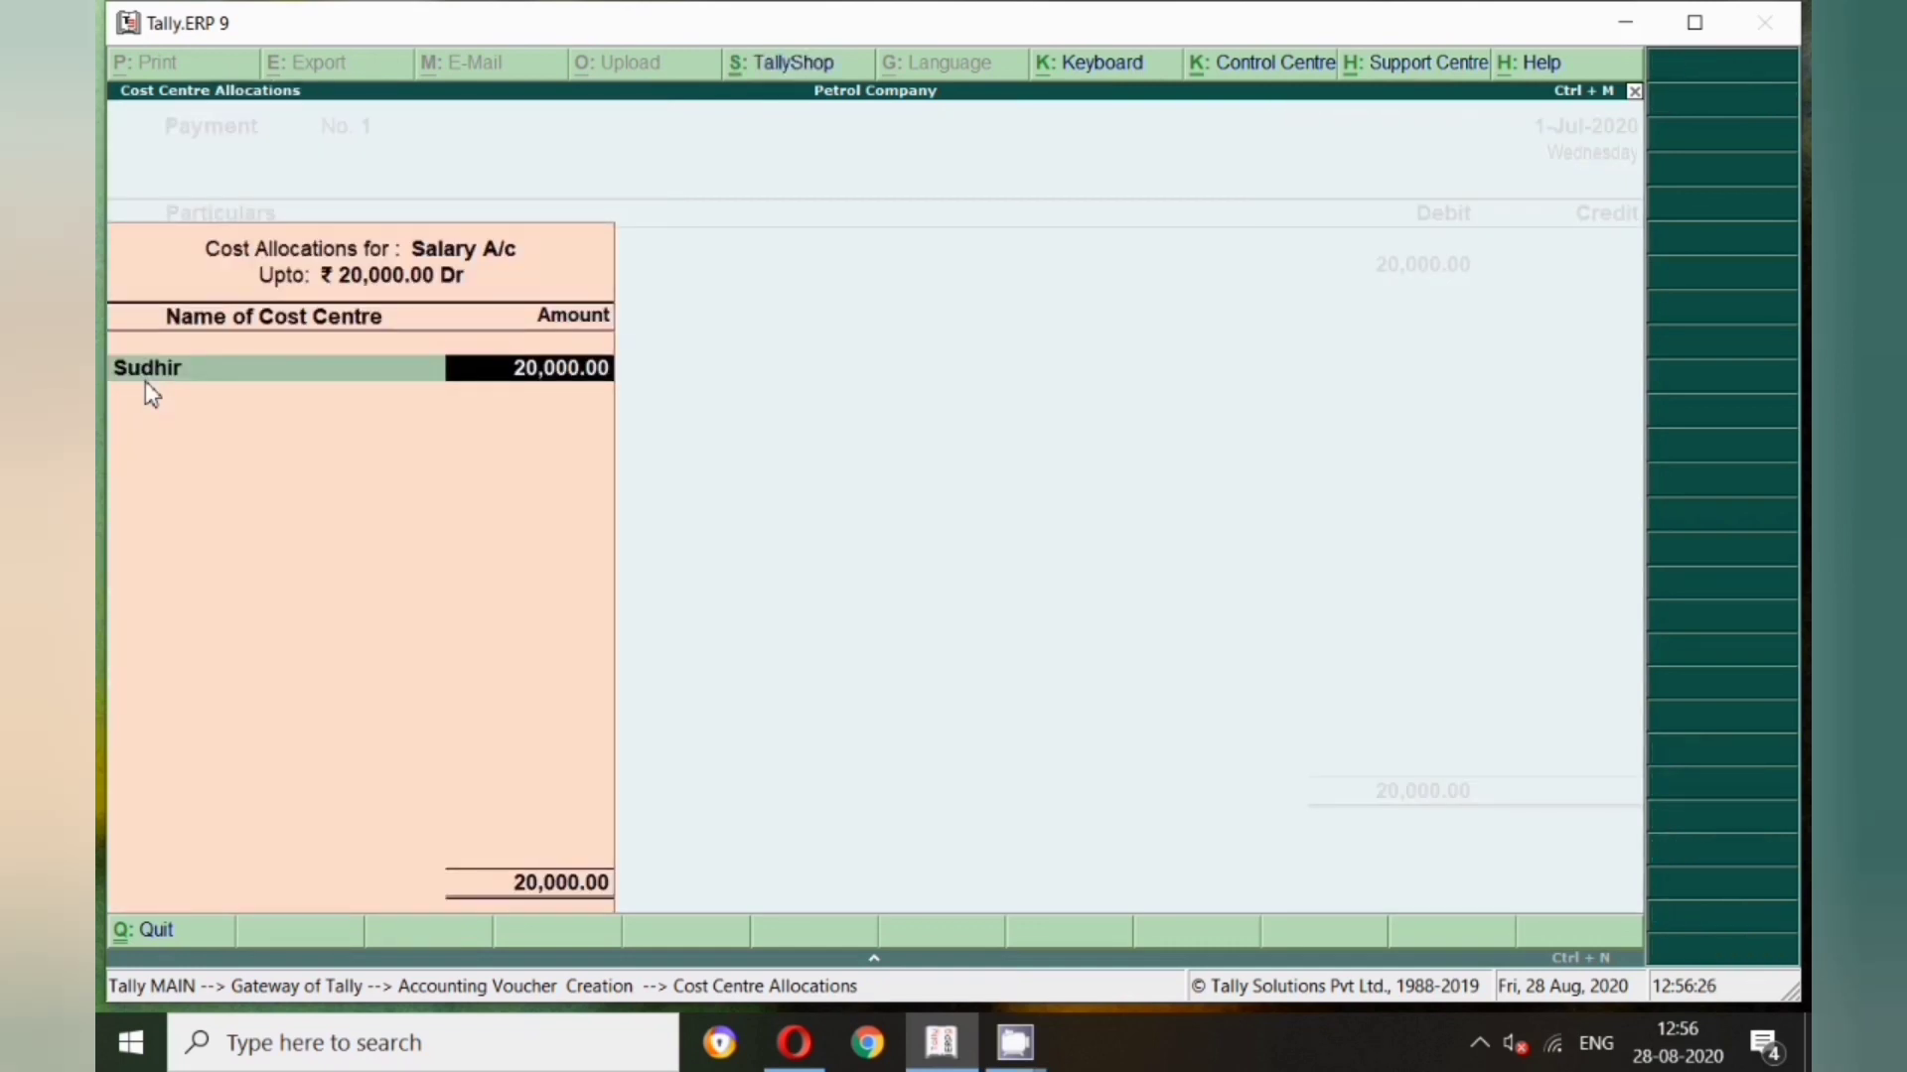
# Try to allocate 50,000 of the Salary A/c payment to the new employee's cost centre
pyautogui.write('50,0')
pyautogui.write('00')
pyautogui.press('Return')
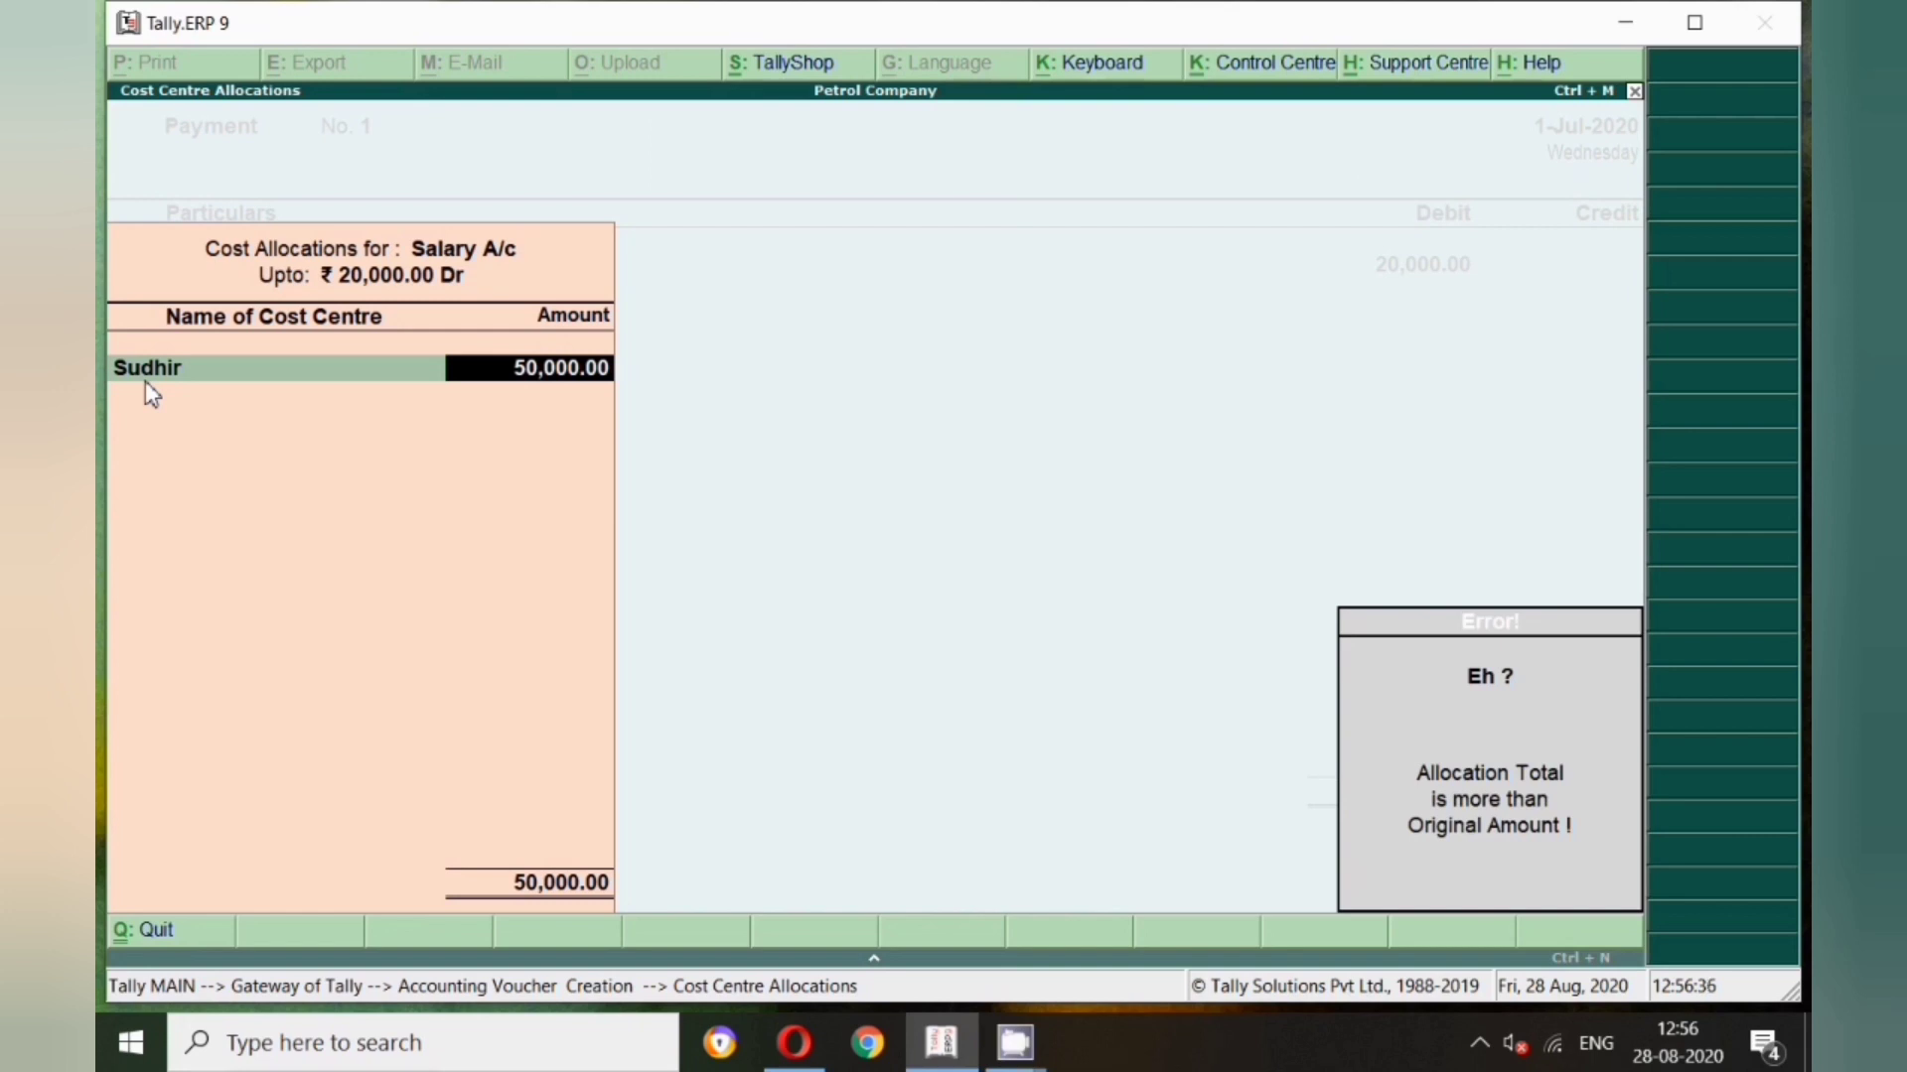
# Try Accounts Department as the cost centre for the 50,000 allocation and switch back to the employee's cost centre
pyautogui.press('BackSpace')
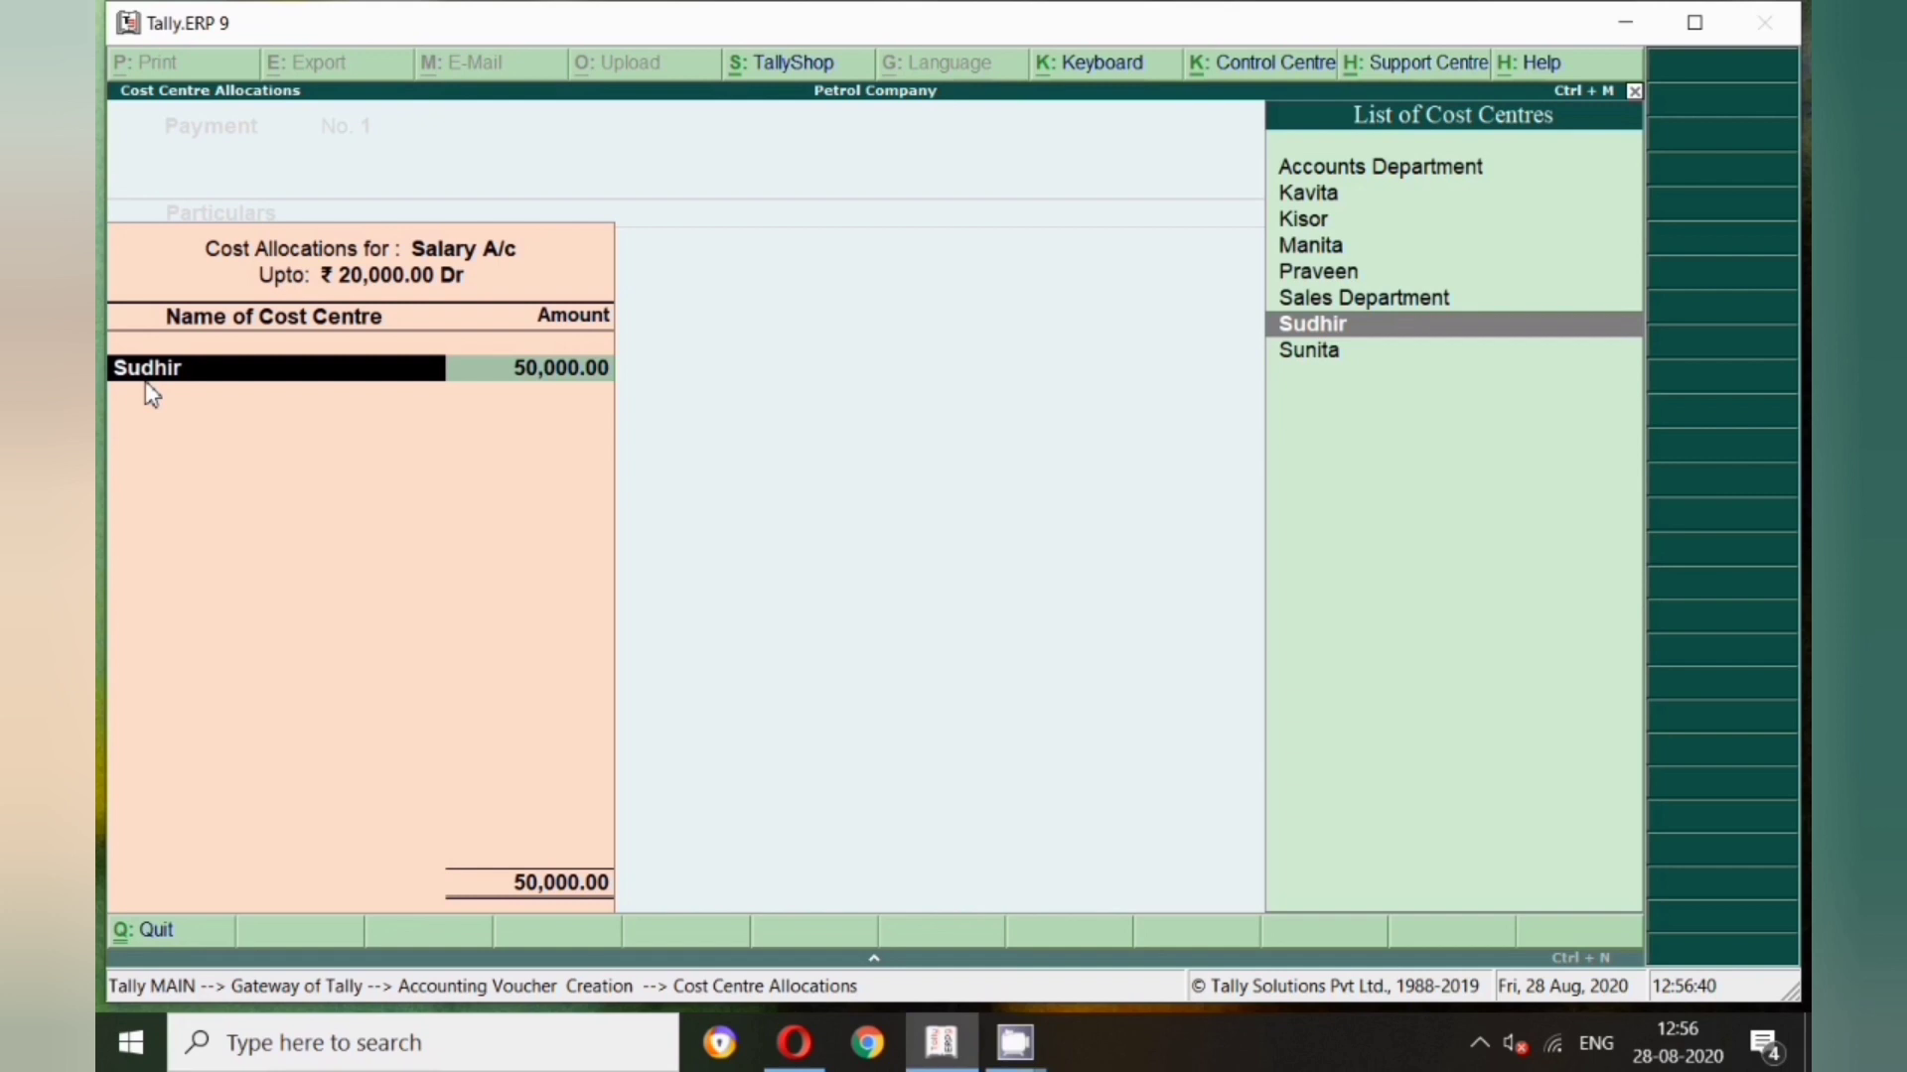
pyautogui.press('Up')
pyautogui.press('Up')
pyautogui.press('Up')
pyautogui.press('Up')
pyautogui.press('Up')
pyautogui.press('Up')
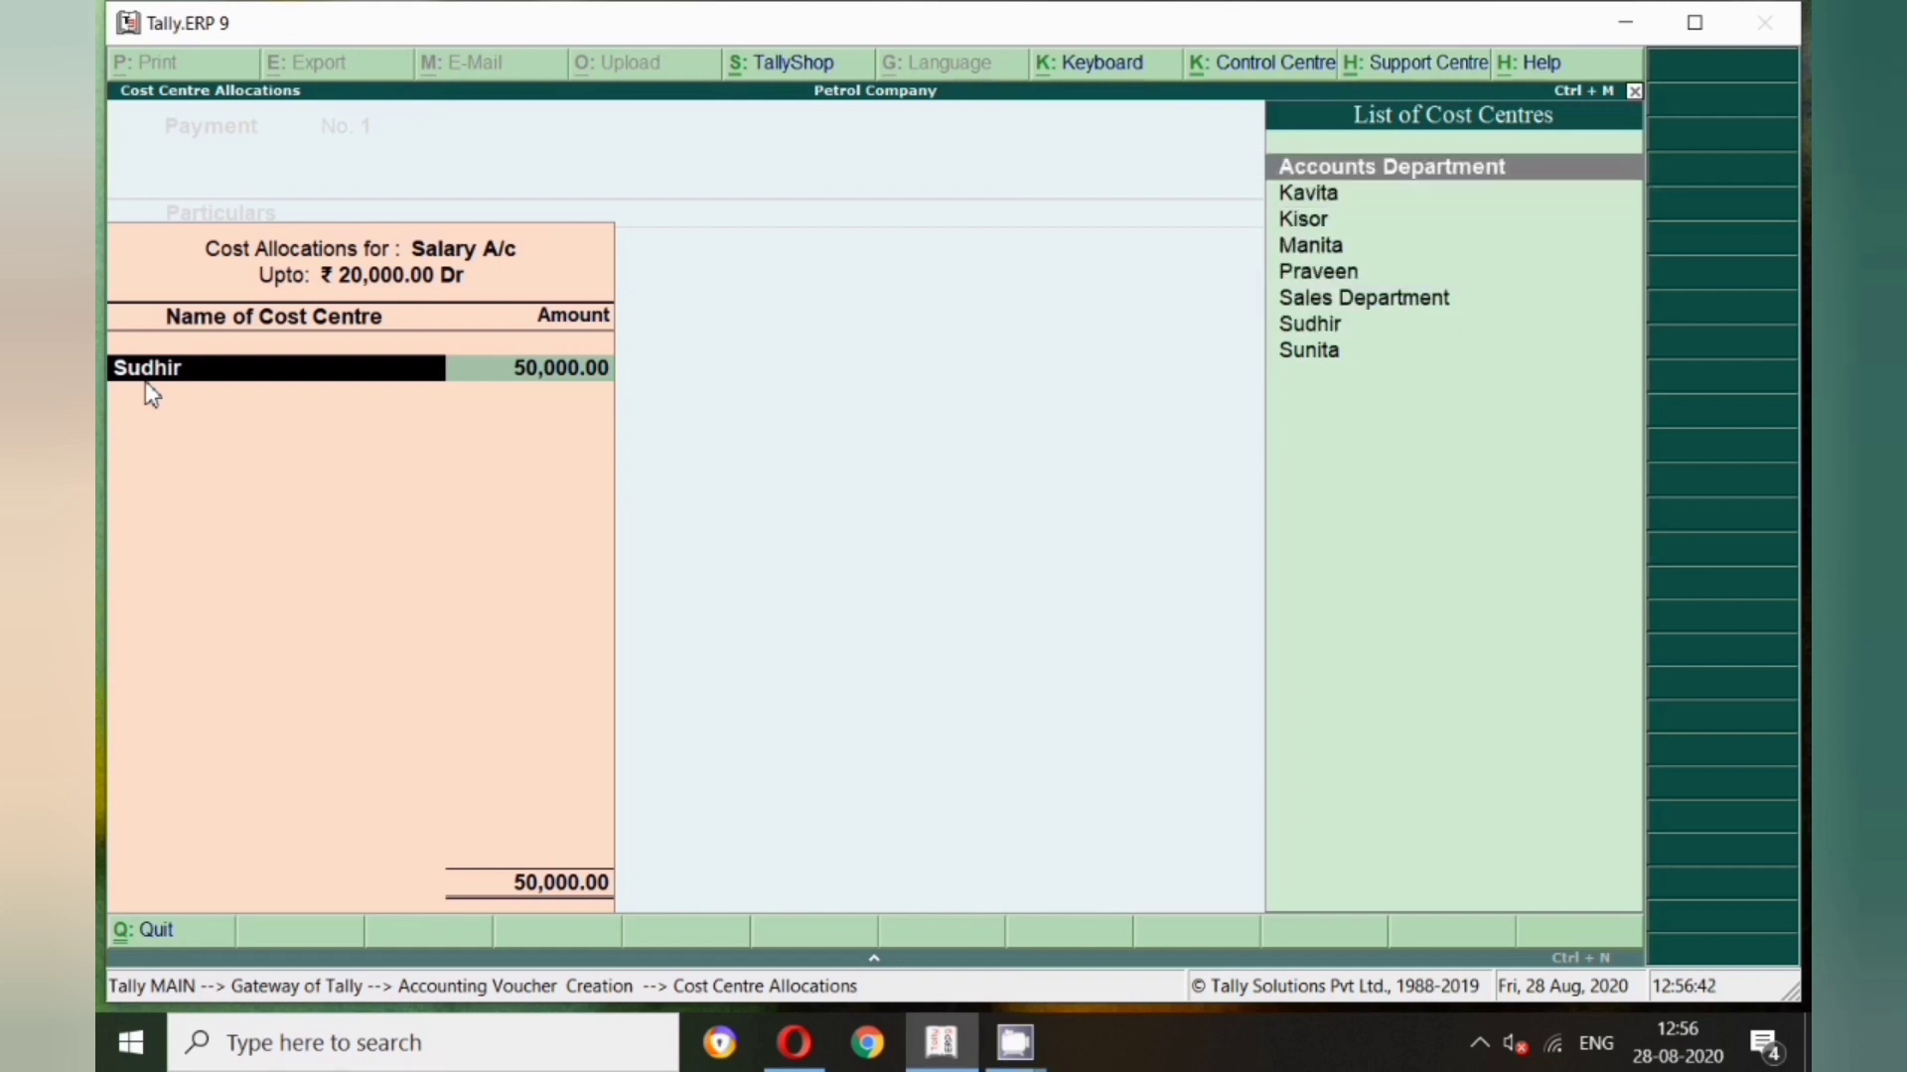
pyautogui.press('Return')
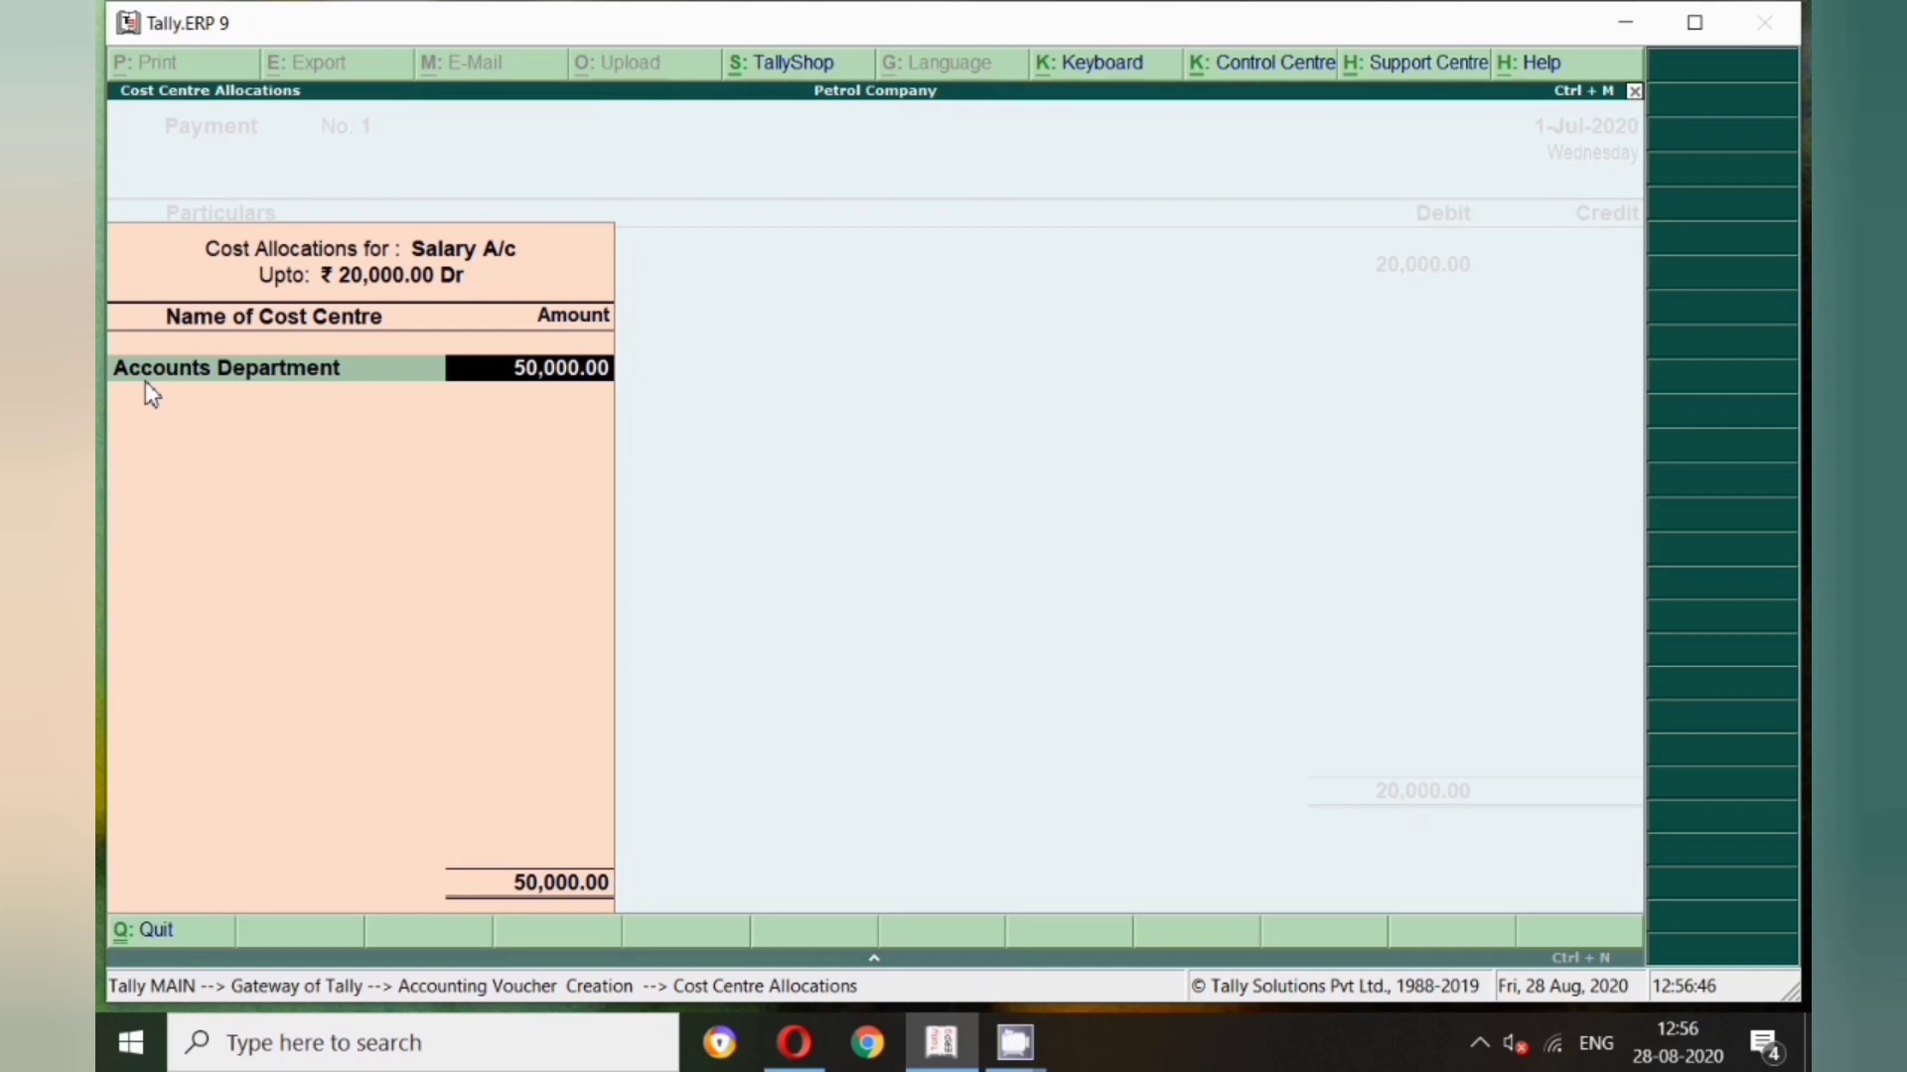
pyautogui.press('BackSpace')
pyautogui.write('Su')
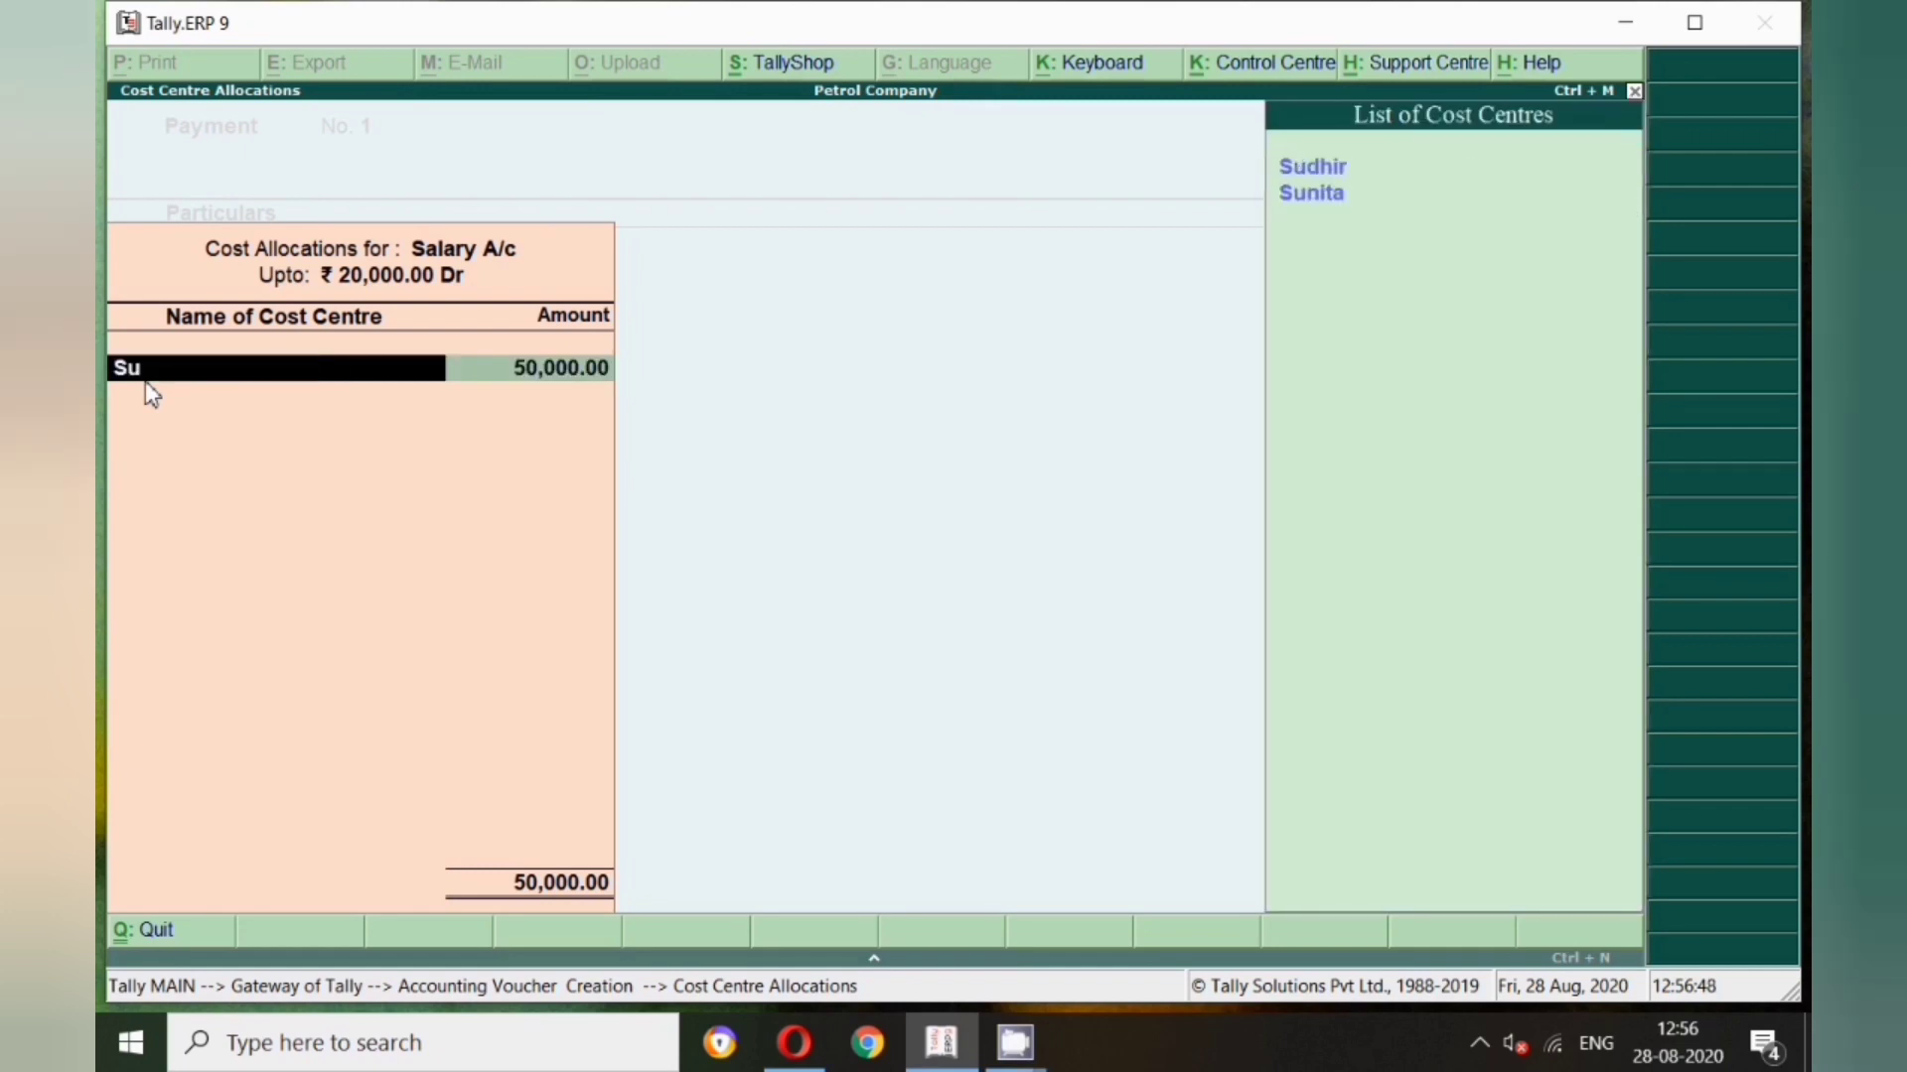
pyautogui.press('Return')
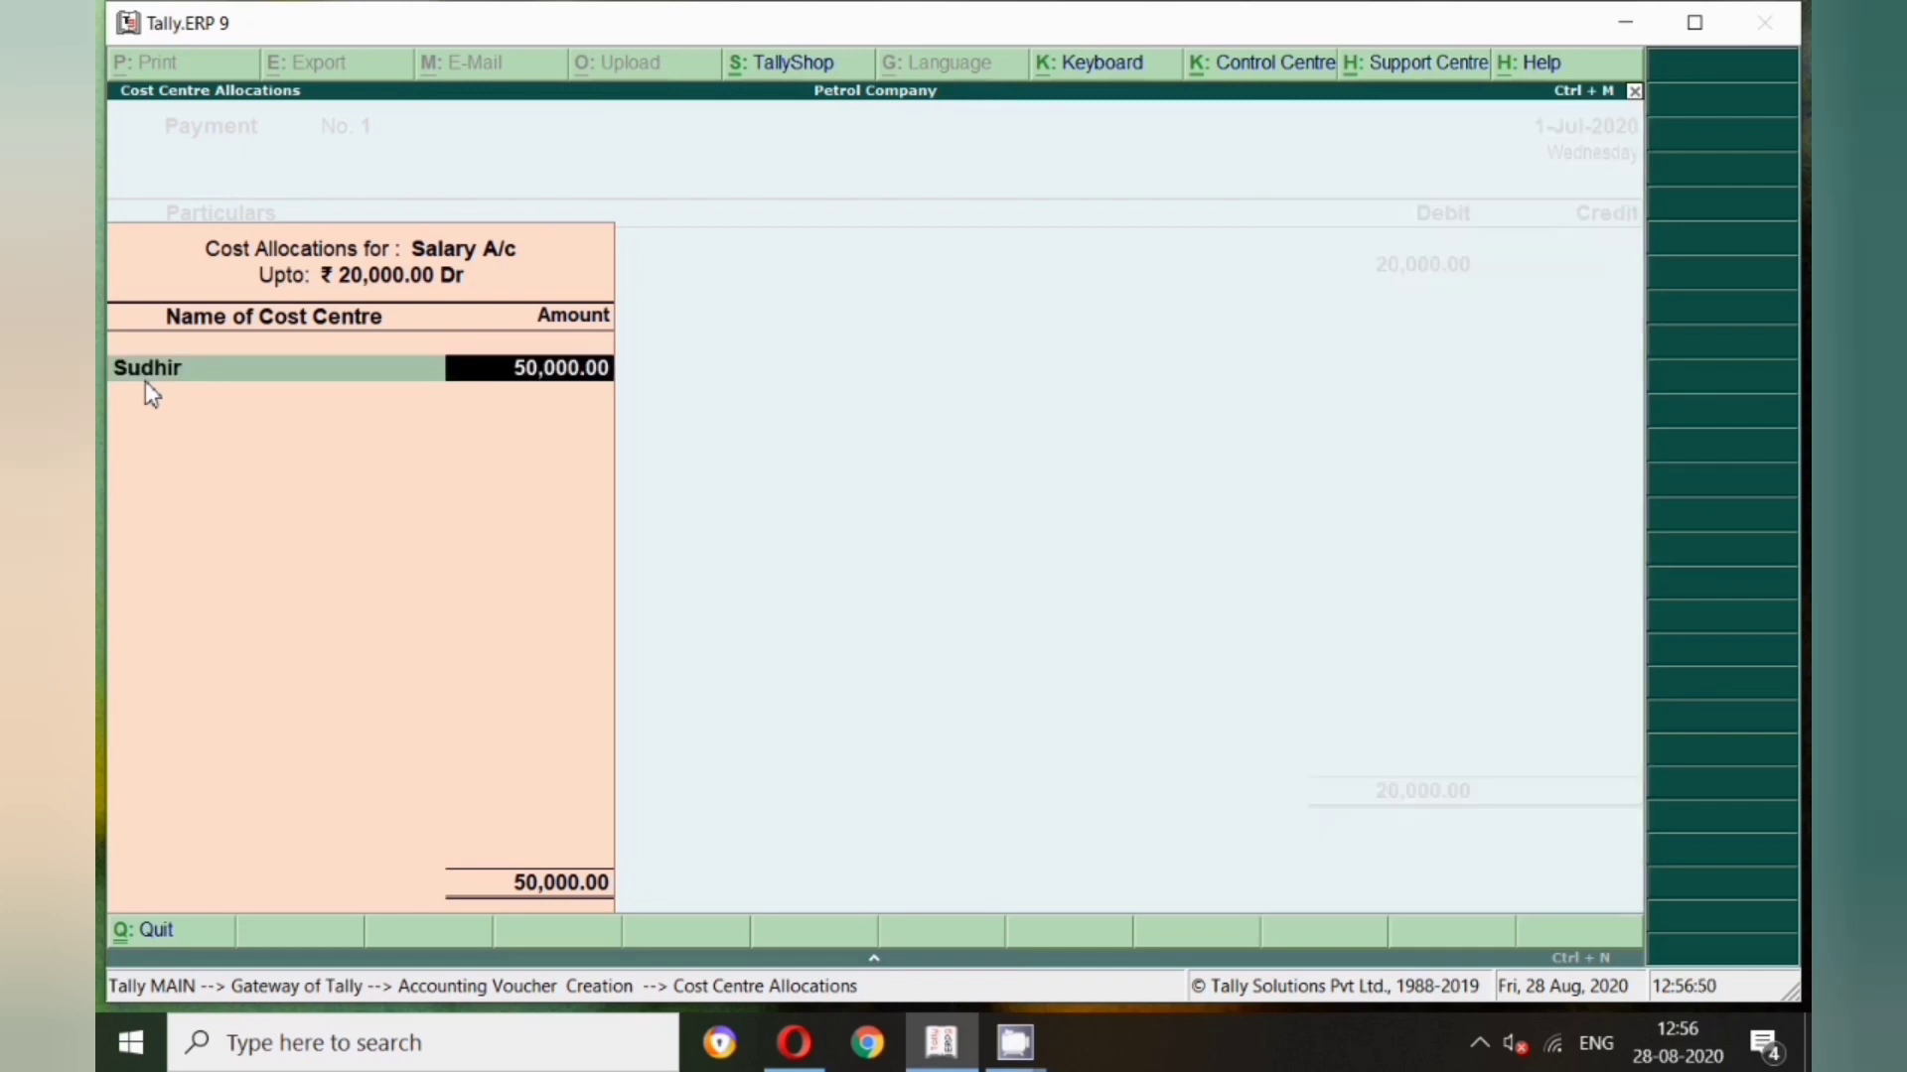
# Check the parent assigned to the employee's cost centre and re-accept it under Accounts Department
pyautogui.press('BackSpace')
pyautogui.hotkey('ctrl', 'Return')
pyautogui.press('Return')
pyautogui.press('Return')
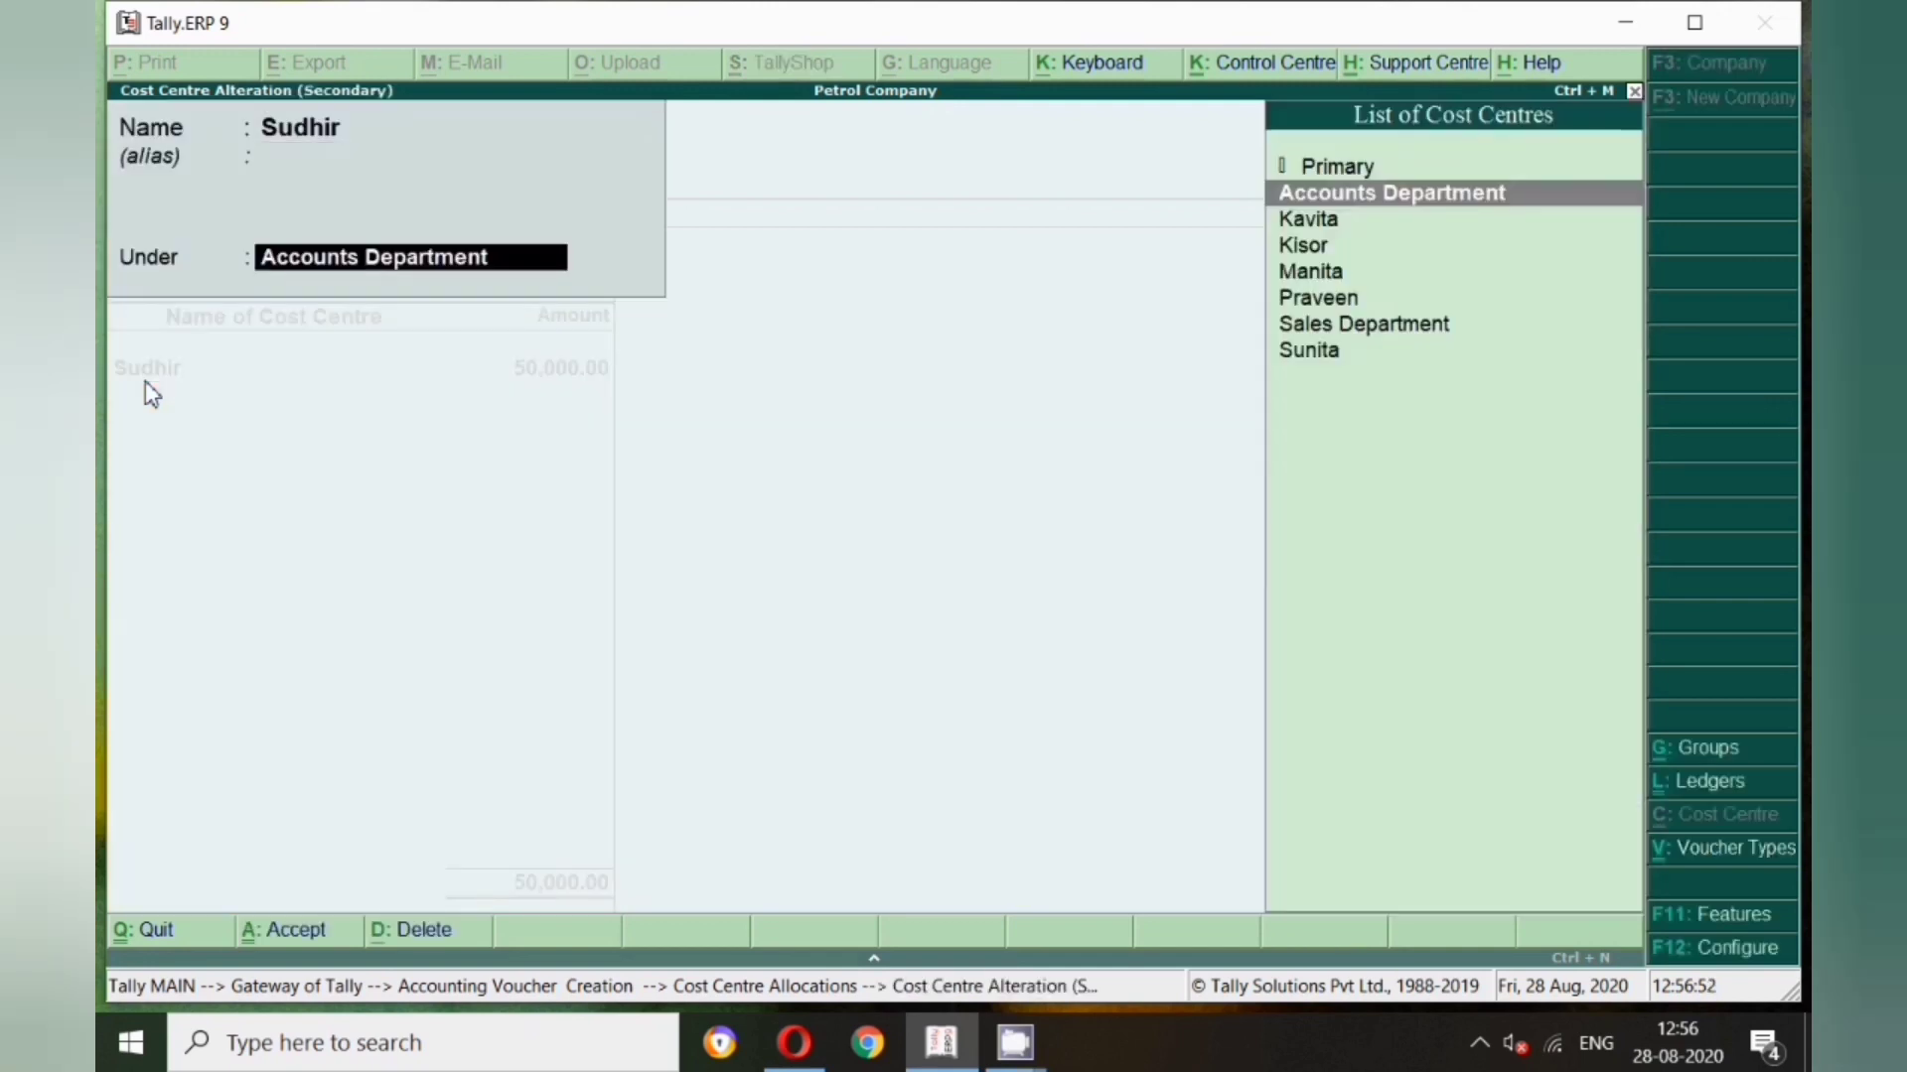
pyautogui.press('Return')
pyautogui.press('y')
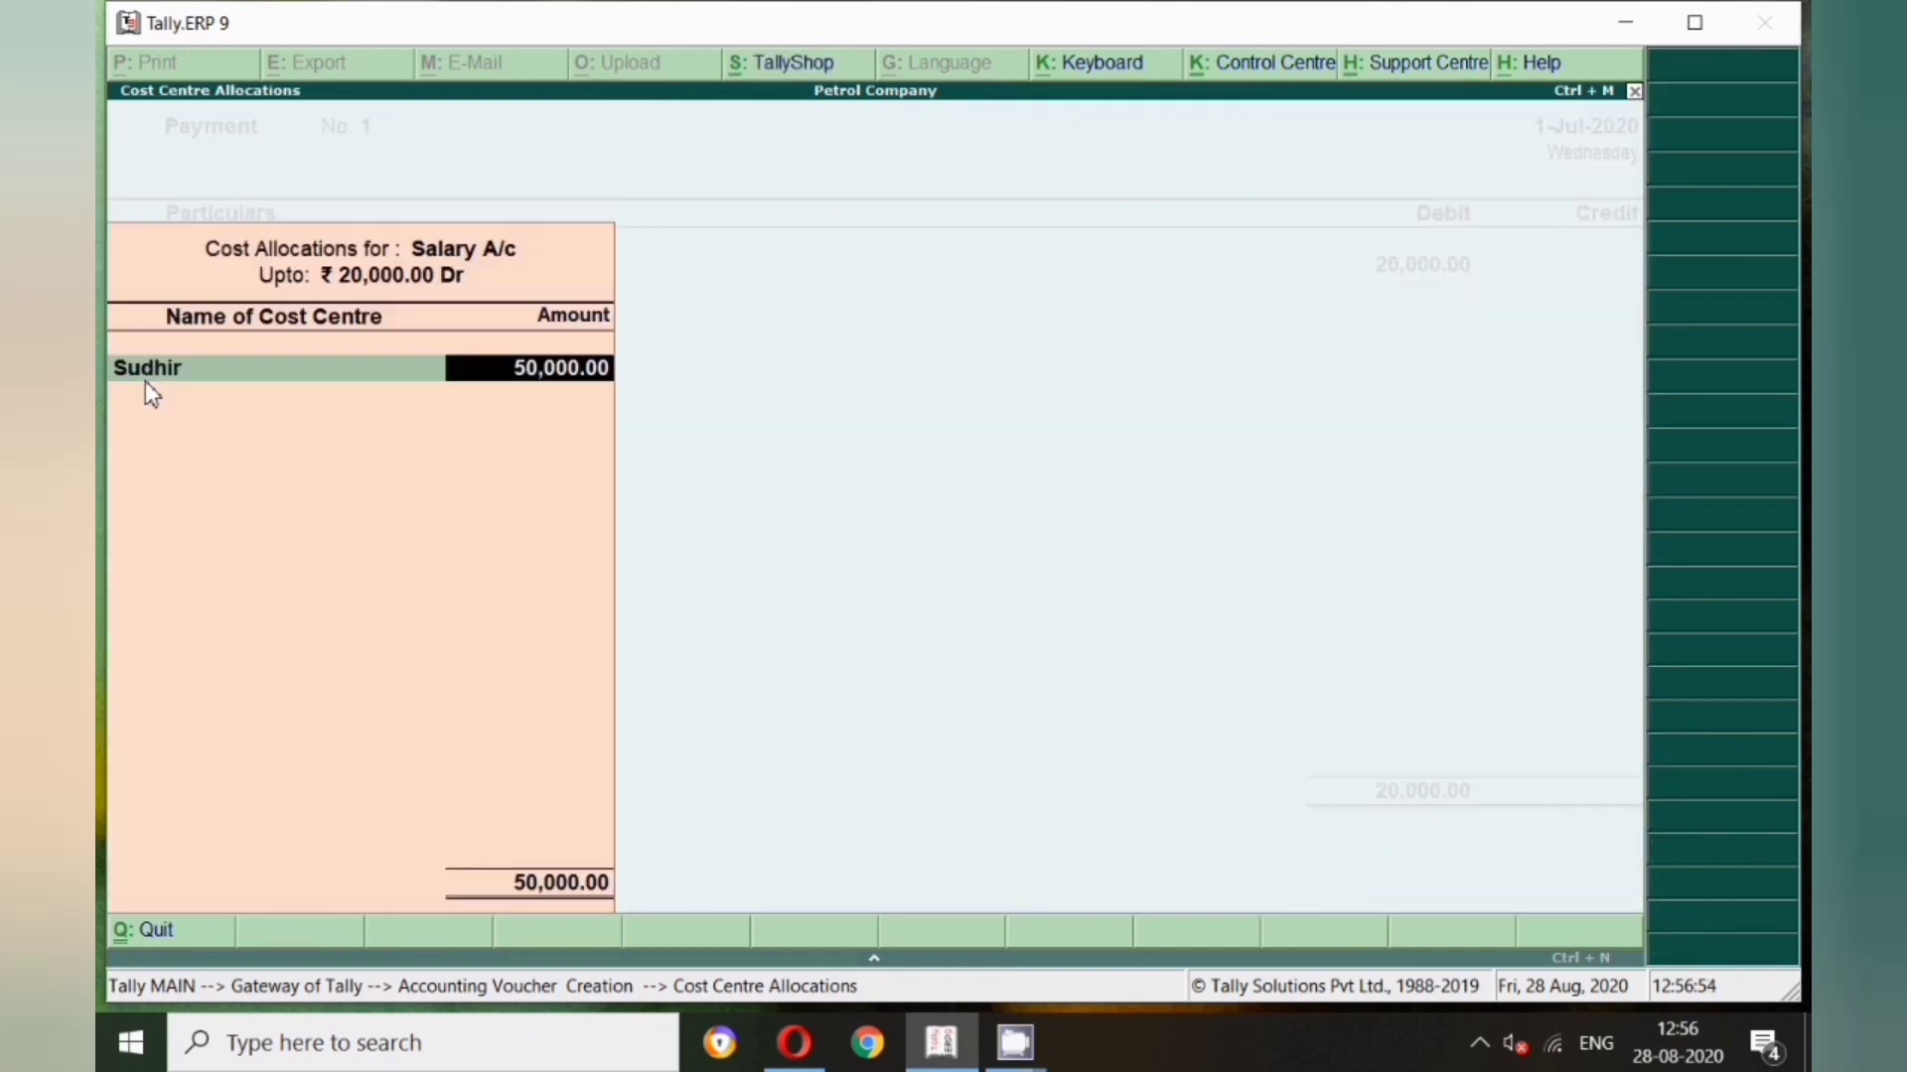
pyautogui.press('Return')
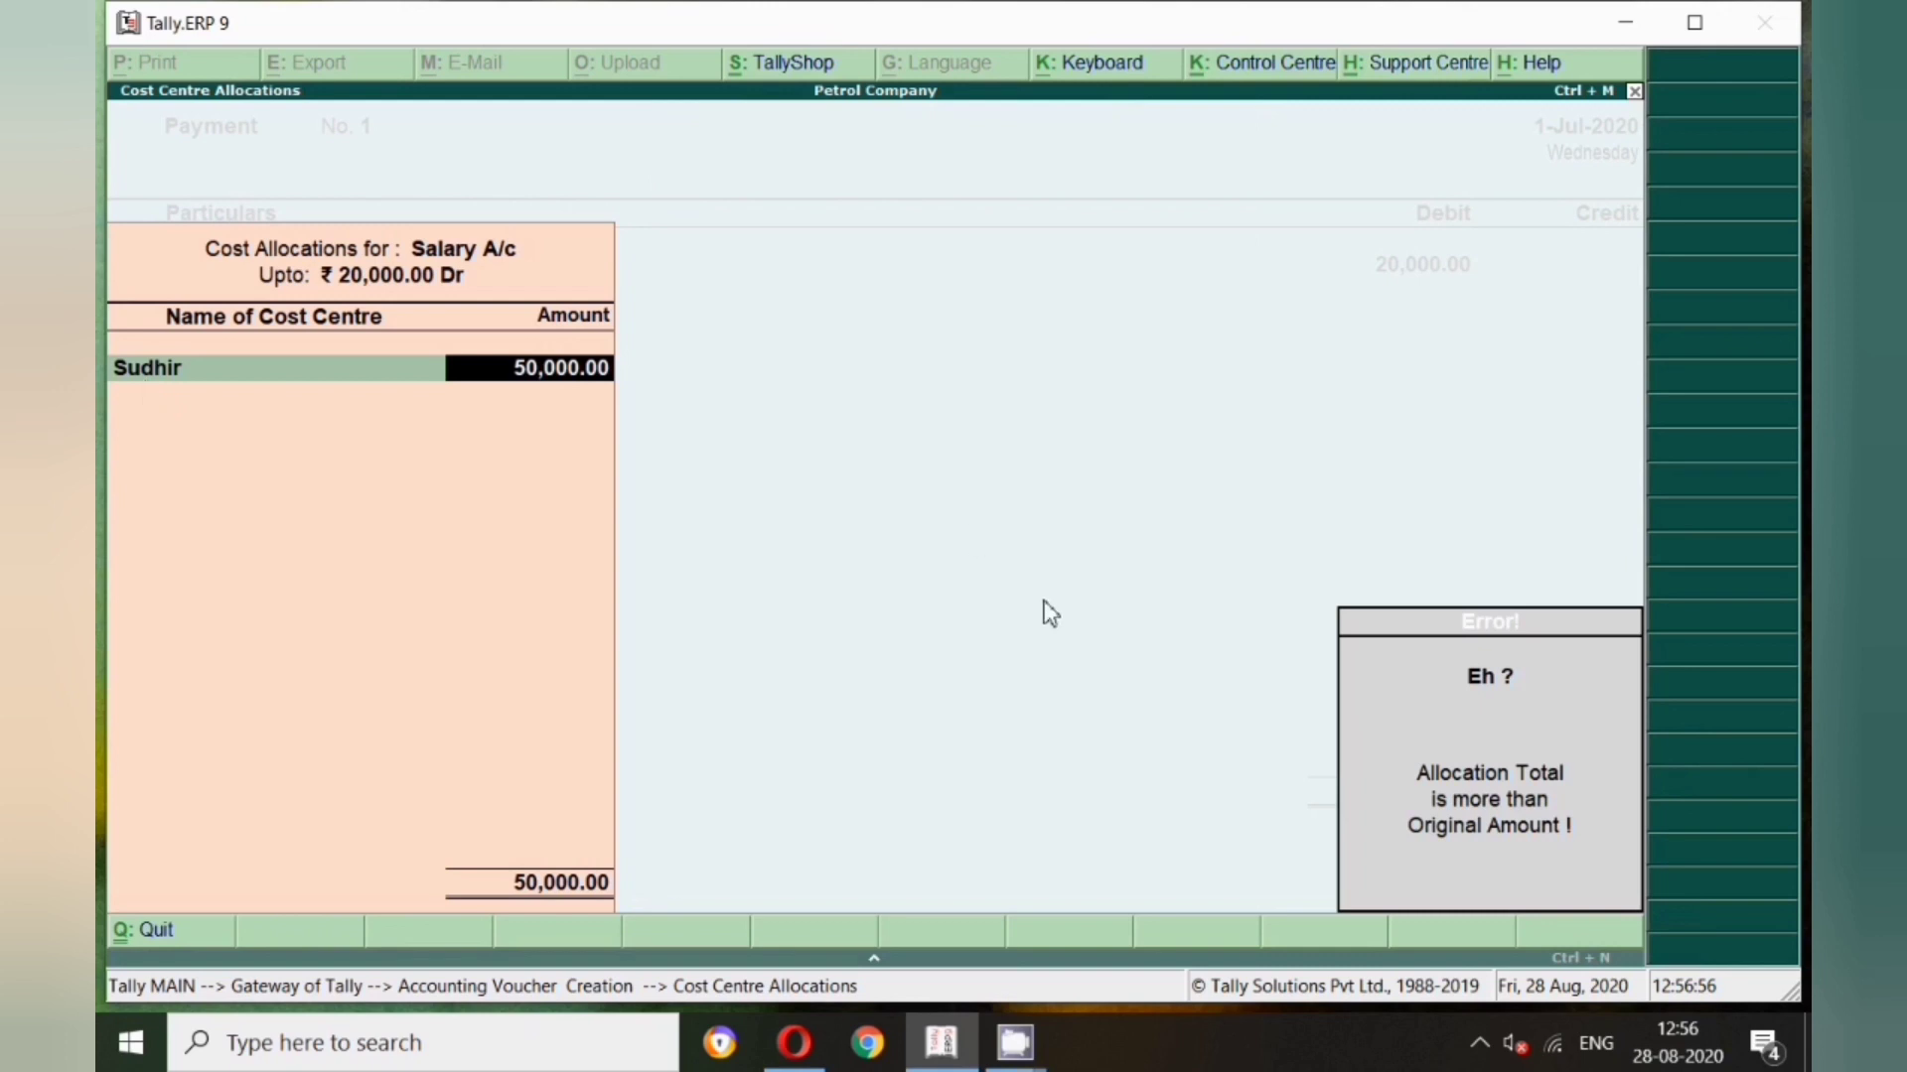
pyautogui.click(1480, 1041)
pyautogui.rightClick(1568, 926)
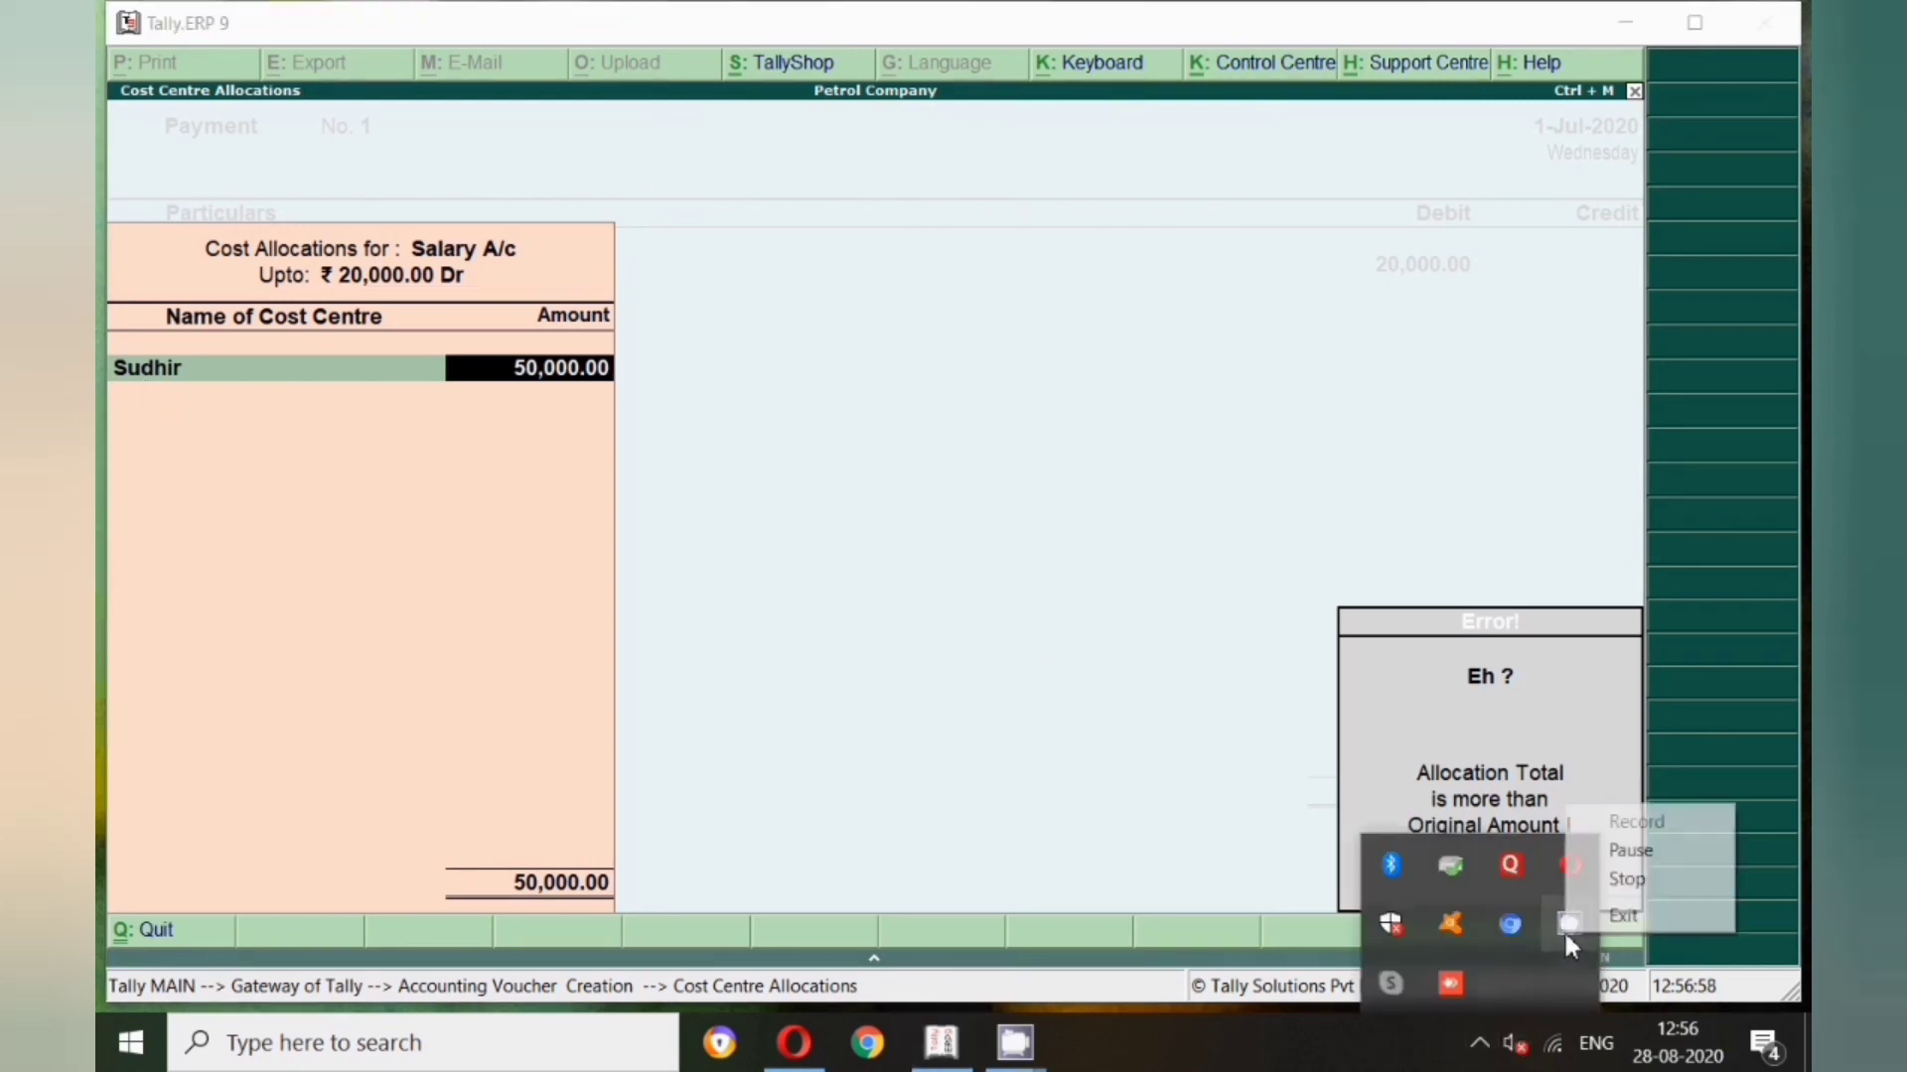
pyautogui.click(1634, 851)
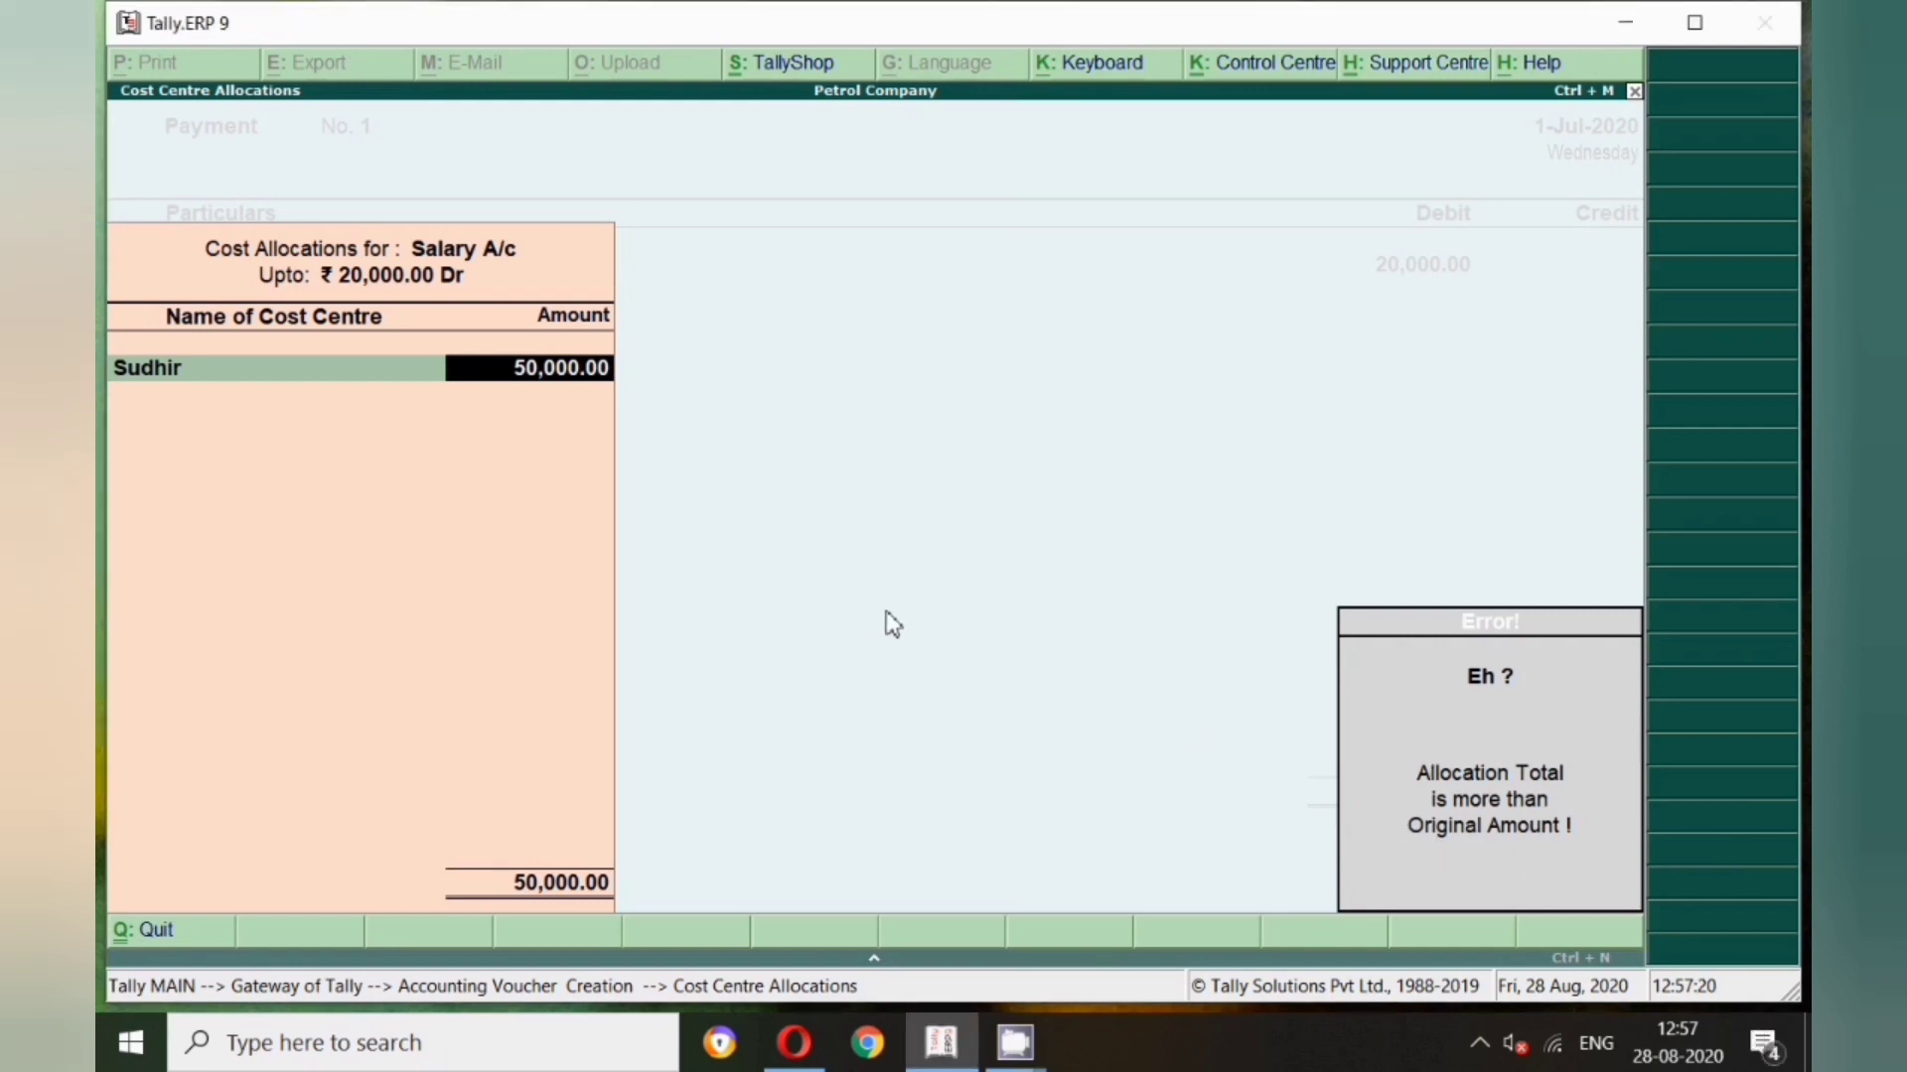
# Return from the cost allocation to the payment voucher and set the Salary A/c debit to 2,00,000
pyautogui.press('Escape')
pyautogui.press('BackSpace')
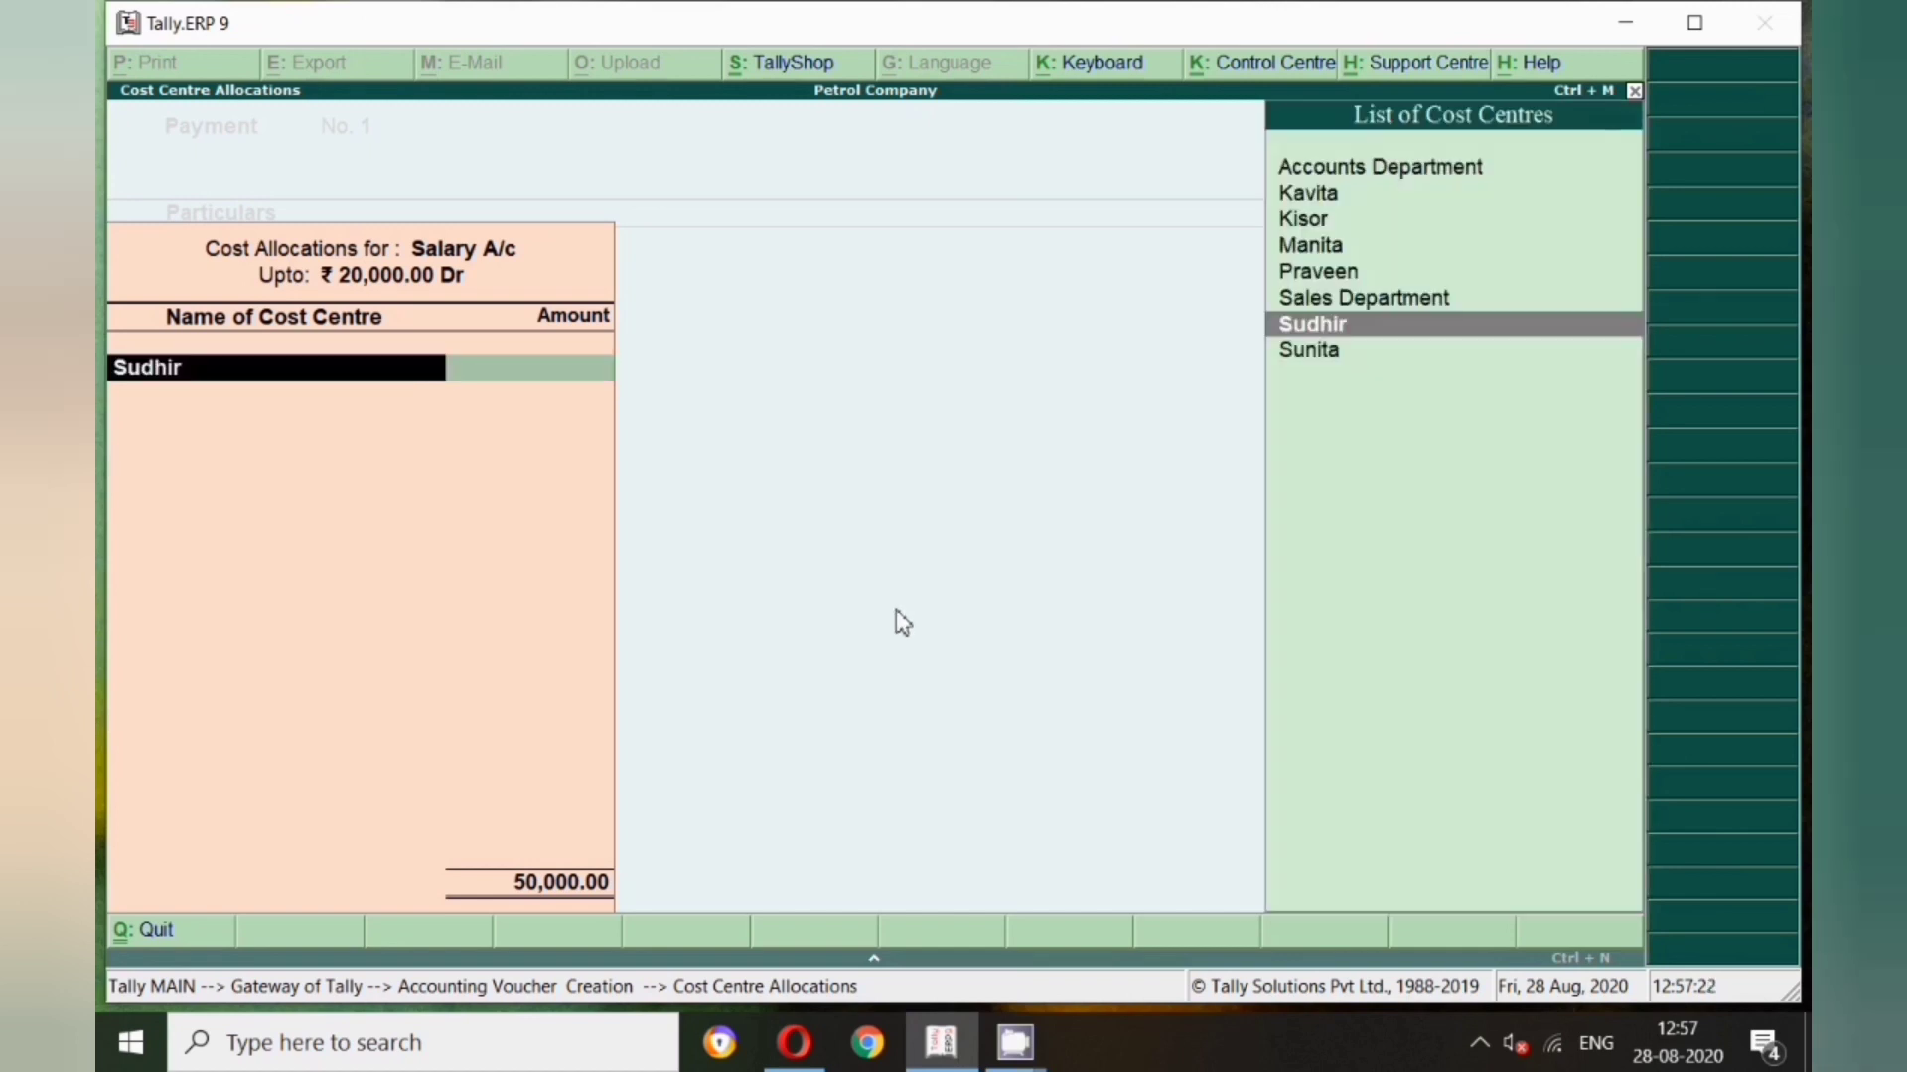
pyautogui.press('BackSpace')
pyautogui.write('20')
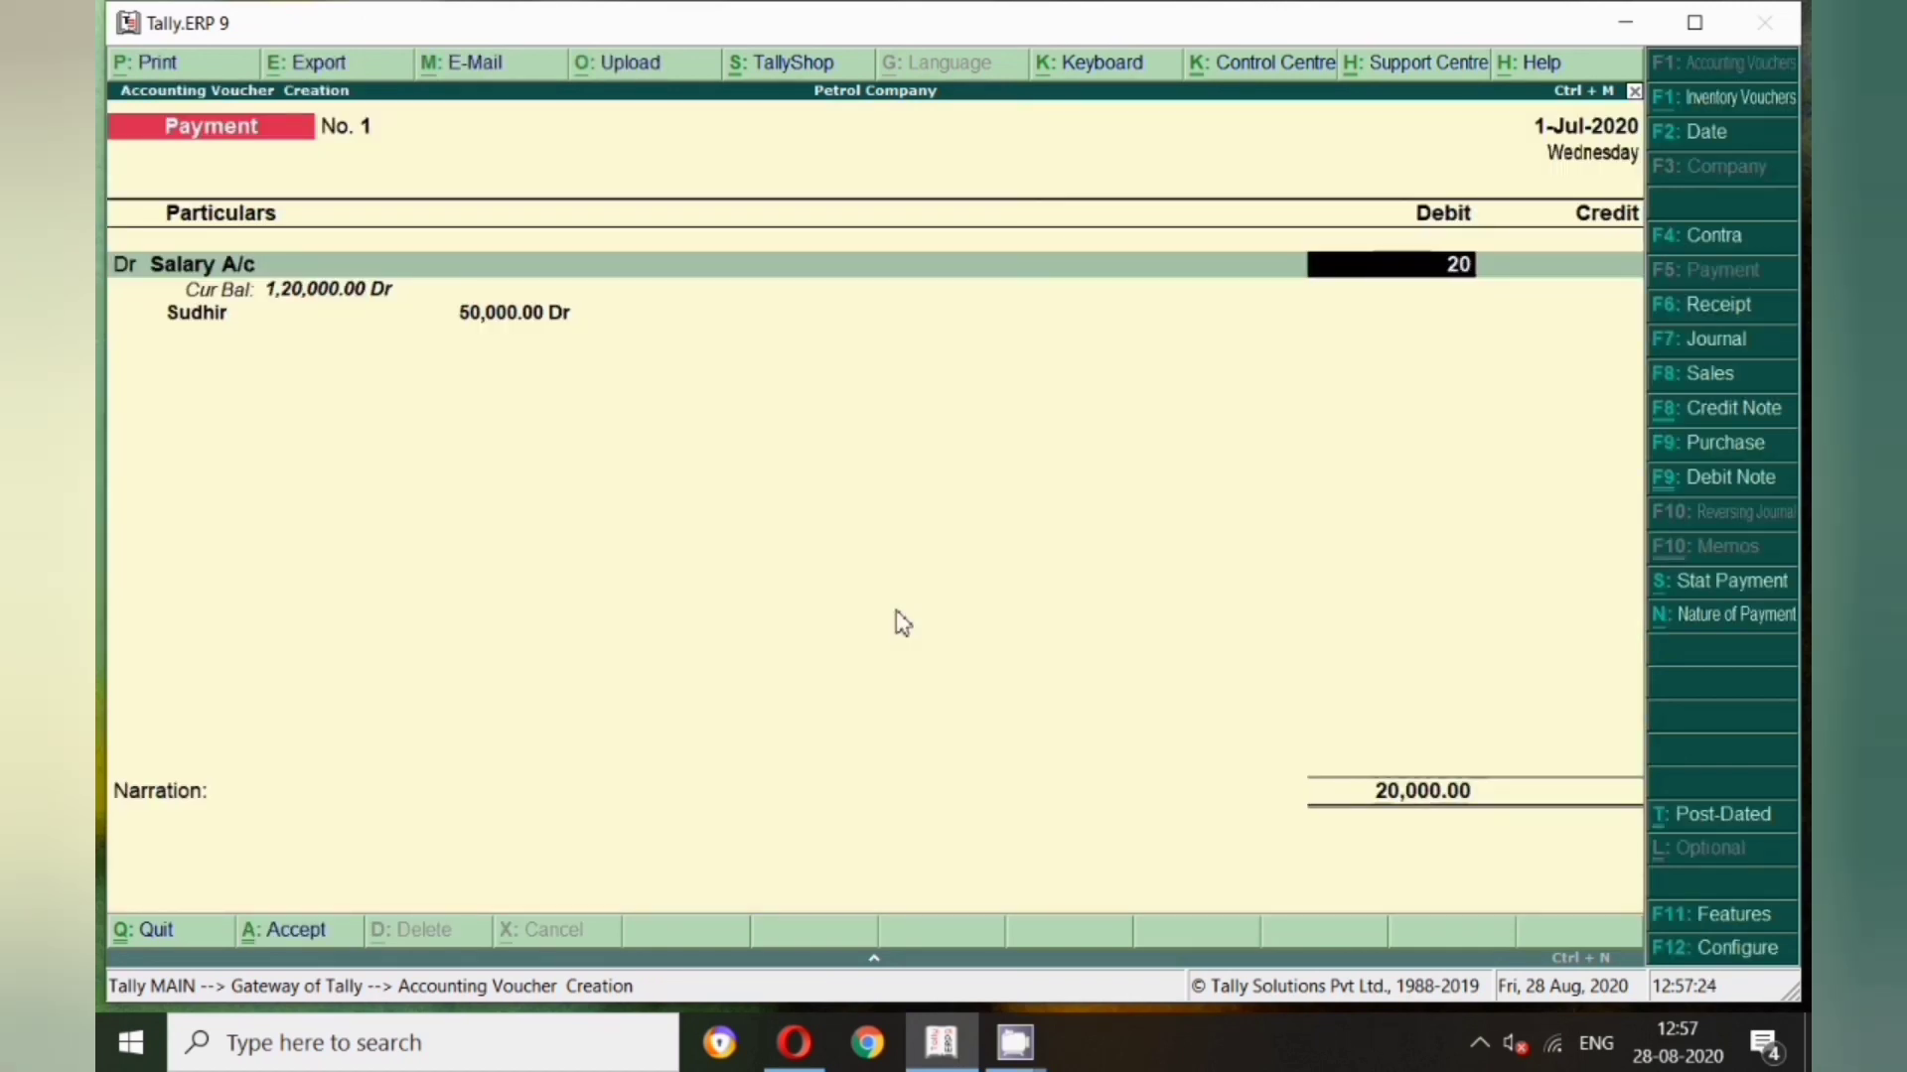
pyautogui.write('0000')
pyautogui.press('Return')
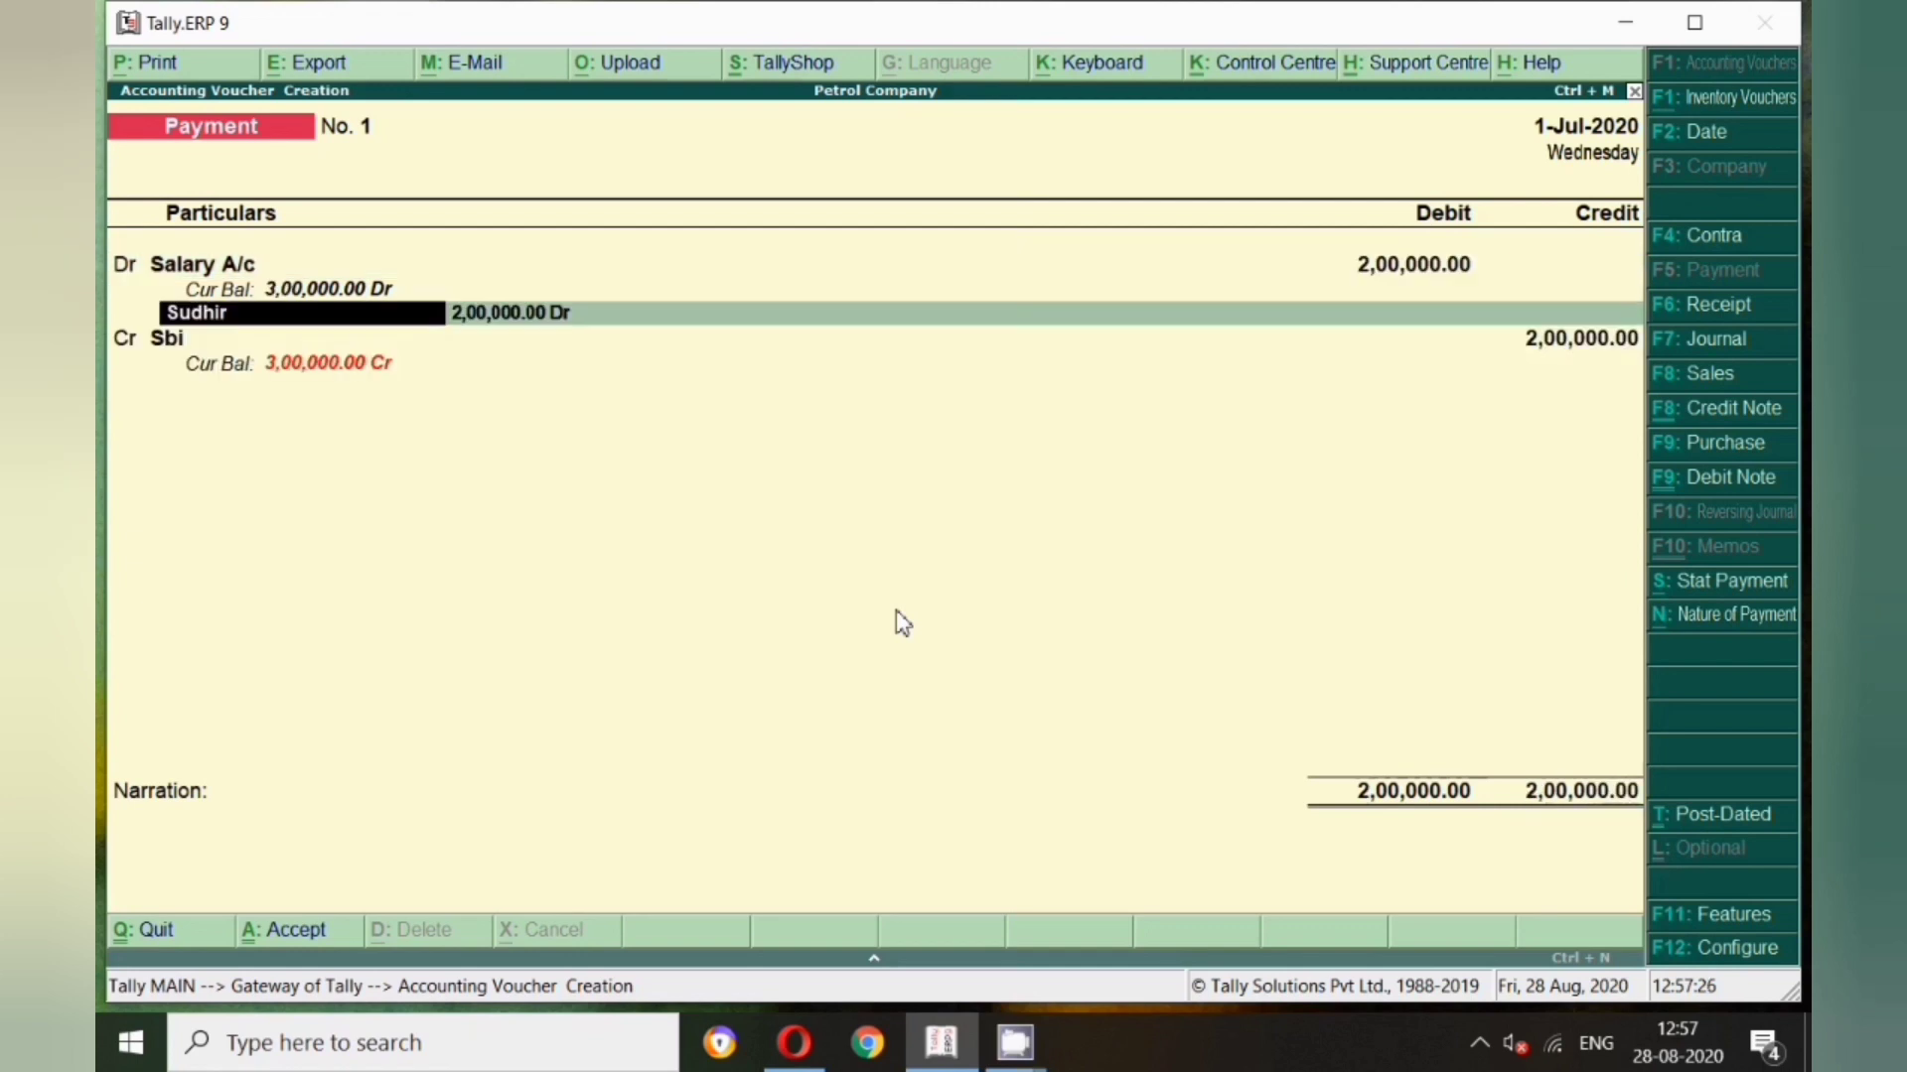
# Set the first employee's cost centre allocation under Salary A/c to 20,000
pyautogui.press('Return')
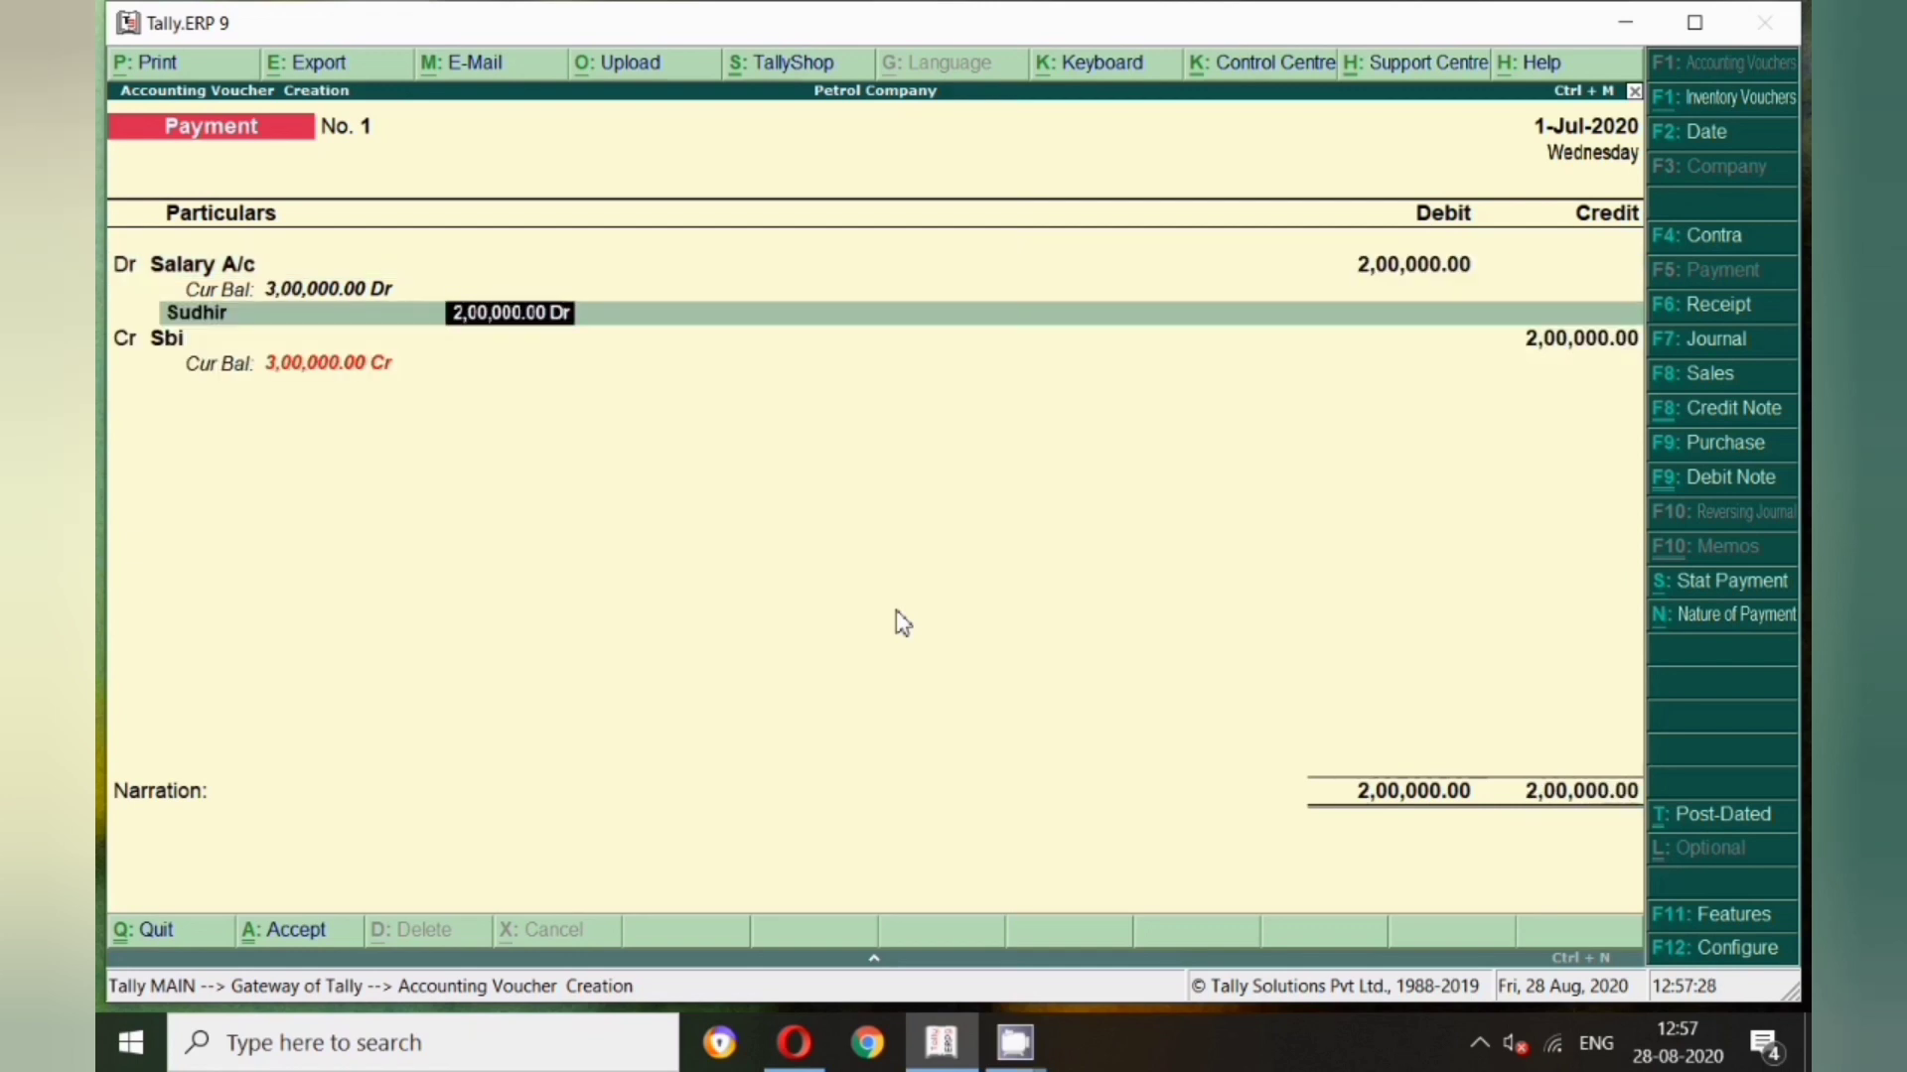
pyautogui.press('BackSpace')
pyautogui.press('Return')
pyautogui.write('20,0')
pyautogui.write('00')
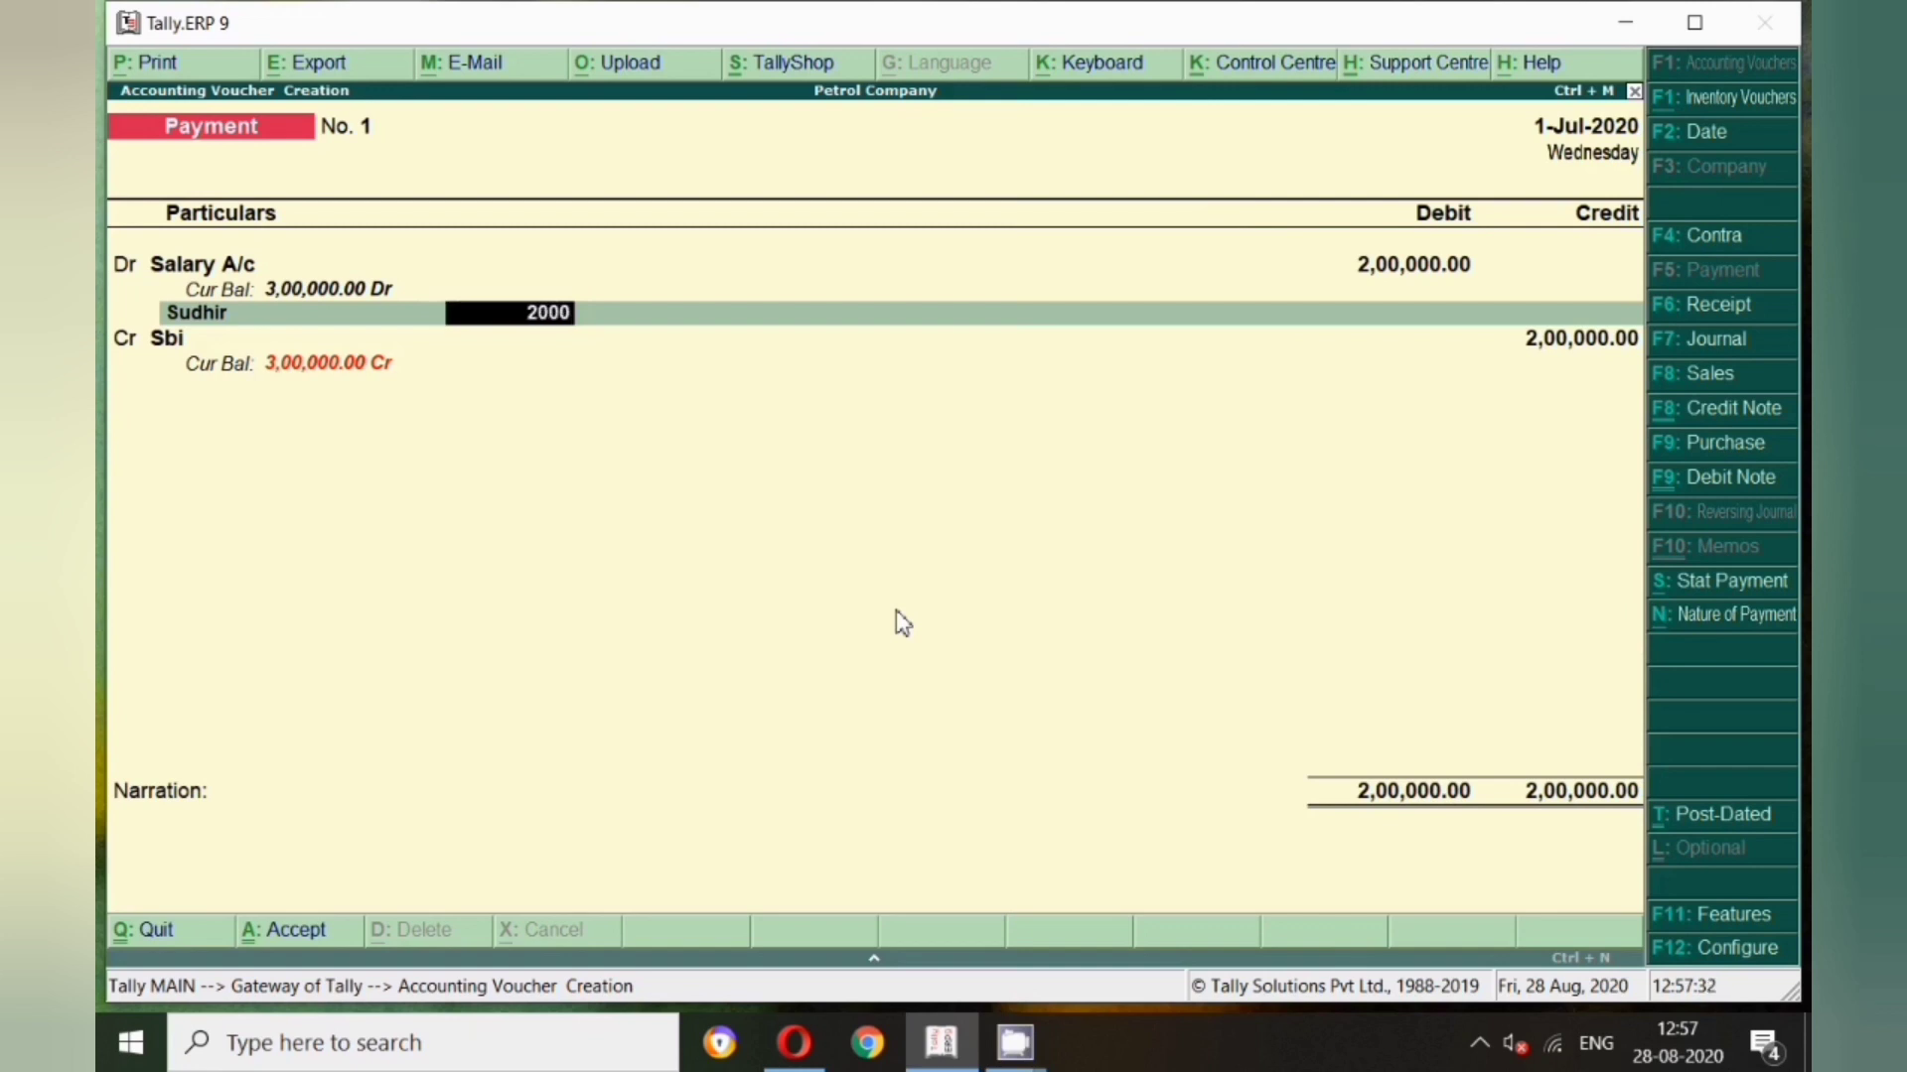
pyautogui.press('Return')
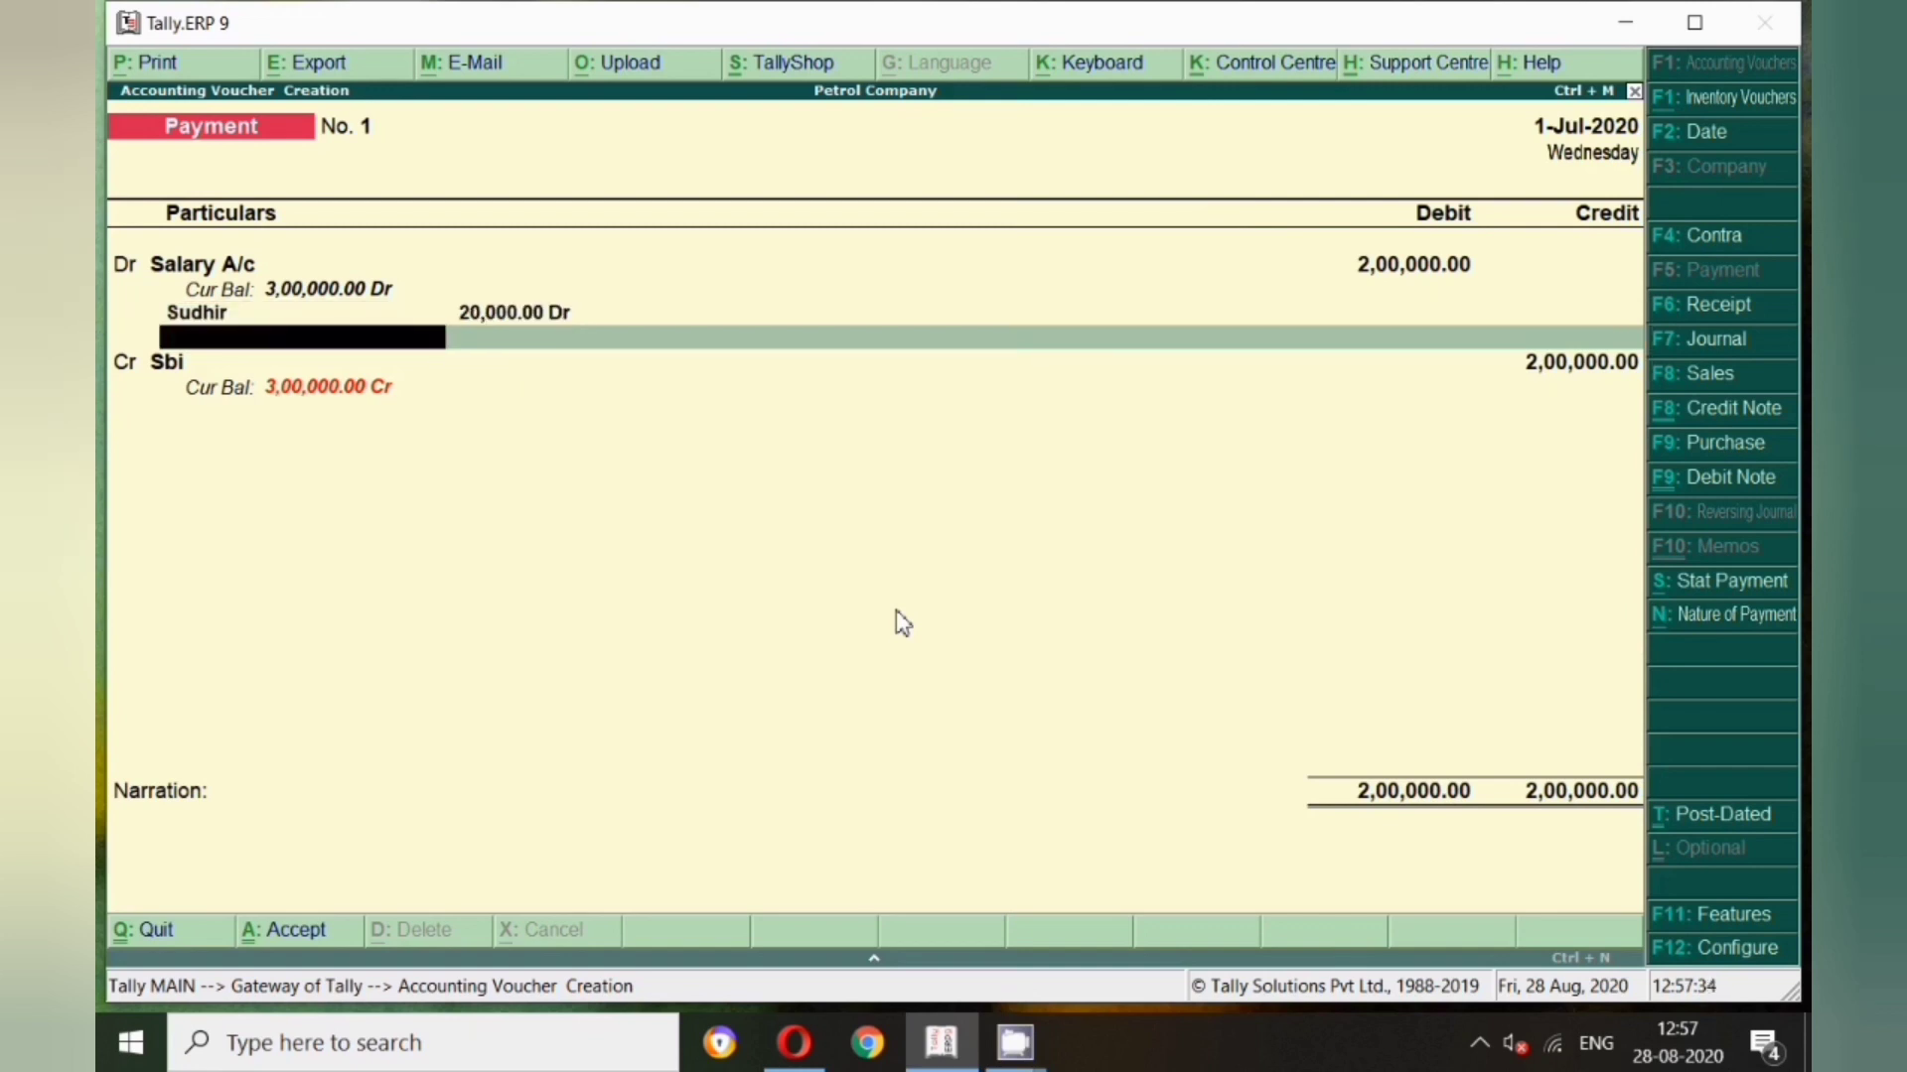
# Create a second employee's cost centre from the voucher, entering the employee's name without an alias under Accounts Department
pyautogui.hotkey('alt', 'c')
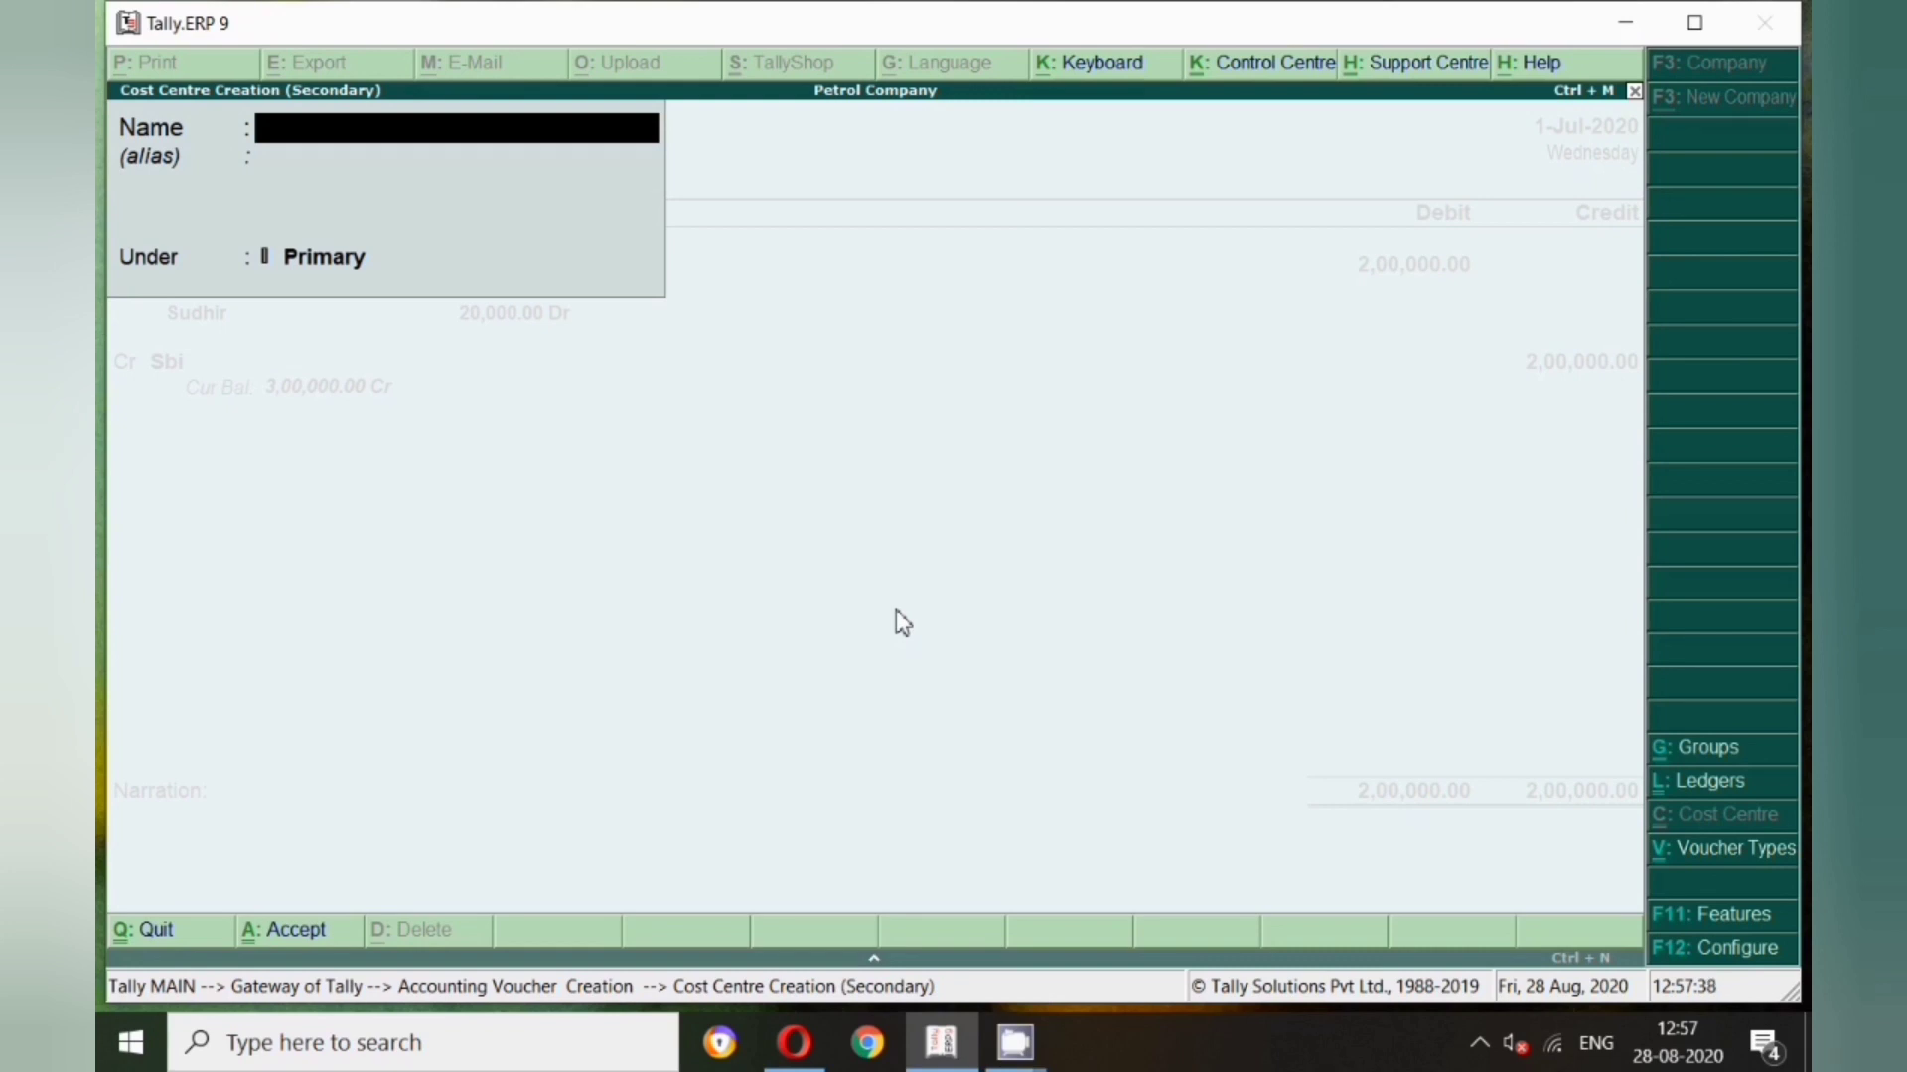
pyautogui.write('Manoj')
pyautogui.press('Return')
pyautogui.press('space')
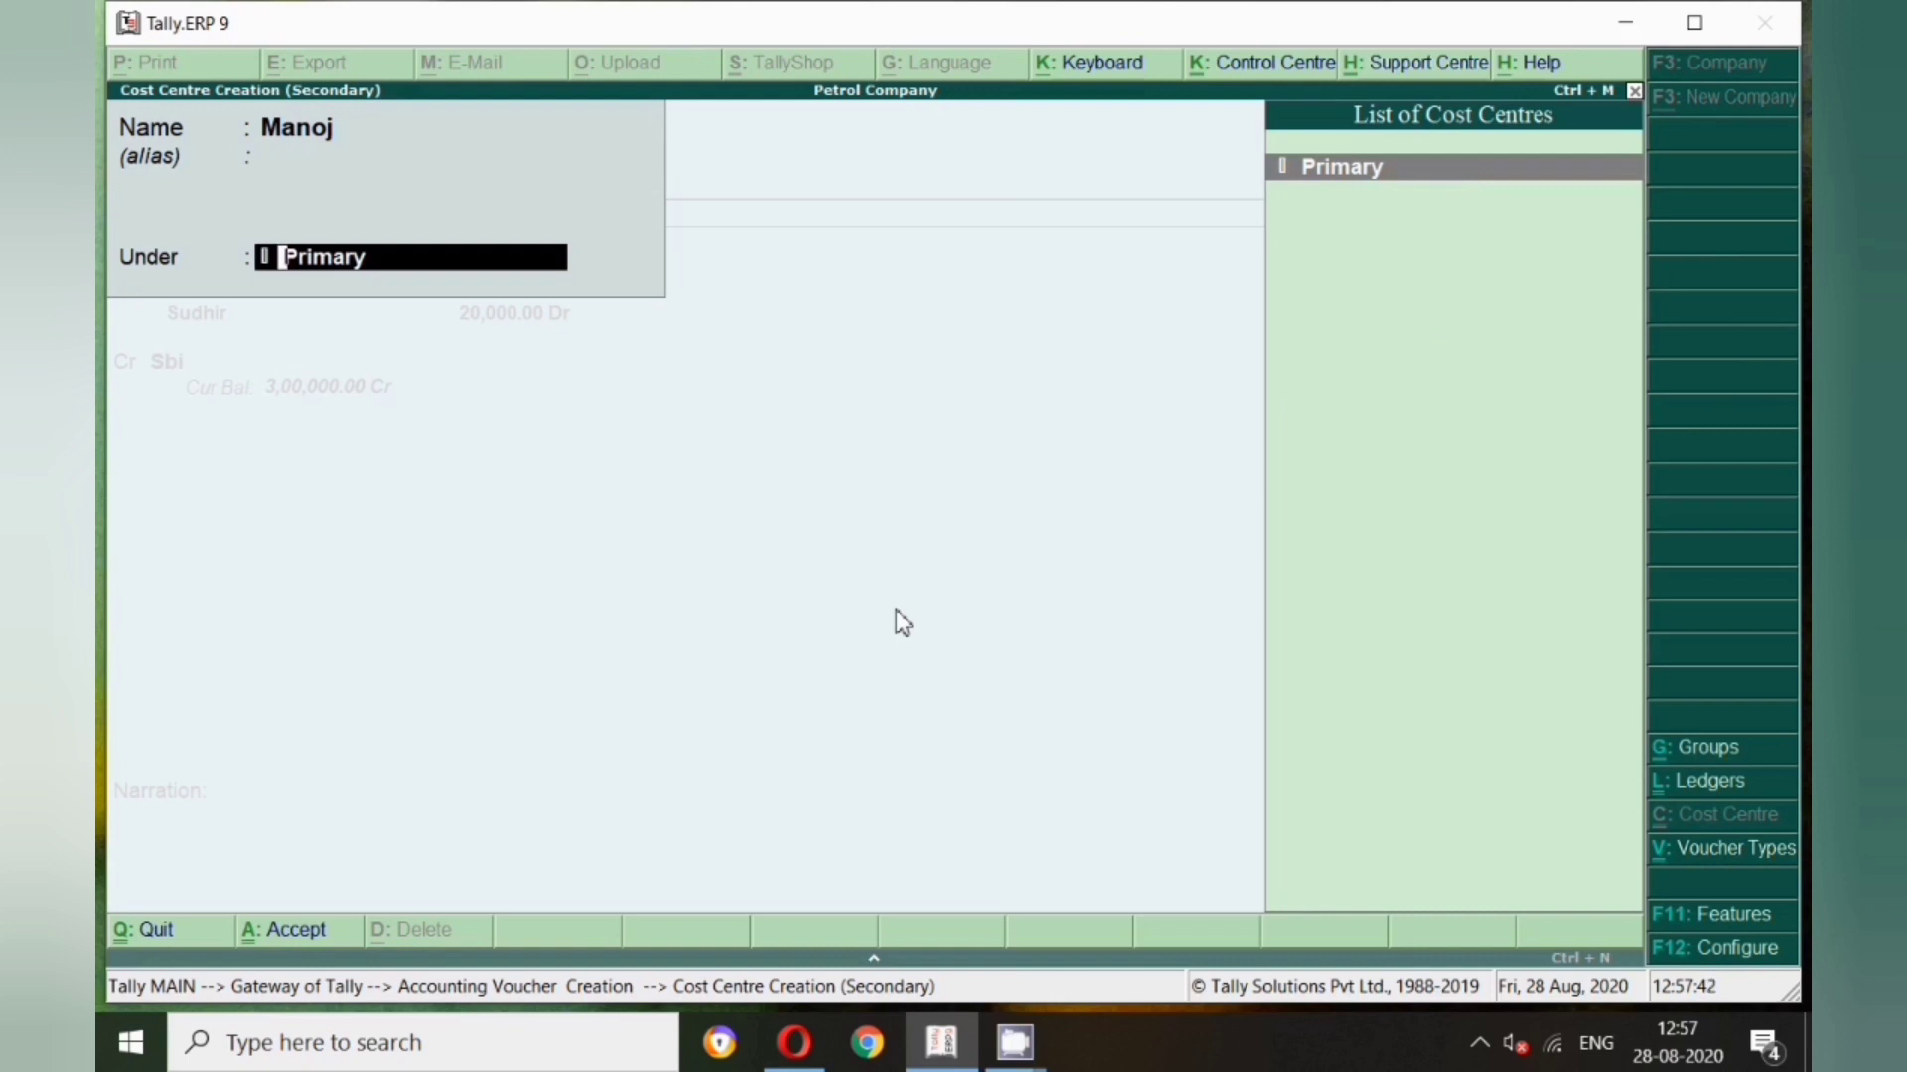
pyautogui.press('Return')
pyautogui.press('Escape')
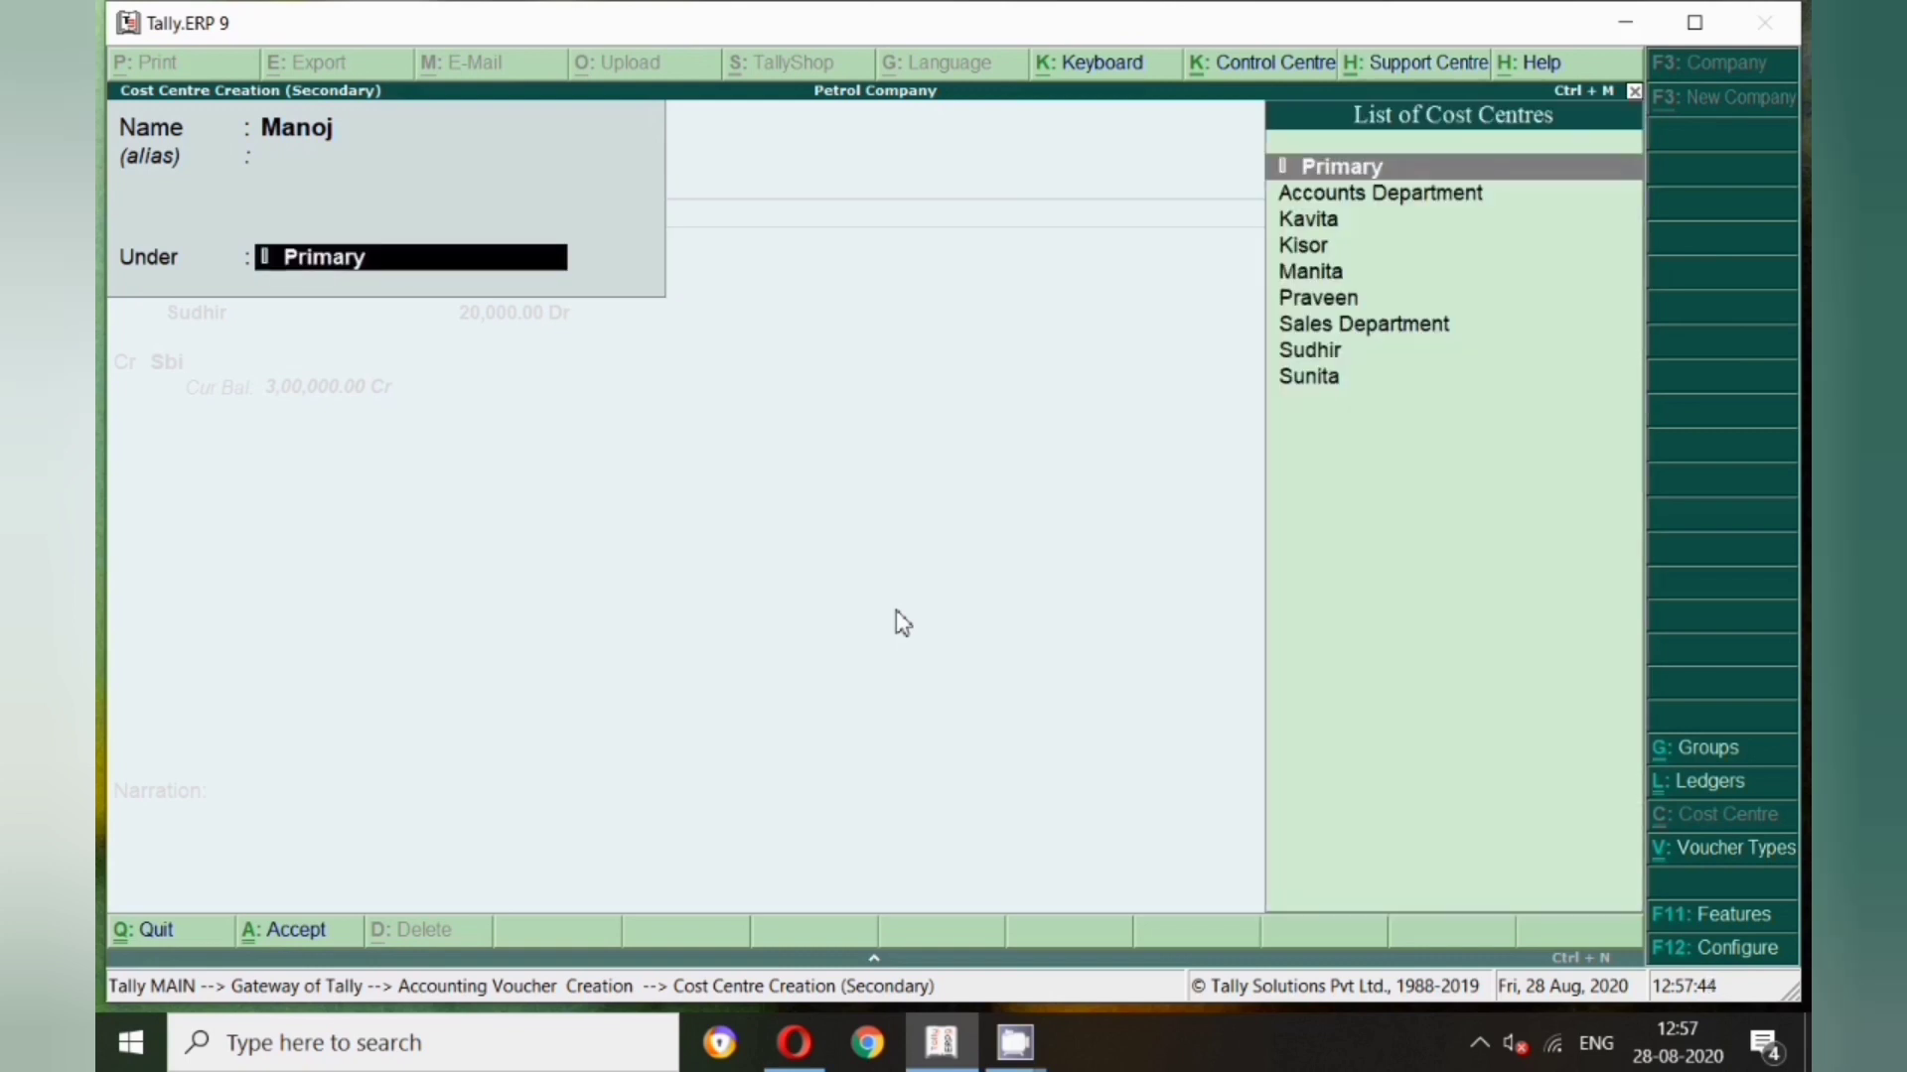
pyautogui.press('Down')
pyautogui.press('Return')
pyautogui.press('Return')
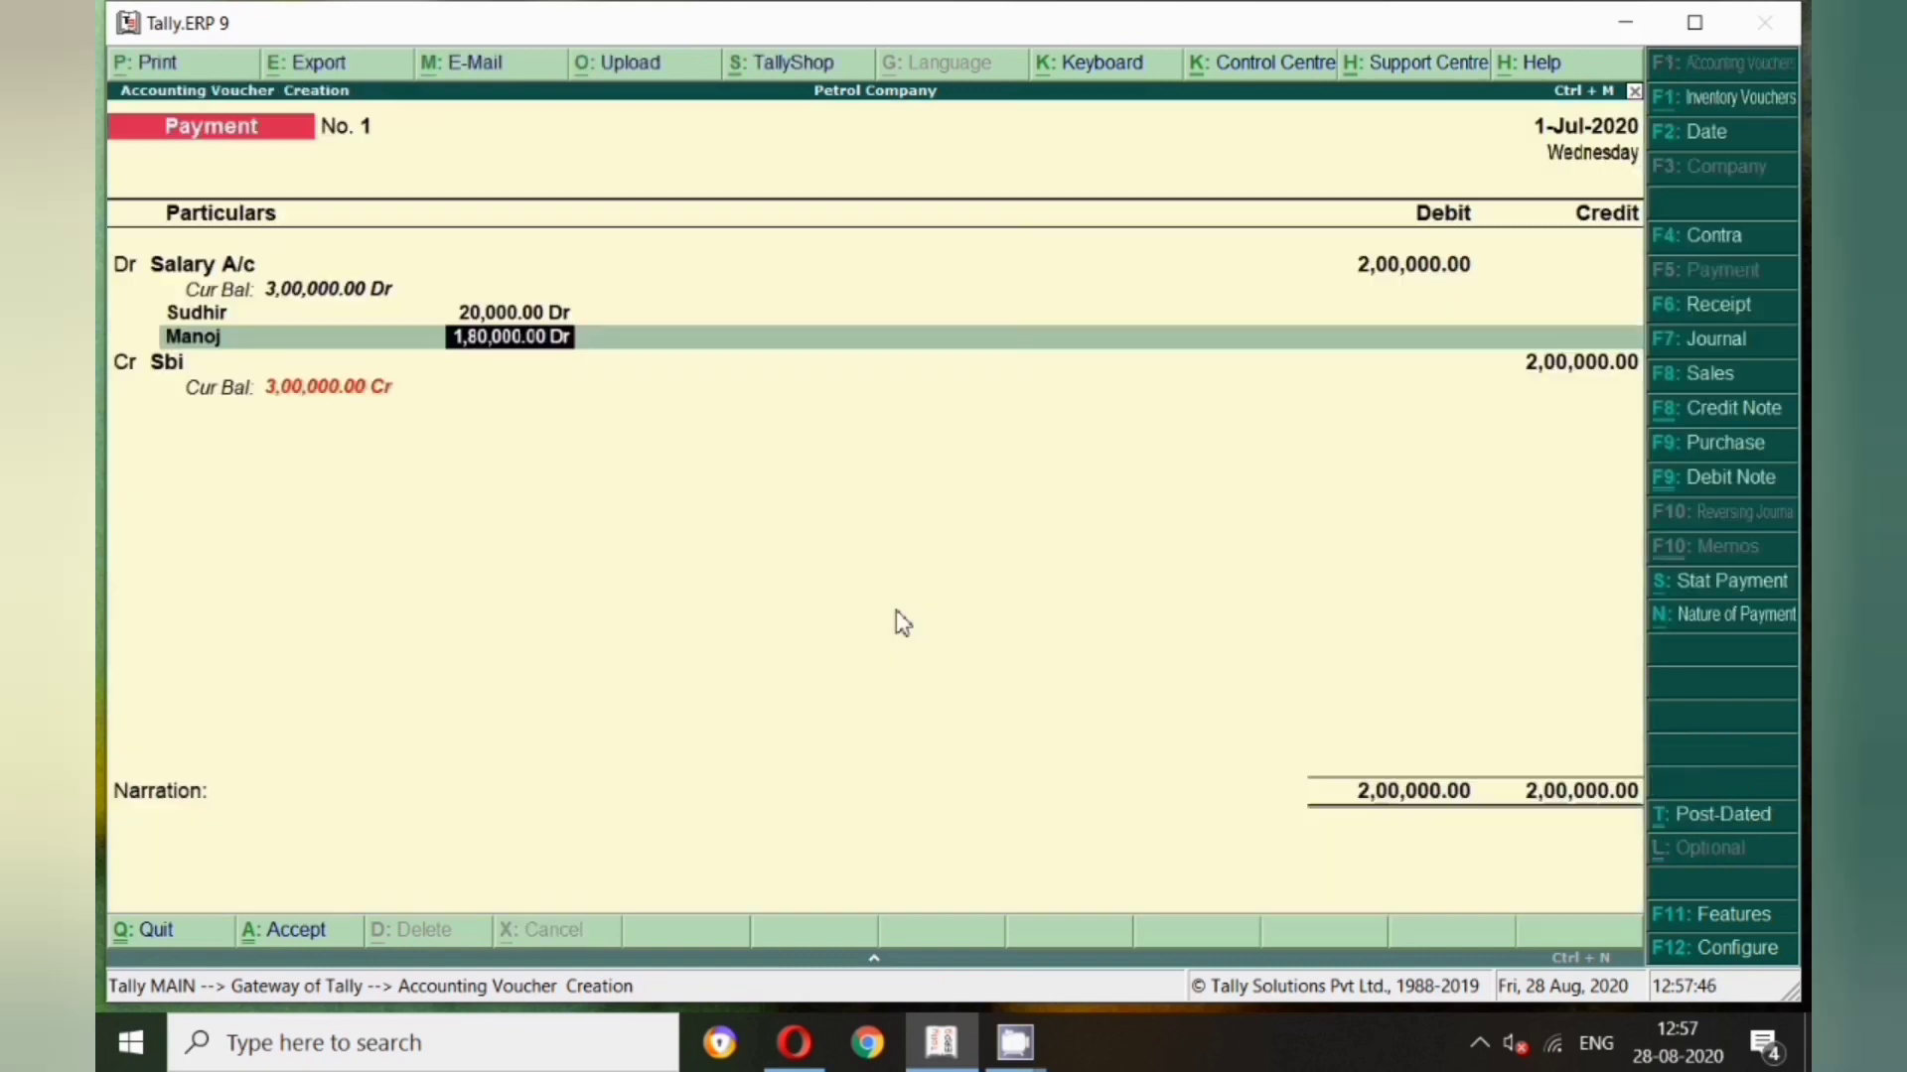
# Allocate 1,00,000 of the Salary A/c debit to the second employee's cost centre
pyautogui.press('BackSpace')
pyautogui.write('1,00,')
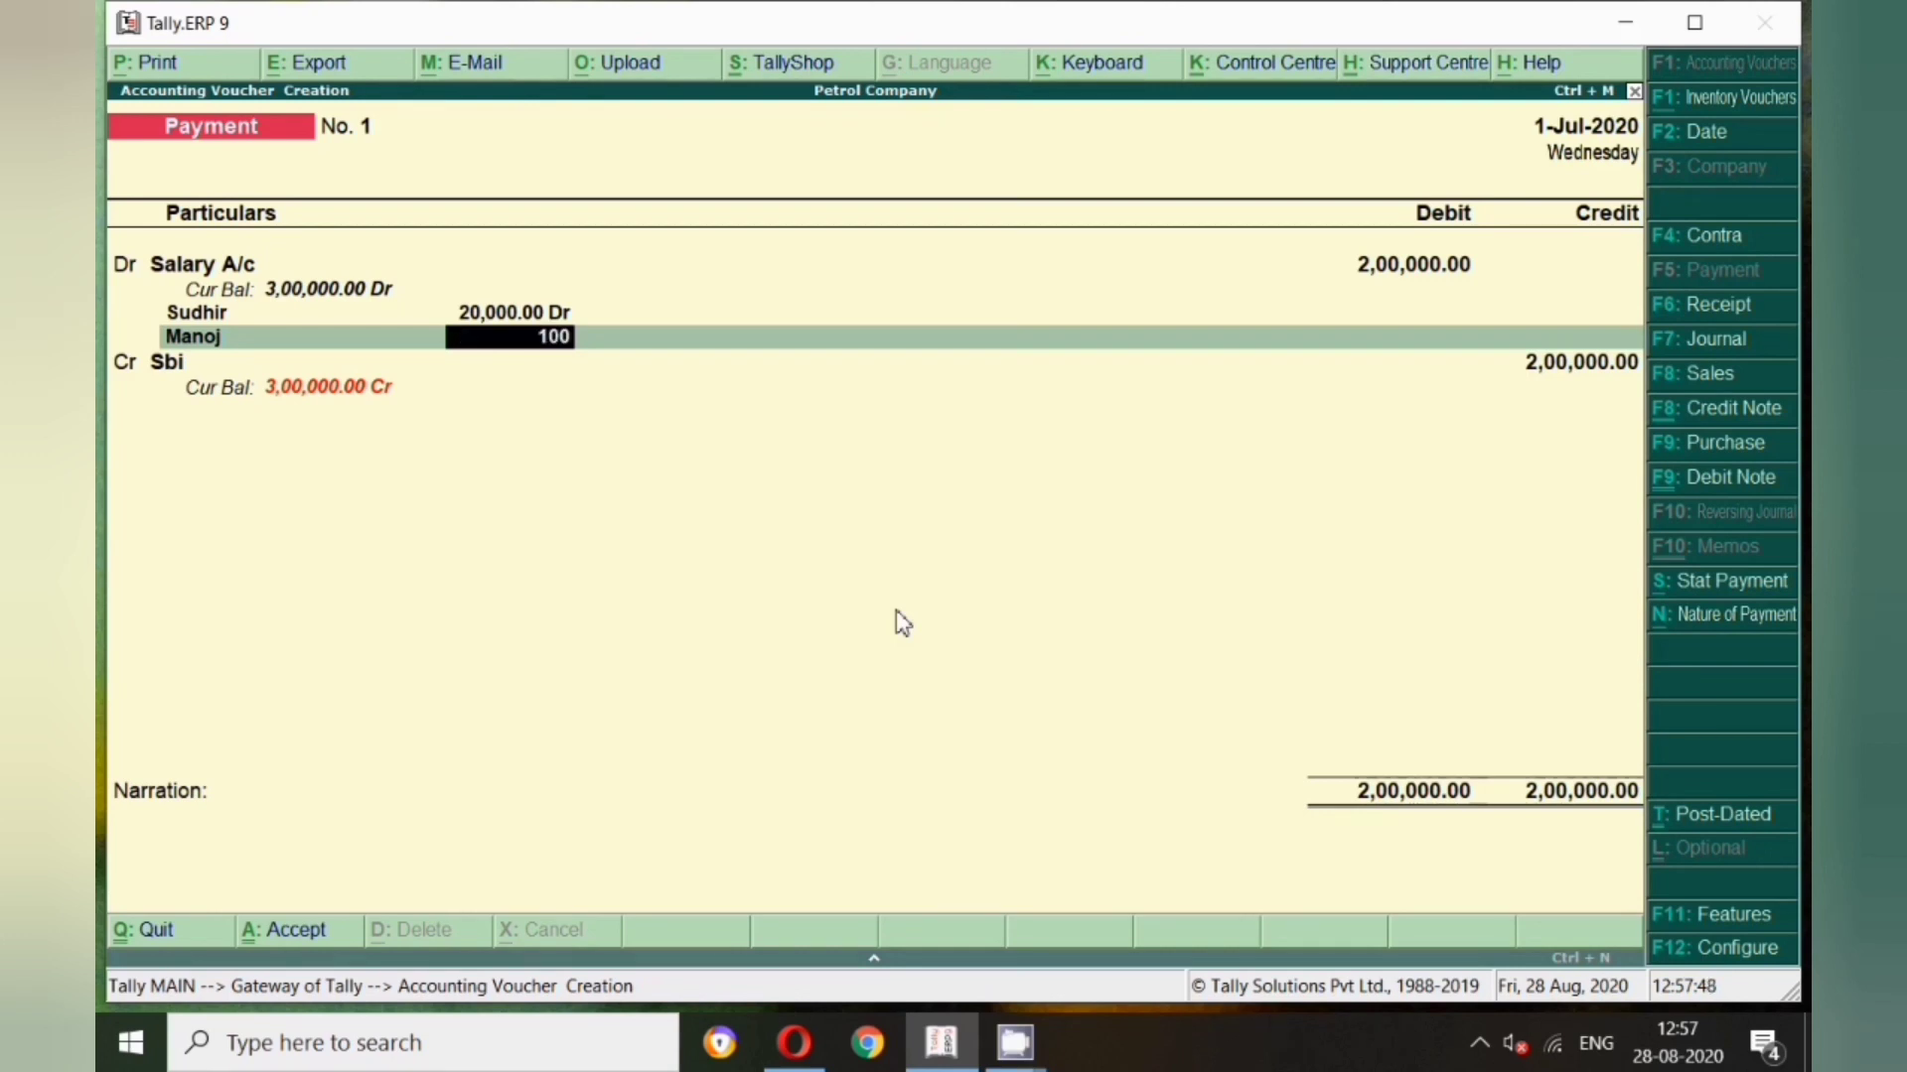
pyautogui.write('000')
pyautogui.press('Return')
# Create a third employee's cost centre under Accounts Department without an alias and allocate the remaining 80,000 to it
pyautogui.hotkey('alt', 'c')
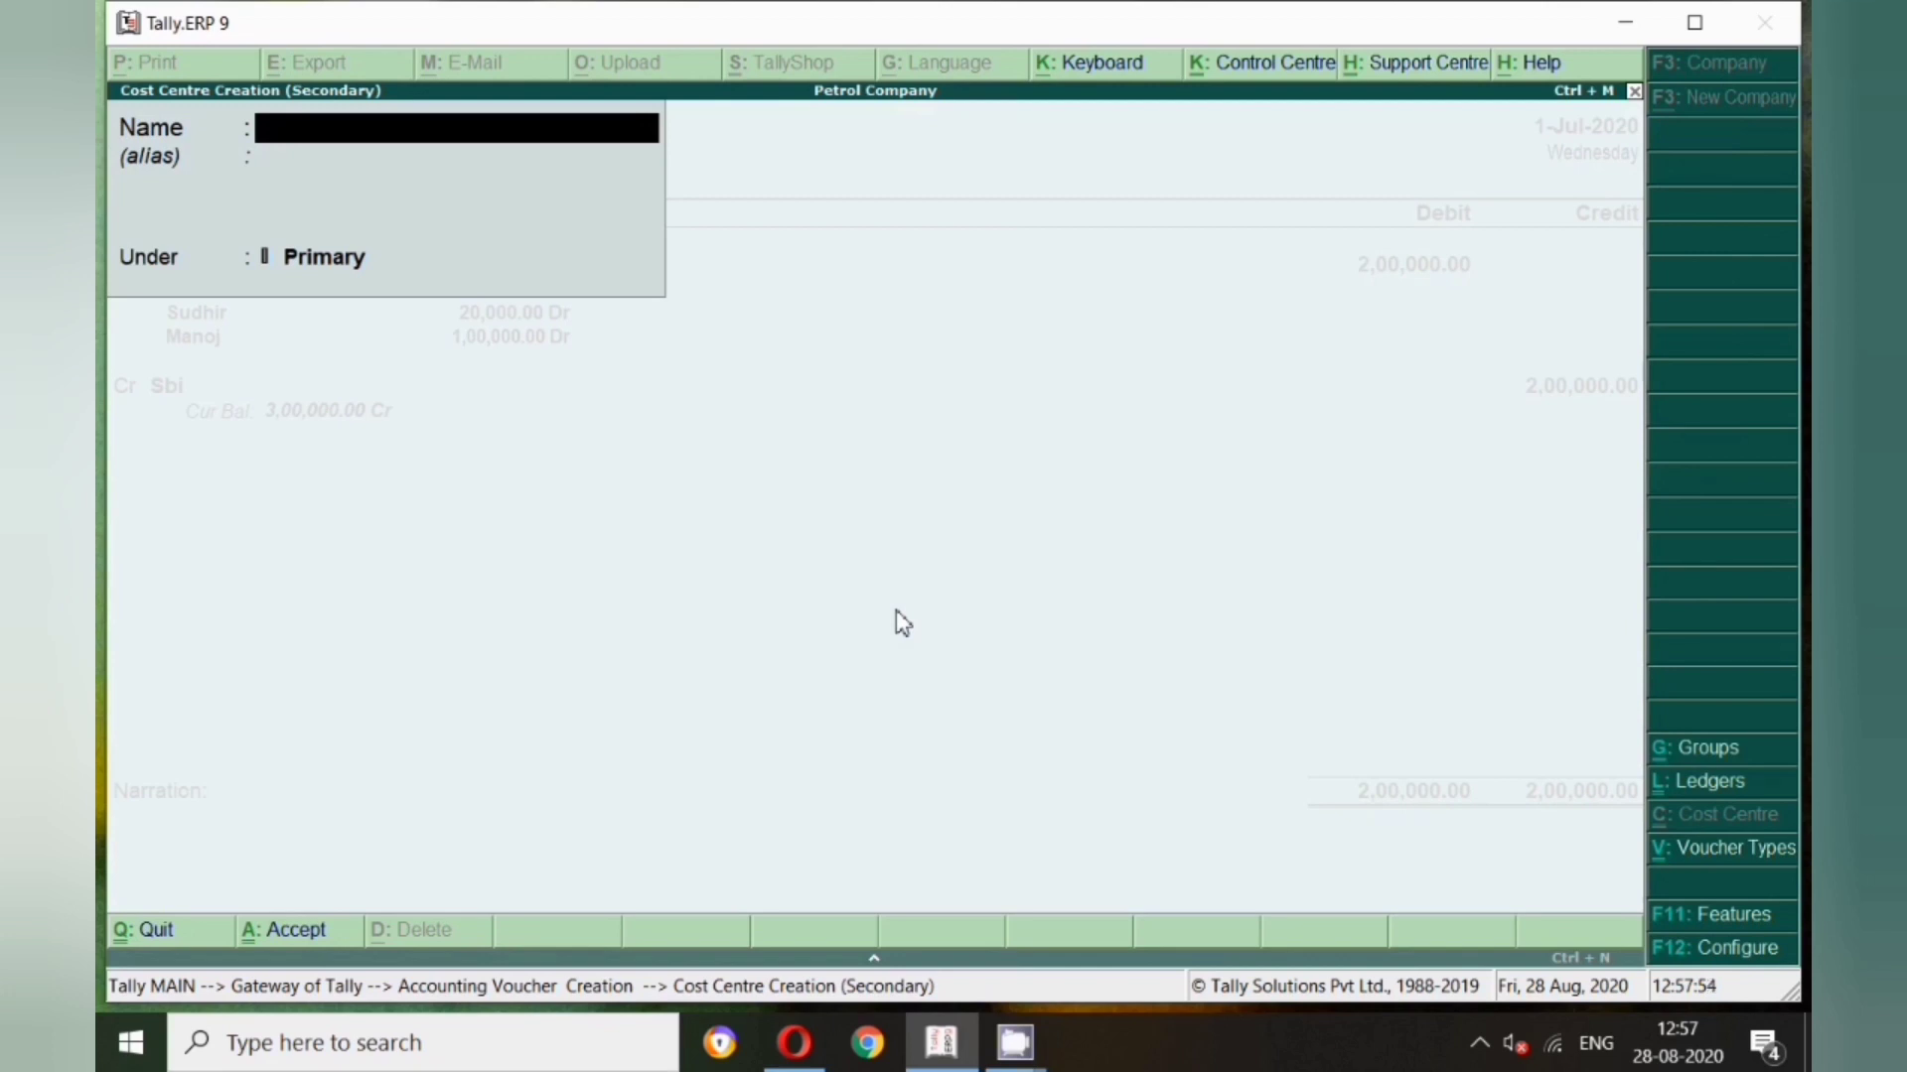
pyautogui.write('Kritika')
pyautogui.press('Return')
pyautogui.press('Return')
pyautogui.press('Down')
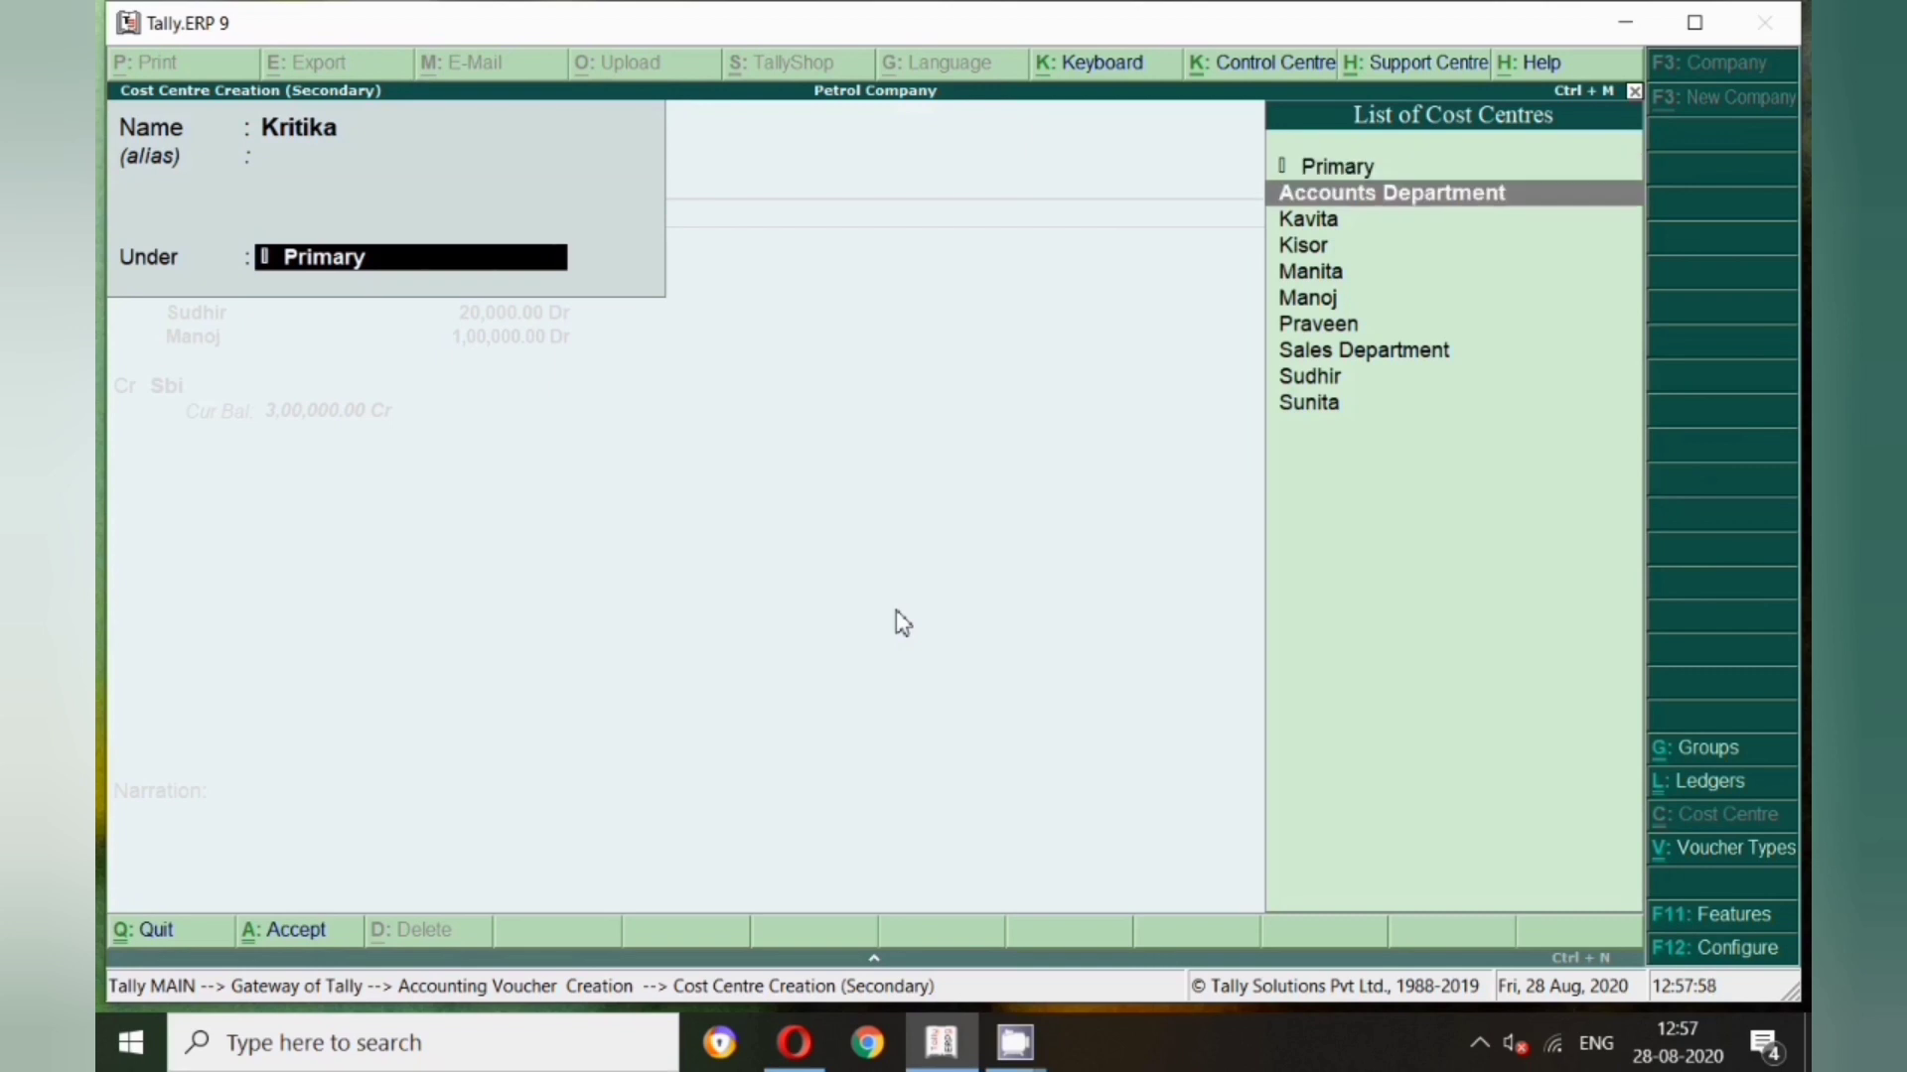
pyautogui.press('Return')
pyautogui.press('Return')
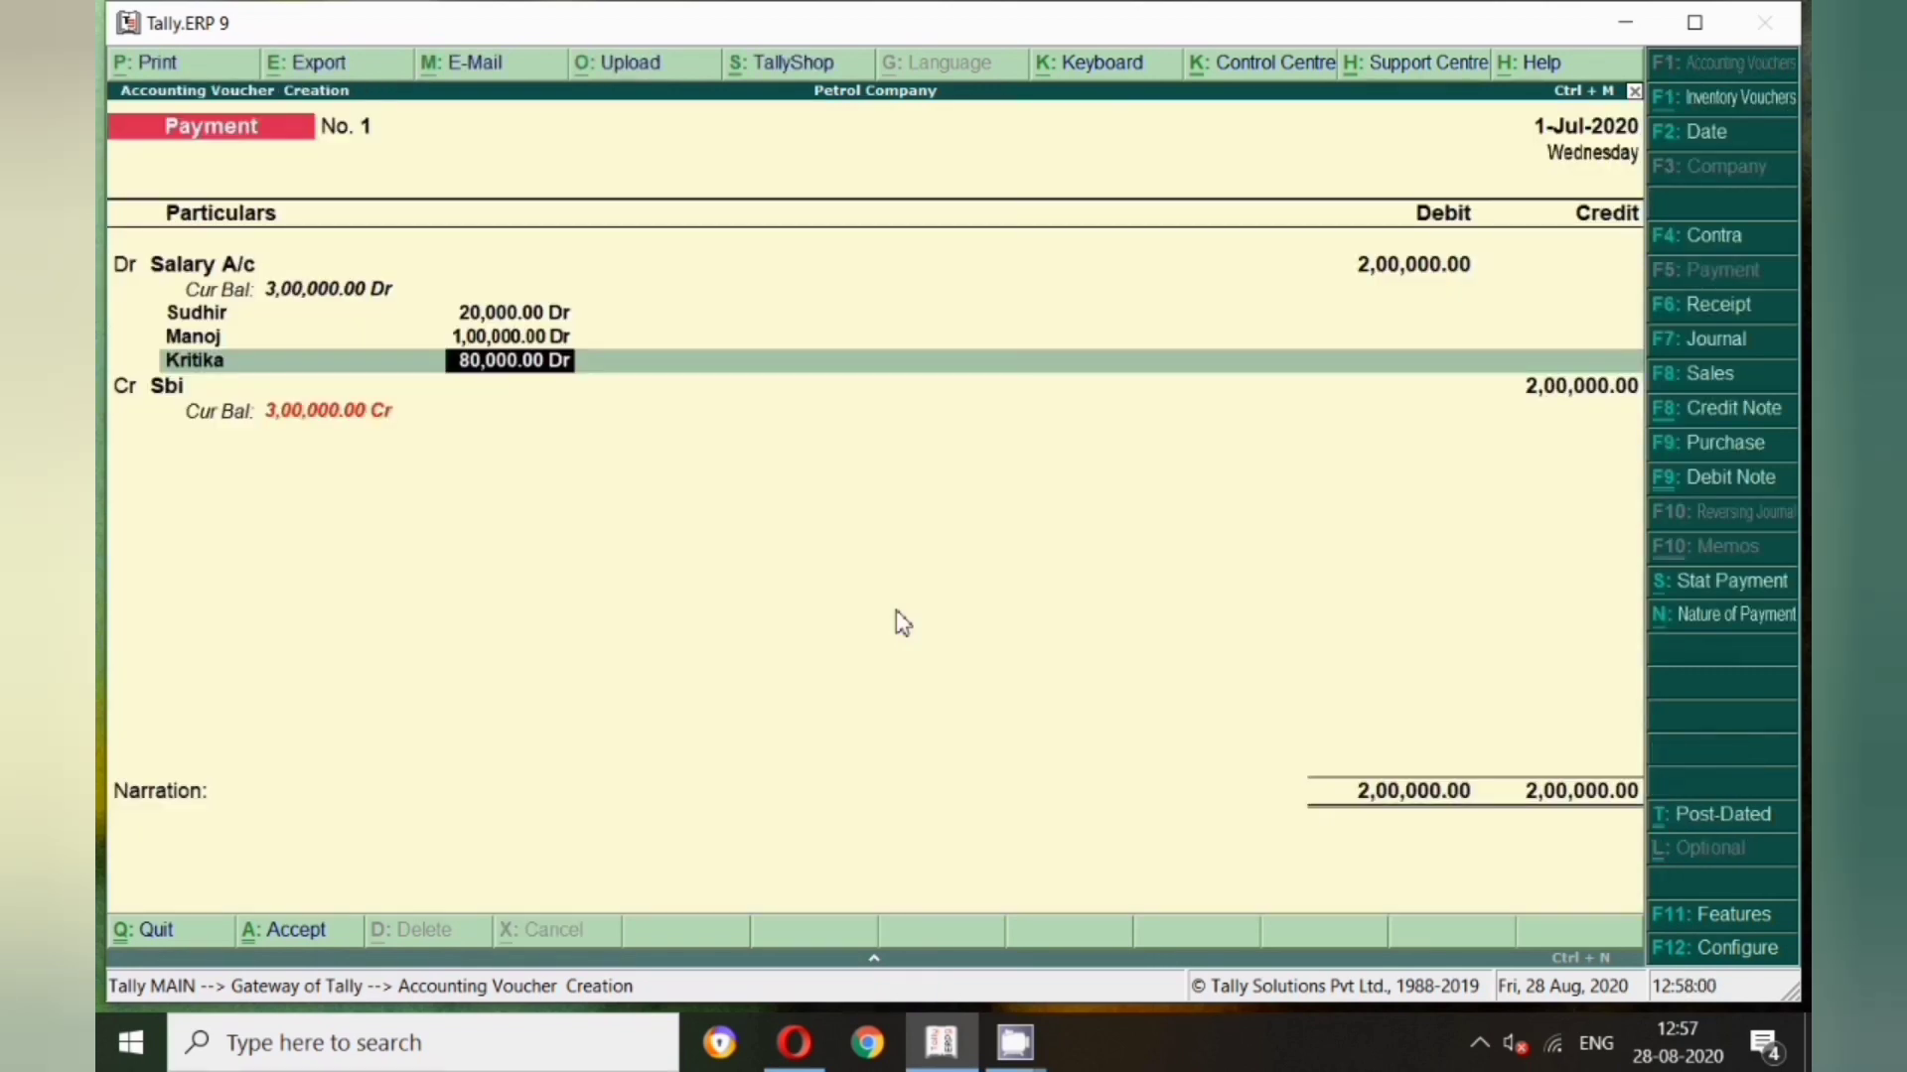
pyautogui.press('Return')
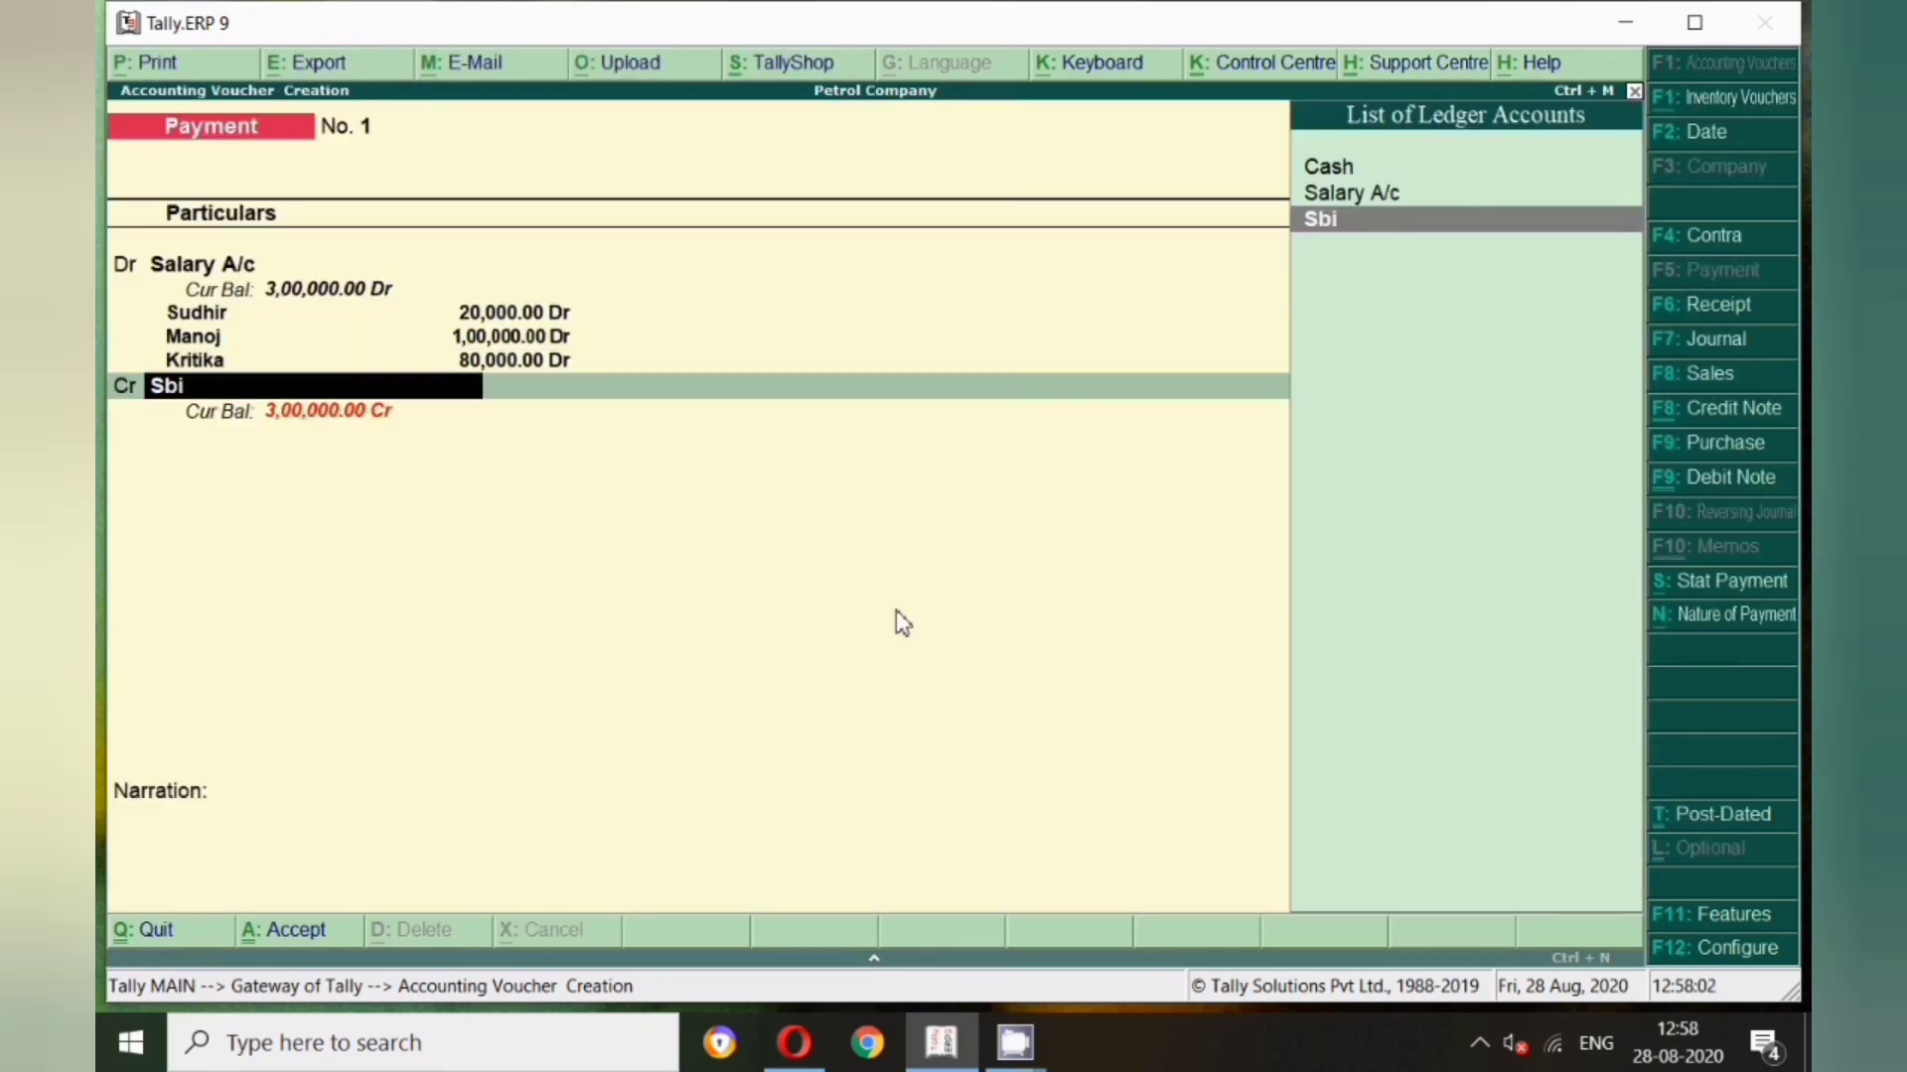
# Review the three employees' cost centre allocations under Salary A/c in the payment voucher
pyautogui.press('Return')
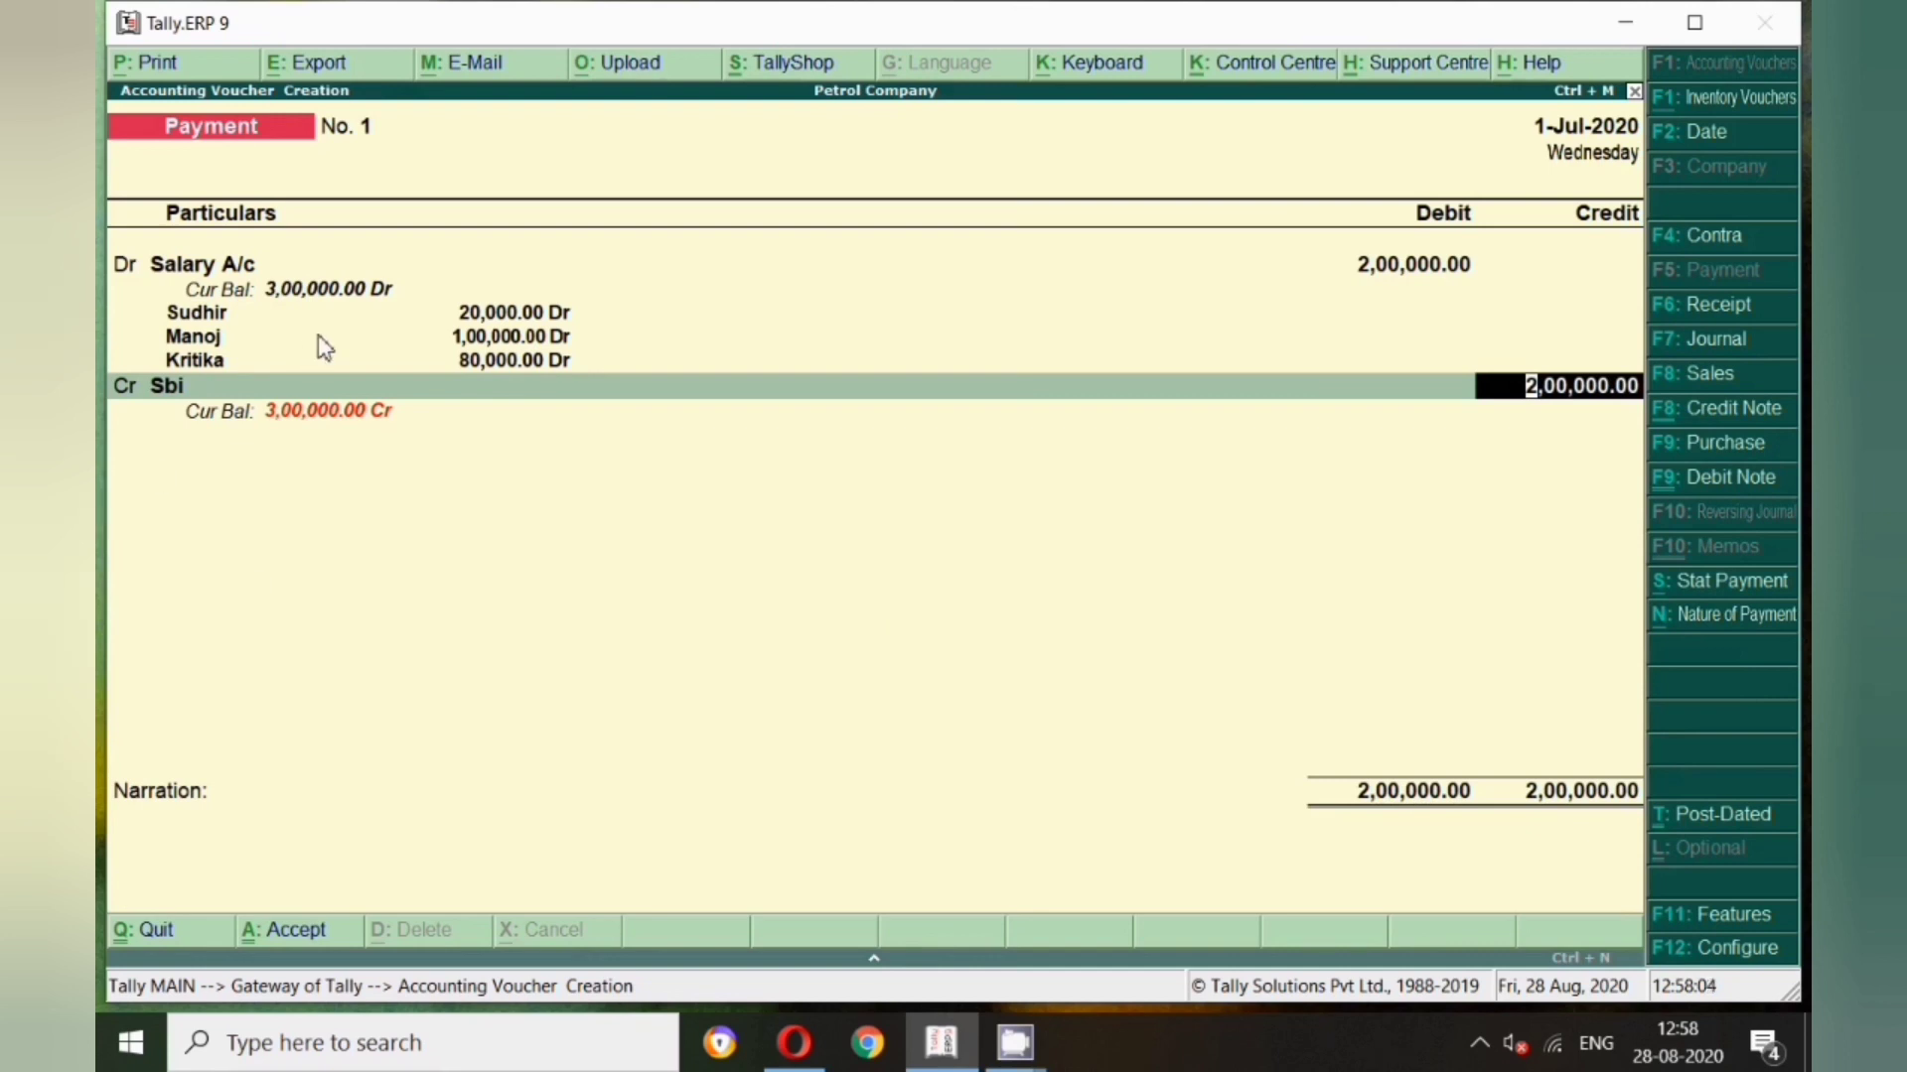
pyautogui.click(215, 323)
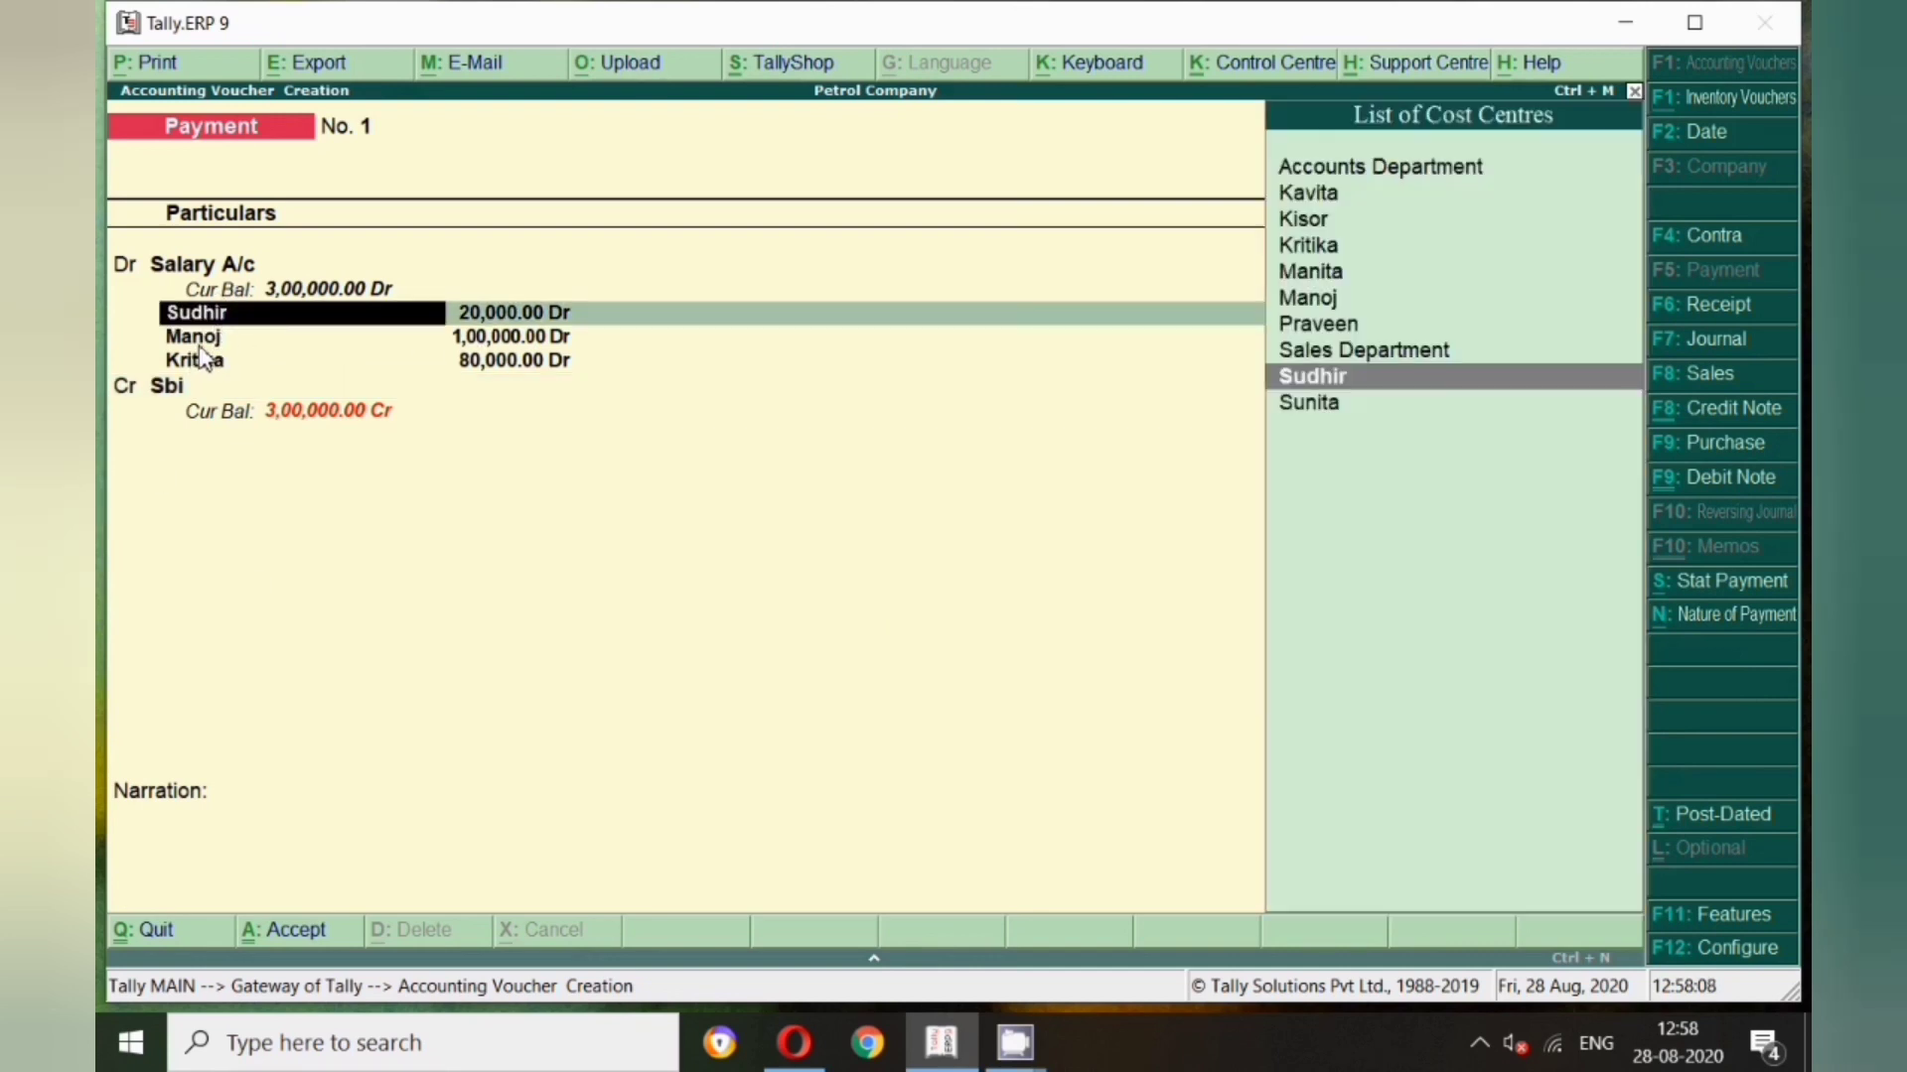
pyautogui.press('Return')
pyautogui.press('Return')
pyautogui.press('Return')
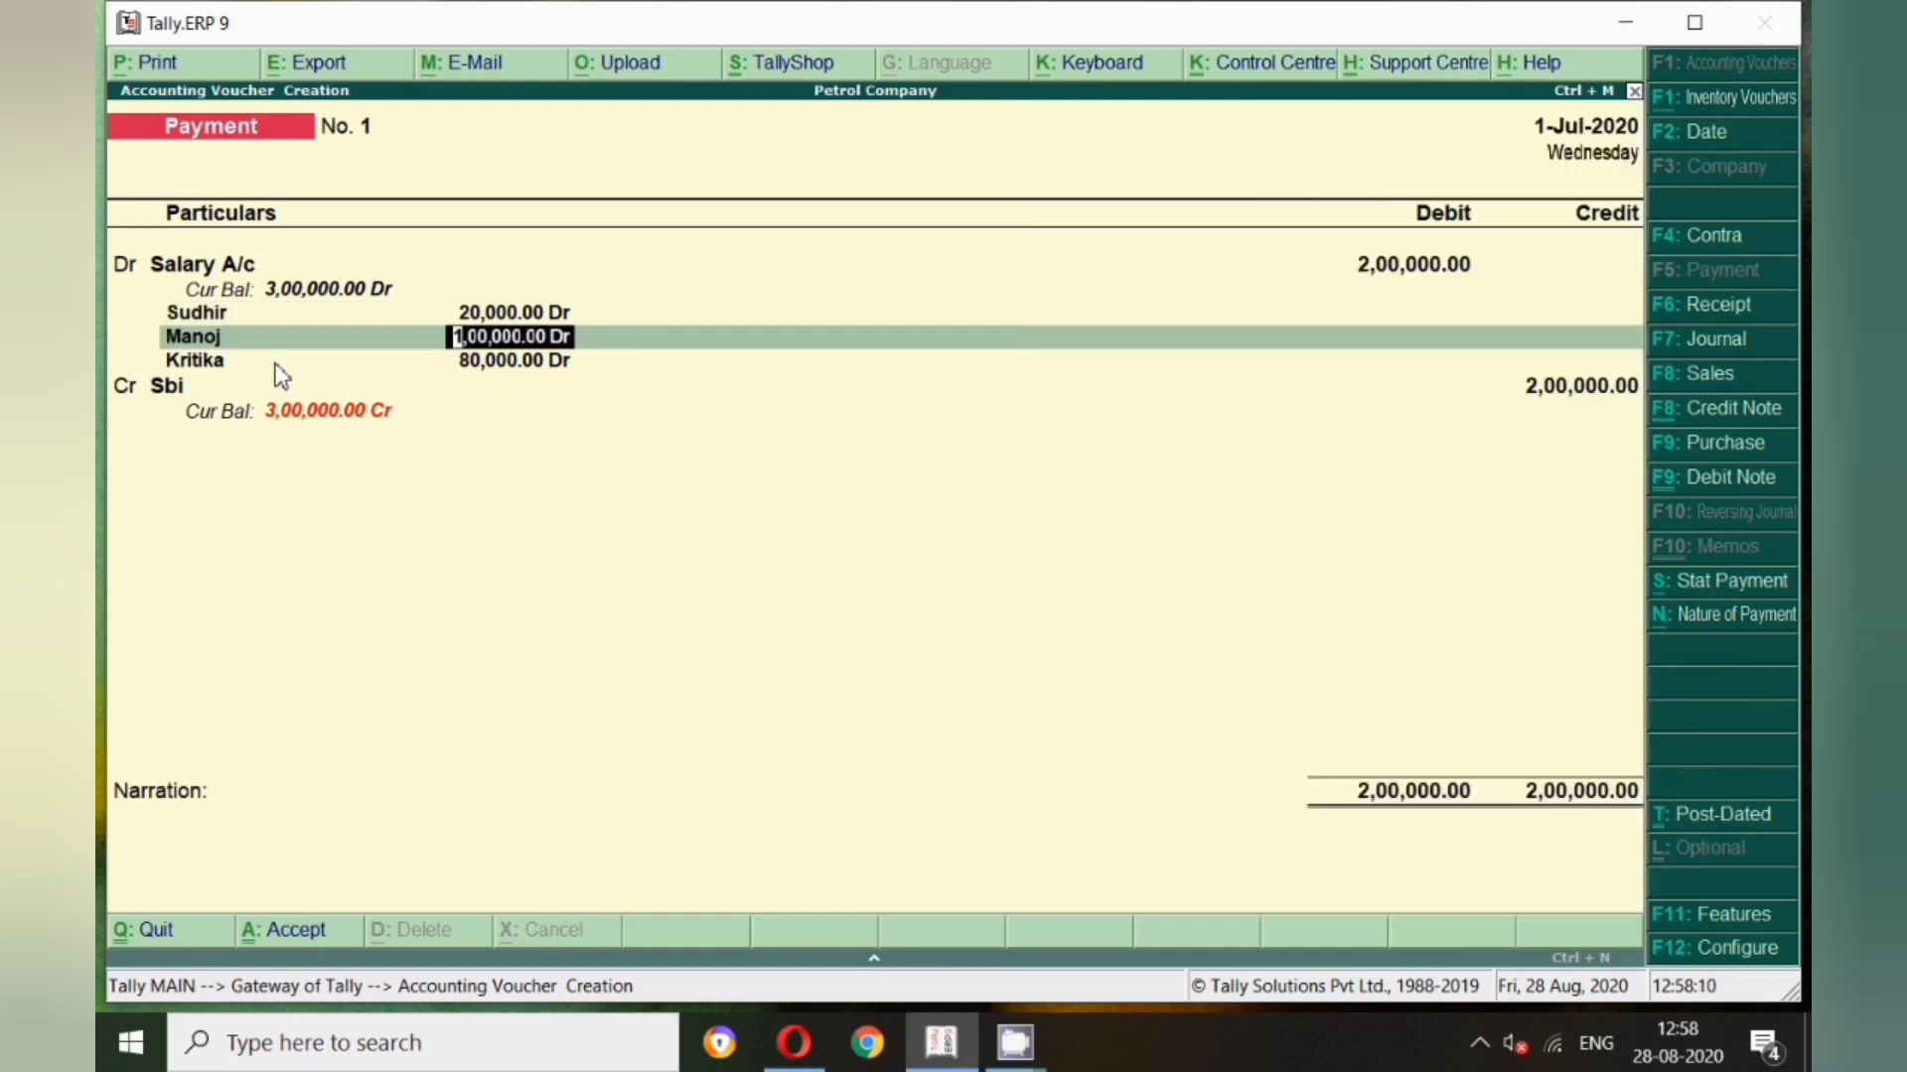
pyautogui.press('Return')
pyautogui.press('Return')
pyautogui.press('Return')
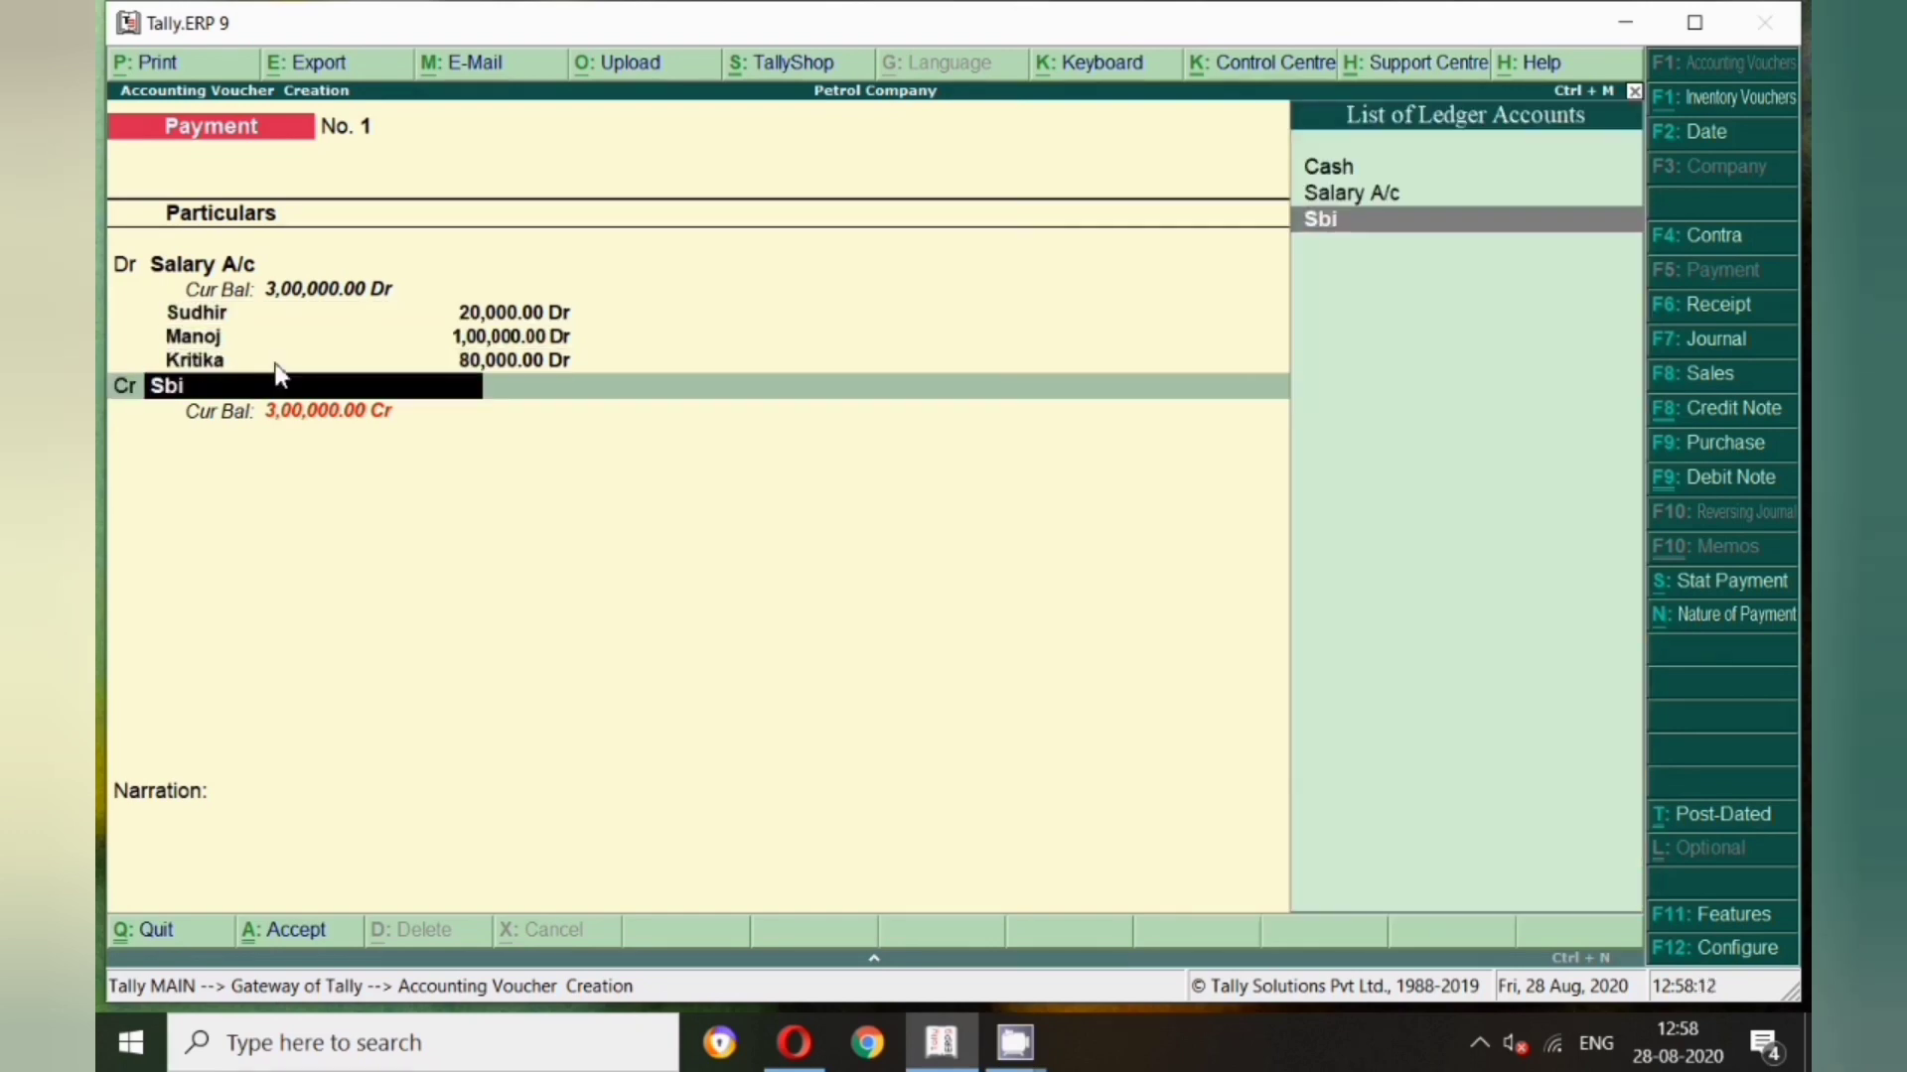
# Credit Sbi with 2,00,000 by cheque, using instrument number 123654 dated 1-Jul-2020 and favouring Salary A/c
pyautogui.press('Return')
pyautogui.press('Return')
pyautogui.press('Return')
pyautogui.press('Return')
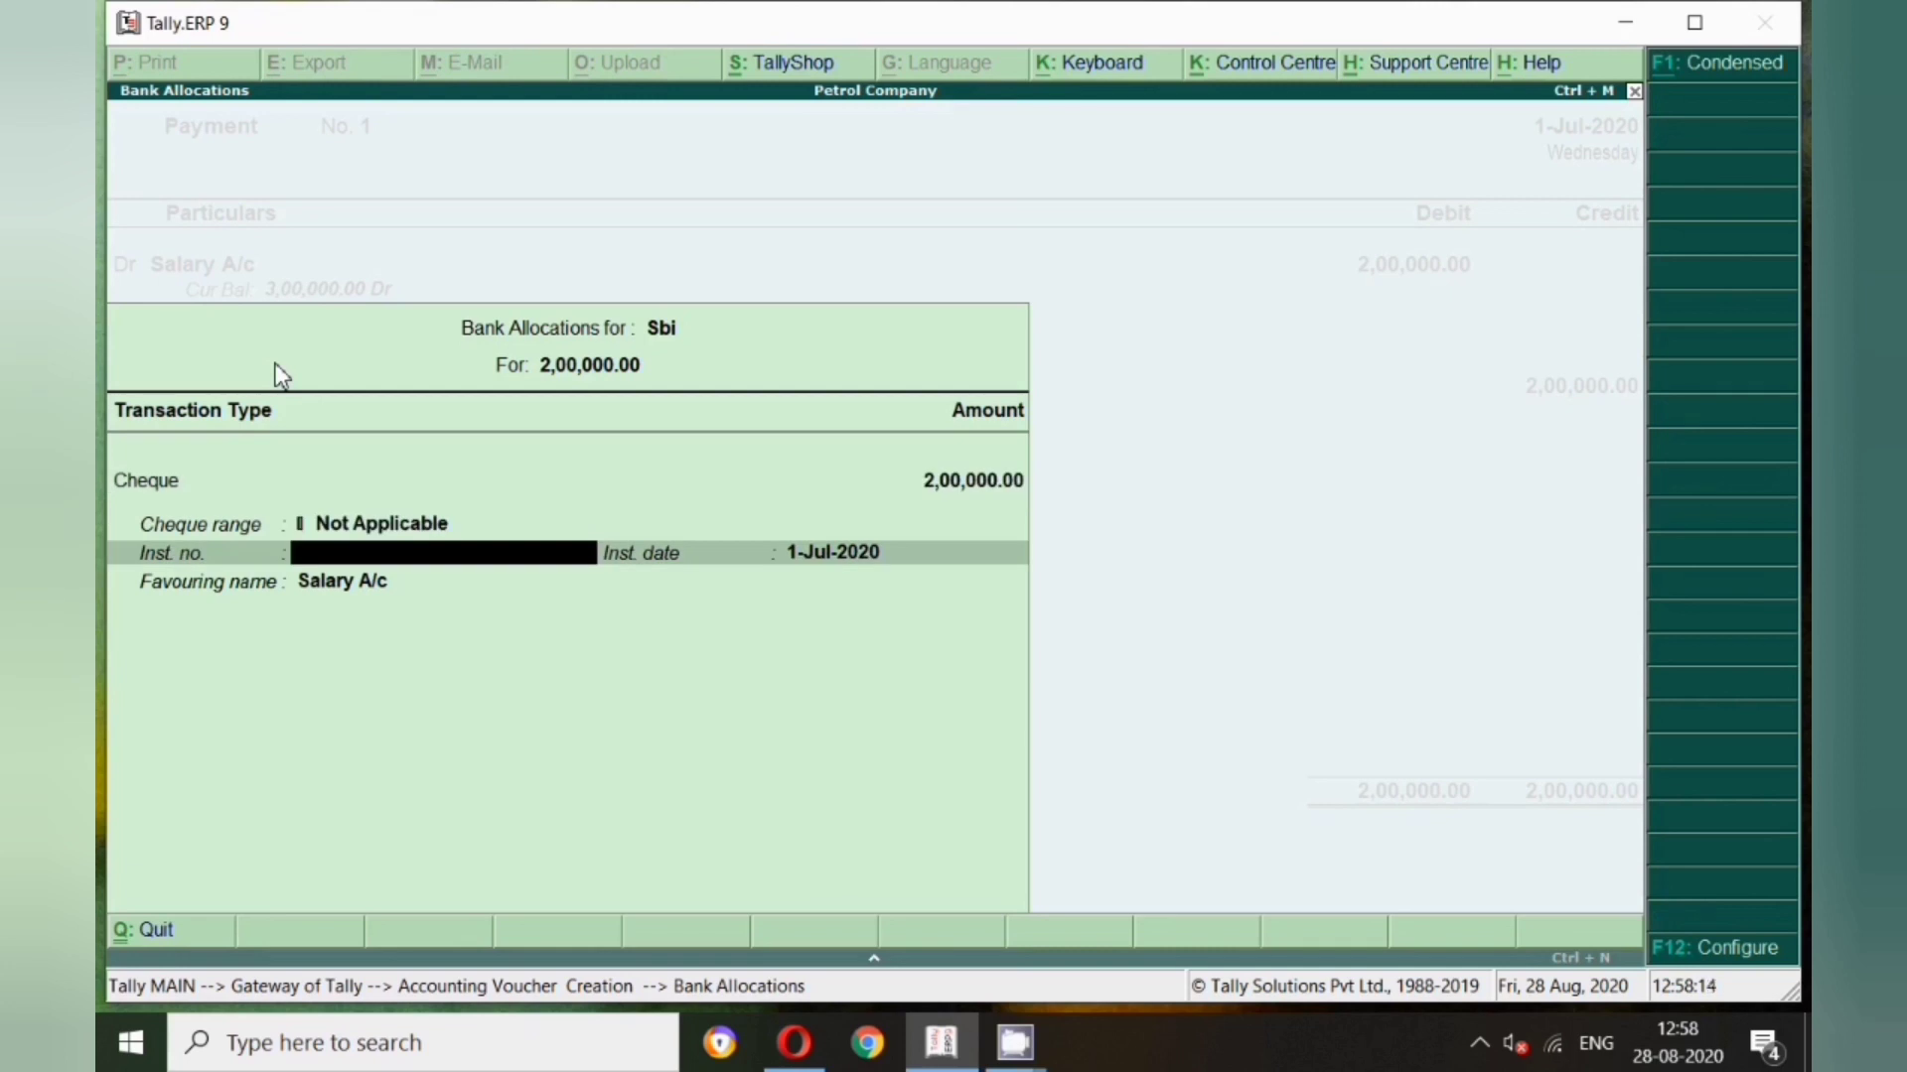
pyautogui.write('123654')
pyautogui.press('Return')
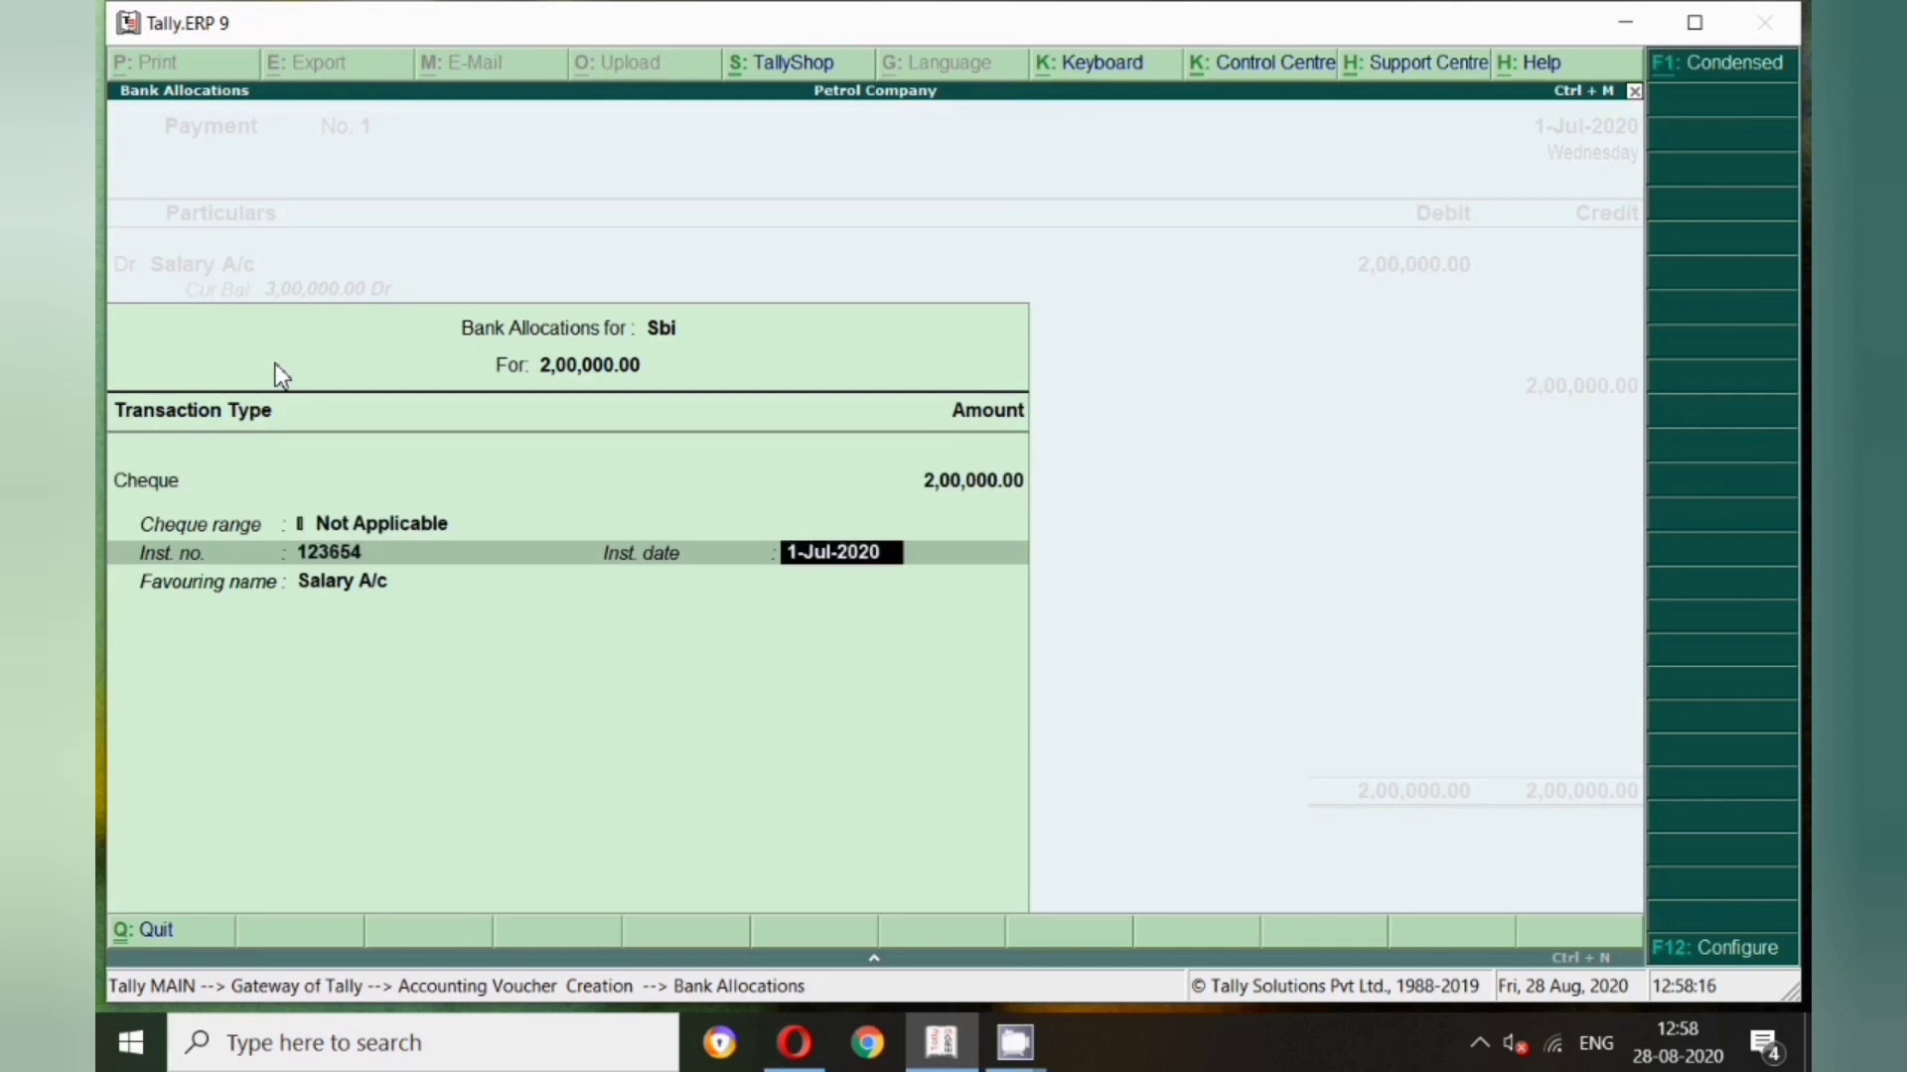
pyautogui.press('Return')
pyautogui.press('Return')
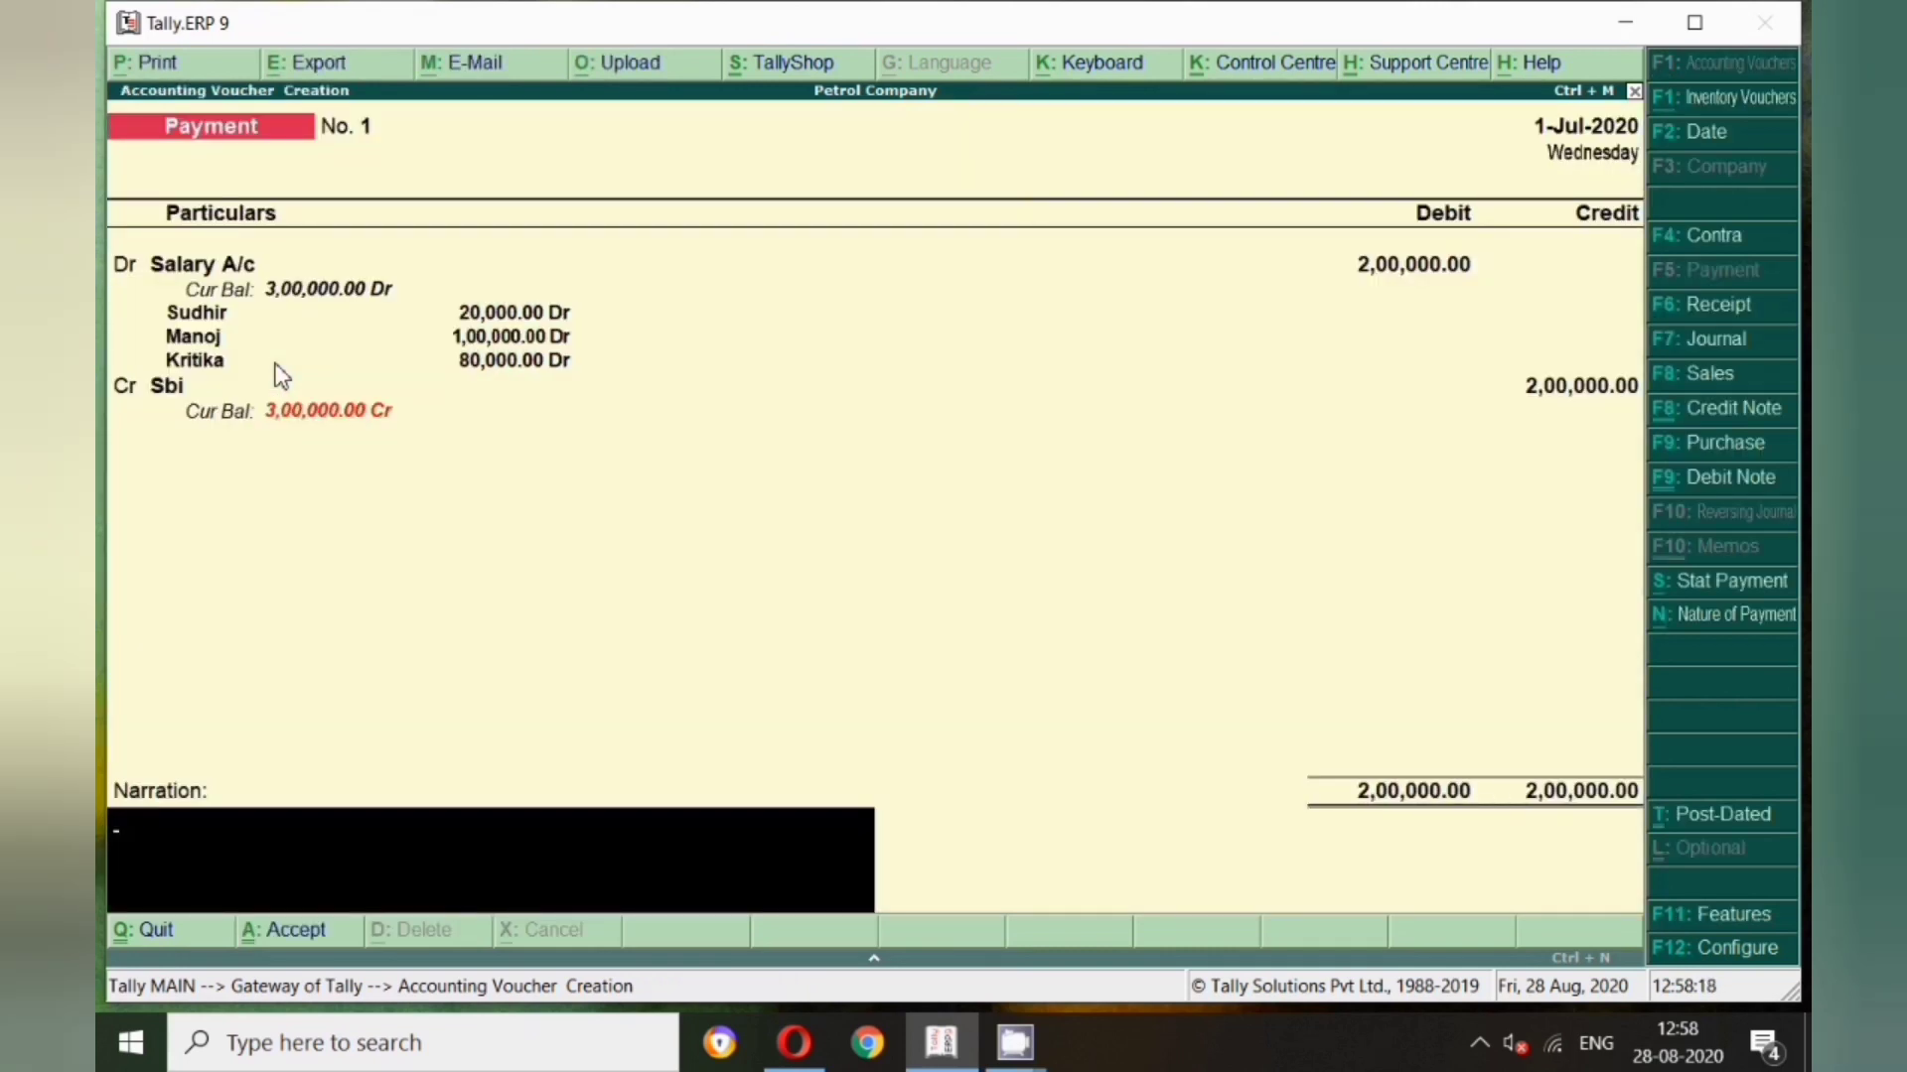
# Enter the voucher narration "salary paid for the month of may"
pyautogui.write('salary paid for the month of')
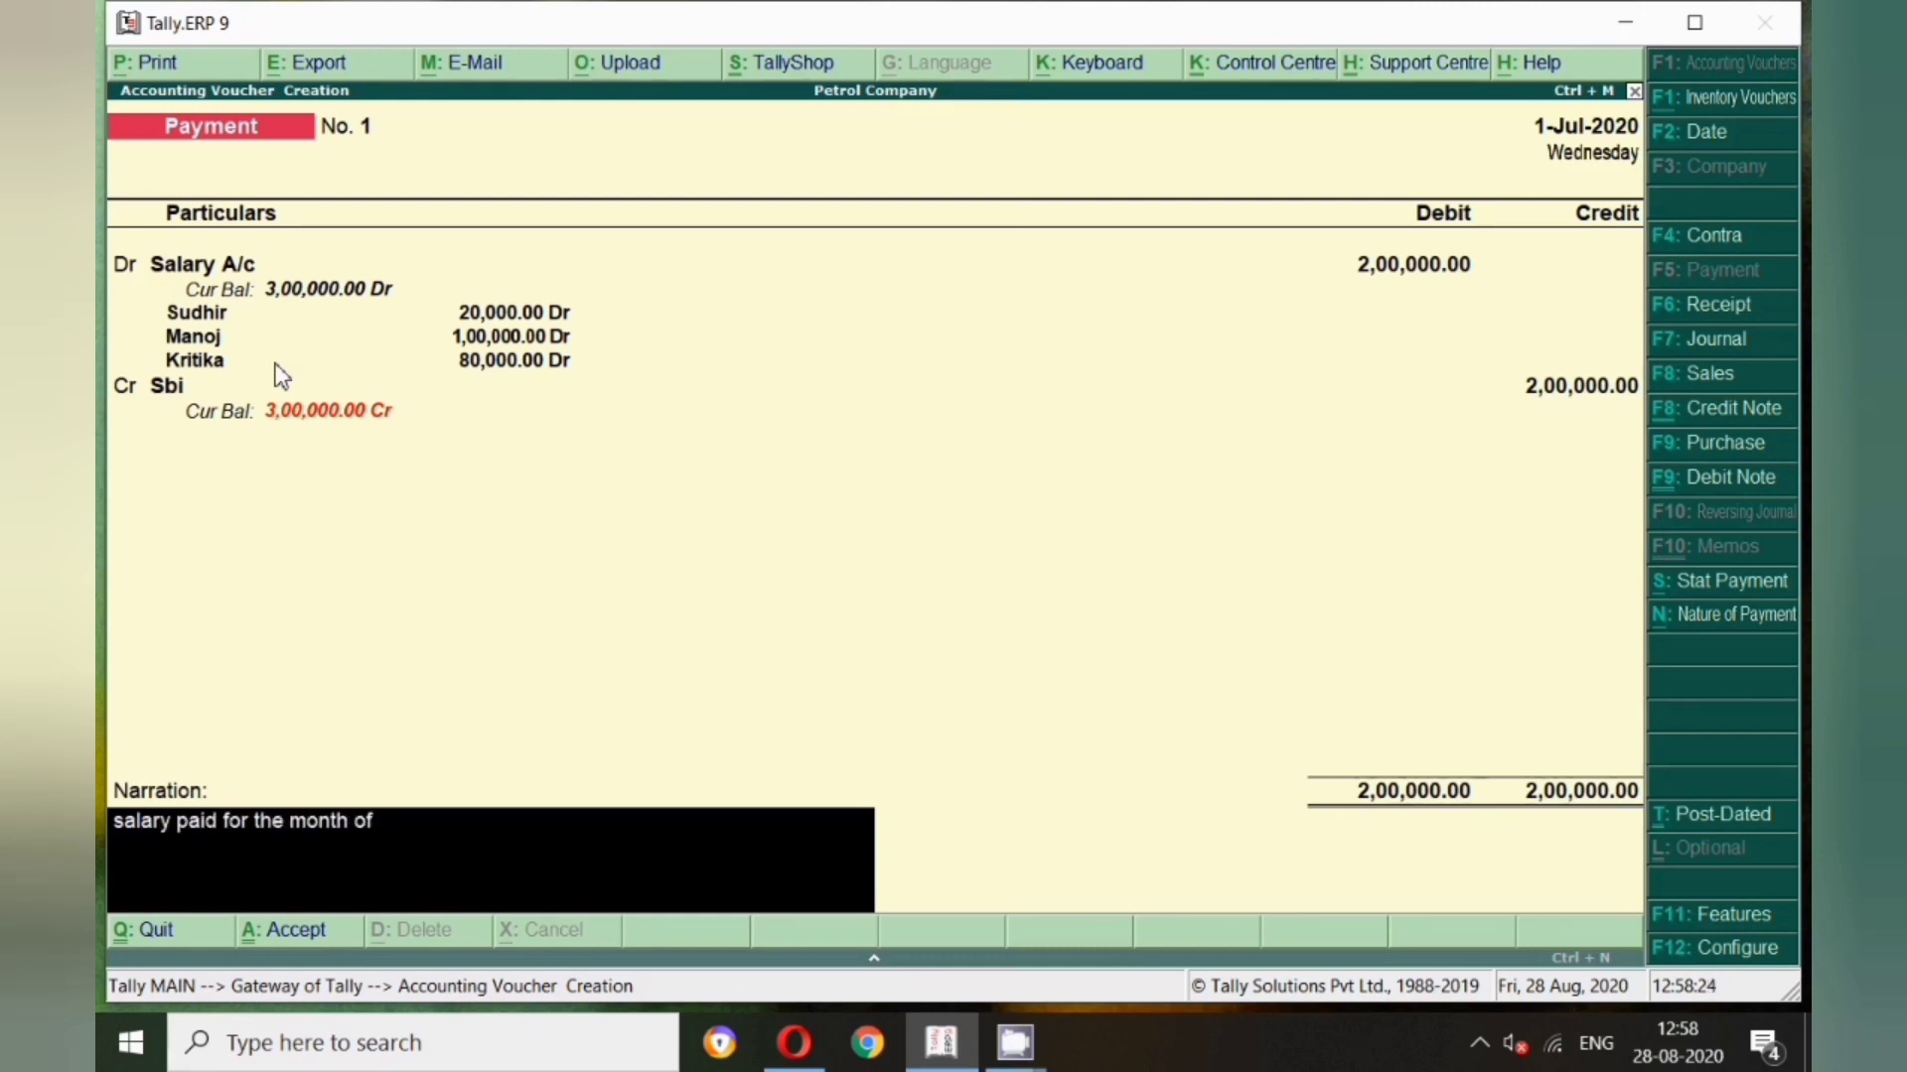
pyautogui.write(' ma')
pyautogui.write('y')
pyautogui.press('Return')
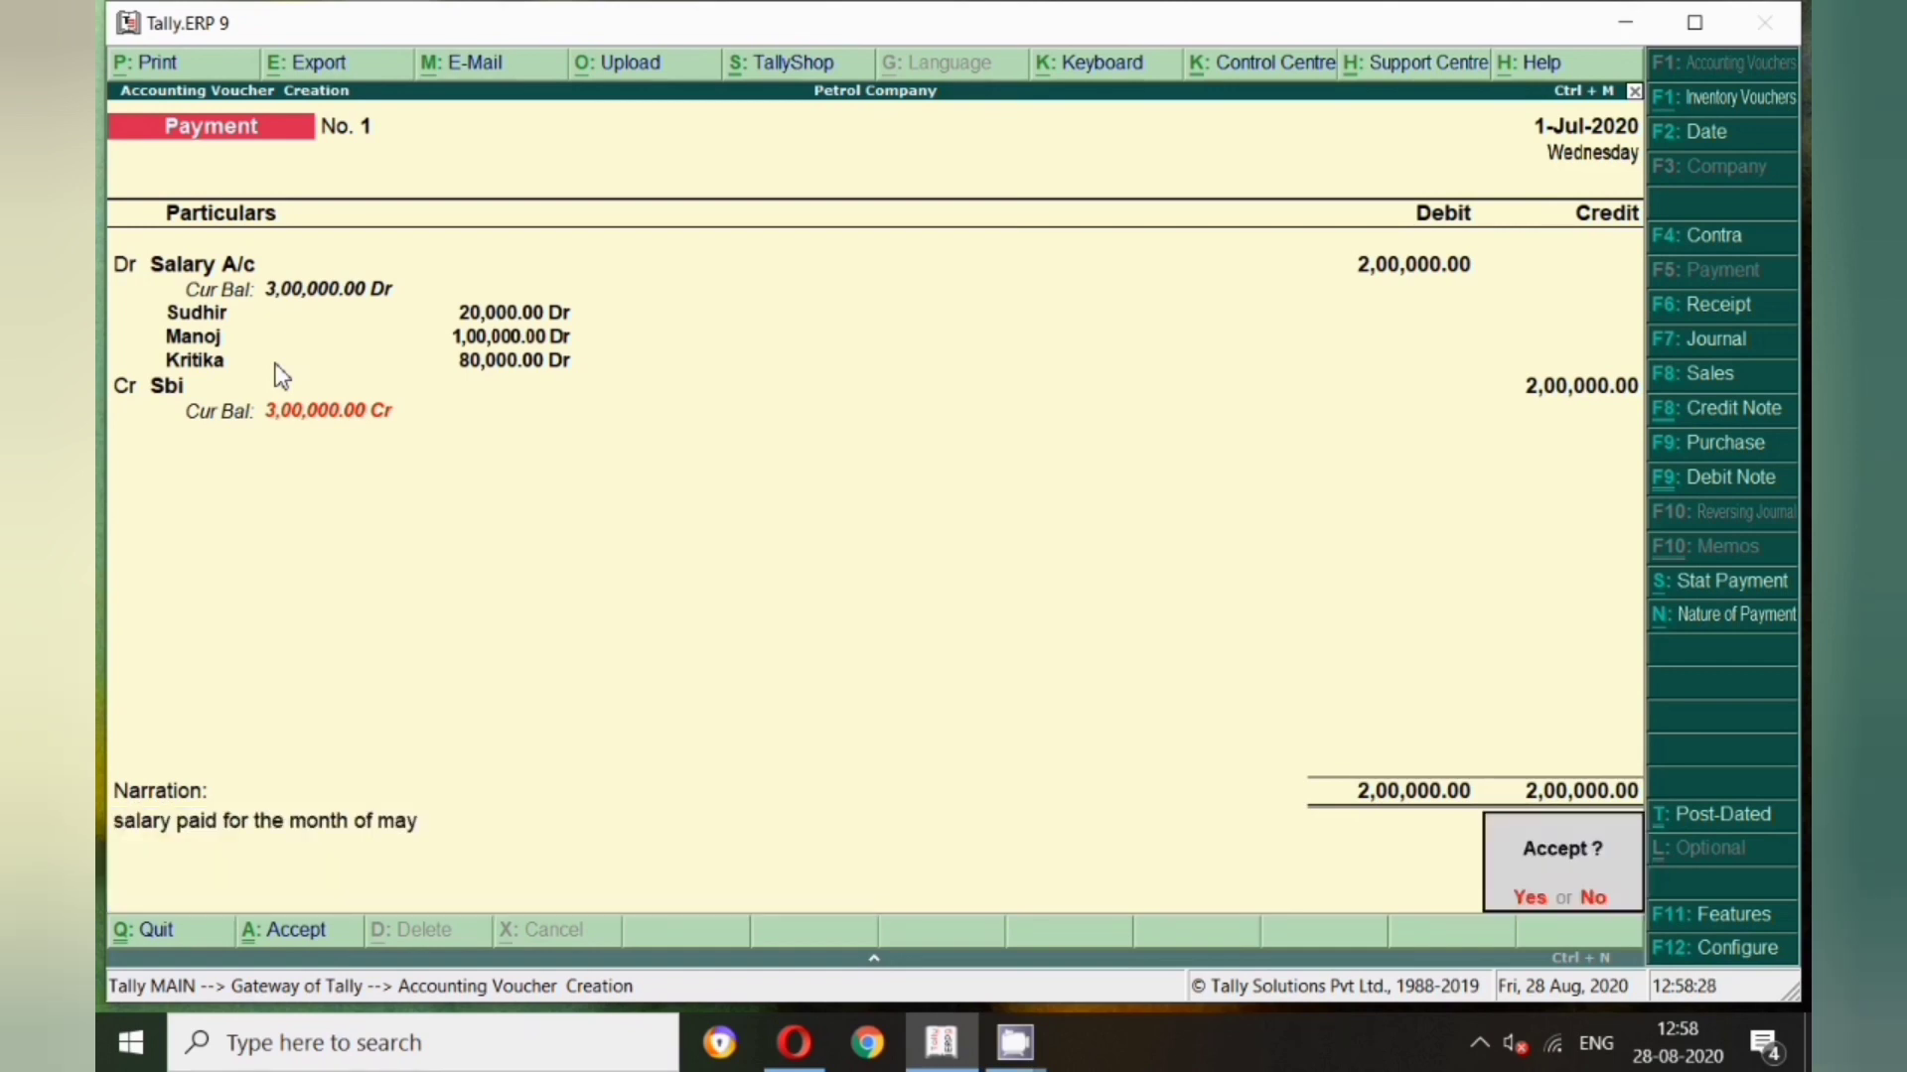
# Save the 2,00,000 salary payment voucher and leave voucher creation without starting another entry
pyautogui.press('Return')
pyautogui.press('Escape')
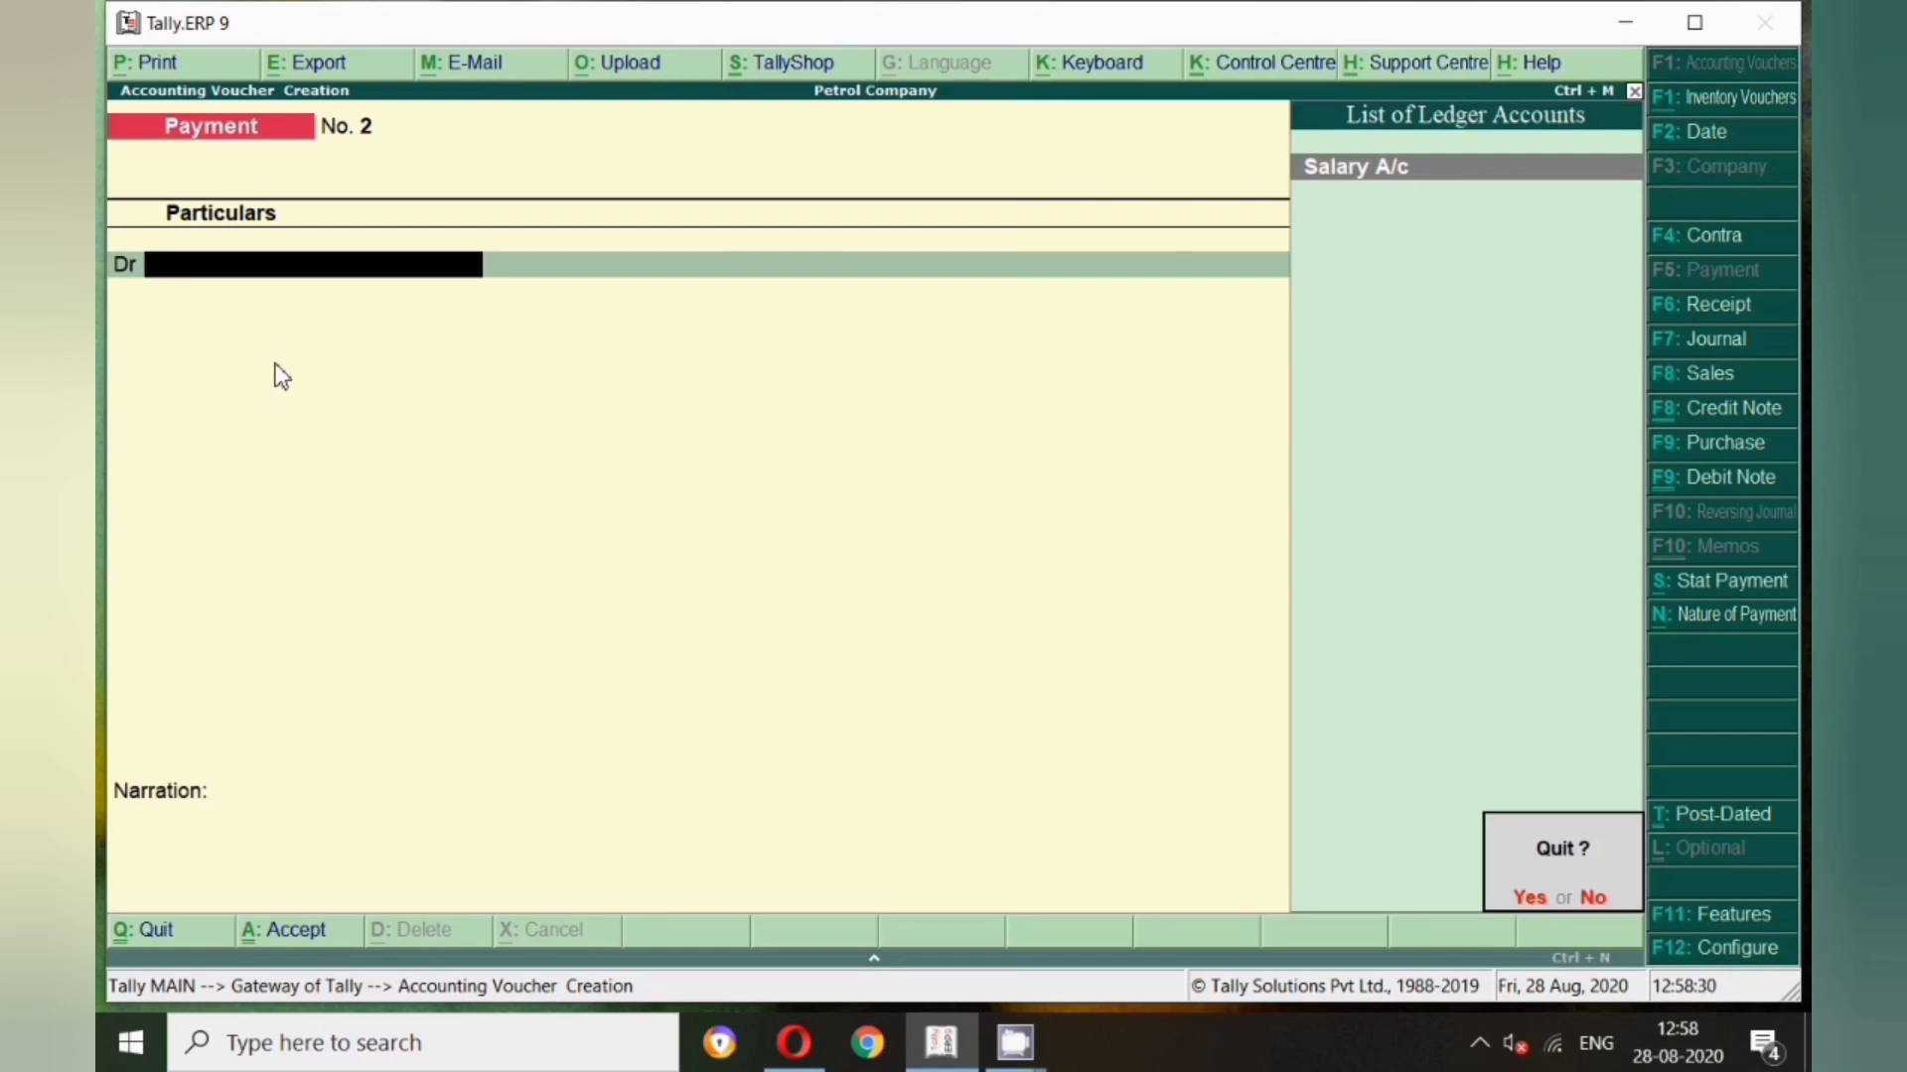
pyautogui.press('Return')
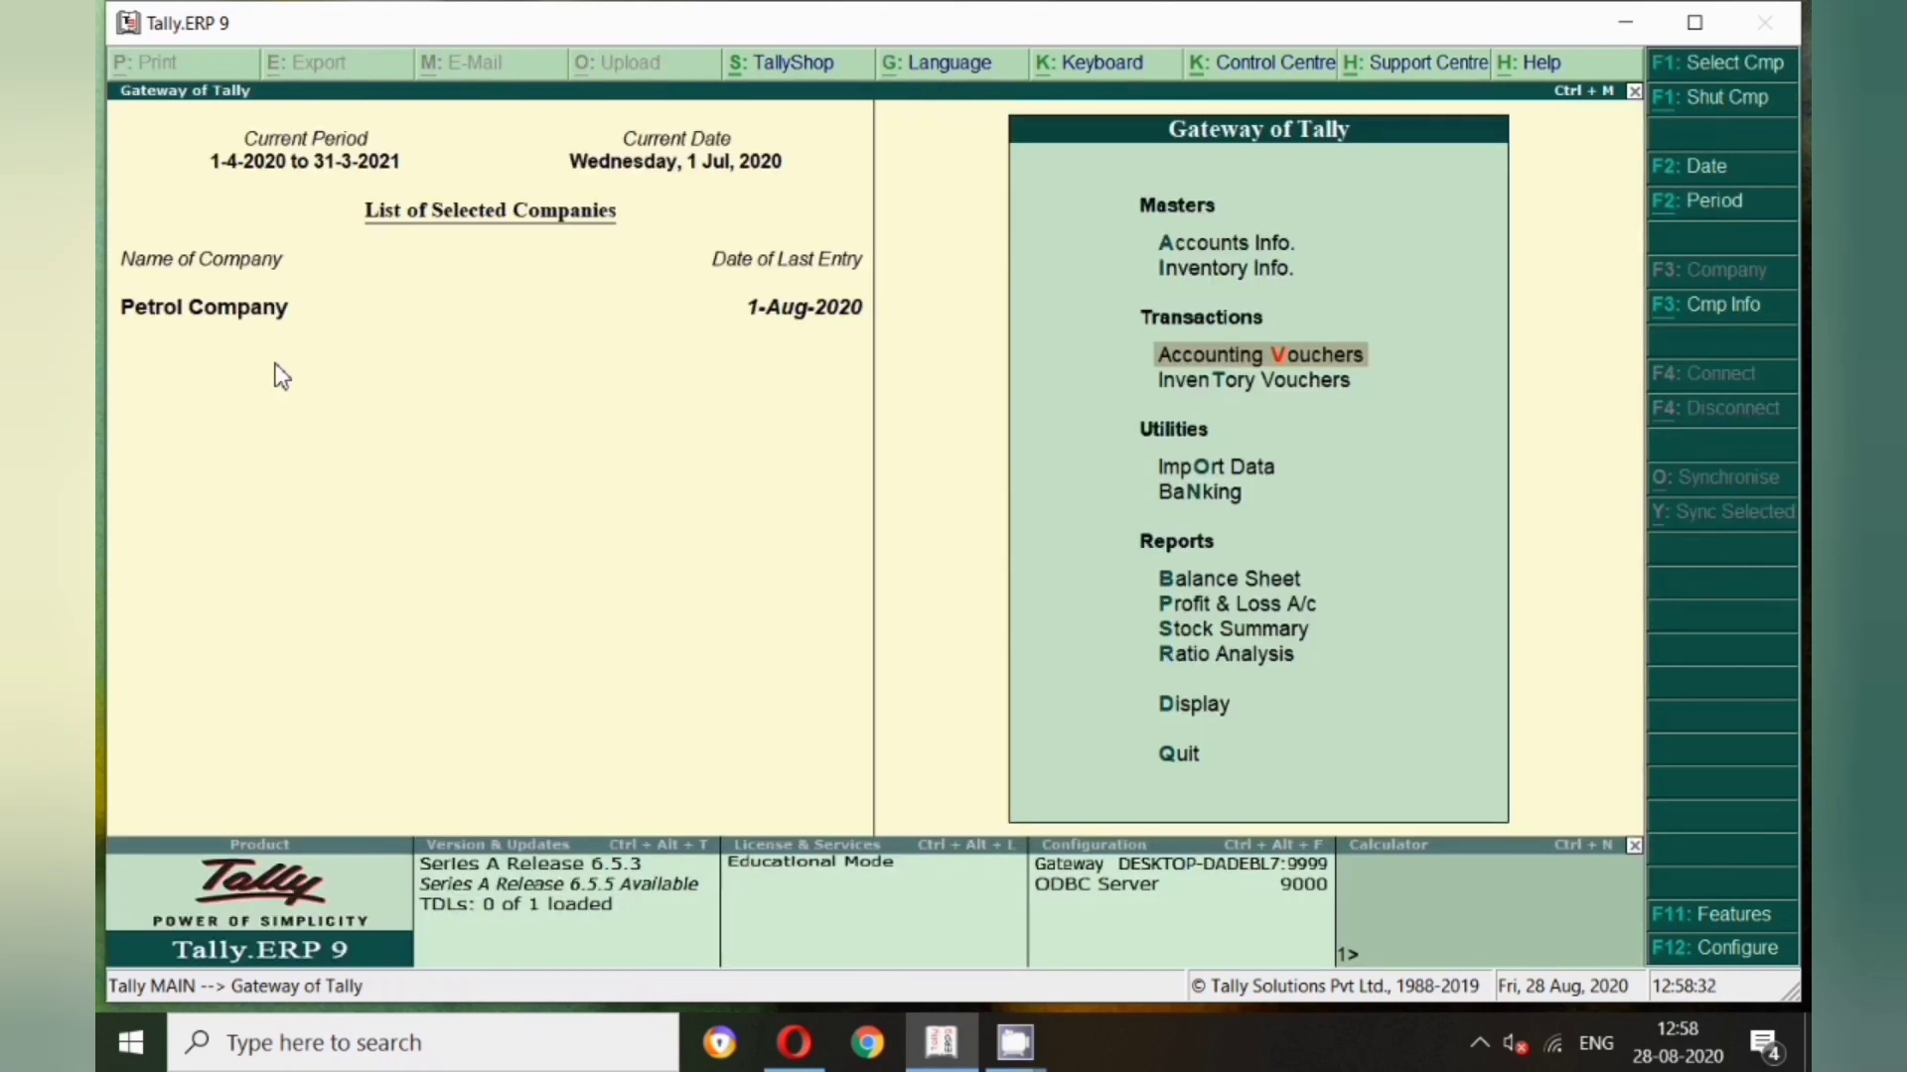
# Display the monthly summary of Salary A/c from Indirect Expenses in the Profit & Loss A/c
pyautogui.press('Down')
pyautogui.press('Down')
pyautogui.press('Down')
pyautogui.press('Down')
pyautogui.press('Down')
pyautogui.press('Down')
pyautogui.press('Up')
pyautogui.press('Return')
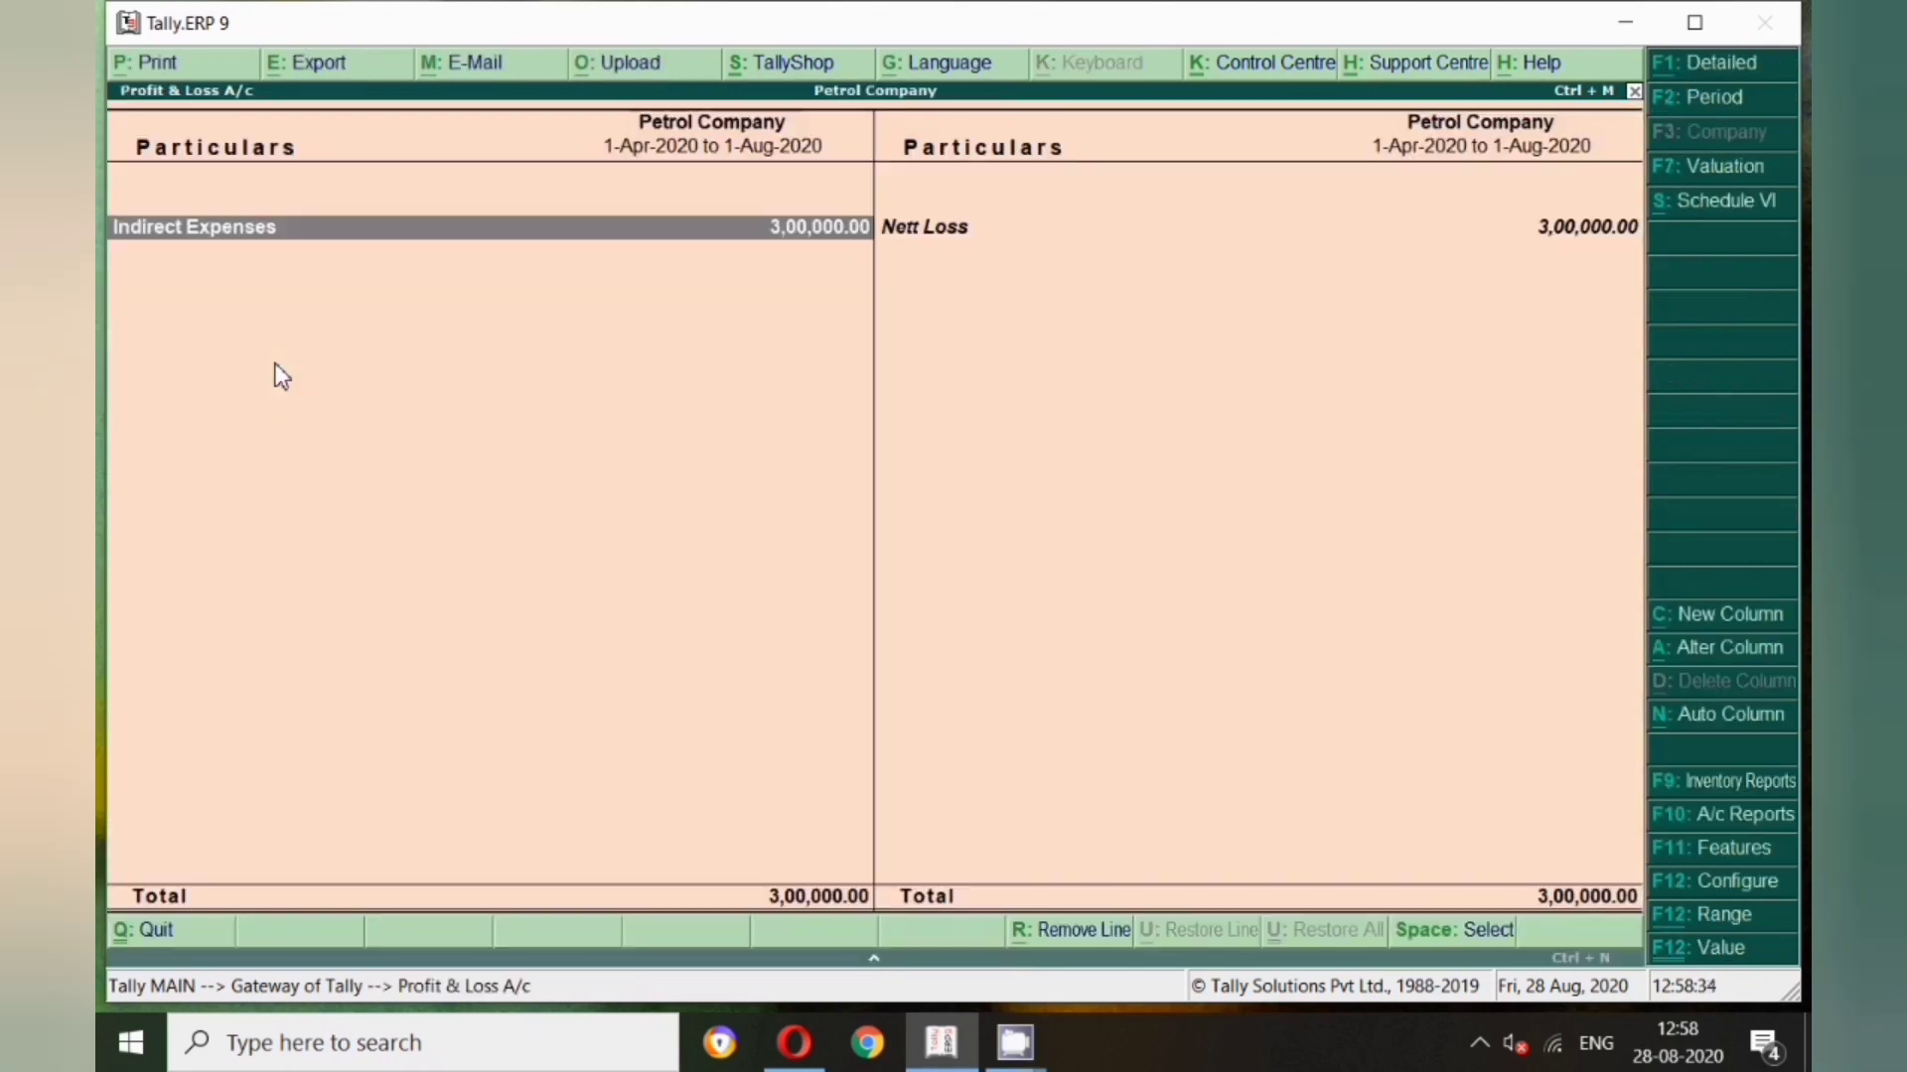
pyautogui.press('Return')
pyautogui.press('Return')
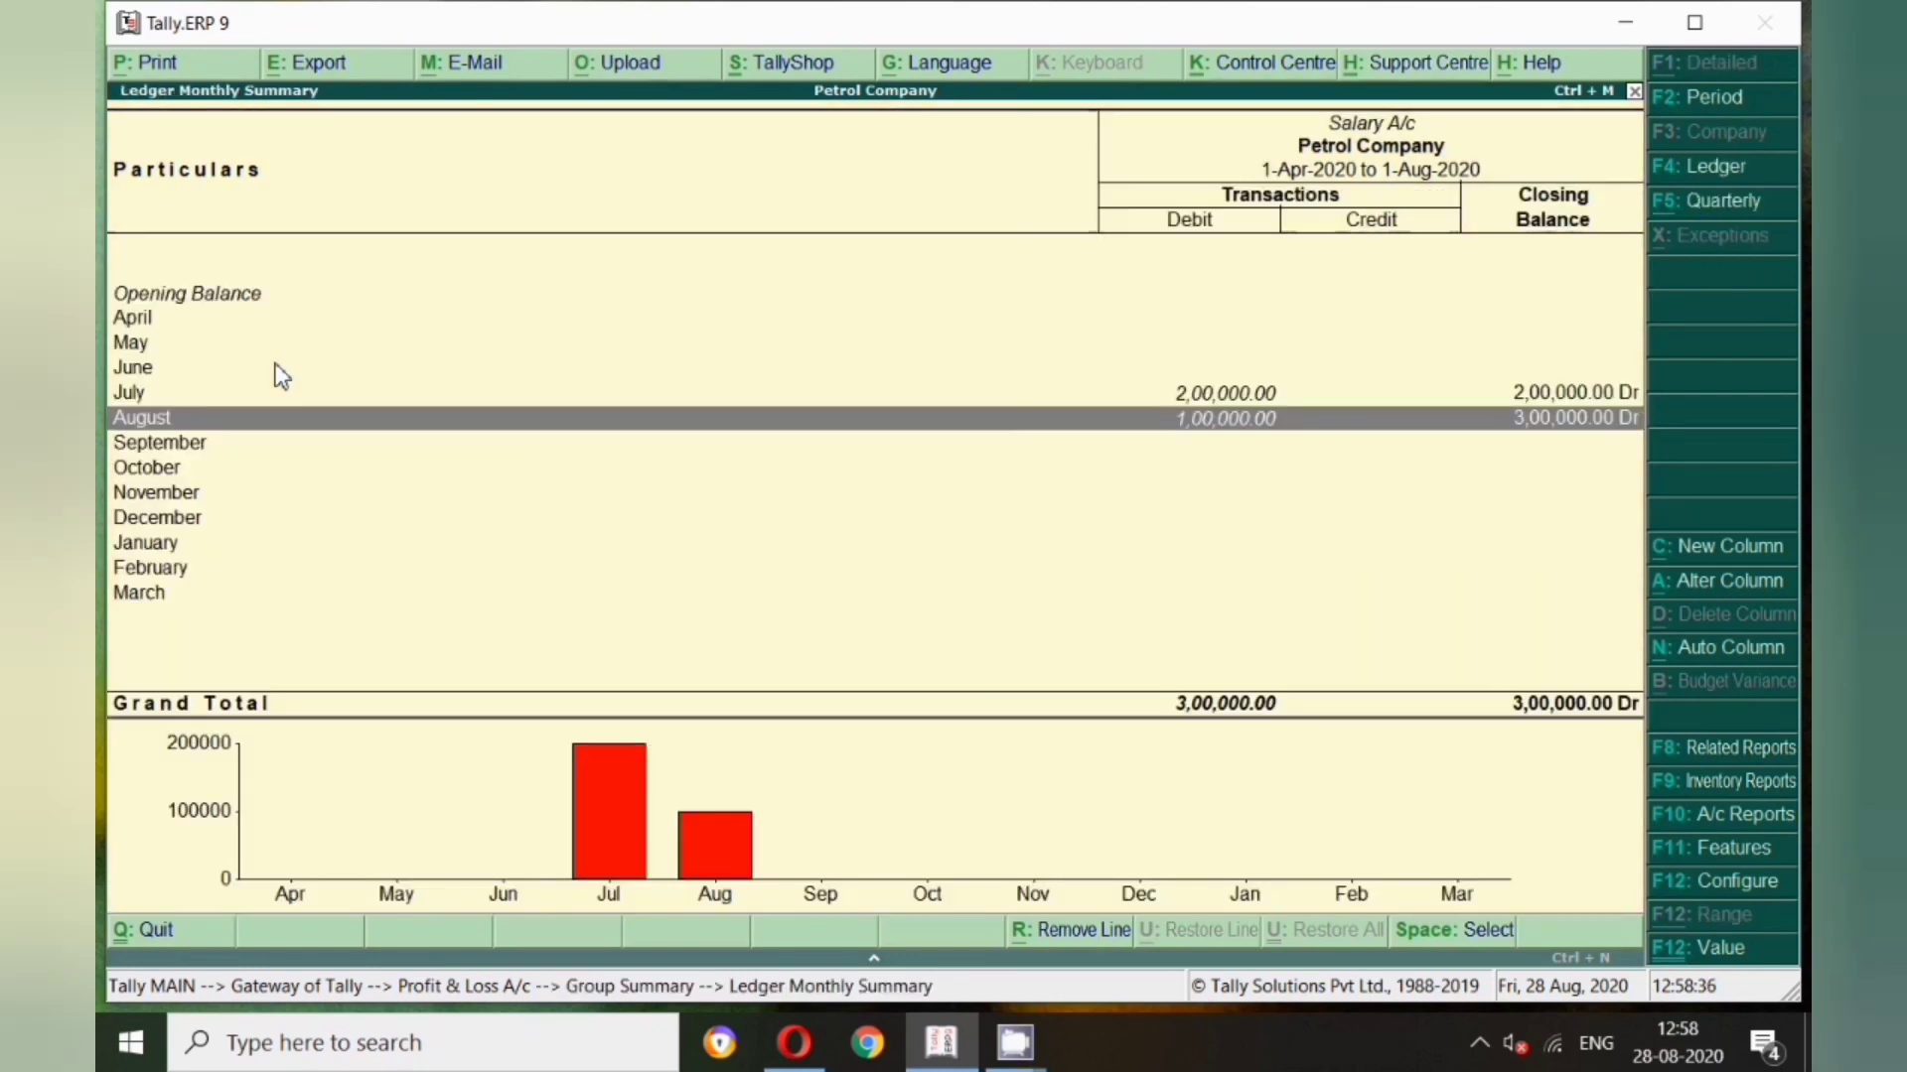
# Compare the July and August salary entries, close the Profit & Loss reports and bring up the Display reports
pyautogui.press('Up')
pyautogui.press('Down')
pyautogui.press('Escape')
pyautogui.press('Escape')
pyautogui.press('Escape')
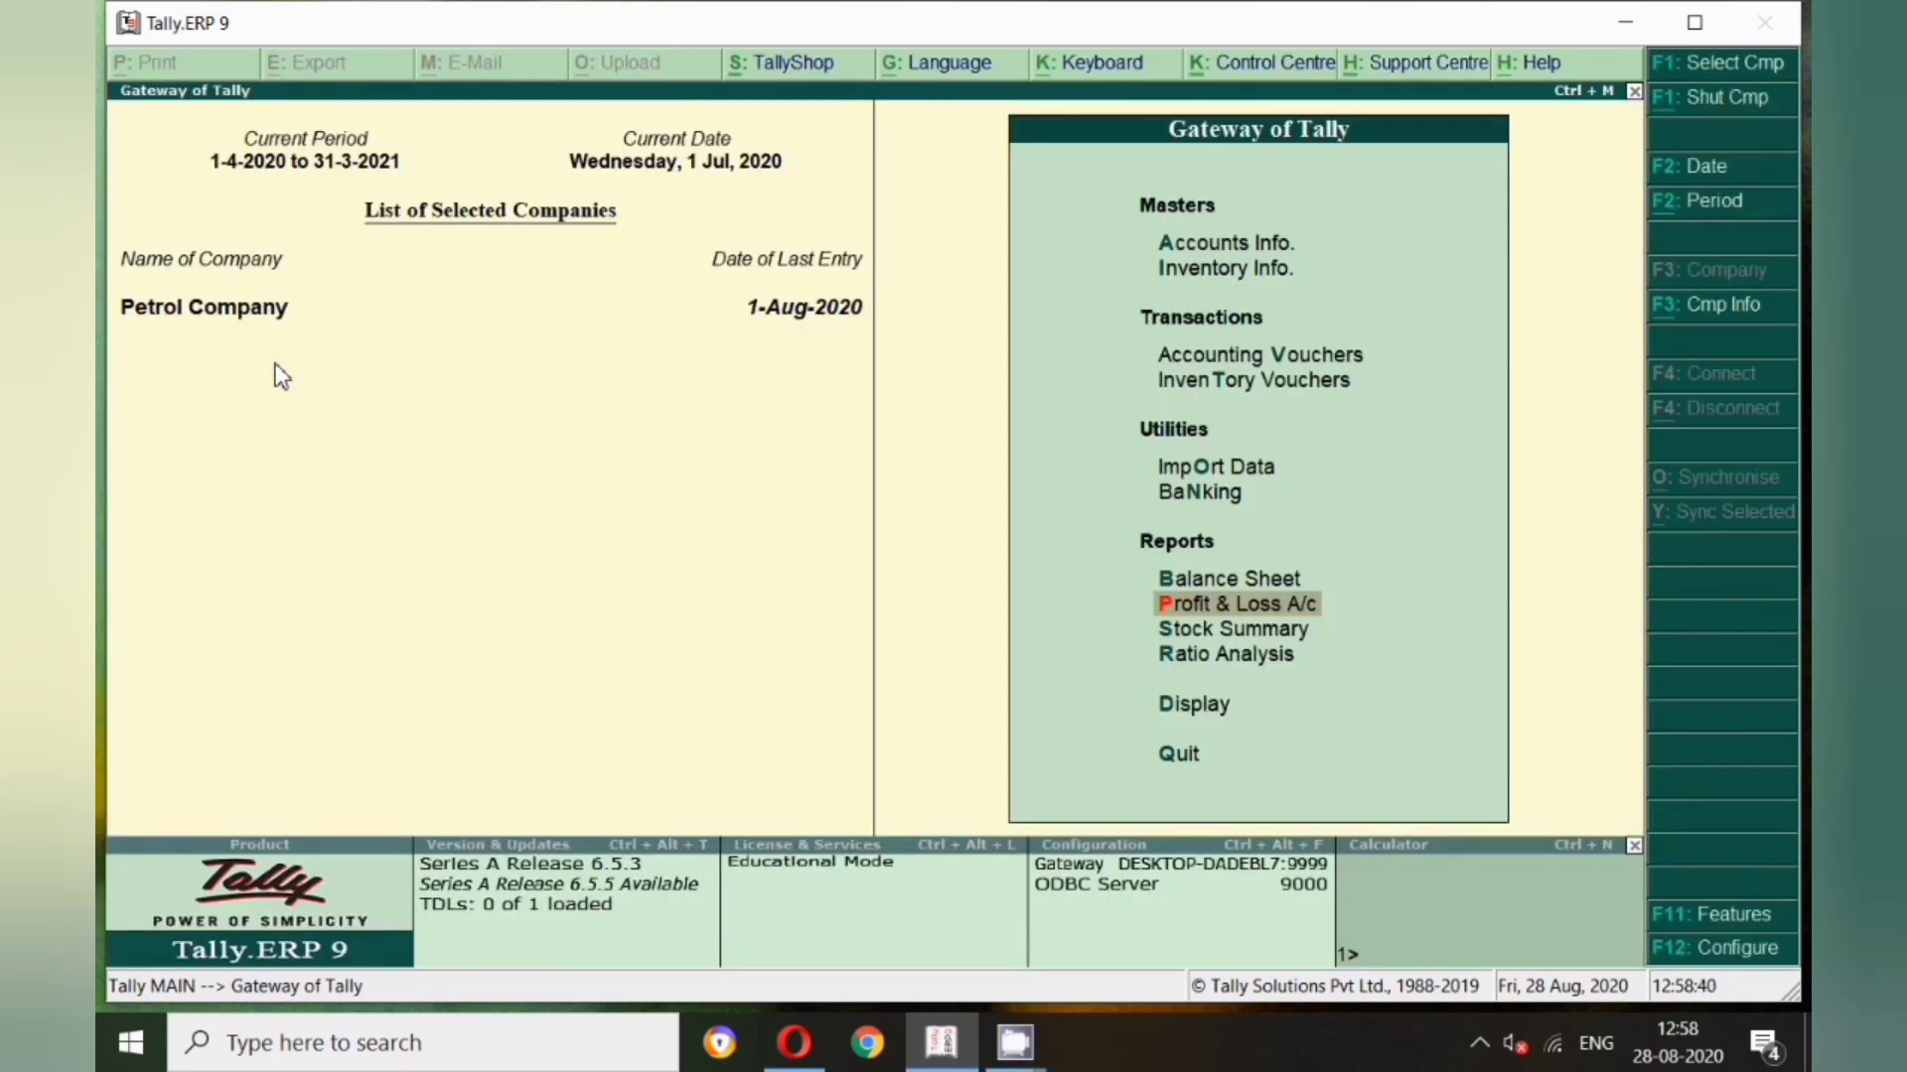
pyautogui.press('d')
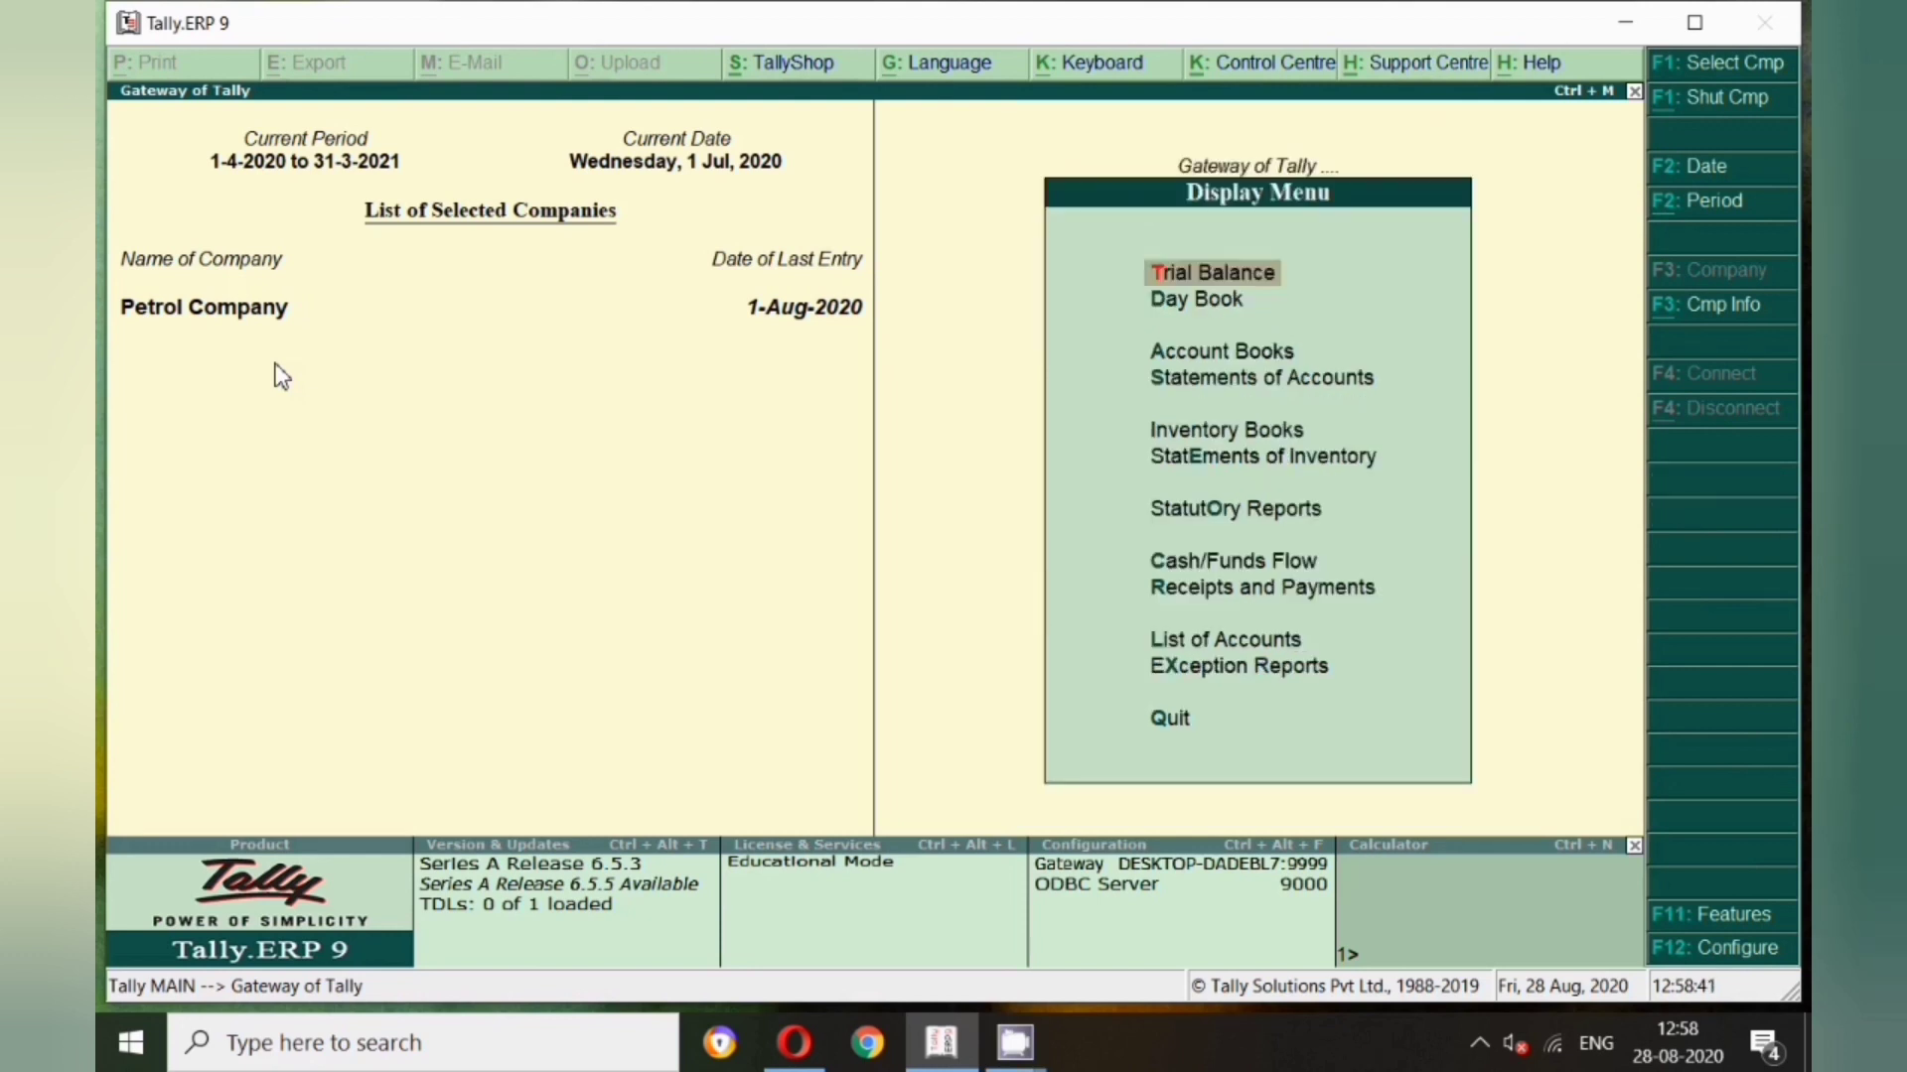
pyautogui.press('Down')
pyautogui.press('Down')
pyautogui.press('Down')
pyautogui.press('Down')
pyautogui.press('Down')
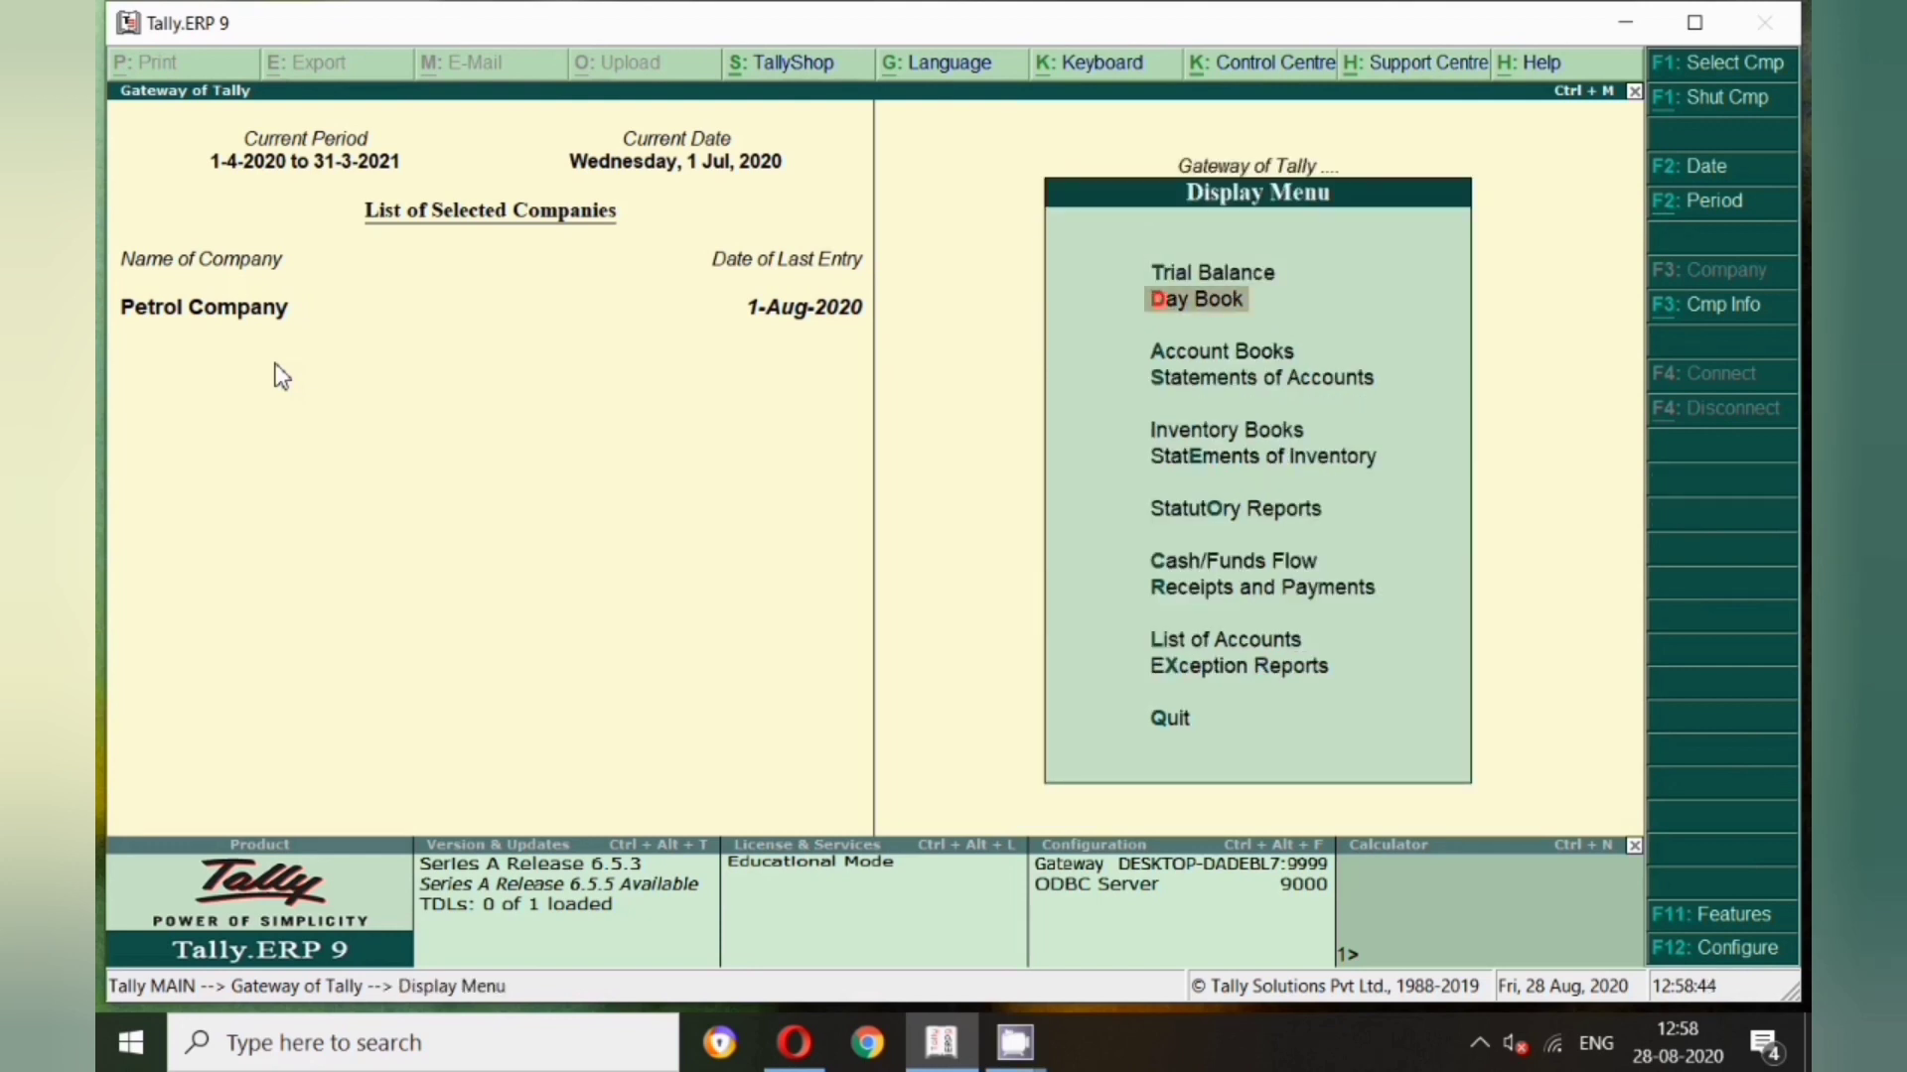
pyautogui.press('Return')
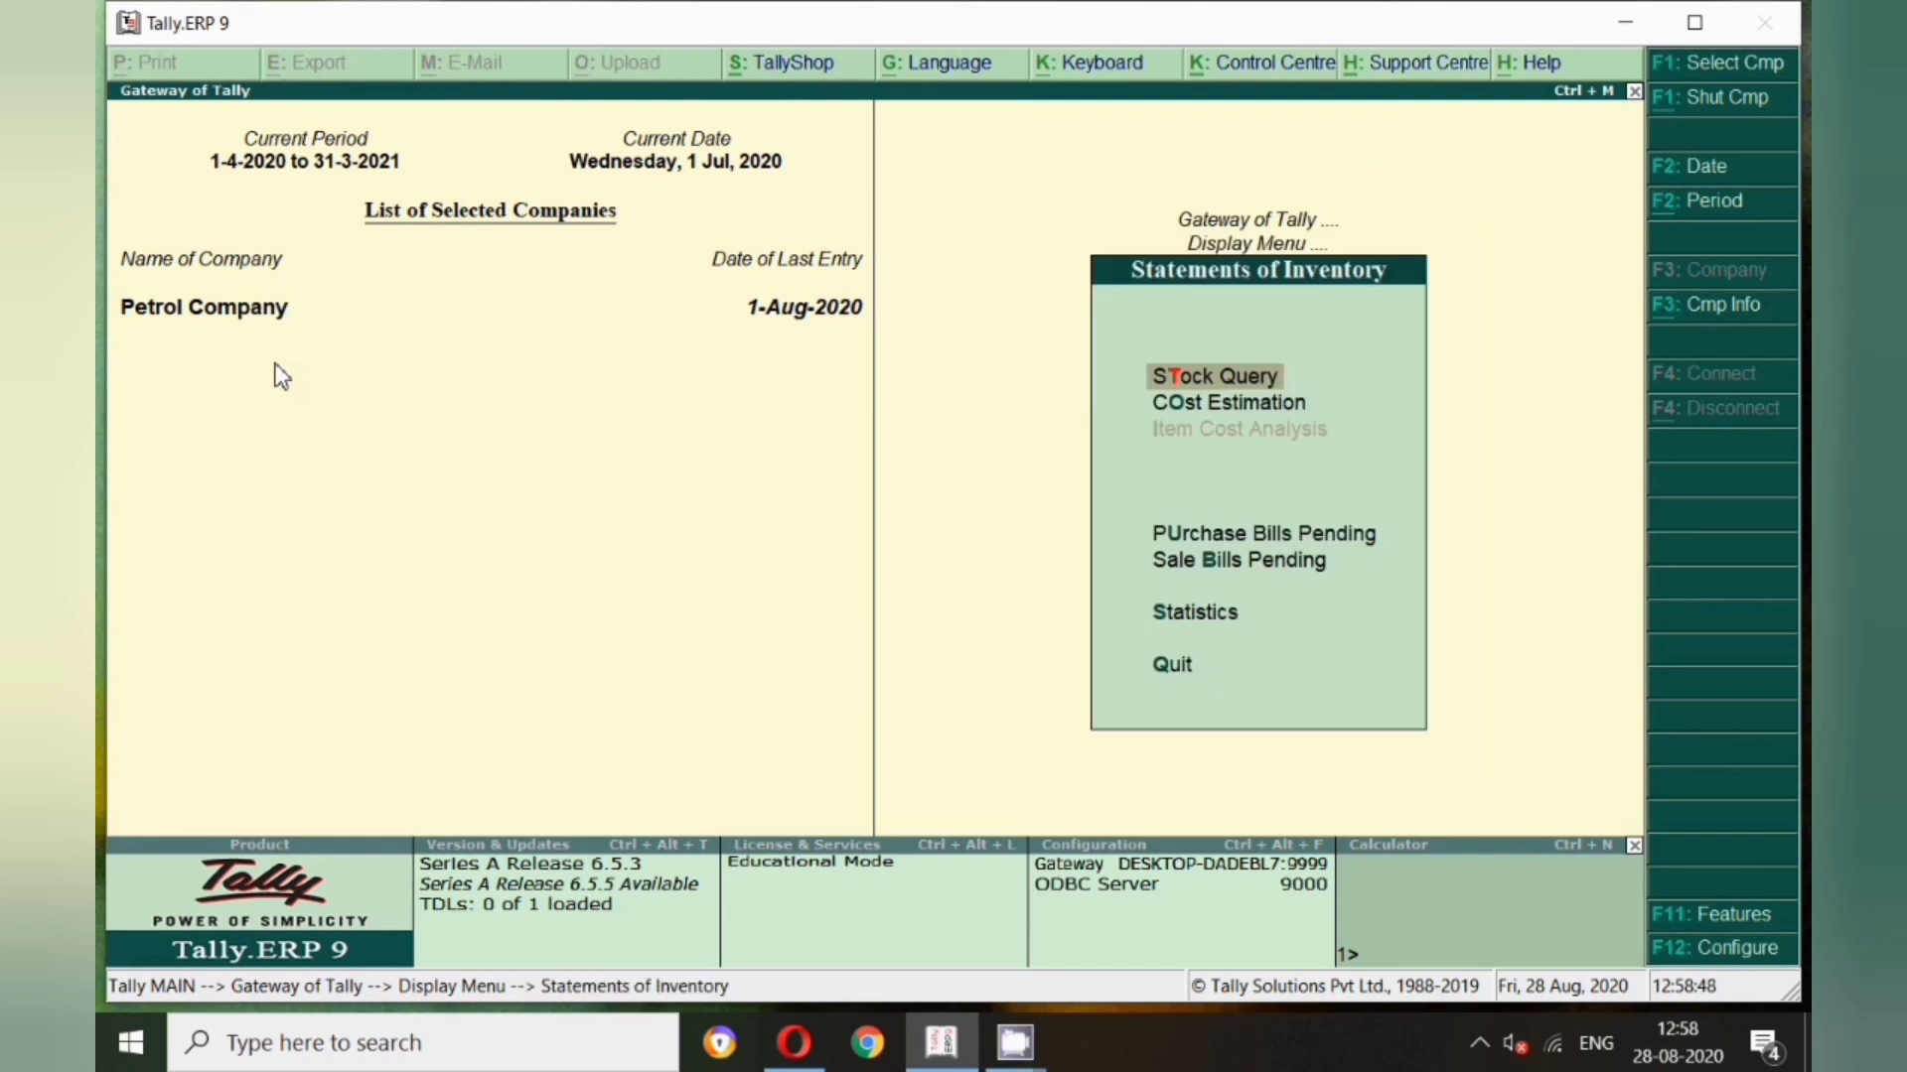
pyautogui.press('Escape')
# Display the cost centre ledger break-up of Salary A/c from the Statements of Accounts
pyautogui.press('Down')
pyautogui.press('Up')
pyautogui.press('Up')
pyautogui.press('Up')
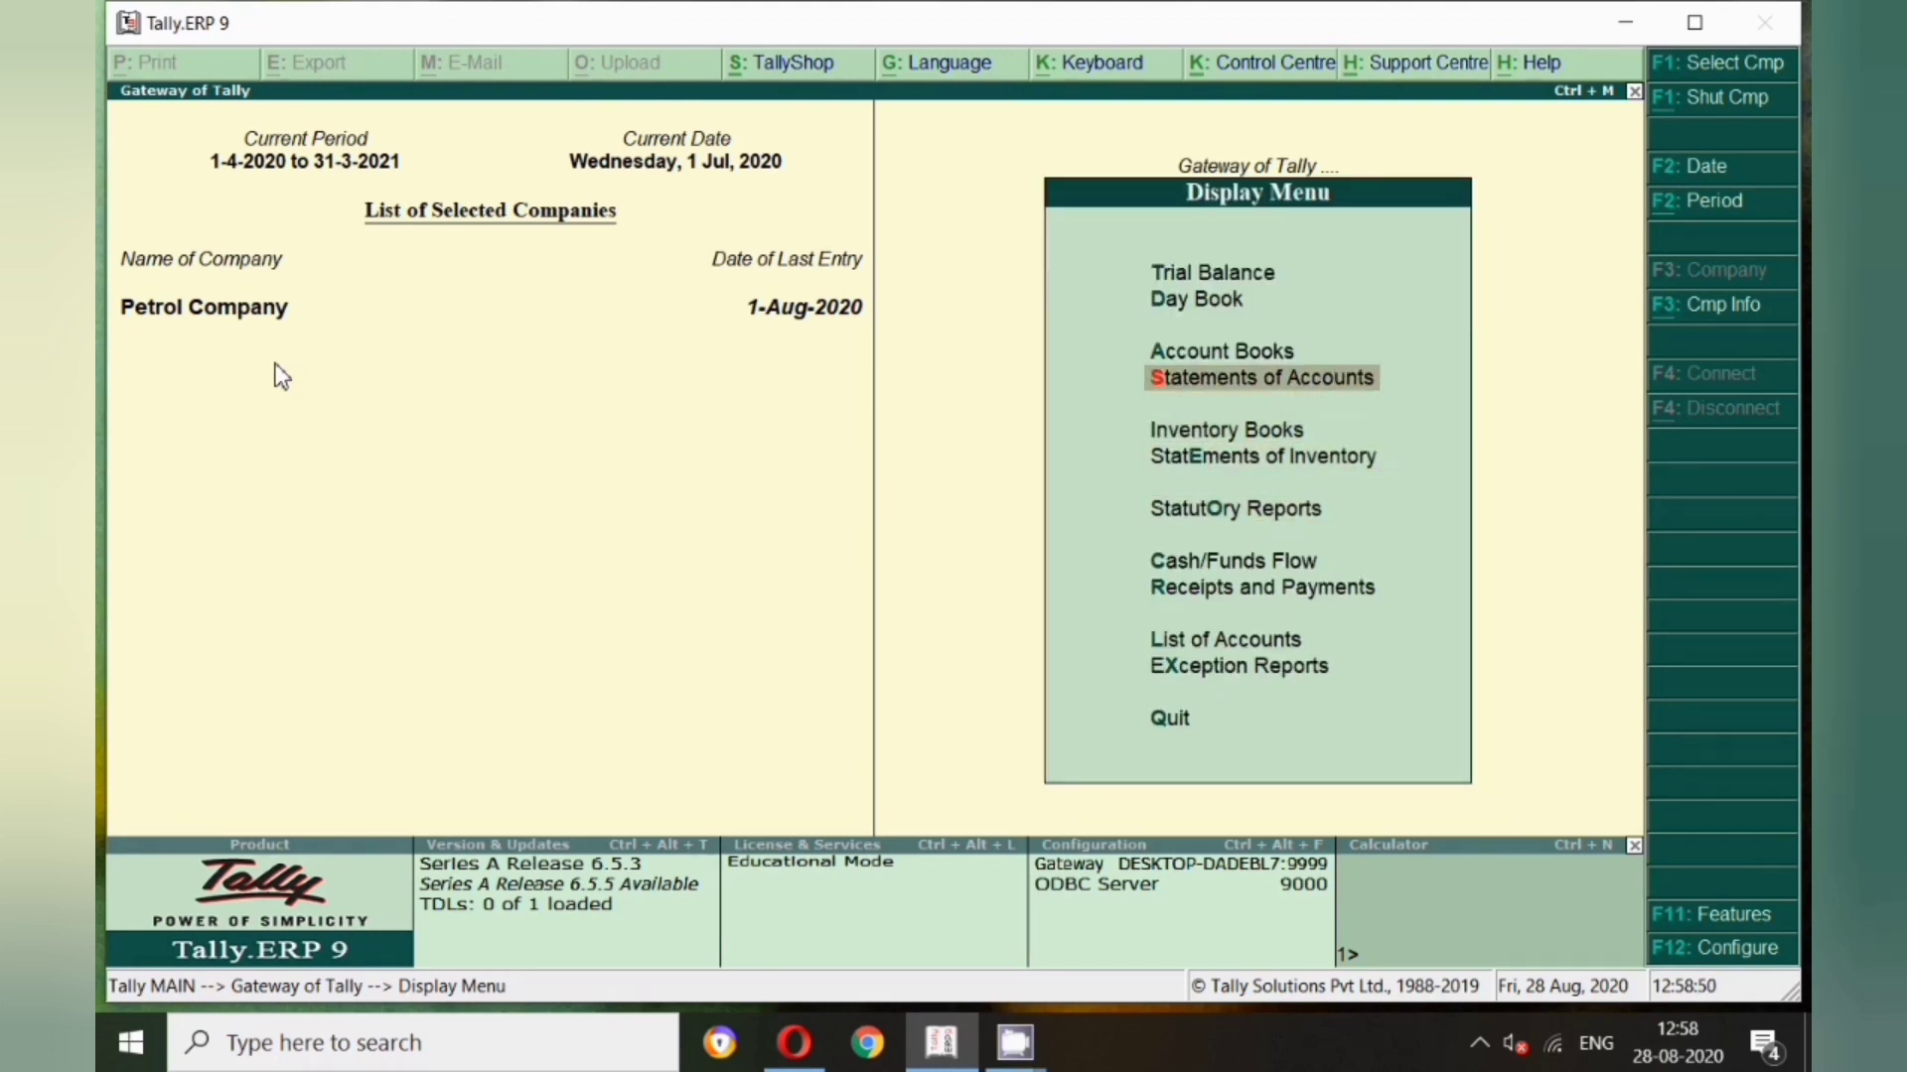
pyautogui.press('Return')
pyautogui.press('Down')
pyautogui.press('Return')
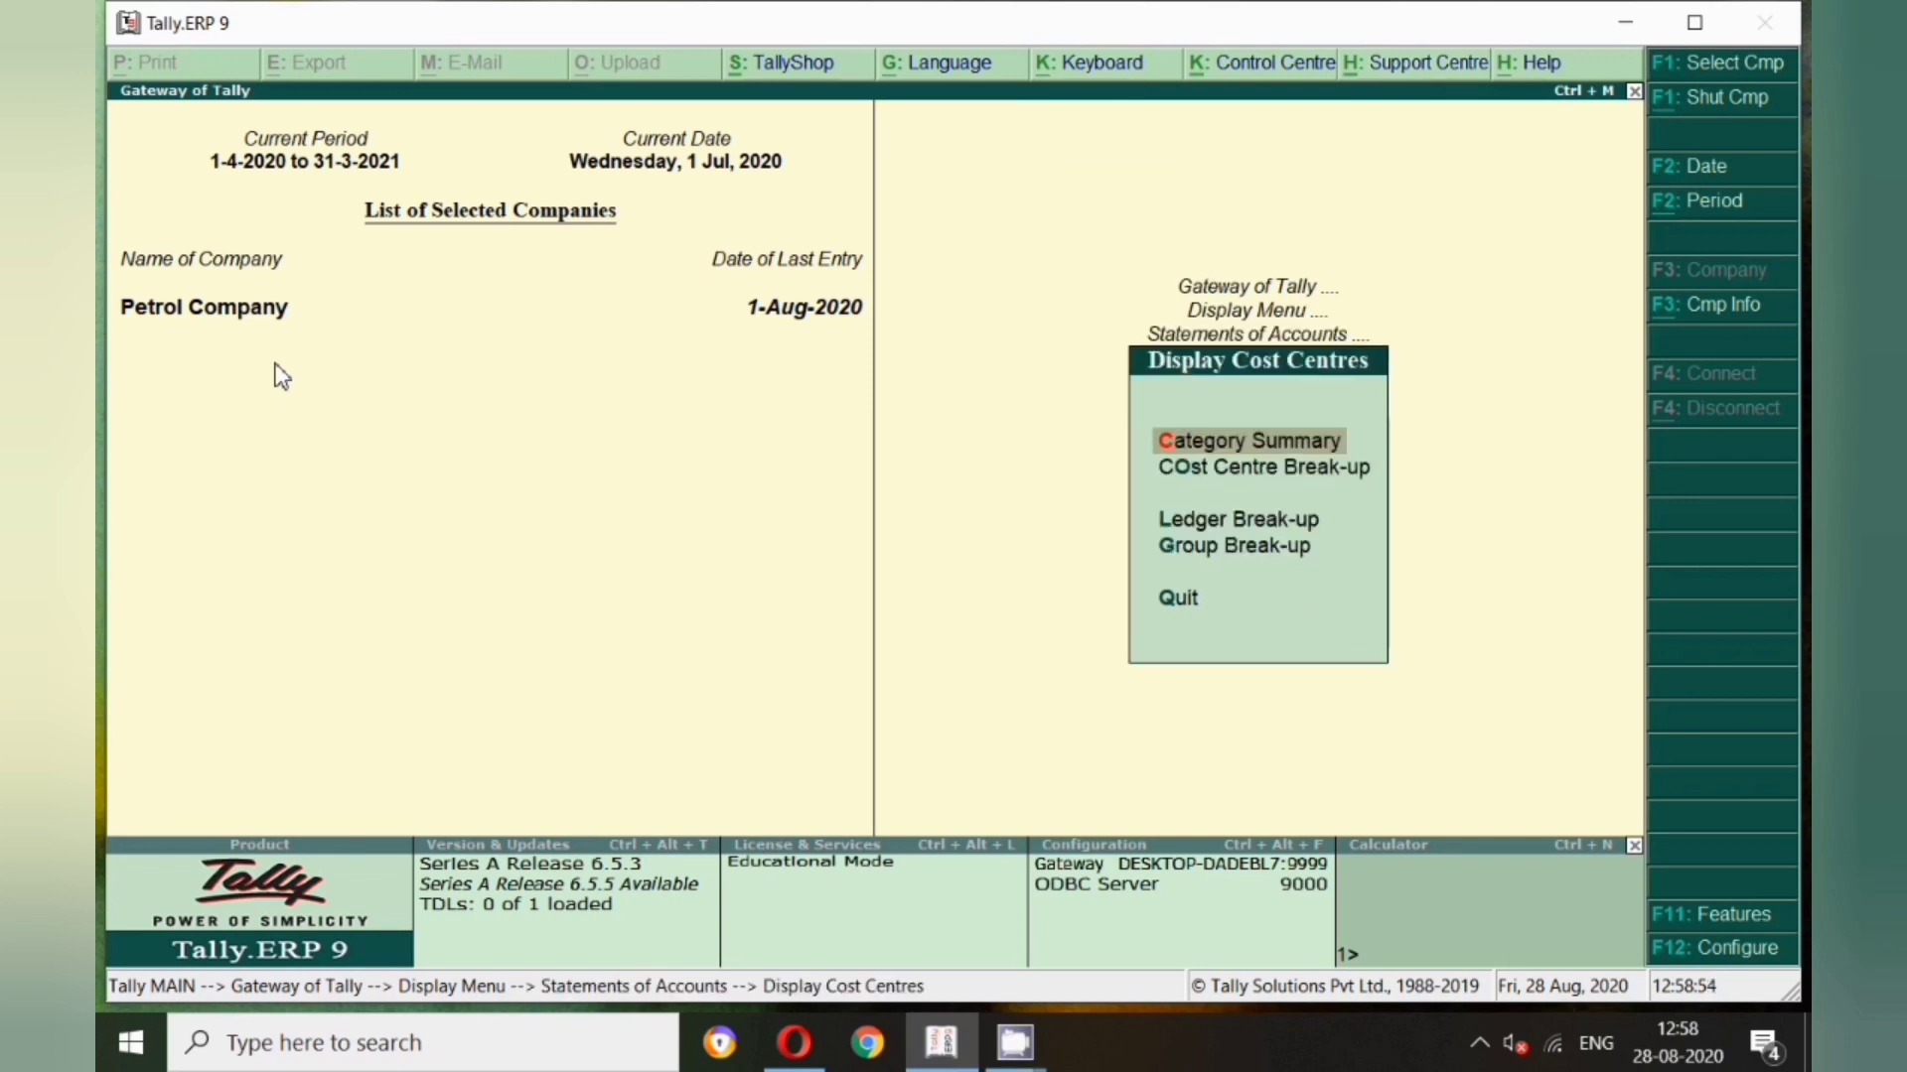
pyautogui.press('Down')
pyautogui.press('Down')
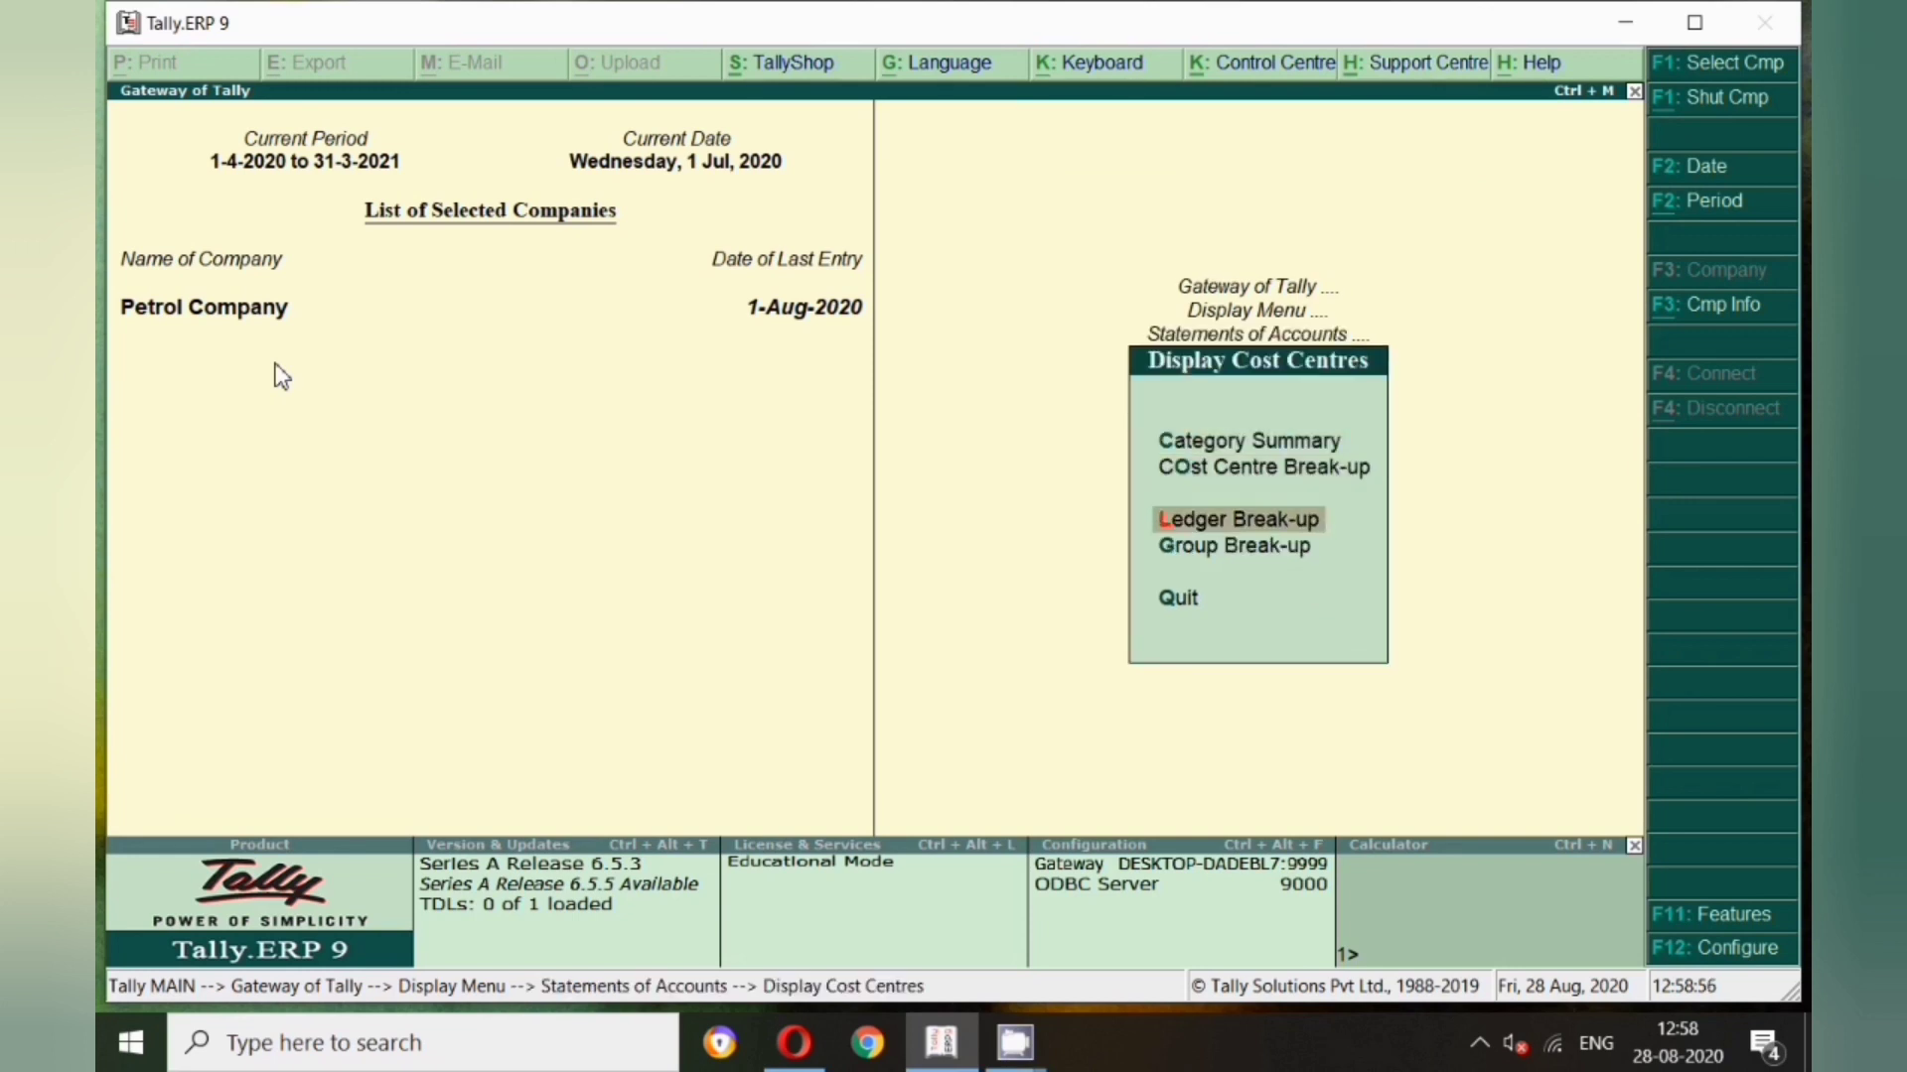
pyautogui.press('Return')
pyautogui.press('Return')
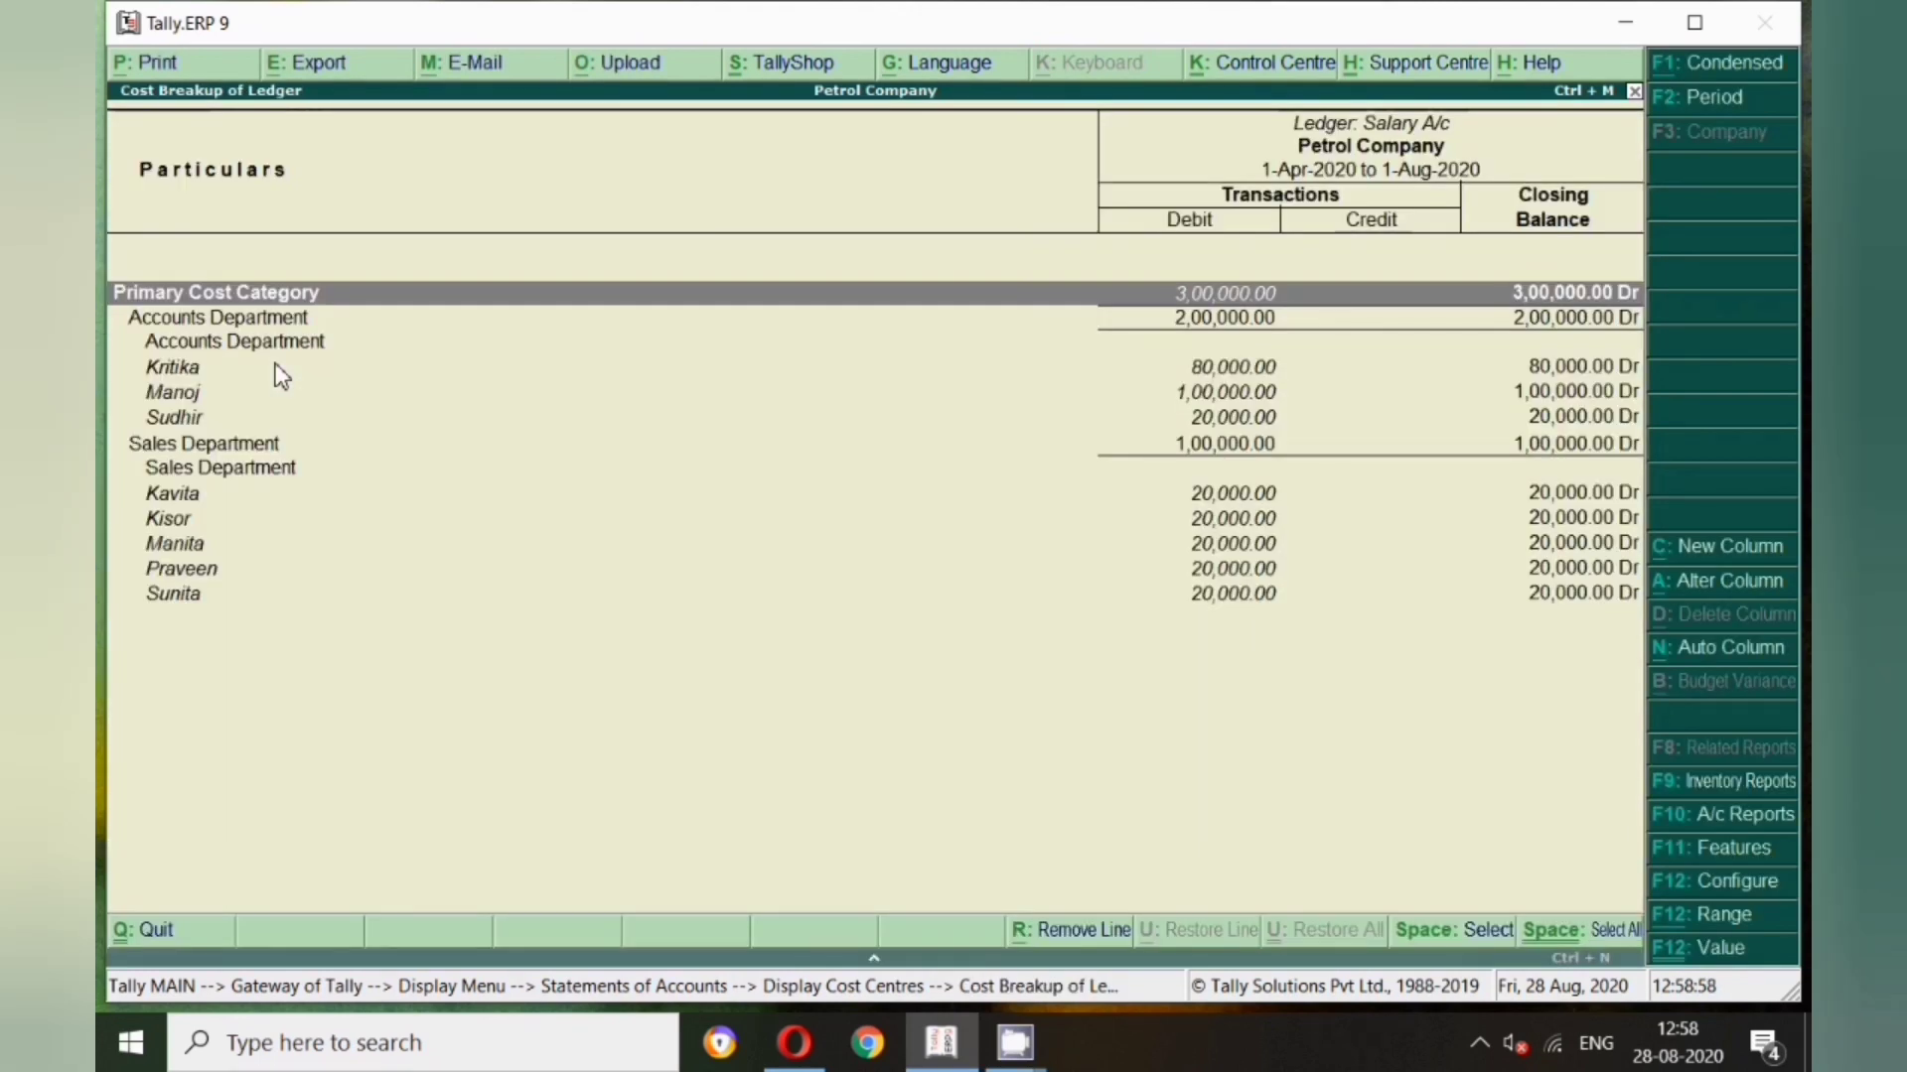
# Examine each employee's salary allocation under Accounts Department and Sales Department in the Salary A/c cost break-up
pyautogui.click(218, 342)
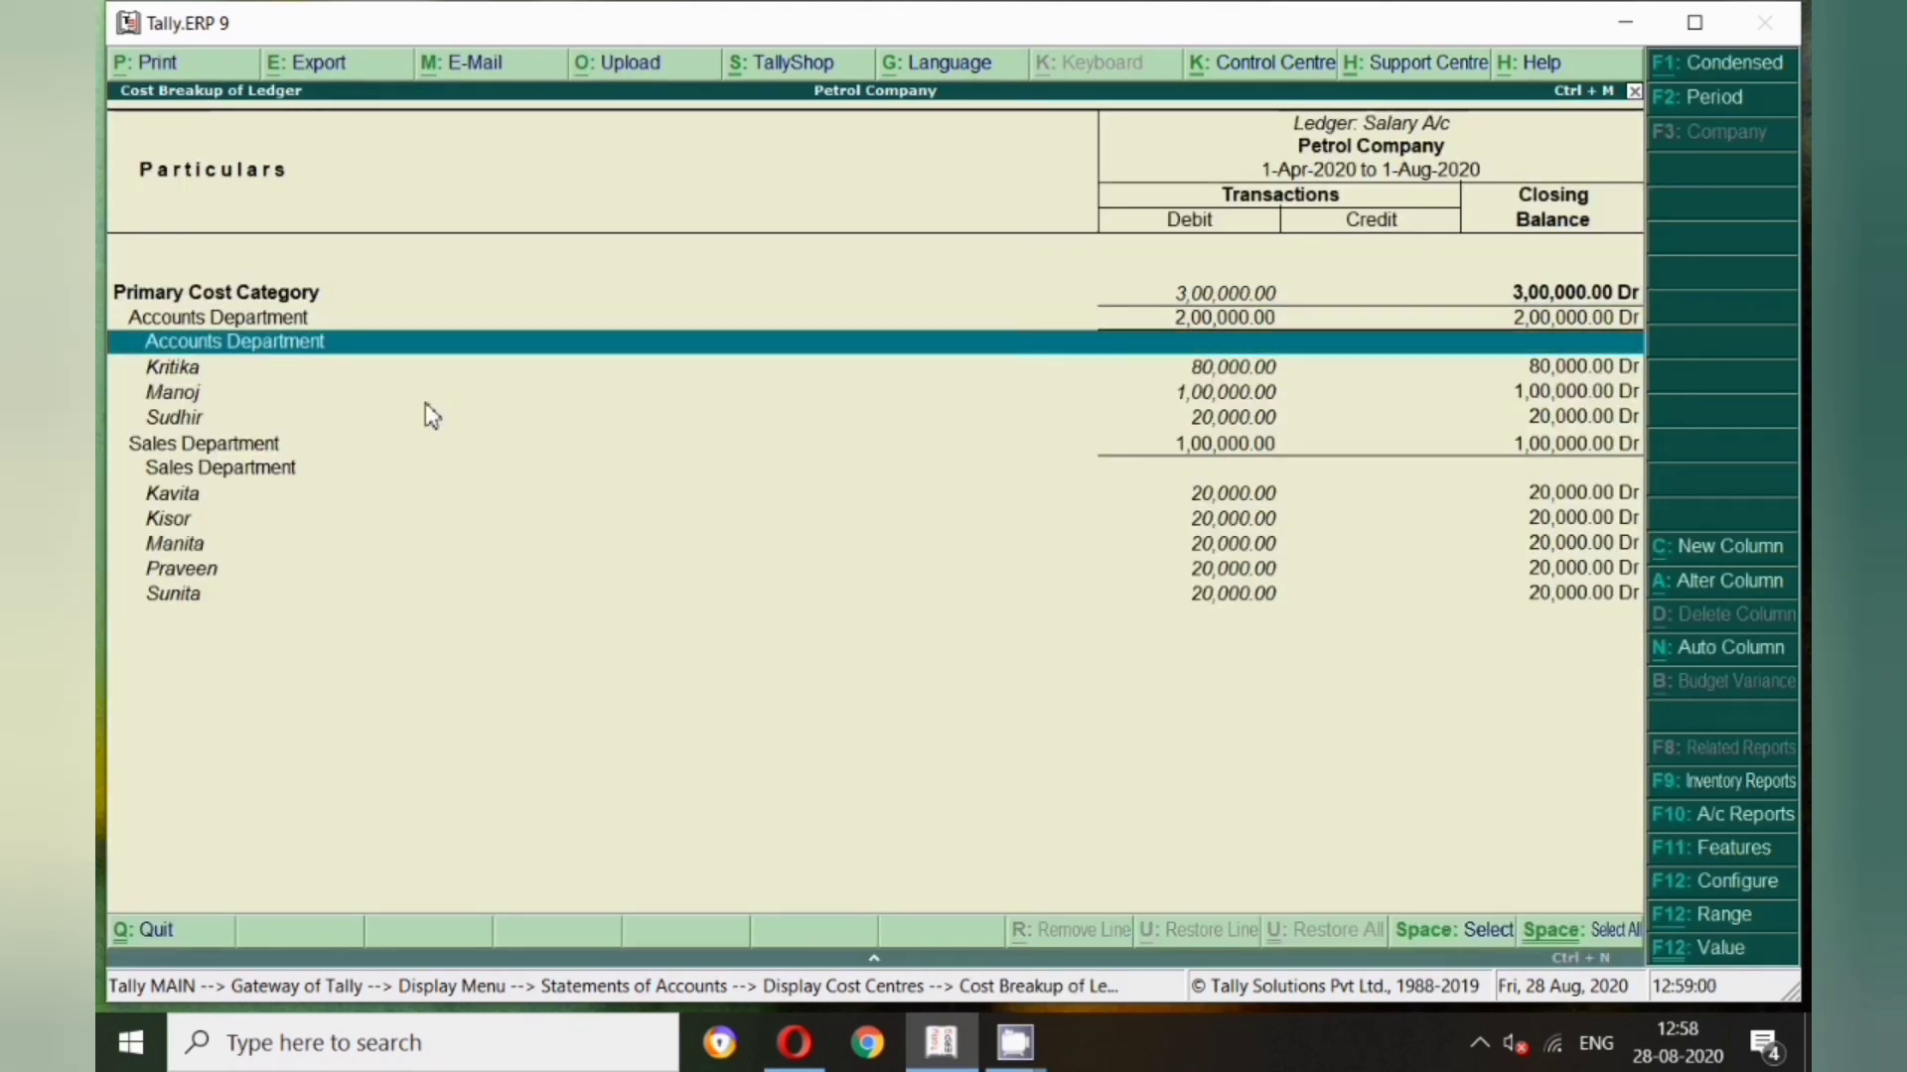
pyautogui.click(227, 478)
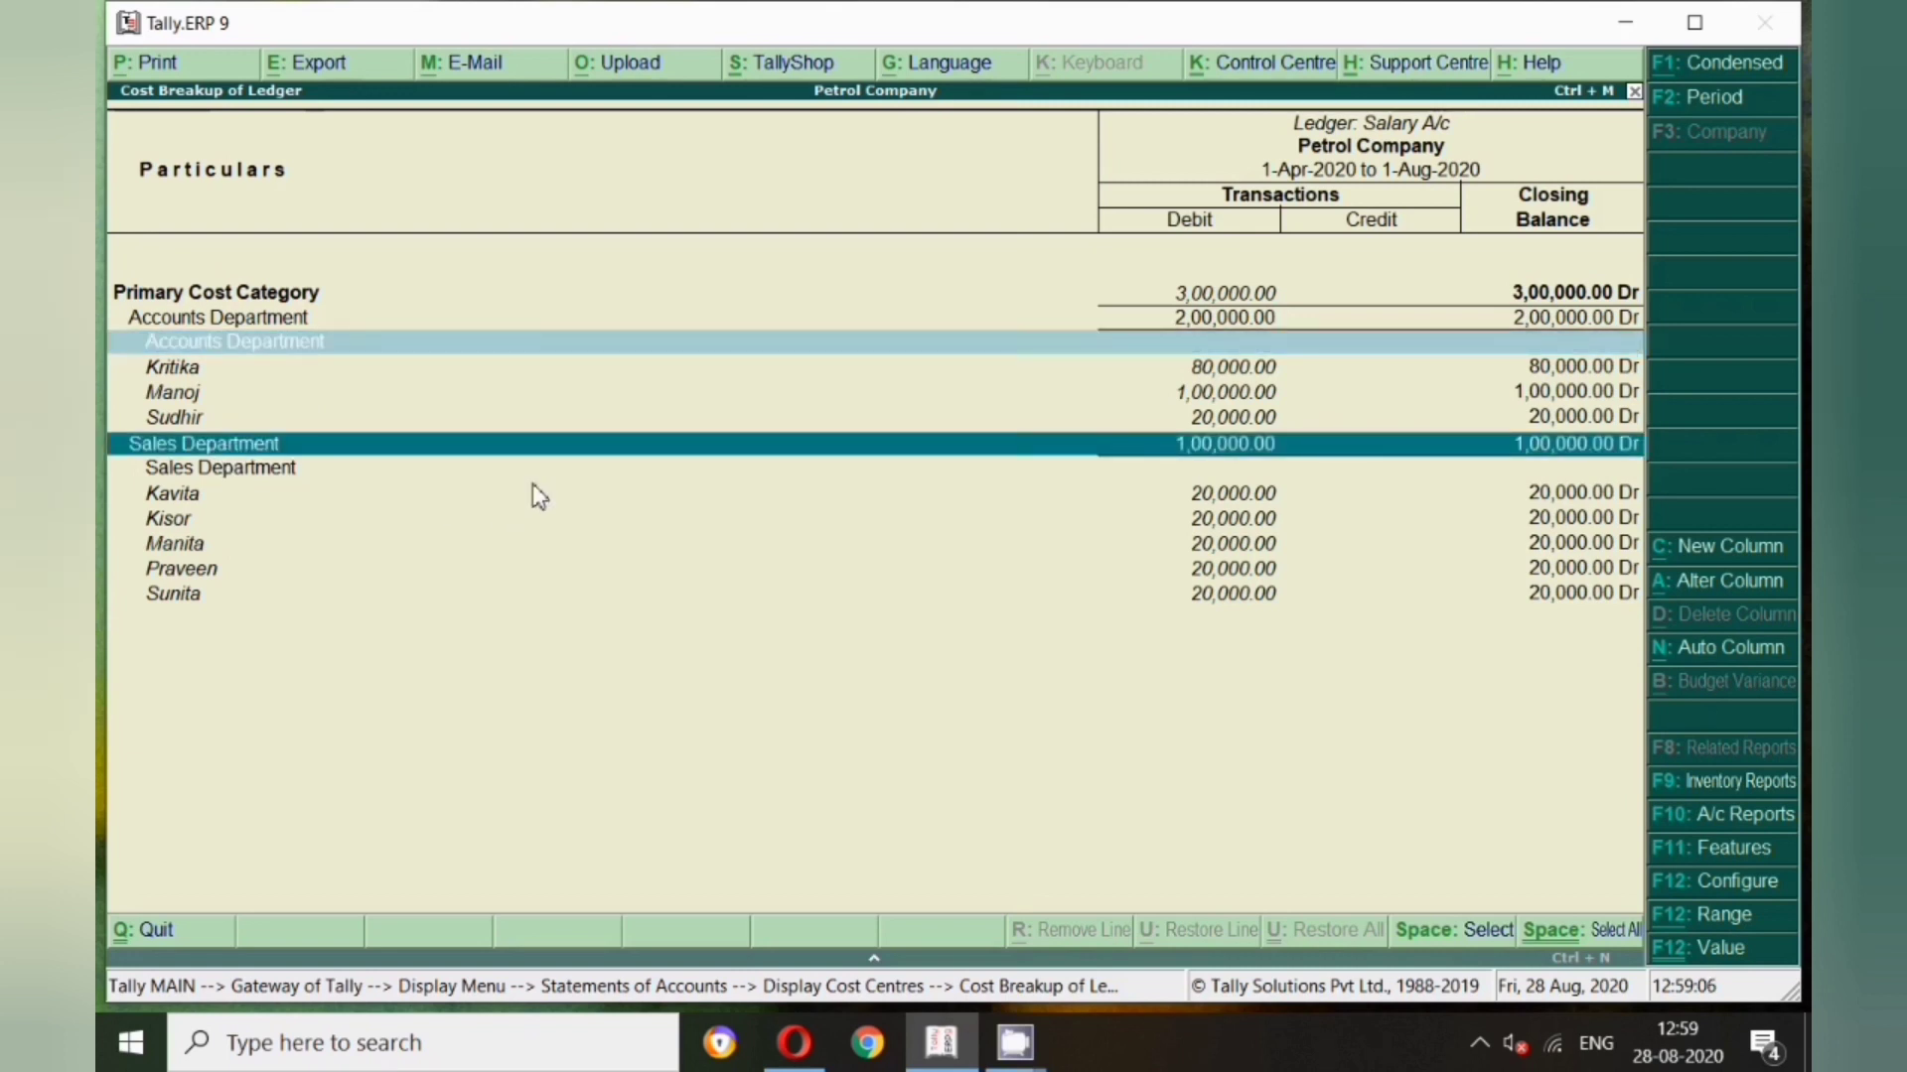
pyautogui.press('Up')
pyautogui.press('Up')
pyautogui.press('Up')
pyautogui.press('Up')
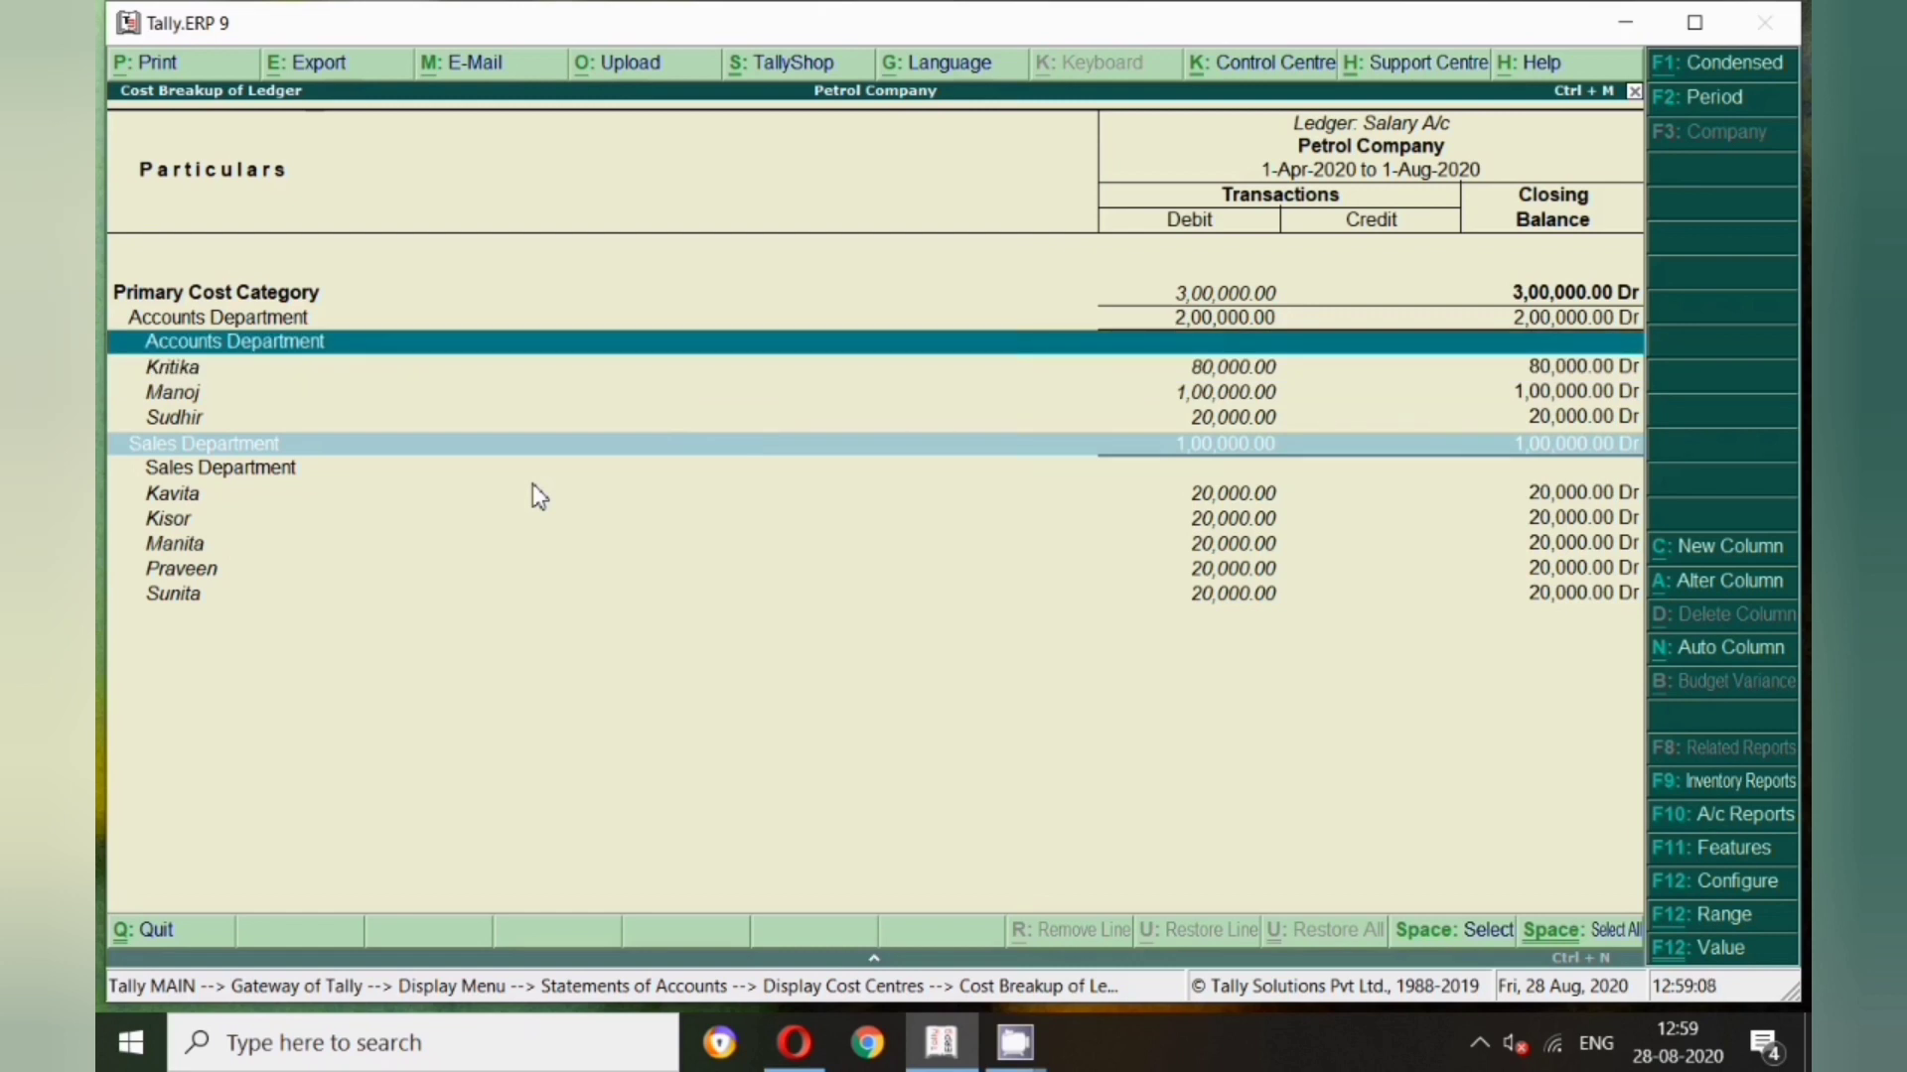
pyautogui.press('space')
pyautogui.press('Down')
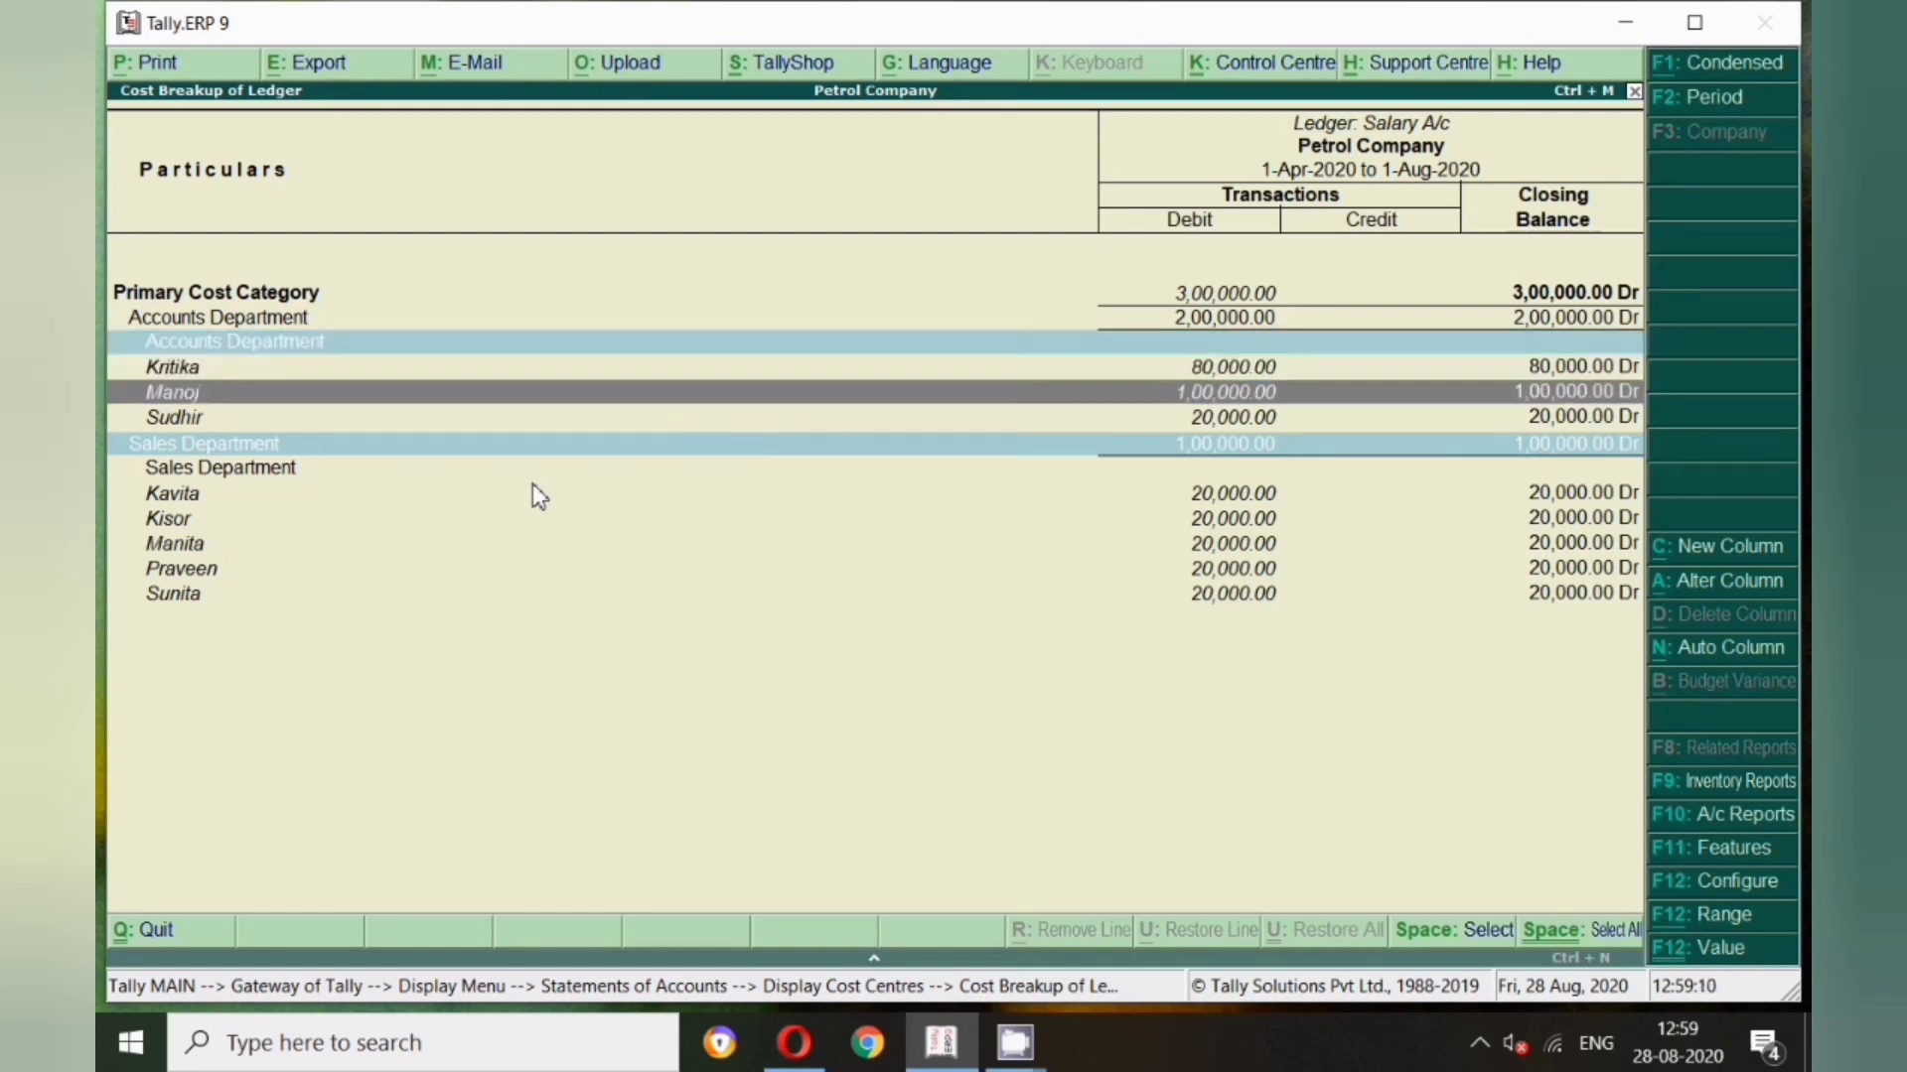
pyautogui.press('Down')
pyautogui.press('Down')
pyautogui.press('Down')
pyautogui.press('Down')
pyautogui.press('Down')
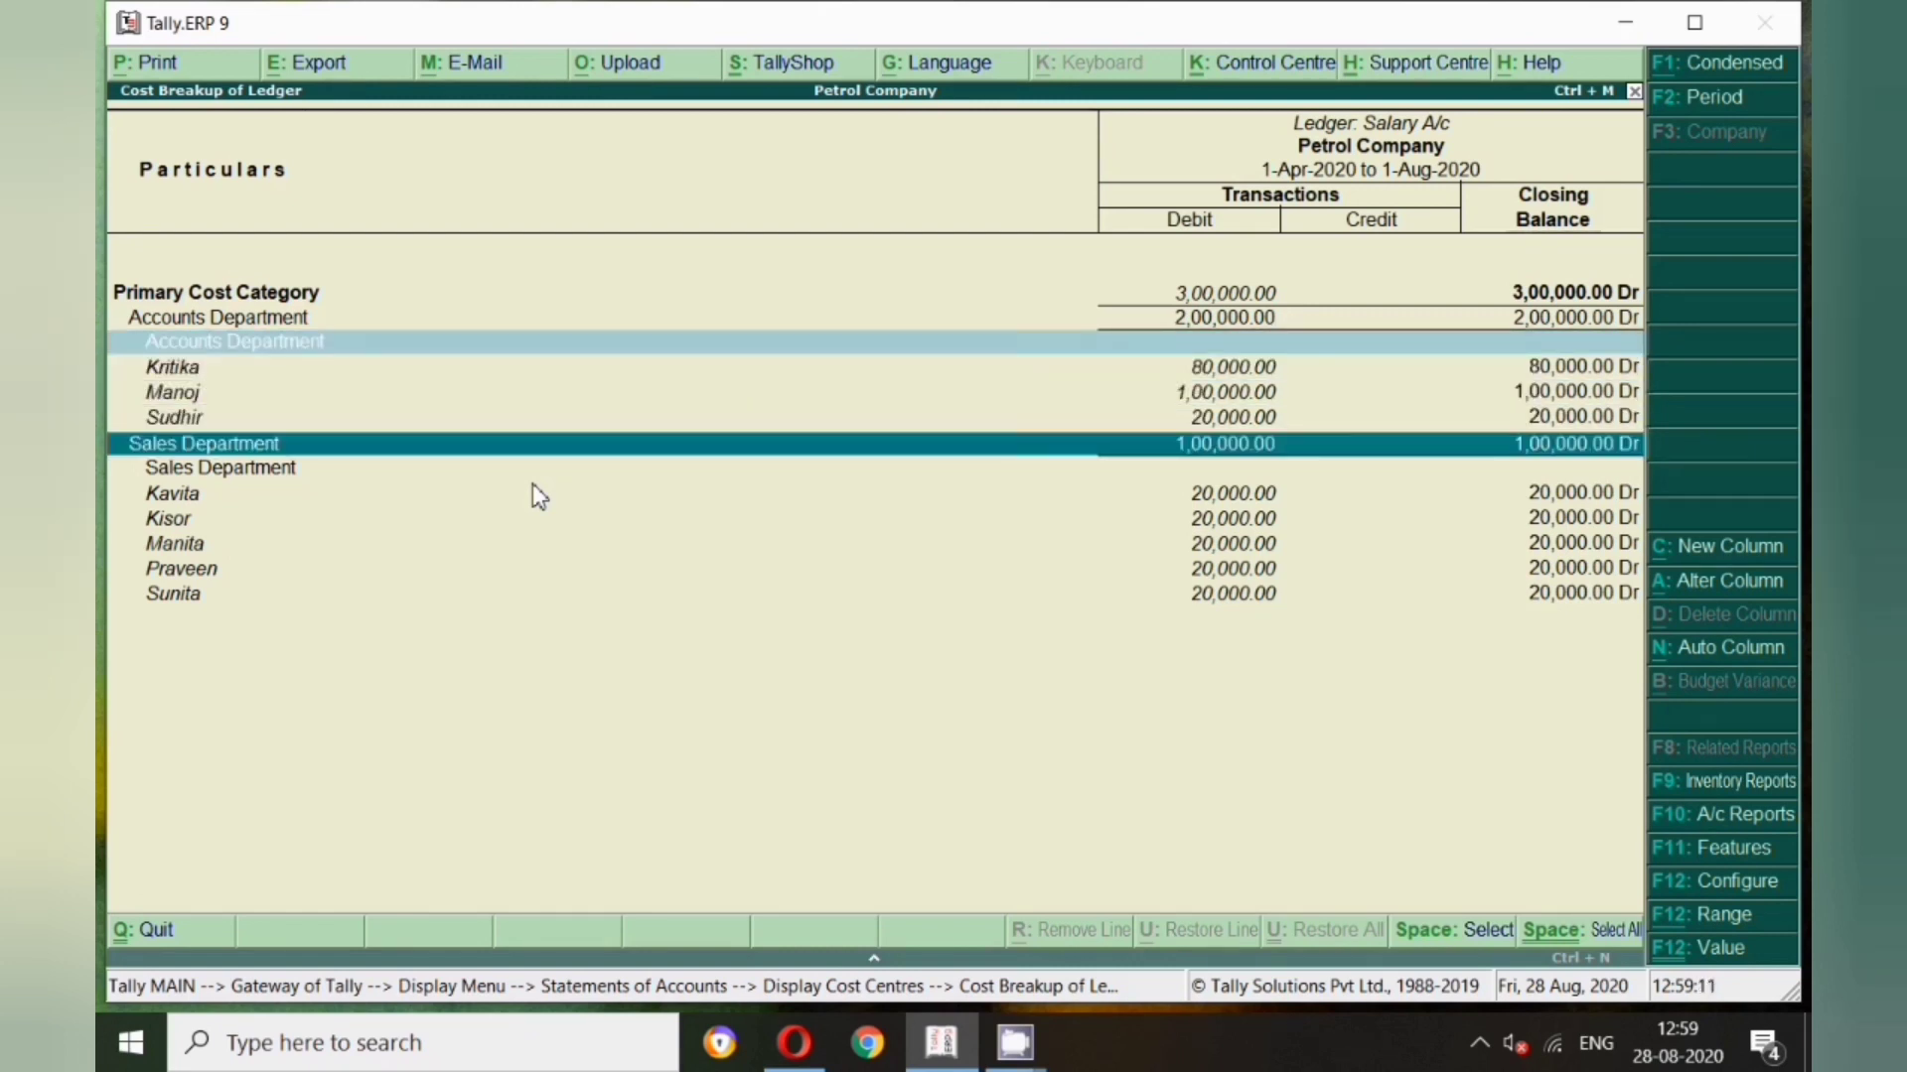
pyautogui.press('Down')
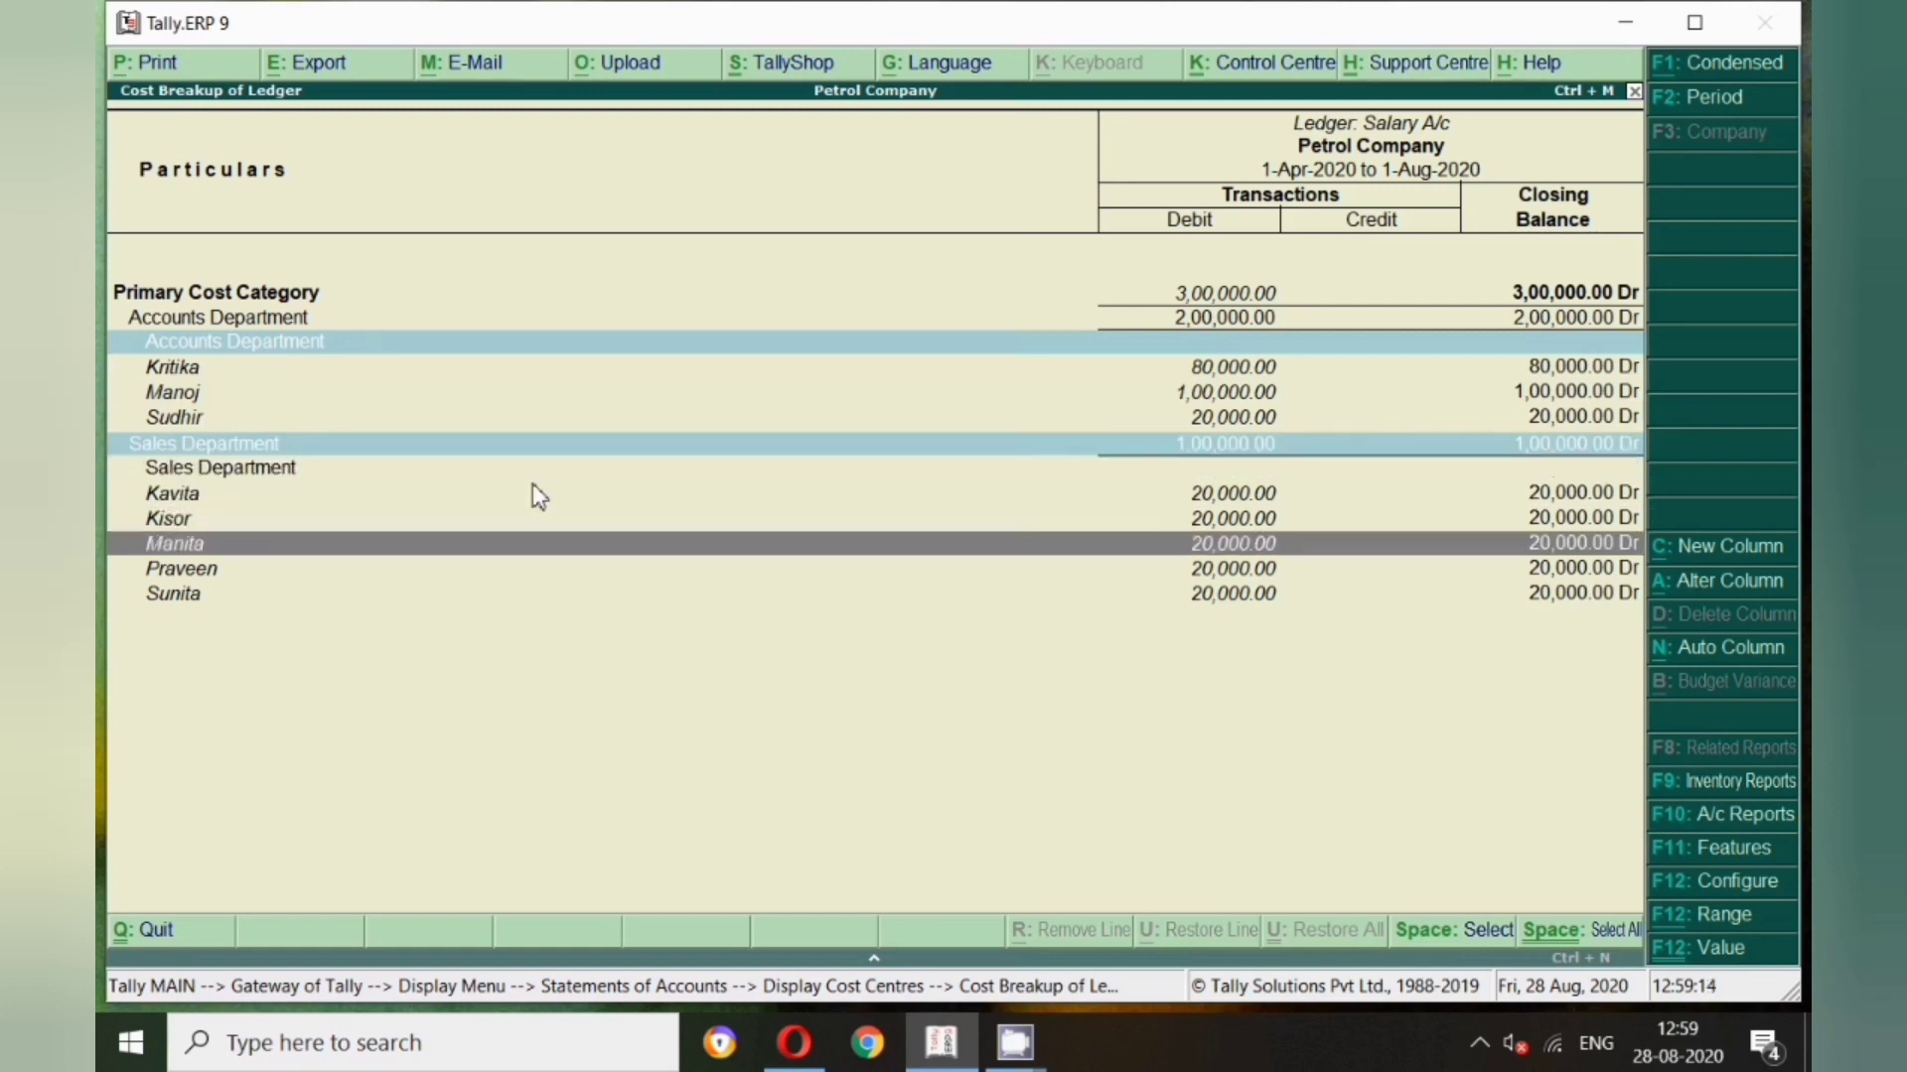
pyautogui.press('Up')
pyautogui.press('Up')
pyautogui.press('Up')
pyautogui.press('Down')
pyautogui.press('Down')
pyautogui.press('Down')
pyautogui.press('Down')
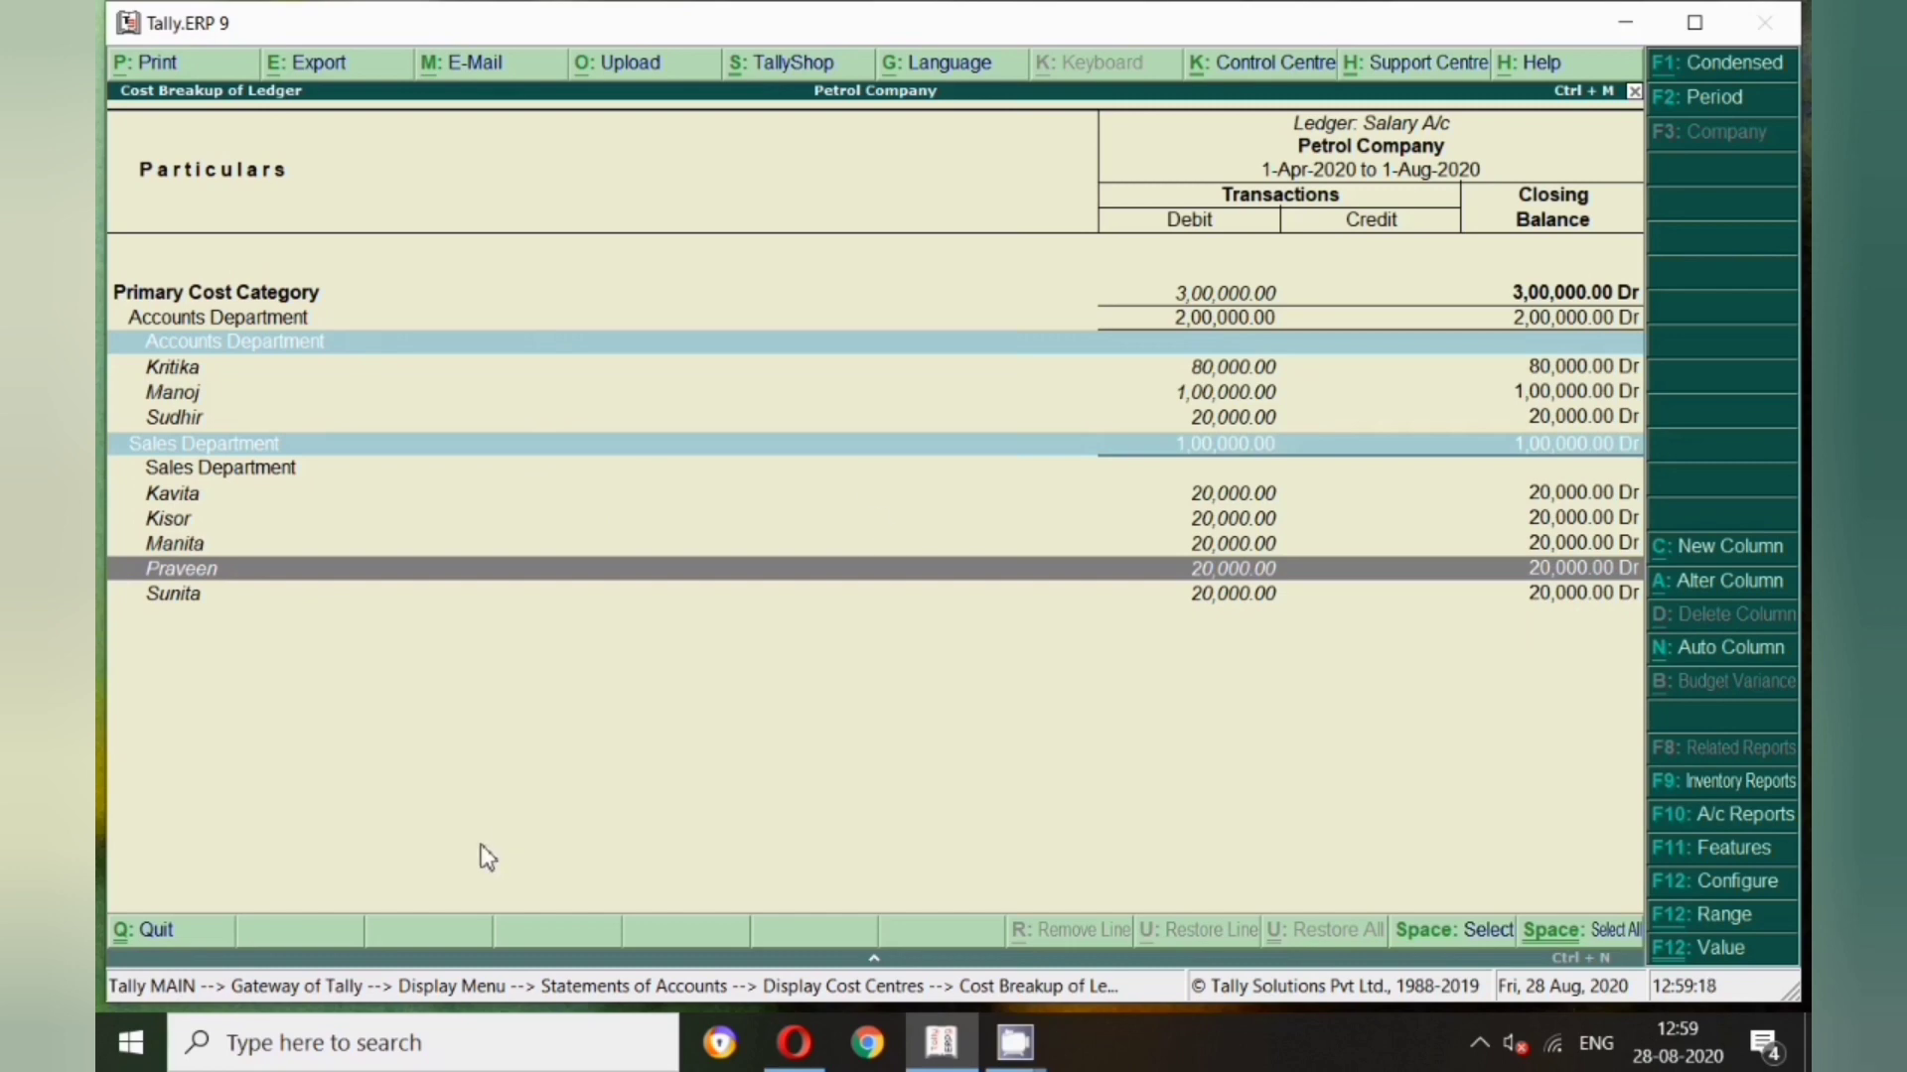
# Close the Salary A/c cost break-up and the cost centre reports, returning to the Gateway of Tally
pyautogui.press('Escape')
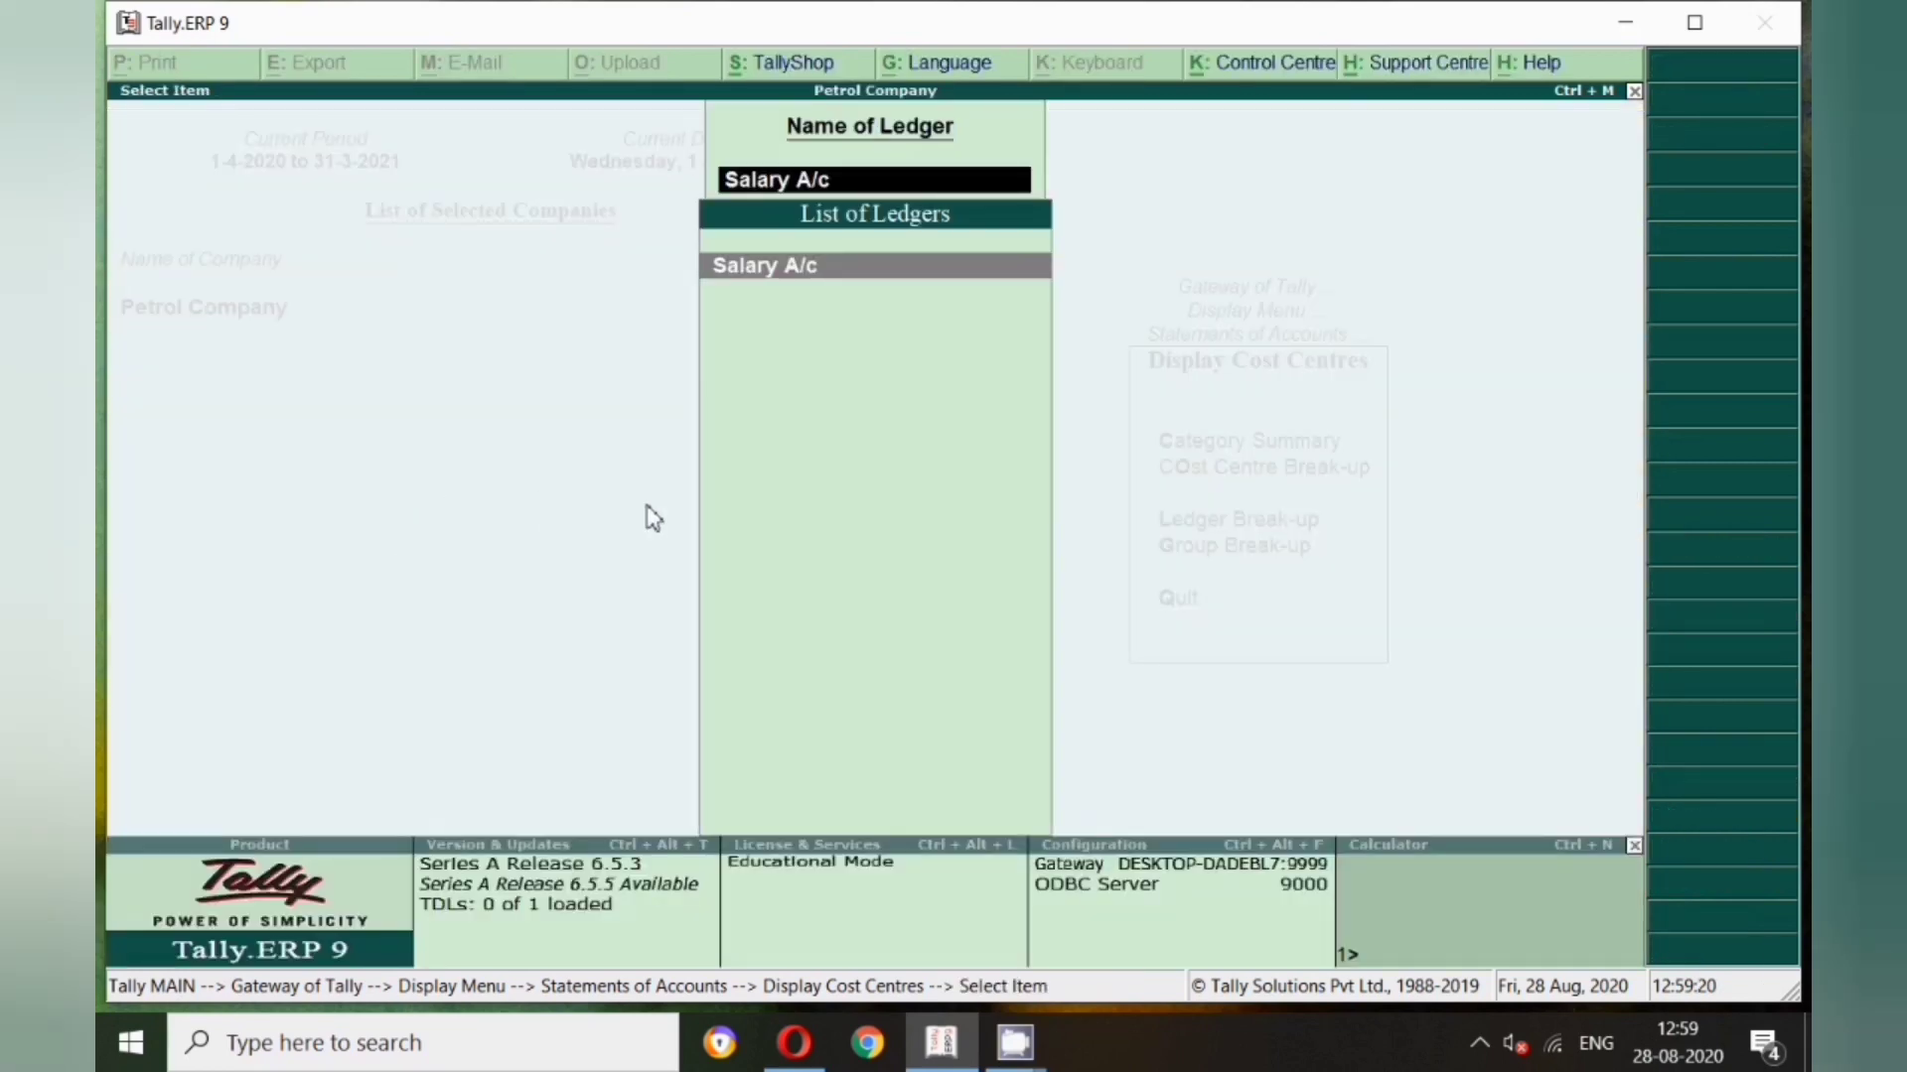
pyautogui.press('BackSpace')
pyautogui.press('Escape')
pyautogui.press('Escape')
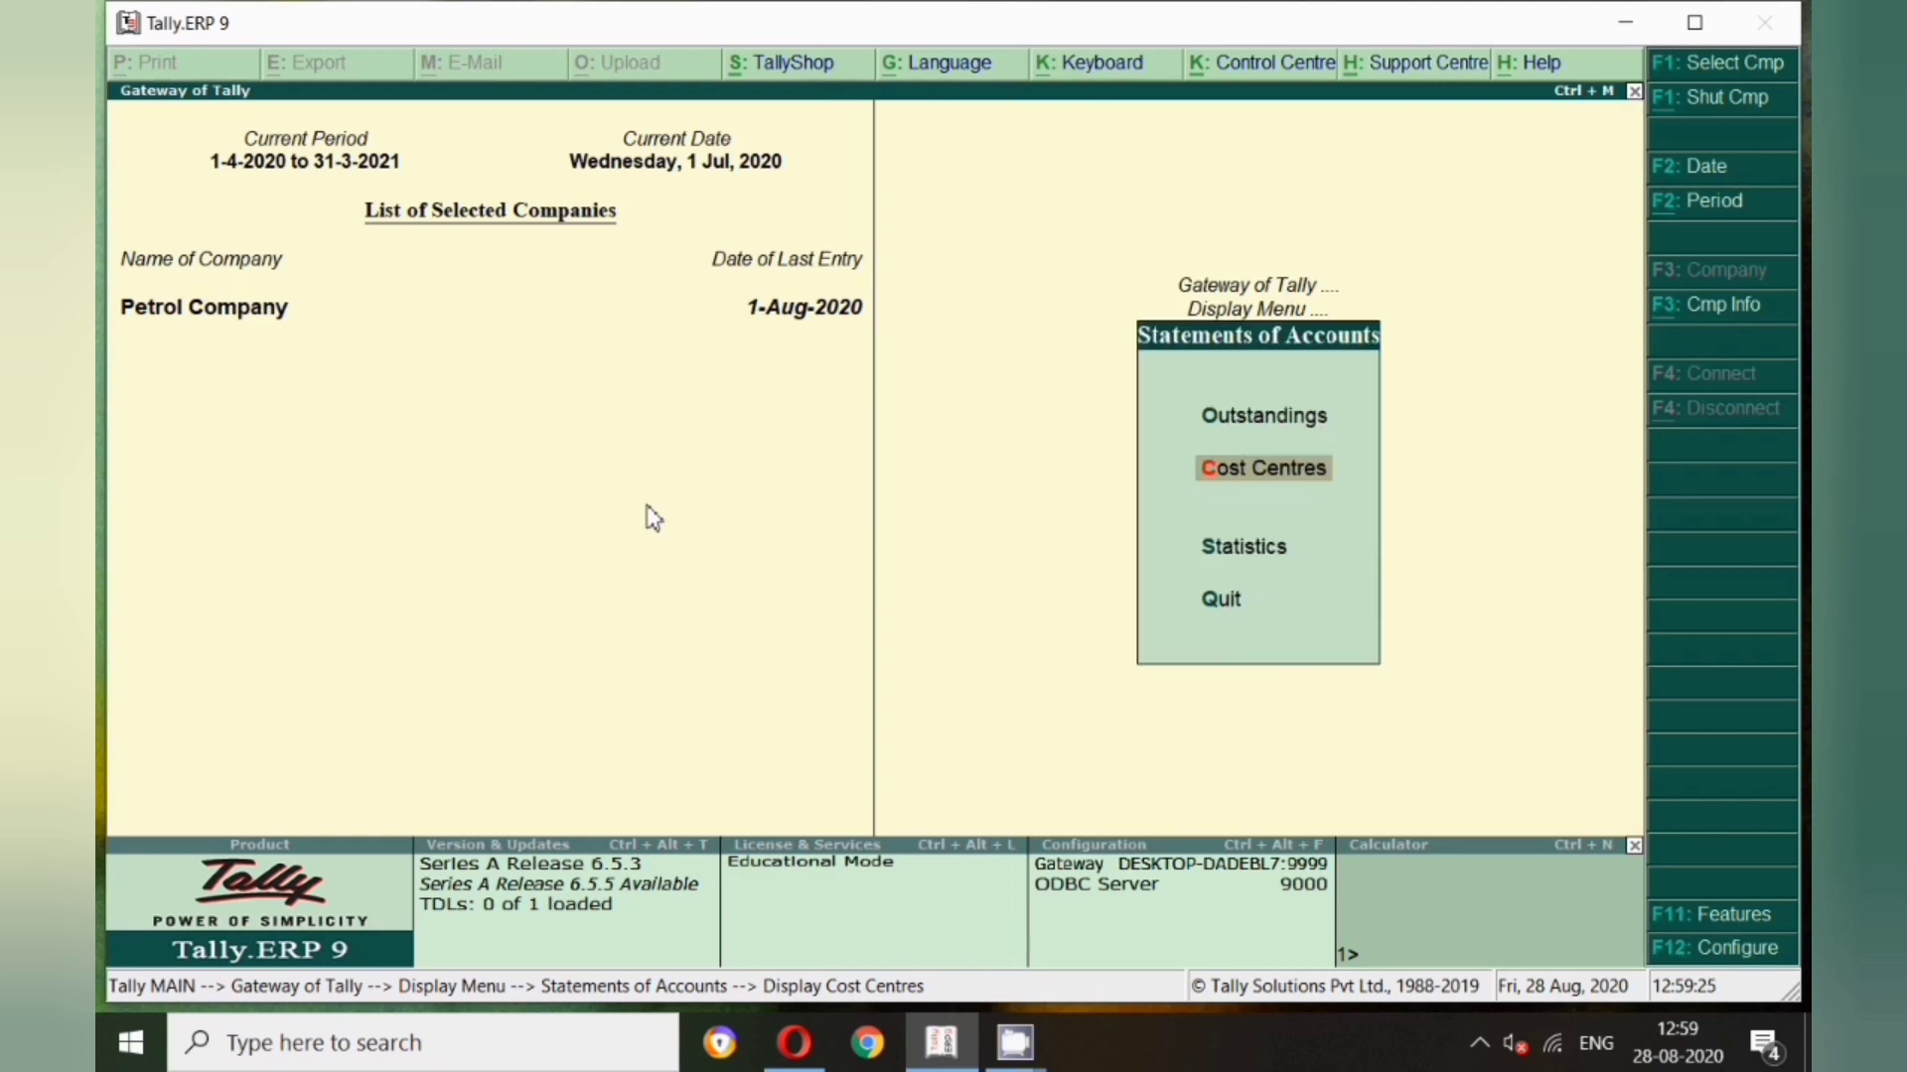
pyautogui.press('Escape')
pyautogui.press('Escape')
pyautogui.press('Escape')
pyautogui.press('Escape')
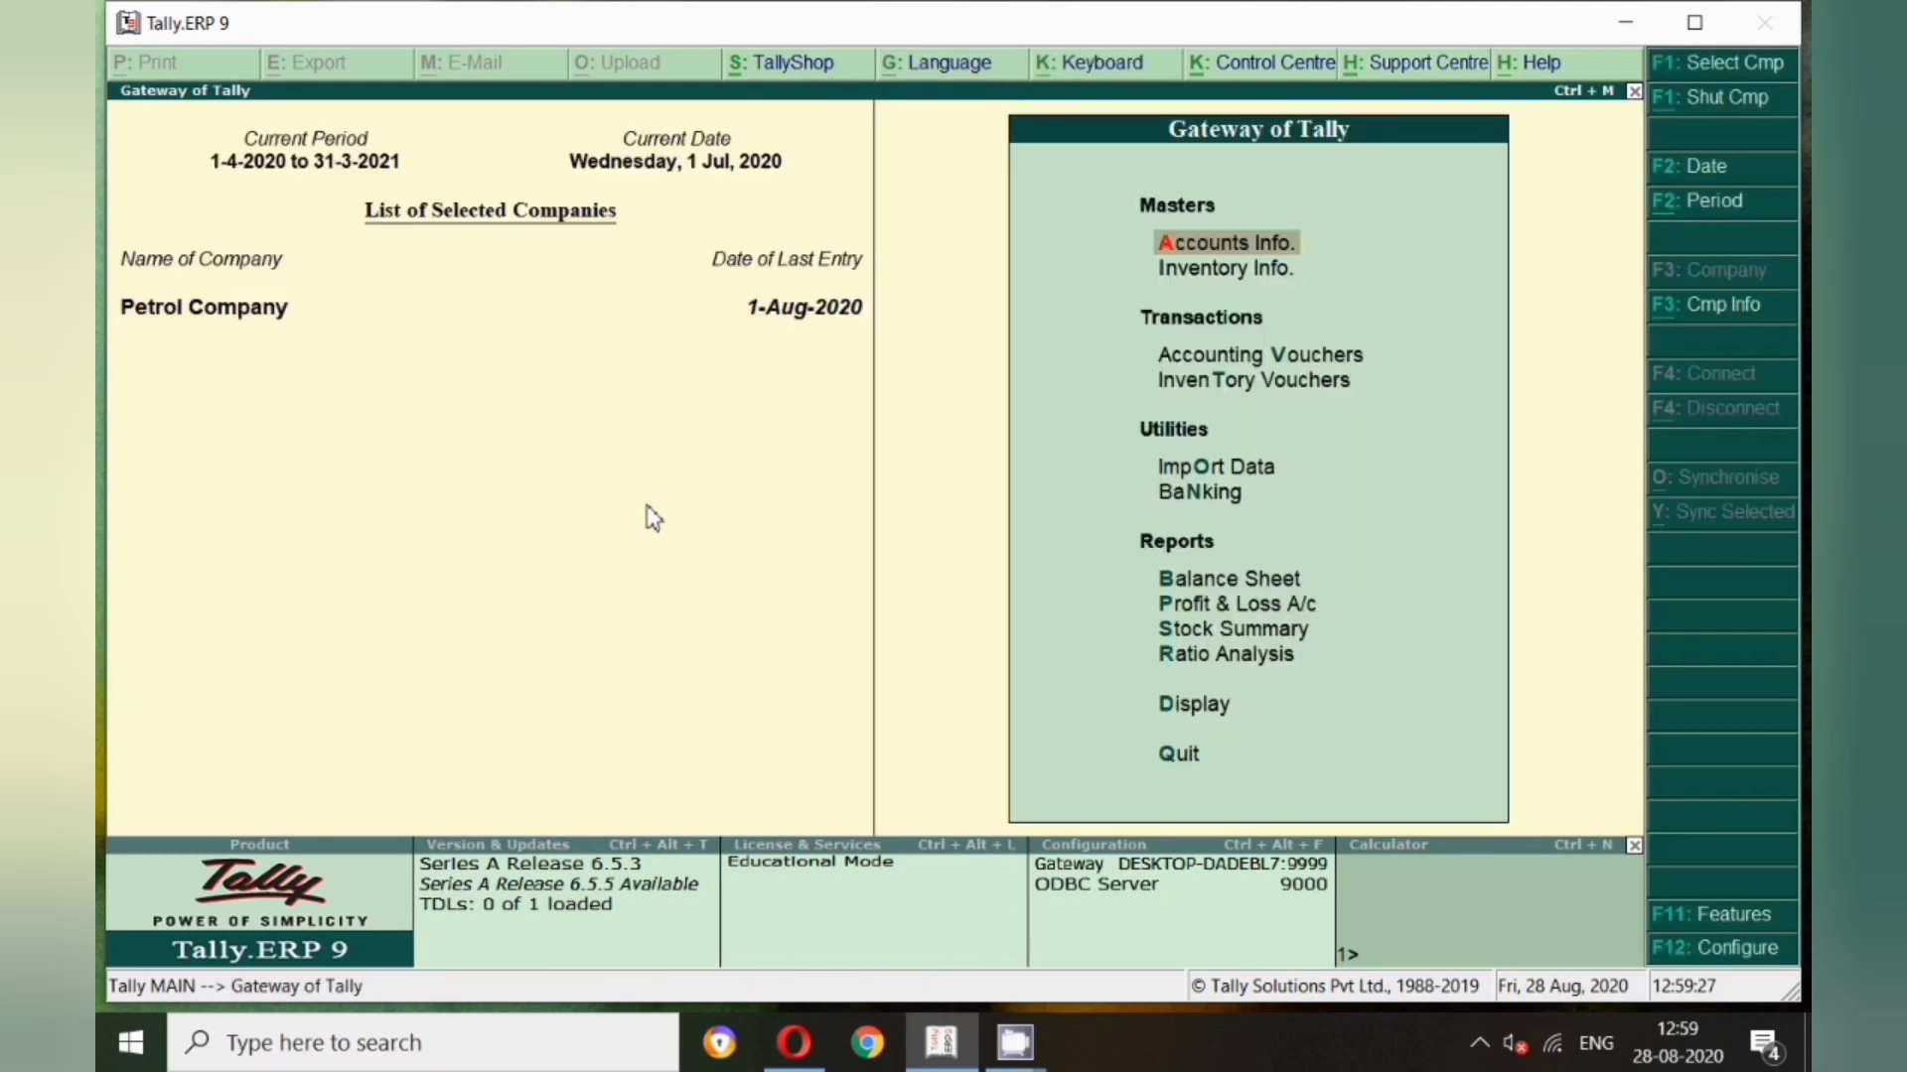